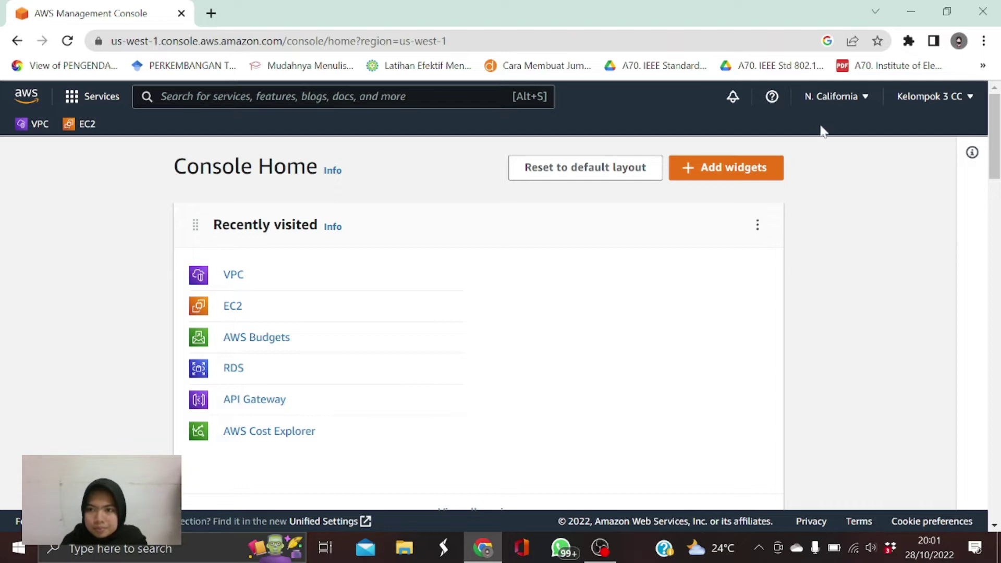
Step: Switch the console region to Asia Pacific (Jakarta) and open the VPC service
{"action": "left_click", "coordinate": [836, 99]}
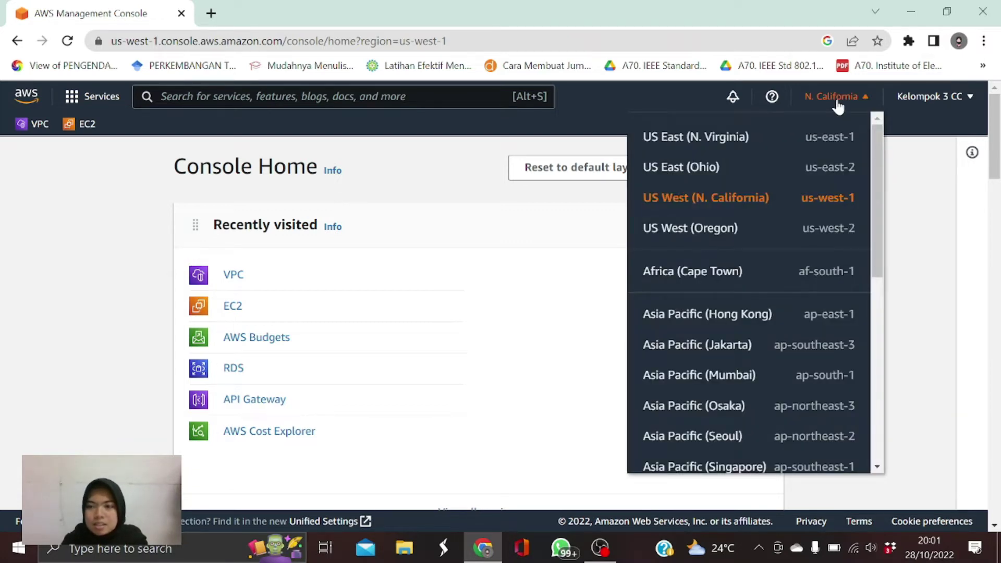
{"action": "left_click_drag", "start_coordinate": [875, 187], "coordinate": [874, 246]}
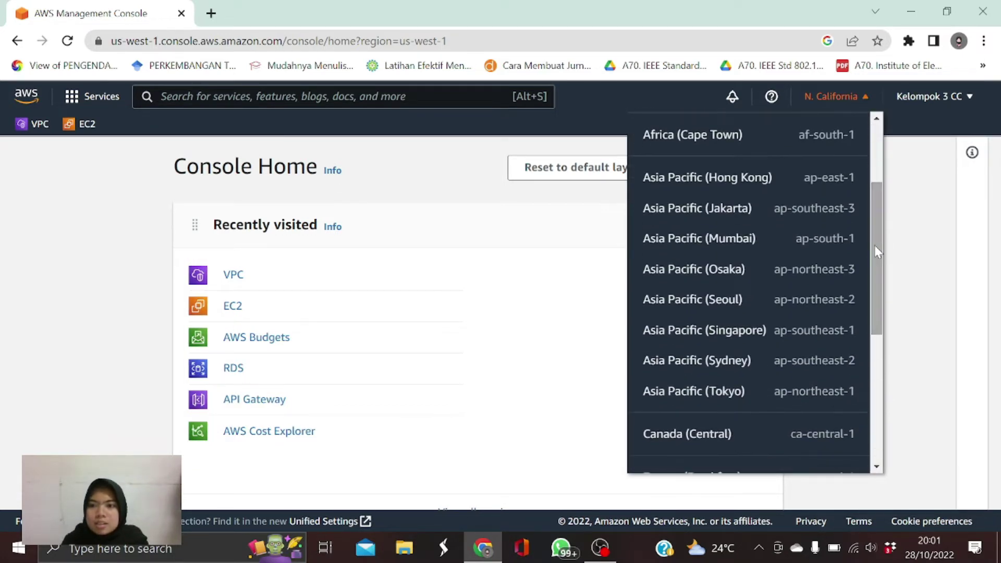
{"action": "left_click", "coordinate": [706, 216]}
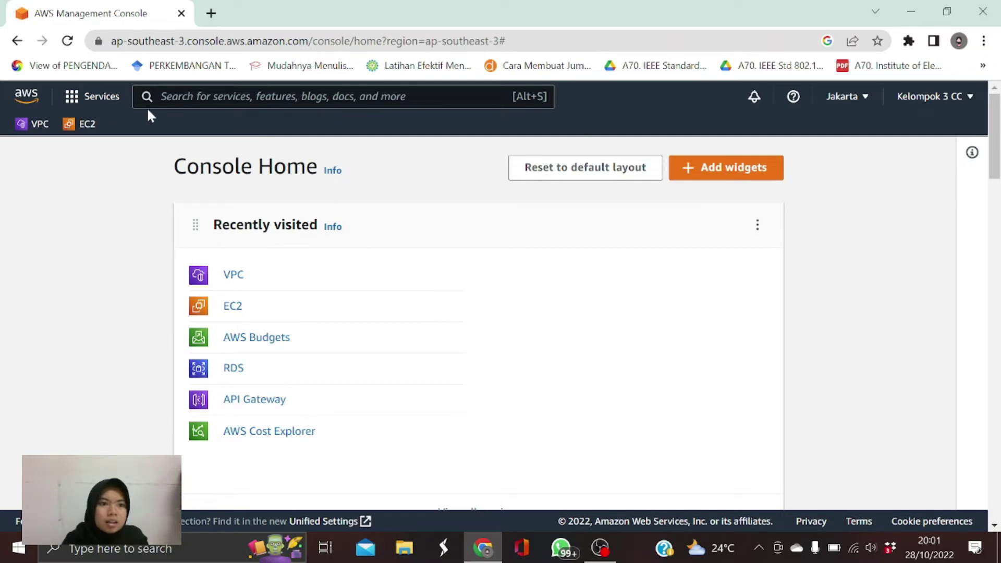
{"action": "left_click", "coordinate": [99, 97]}
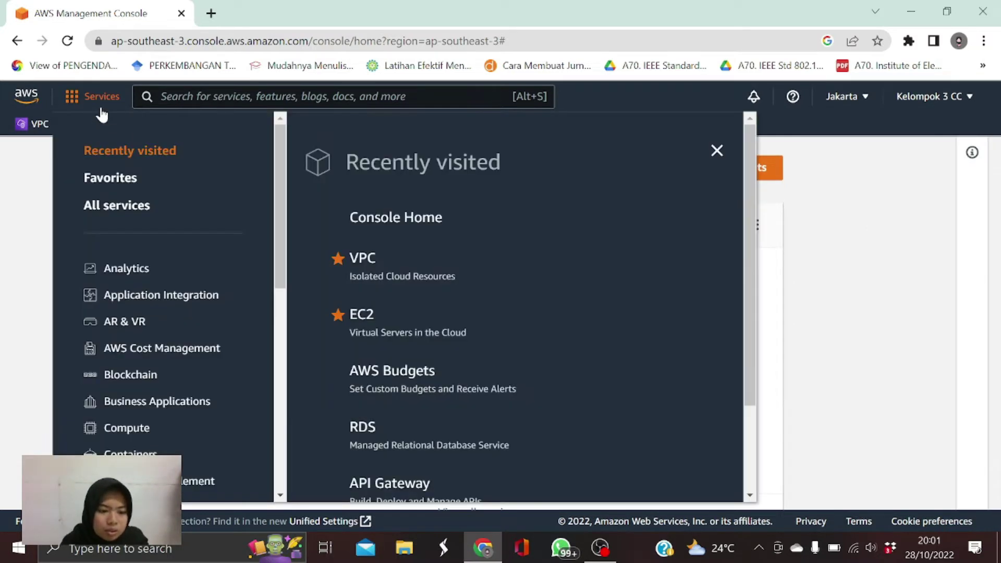
{"action": "left_click", "coordinate": [362, 263]}
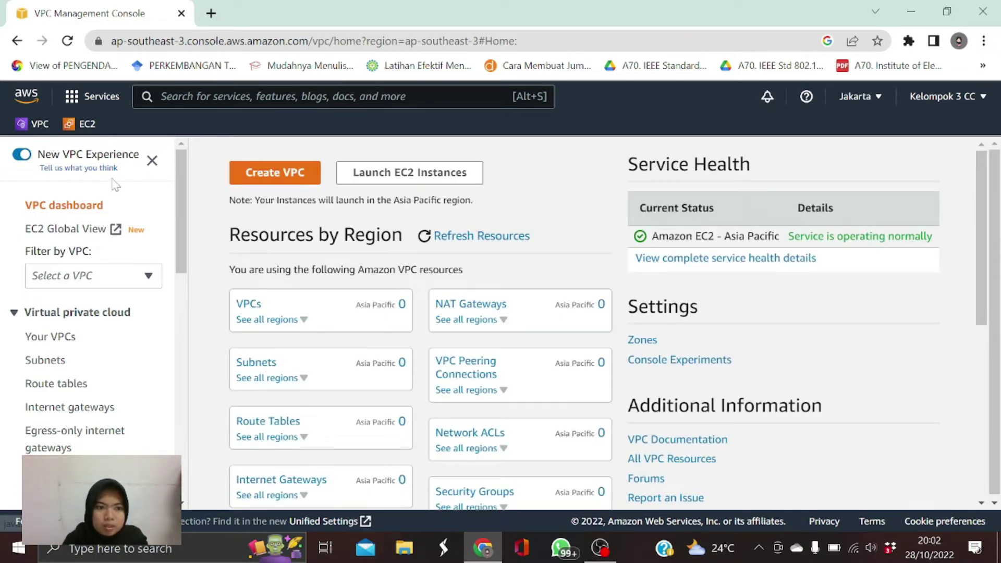
Step: Start creating a VPC with its additional resources and set the auto-generated name tag to VPC-A
{"action": "left_click", "coordinate": [294, 181]}
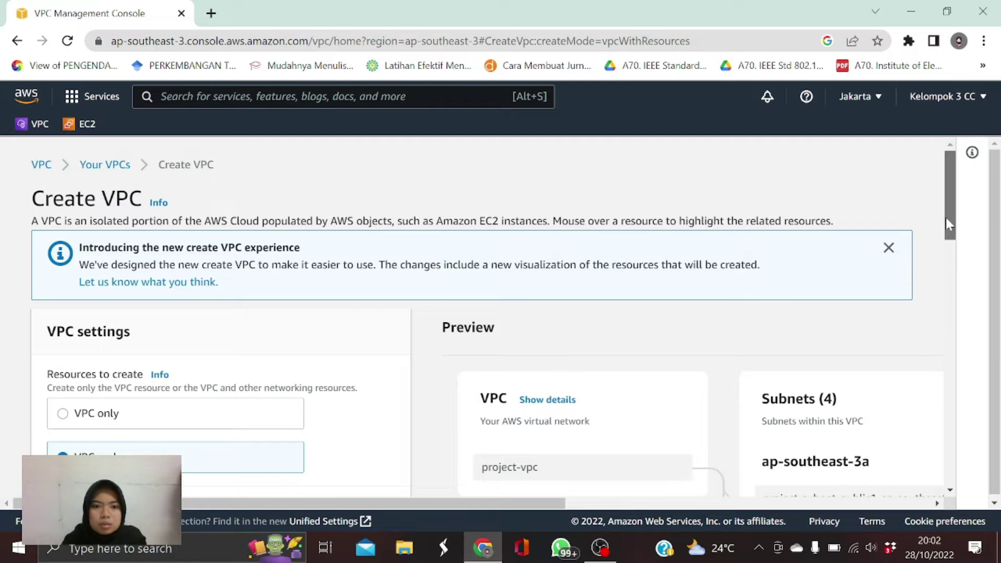
{"action": "left_click_drag", "start_coordinate": [945, 218], "coordinate": [949, 270]}
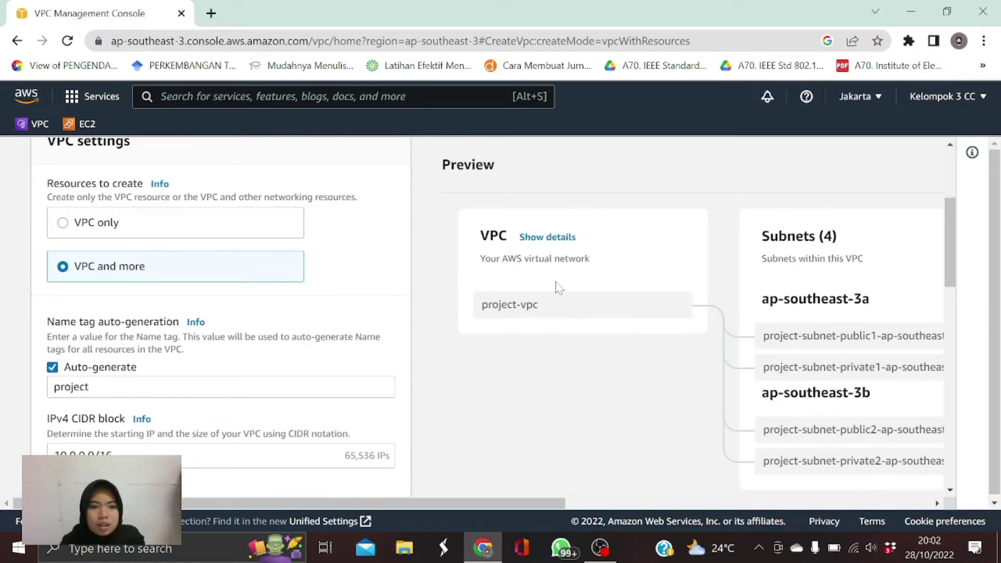
{"action": "left_click", "coordinate": [89, 386]}
{"action": "key", "text": "BackSpace"}
{"action": "key", "text": "BackSpace"}
{"action": "key", "text": "BackSpace"}
{"action": "key", "text": "BackSpace"}
{"action": "key", "text": "BackSpace"}
{"action": "key", "text": "BackSpace"}
{"action": "key", "text": "BackSpace"}
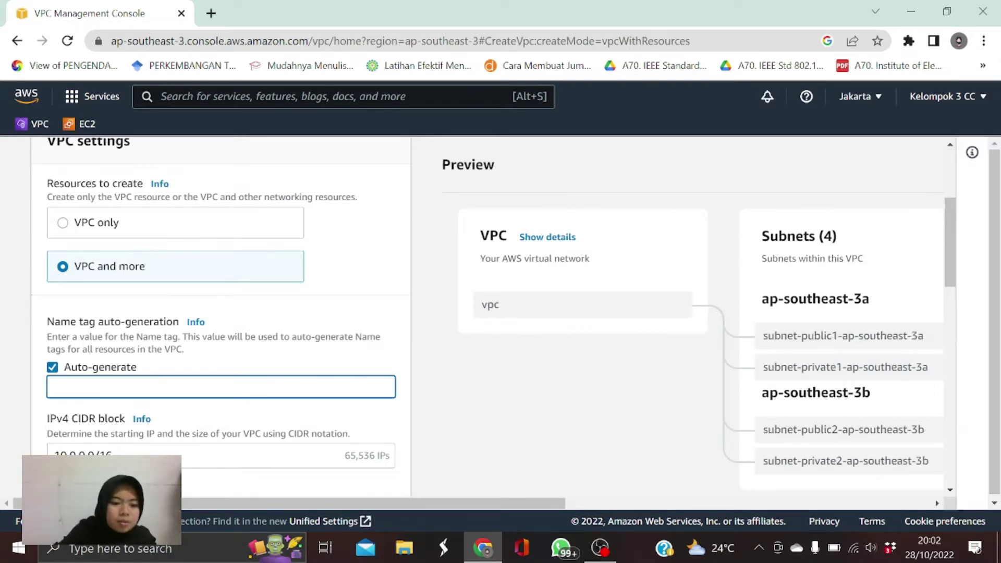
{"action": "type", "text": "VPC-A"}
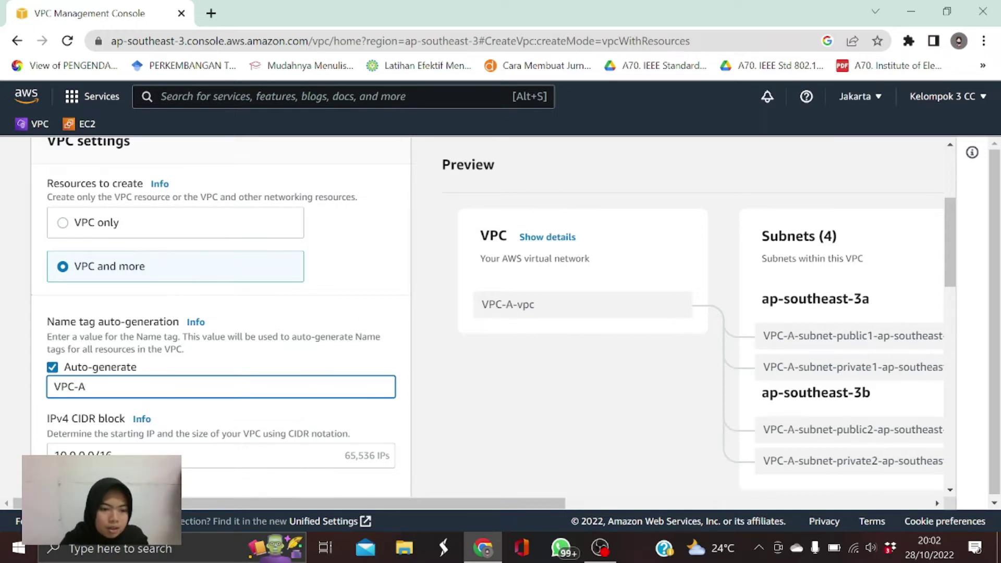
Step: Set the new VPC's IPv4 CIDR block to 10.100.0.0/16
{"action": "left_click", "coordinate": [119, 456]}
{"action": "key", "text": "BackSpace"}
{"action": "key", "text": "BackSpace"}
{"action": "key", "text": "BackSpace"}
{"action": "key", "text": "BackSpace"}
{"action": "key", "text": "BackSpace"}
{"action": "key", "text": "BackSpace"}
{"action": "key", "text": "BackSpace"}
{"action": "key", "text": "BackSpace"}
{"action": "key", "text": "BackSpace"}
{"action": "key", "text": "BackSpace"}
{"action": "key", "text": "BackSpace"}
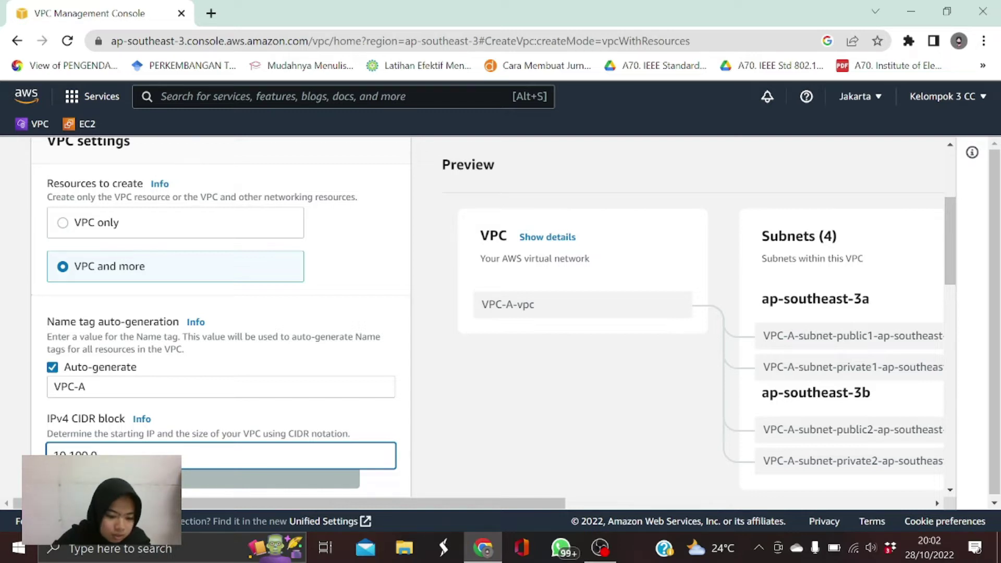
{"action": "type", "text": "10.100.0.0/16"}
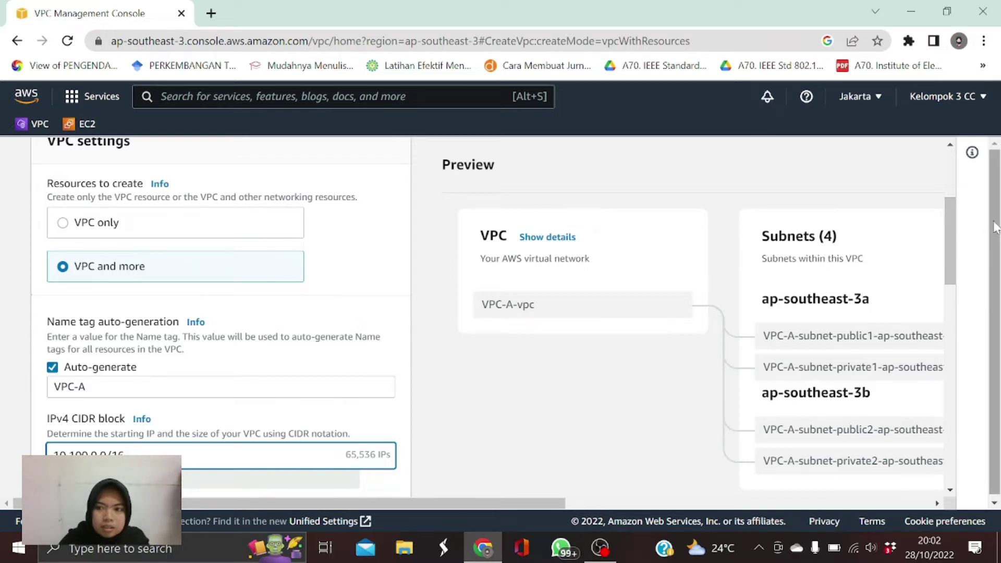
{"action": "scroll", "coordinate": [948, 240], "scroll_direction": "down", "scroll_amount": 2}
{"action": "scroll", "coordinate": [947, 258], "scroll_direction": "down", "scroll_amount": 4}
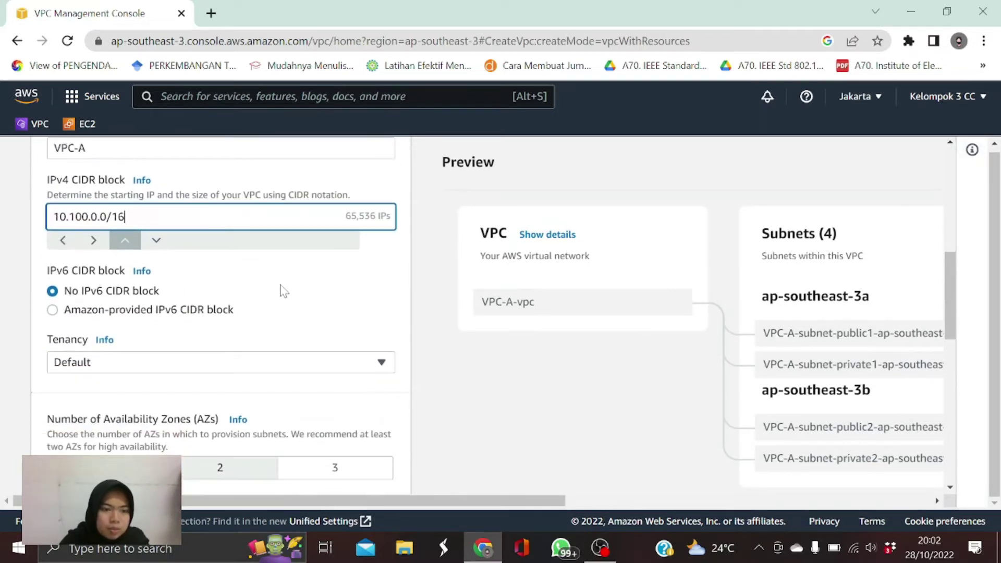
{"action": "left_click", "coordinate": [284, 291]}
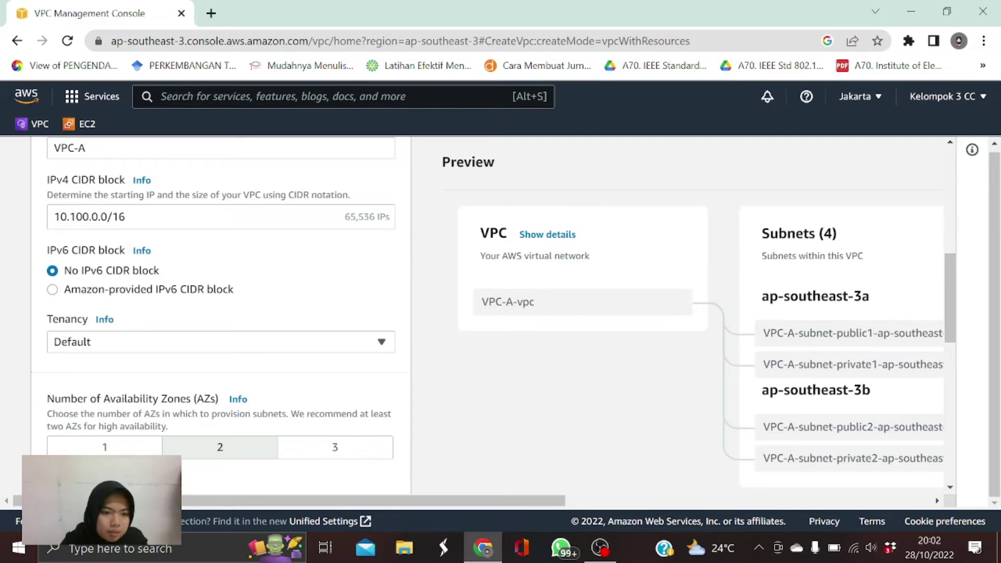
Step: Create the VPC with 1 Availability Zone and open its details page
{"action": "left_click", "coordinate": [134, 450]}
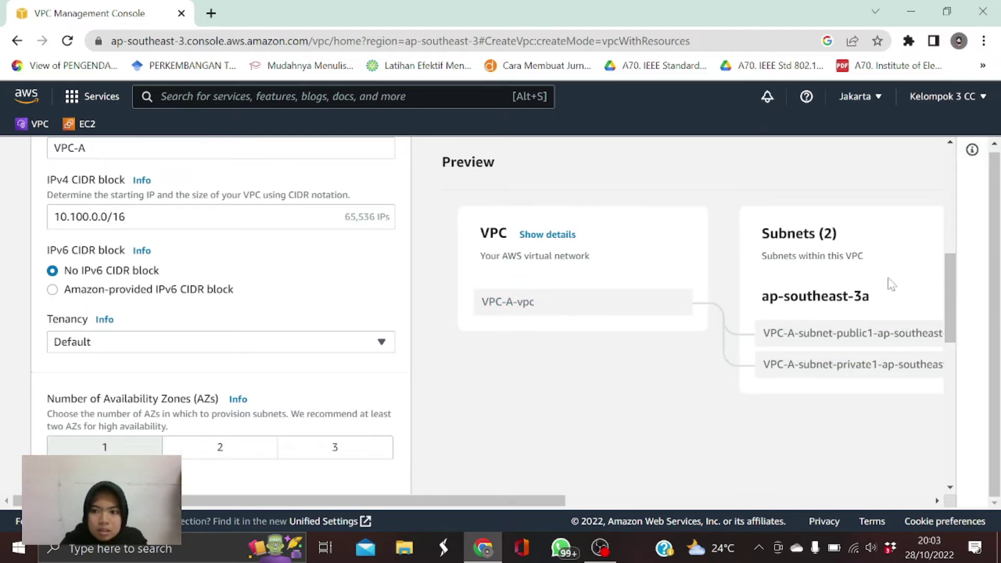
{"action": "left_click_drag", "start_coordinate": [955, 295], "coordinate": [947, 438]}
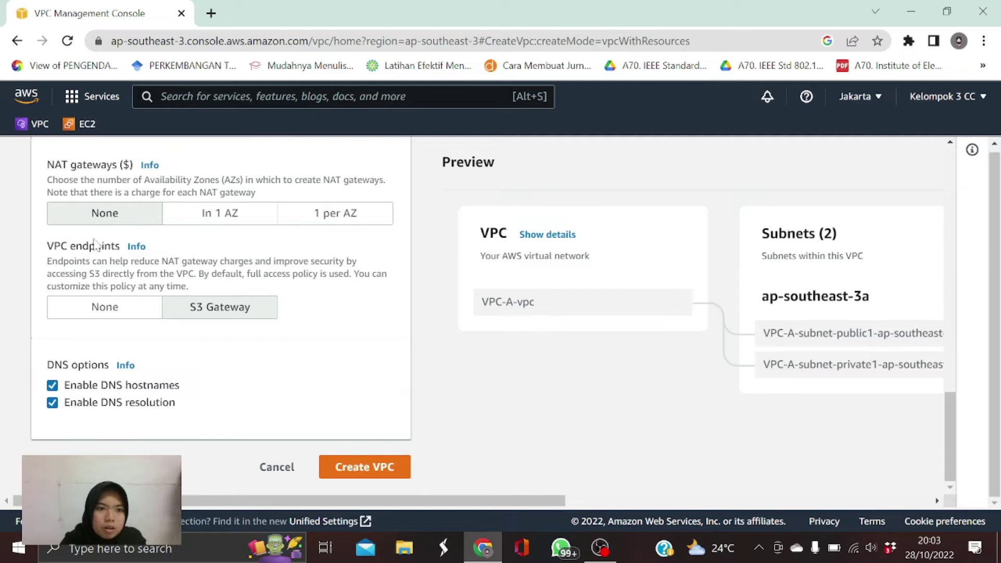
{"action": "left_click", "coordinate": [392, 468]}
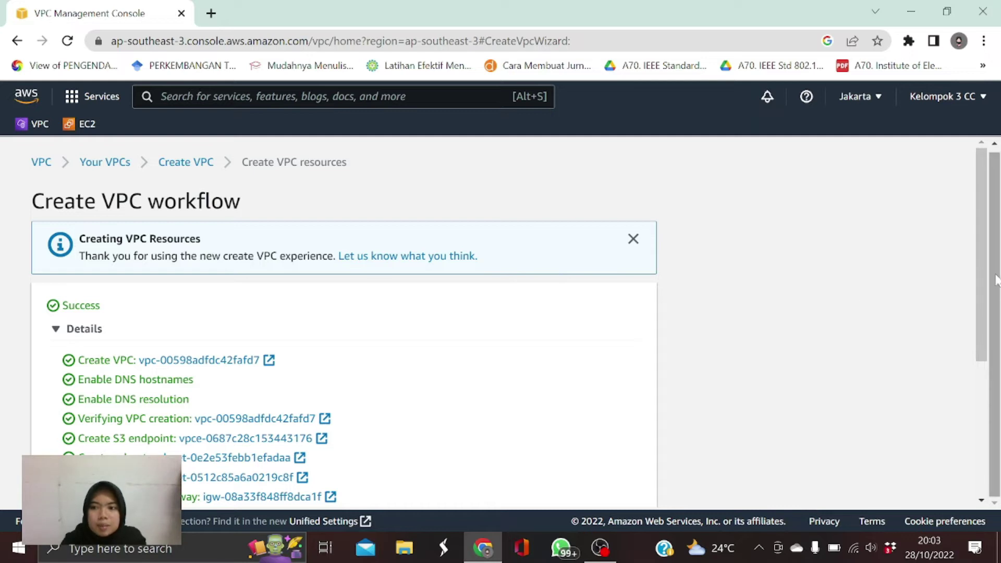
{"action": "left_click_drag", "start_coordinate": [979, 284], "coordinate": [978, 417]}
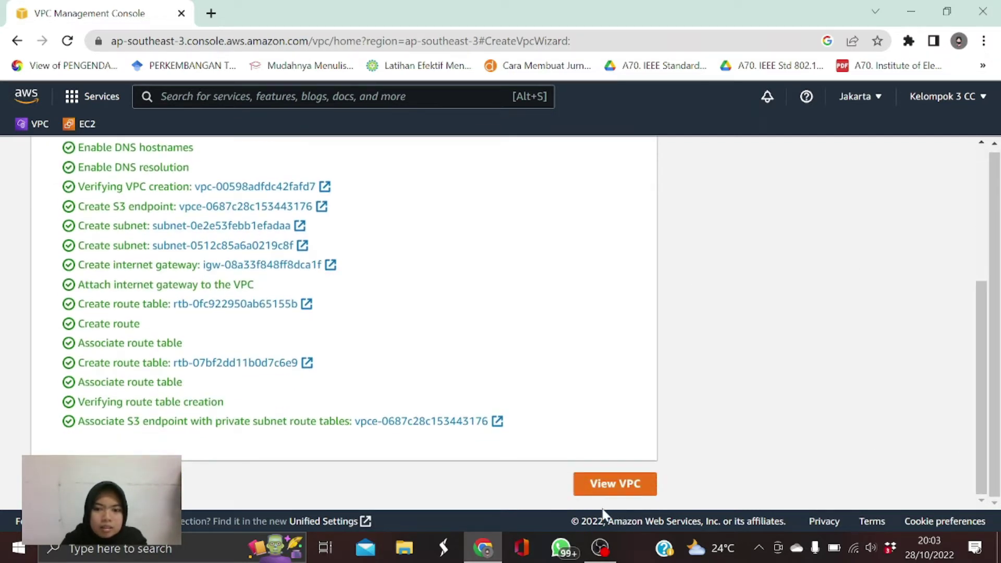
{"action": "left_click", "coordinate": [599, 493]}
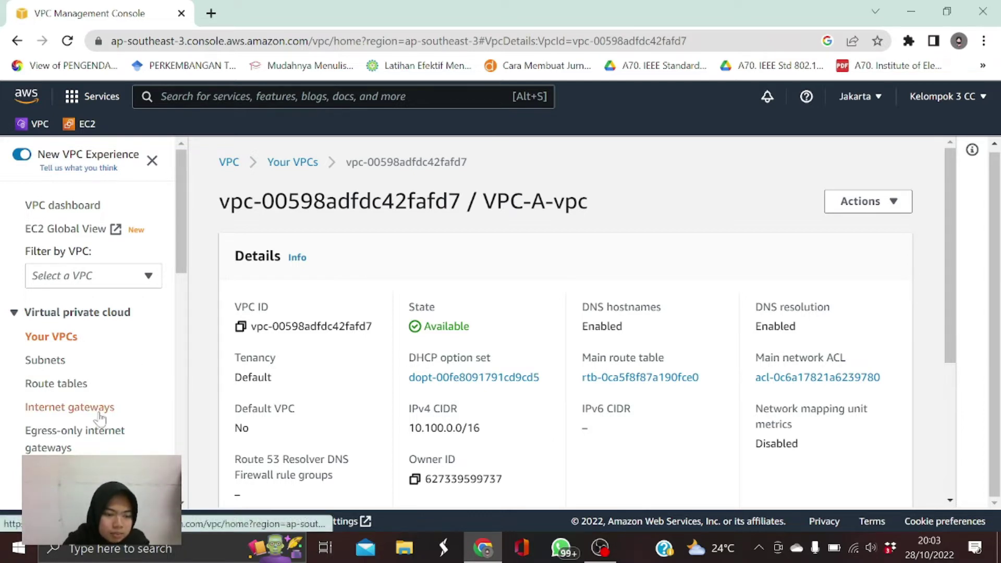
Step: Detach the VPC-A-igw internet gateway from VPC-A-vpc
{"action": "left_click", "coordinate": [47, 417]}
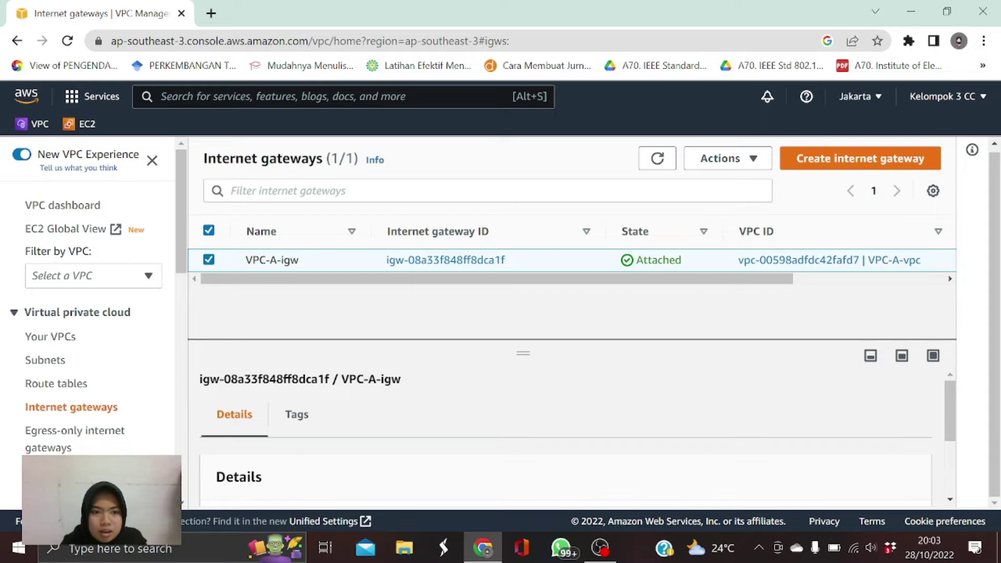
{"action": "left_click", "coordinate": [733, 166]}
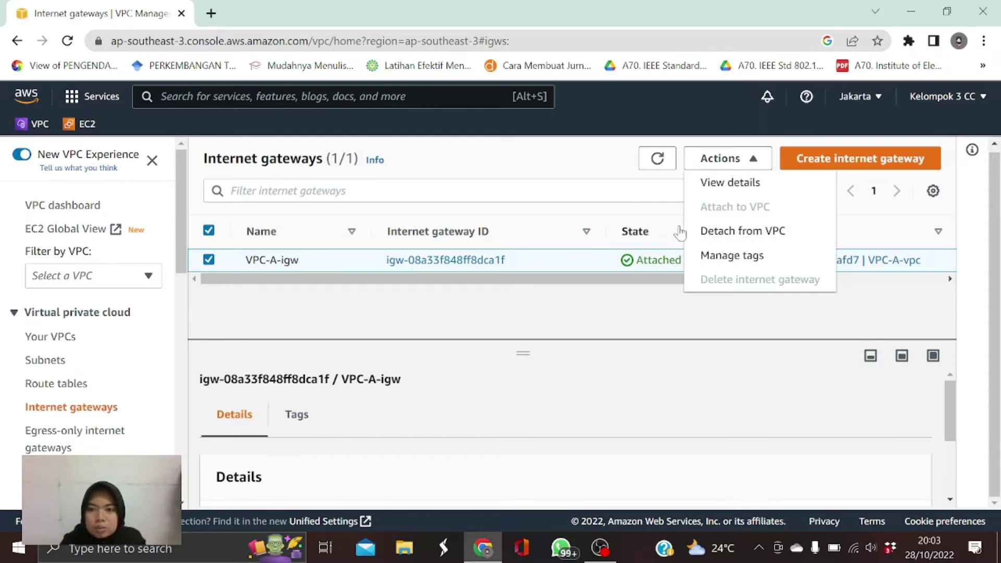
{"action": "left_click", "coordinate": [743, 231]}
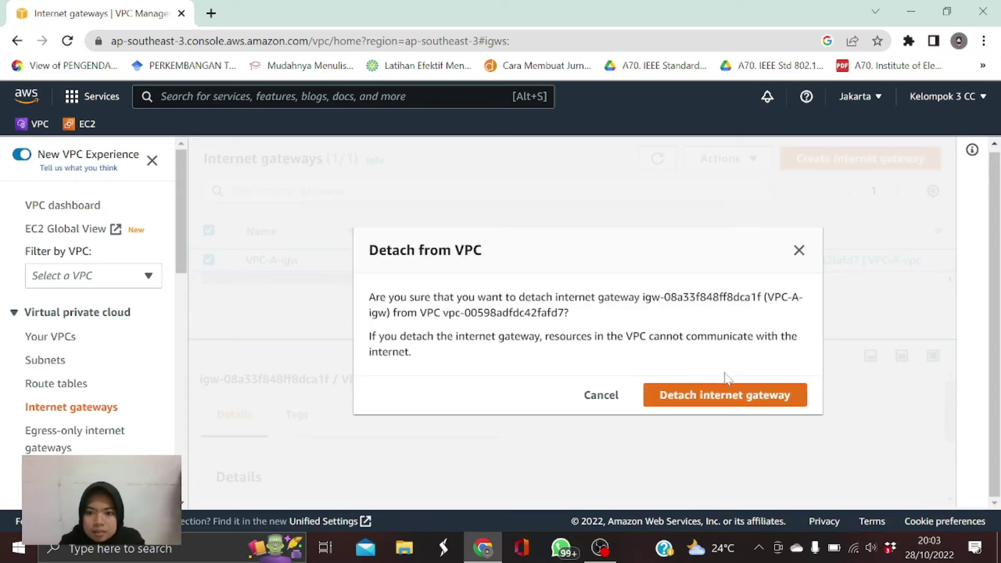
{"action": "left_click", "coordinate": [704, 396]}
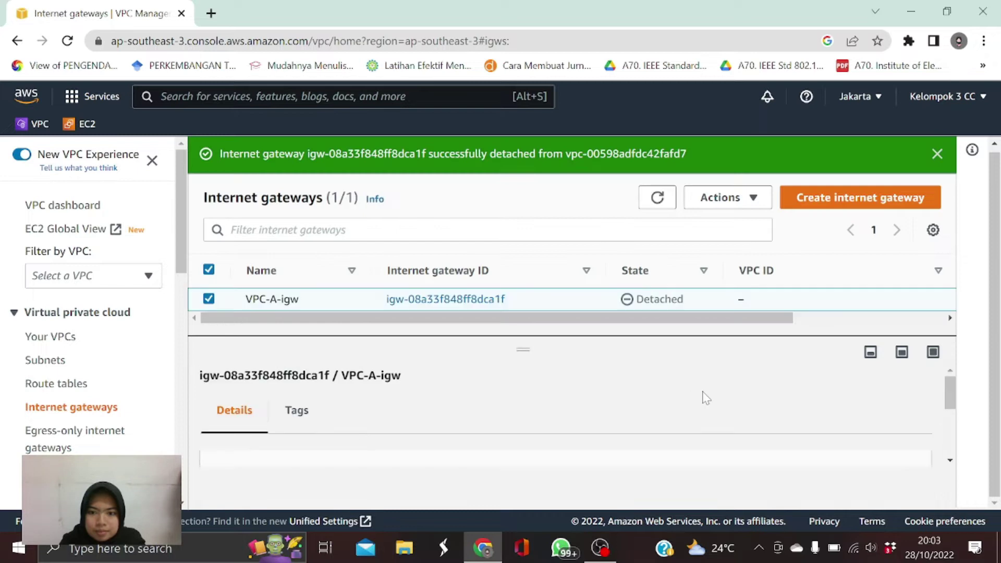
Step: Delete the VPC-A-igw internet gateway, confirming with the word "delete", and dismiss the notifications
{"action": "left_click", "coordinate": [729, 198]}
{"action": "left_click", "coordinate": [719, 318]}
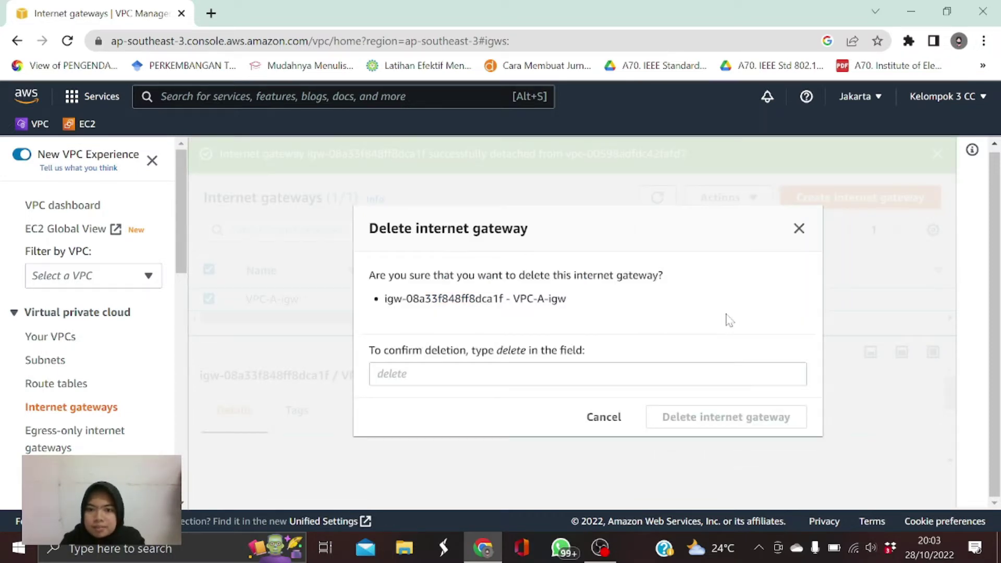
{"action": "left_click", "coordinate": [379, 373]}
{"action": "type", "text": "delete"}
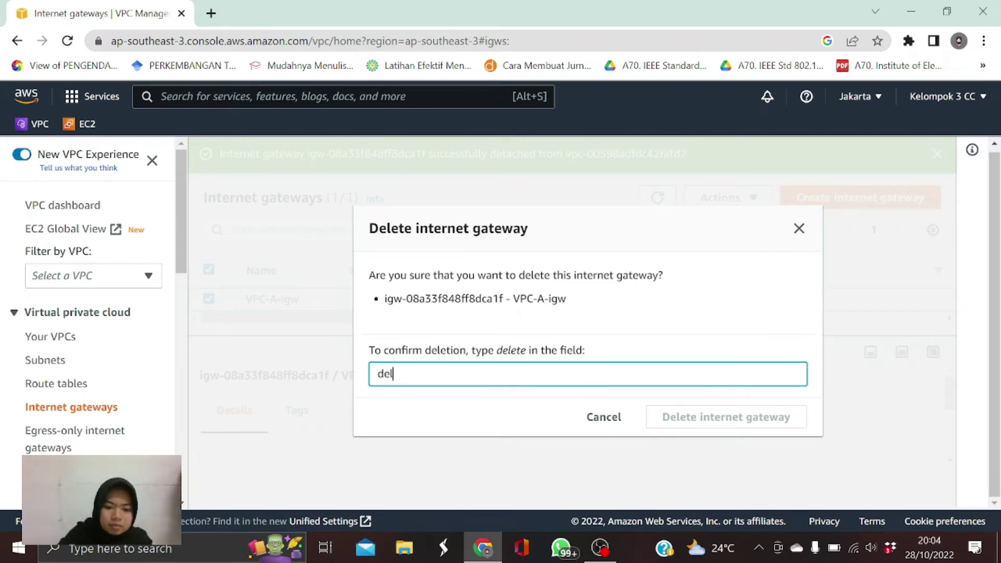
{"action": "key", "text": "Return"}
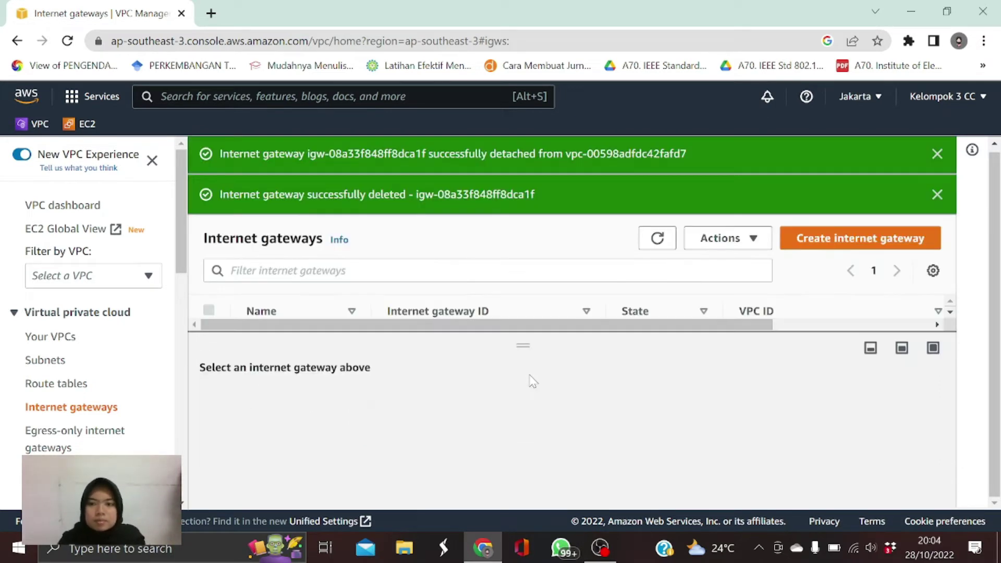
{"action": "left_click", "coordinate": [938, 154]}
{"action": "left_click", "coordinate": [938, 155]}
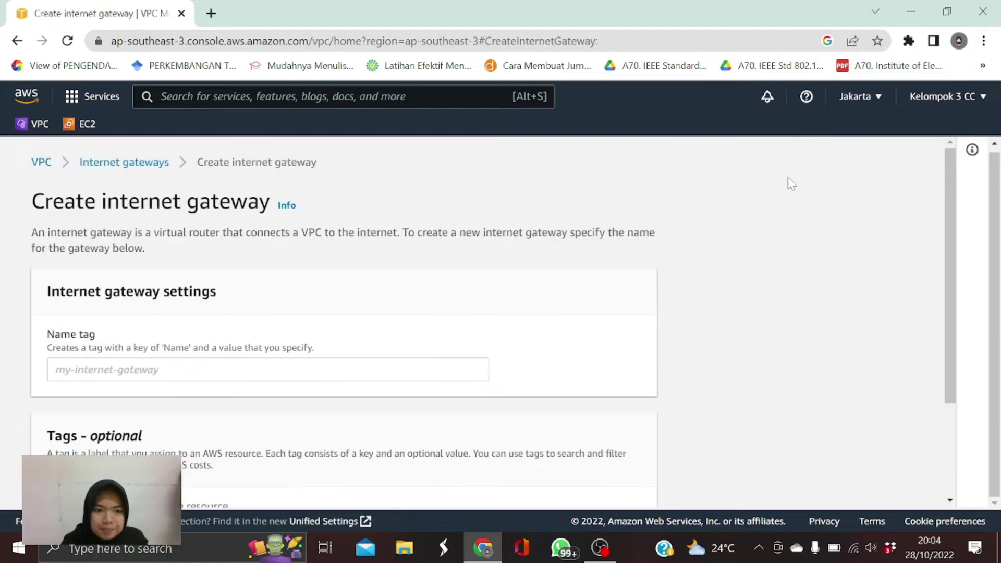
Step: Create a new internet gateway with the name tag VPC-A-IGW
{"action": "left_click", "coordinate": [267, 369]}
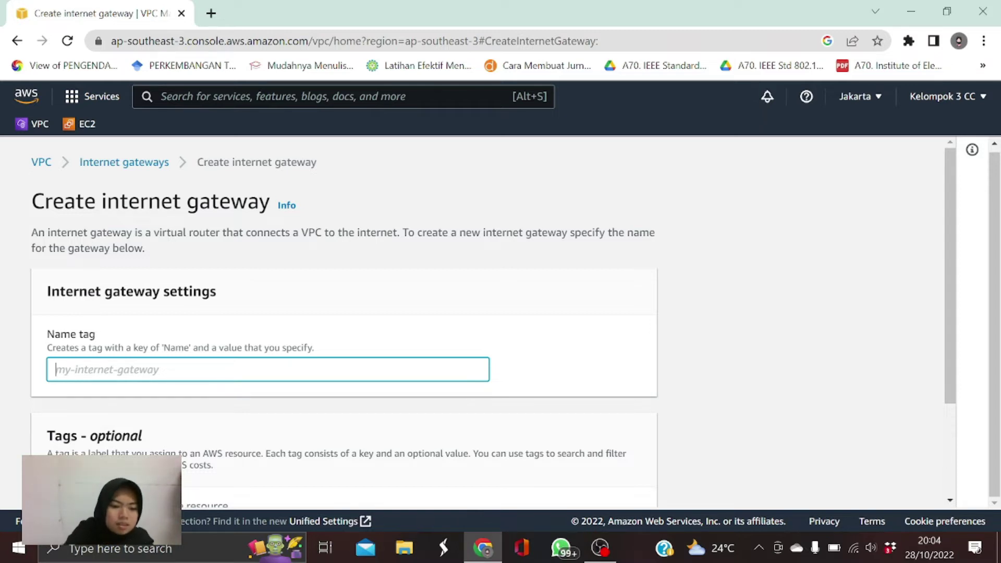
{"action": "type", "text": "VPC-A-IGW"}
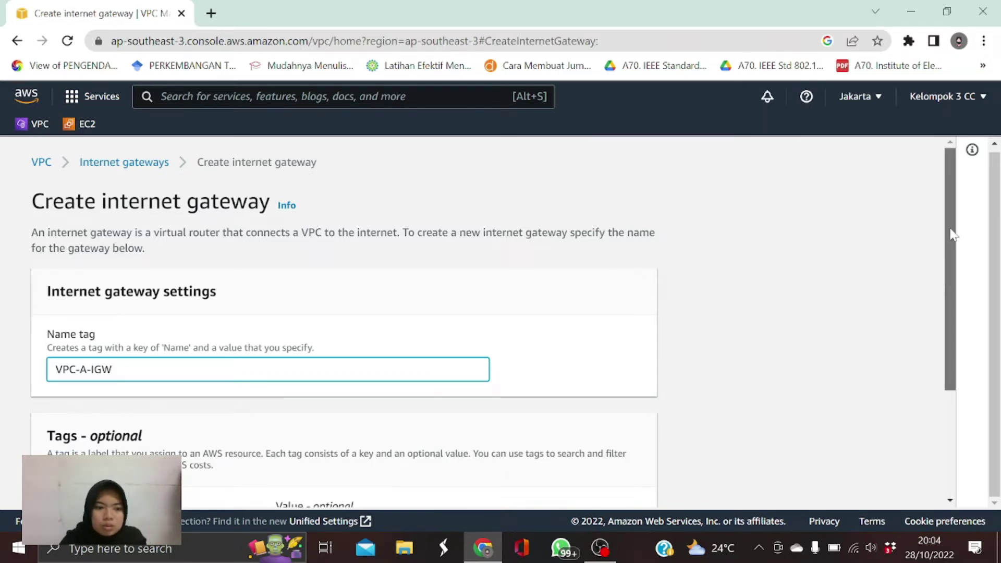
{"action": "left_click_drag", "start_coordinate": [949, 230], "coordinate": [938, 351]}
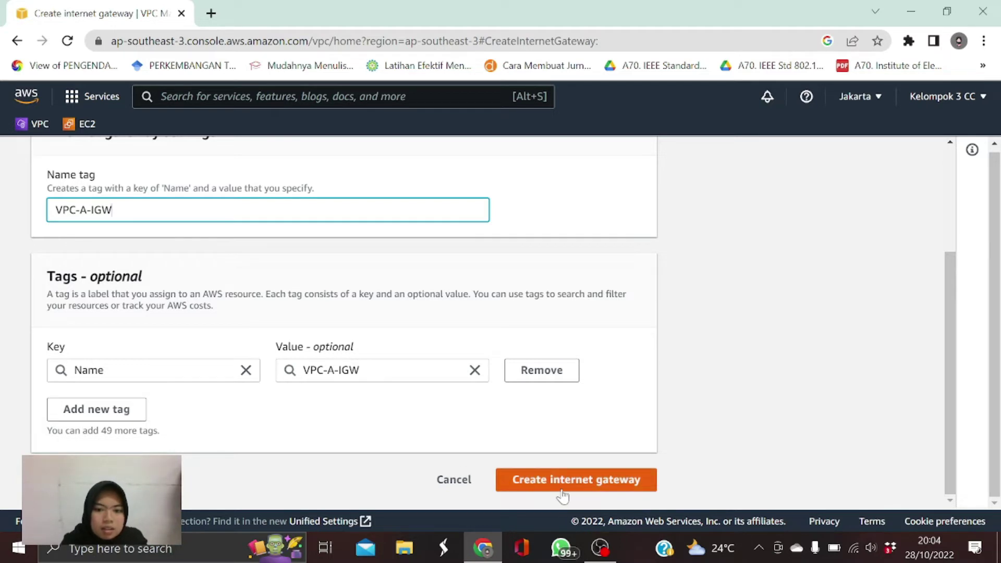
{"action": "left_click", "coordinate": [544, 481]}
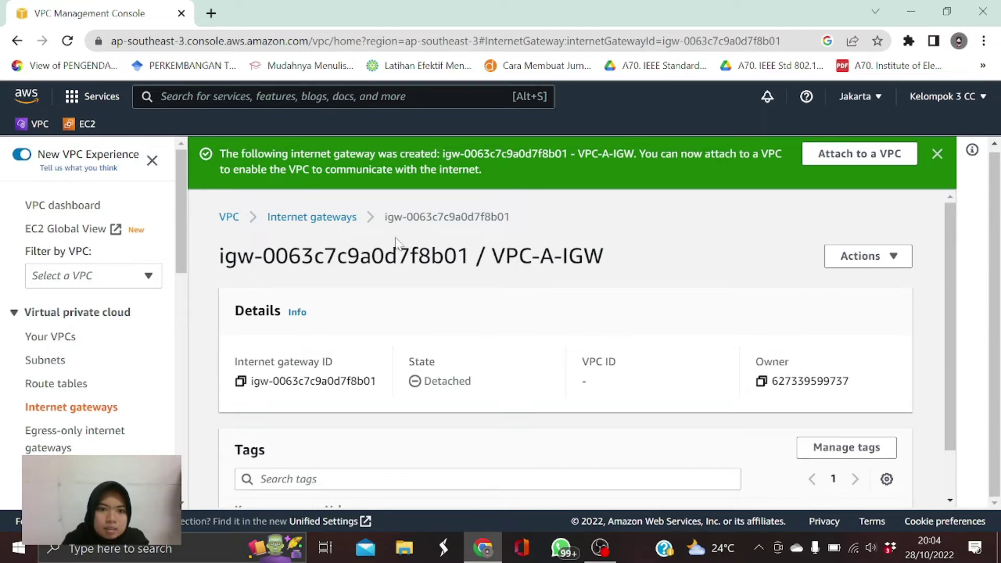
Step: Attach the VPC-A-IGW internet gateway to VPC-A-vpc
{"action": "left_click", "coordinate": [306, 219]}
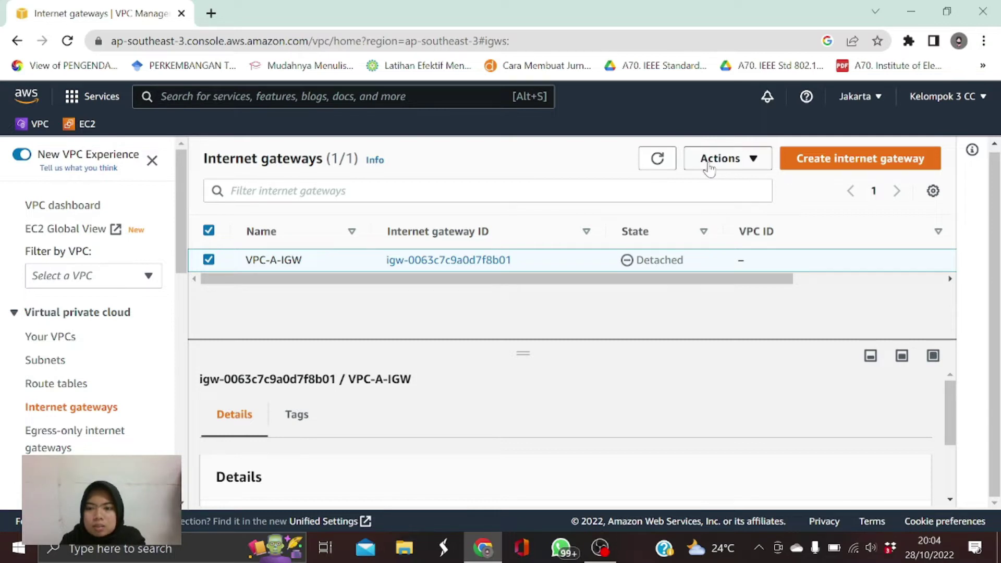
{"action": "left_click", "coordinate": [742, 165]}
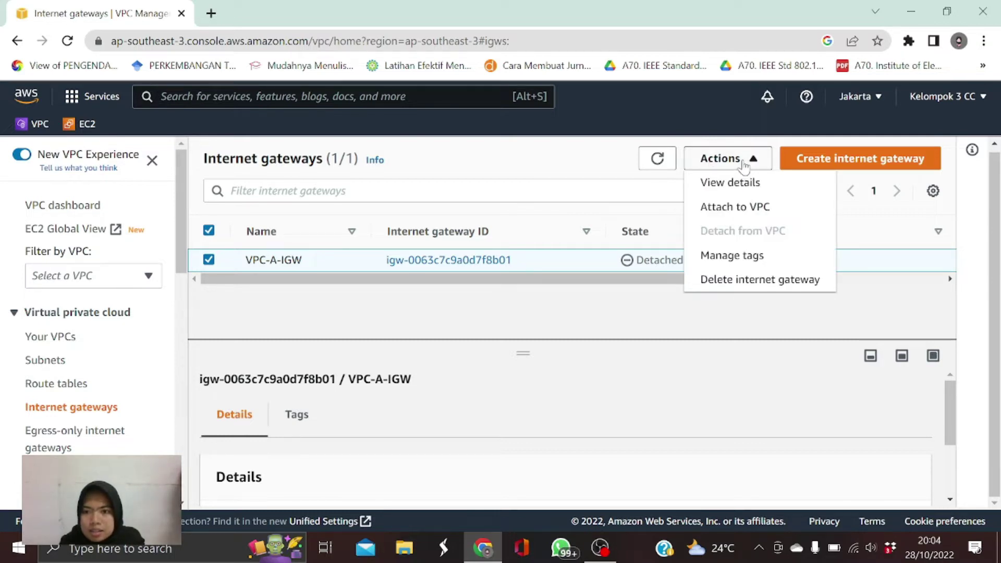
{"action": "left_click", "coordinate": [734, 207]}
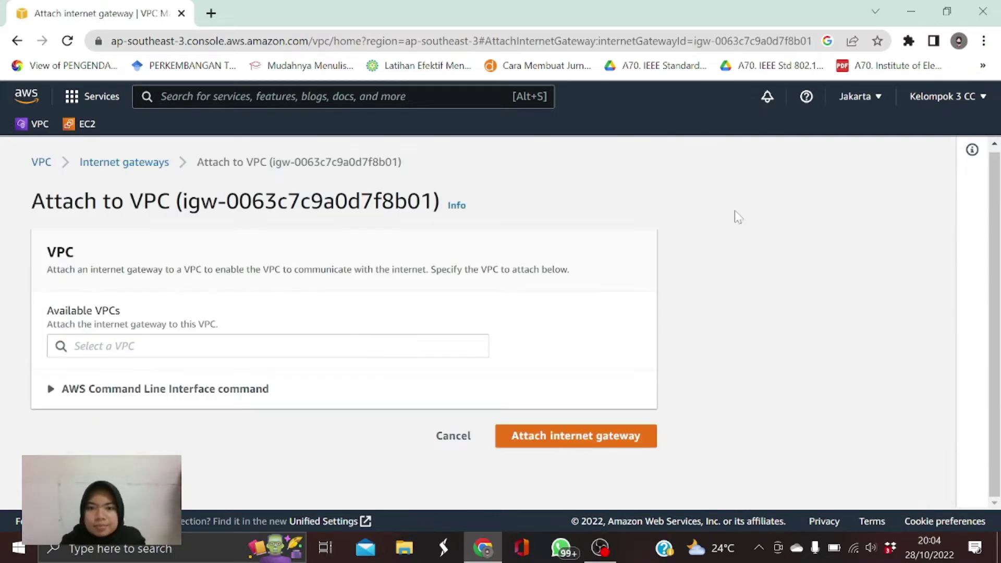
{"action": "left_click", "coordinate": [268, 346]}
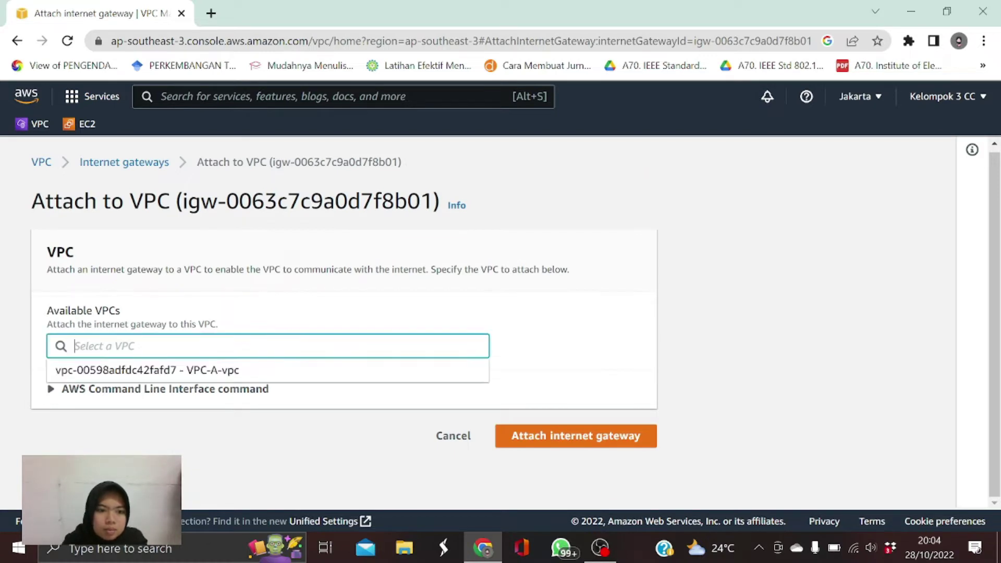
{"action": "left_click", "coordinate": [221, 379]}
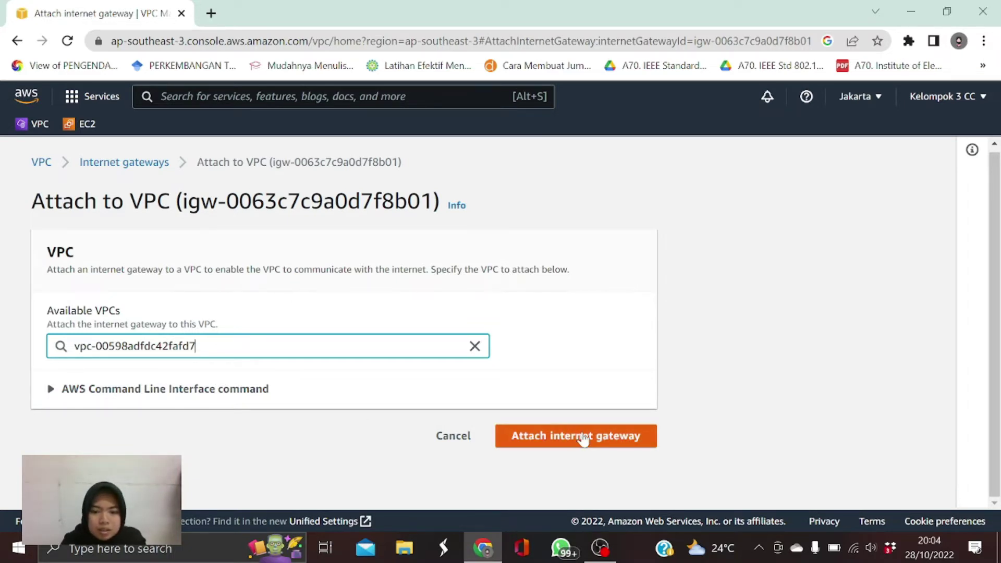
{"action": "left_click", "coordinate": [564, 447]}
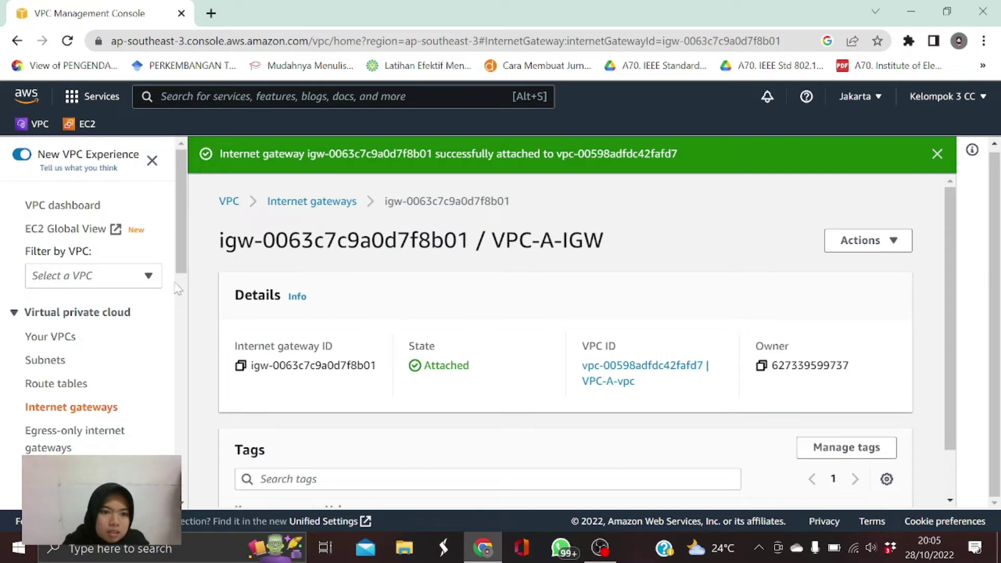
Step: Delete both existing VPC-A subnets, public and private, confirming with the word "delete", and dismiss the notification
{"action": "scroll", "coordinate": [128, 295], "scroll_direction": "down", "scroll_amount": 2}
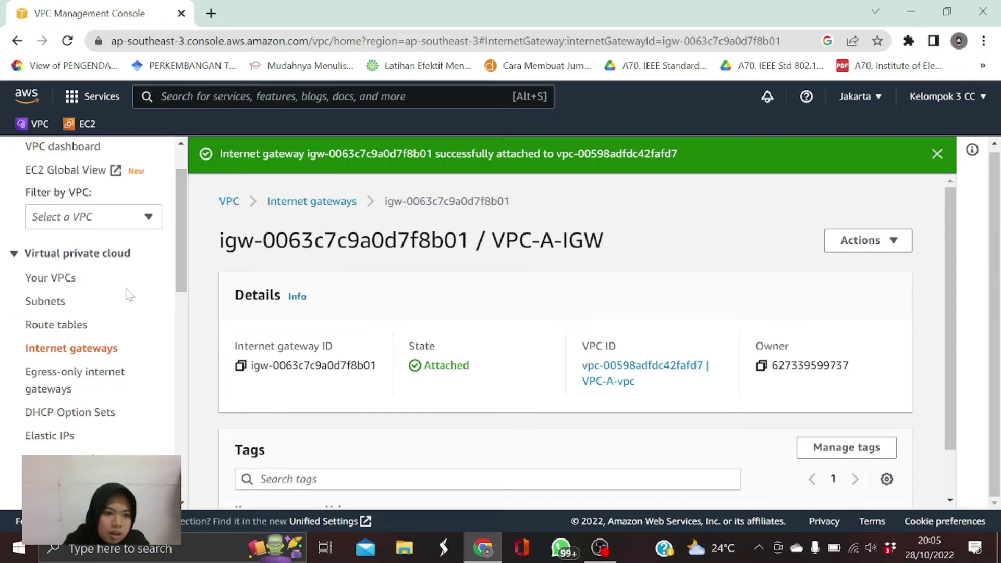
{"action": "left_click", "coordinate": [48, 307]}
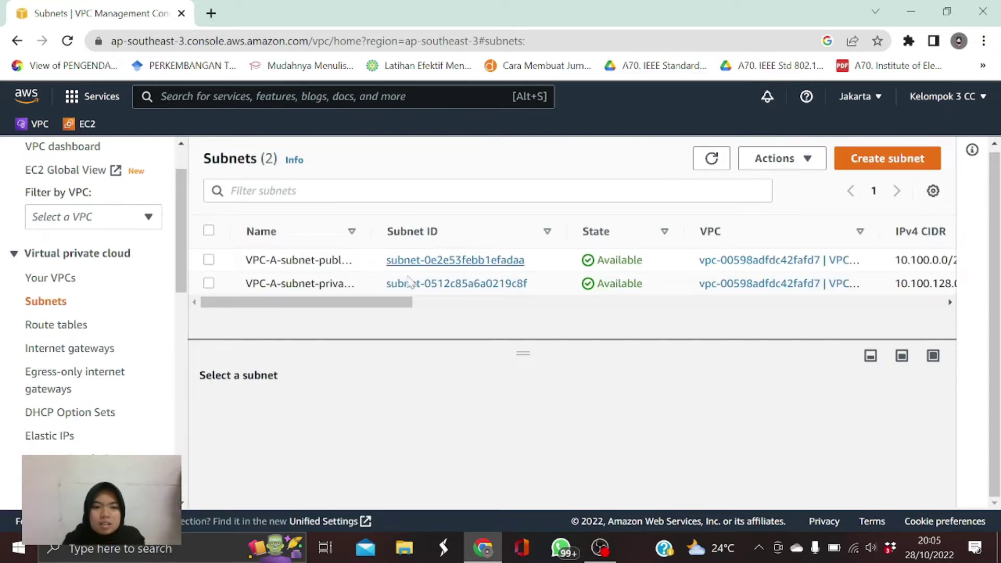
{"action": "left_click", "coordinate": [208, 233]}
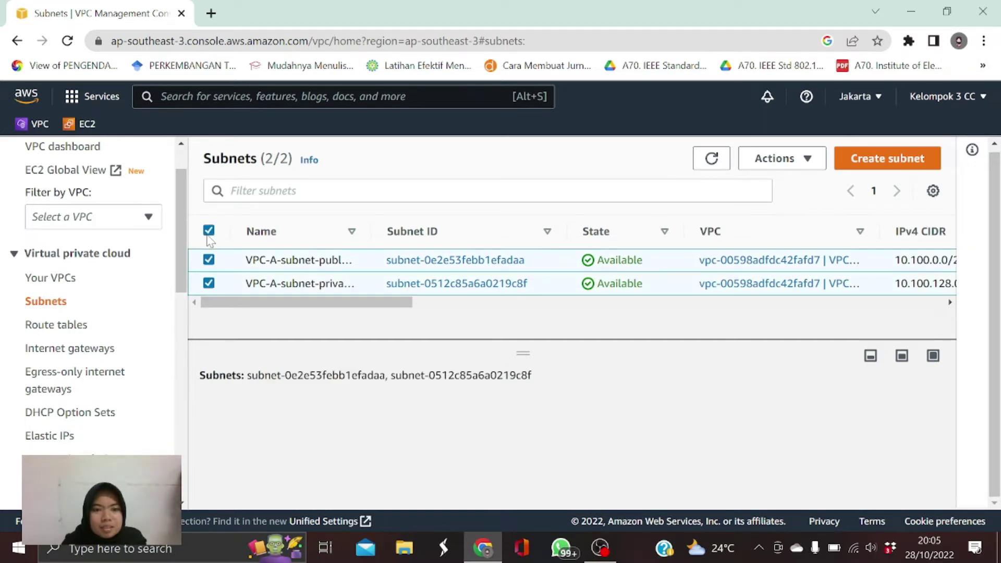
{"action": "left_click", "coordinate": [782, 159]}
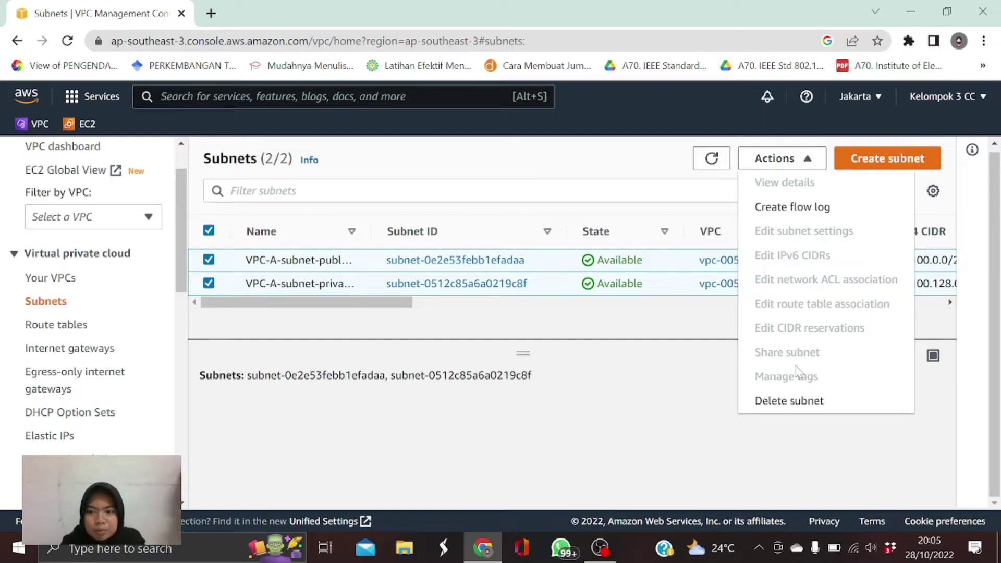
{"action": "left_click", "coordinate": [805, 399]}
{"action": "type", "text": "D"}
{"action": "key", "text": "BackSpace"}
{"action": "type", "text": "delete"}
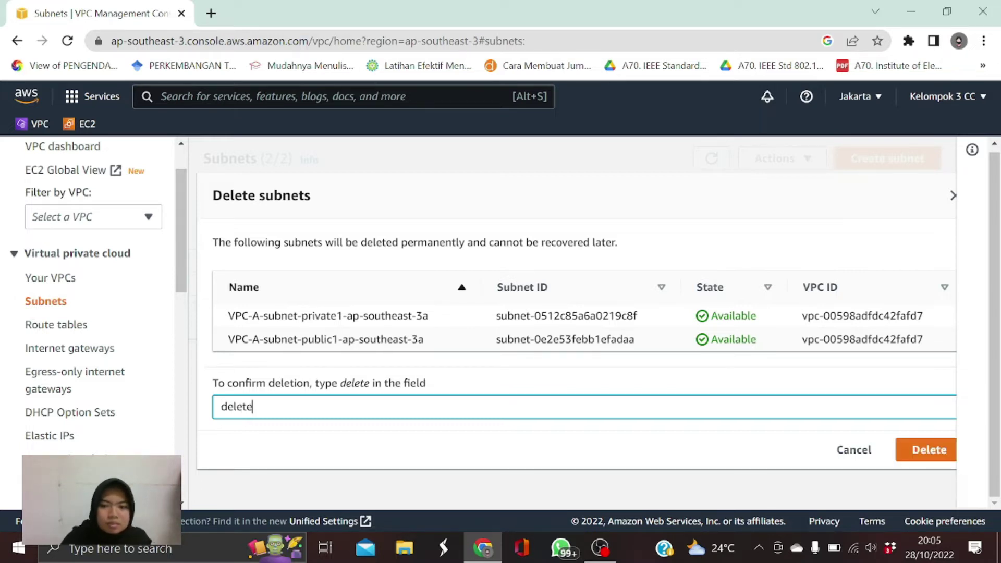
{"action": "left_click", "coordinate": [899, 449]}
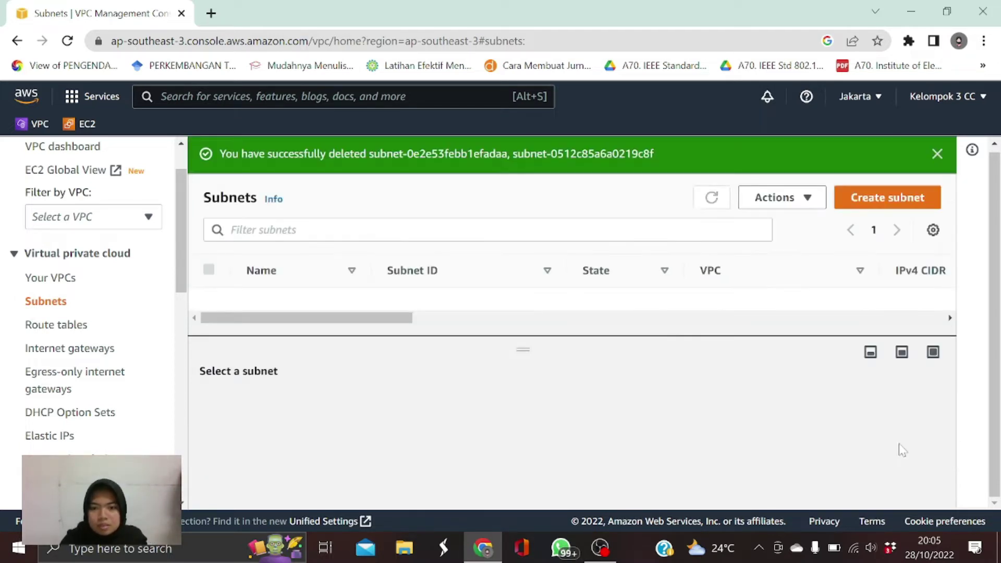
{"action": "left_click", "coordinate": [937, 154]}
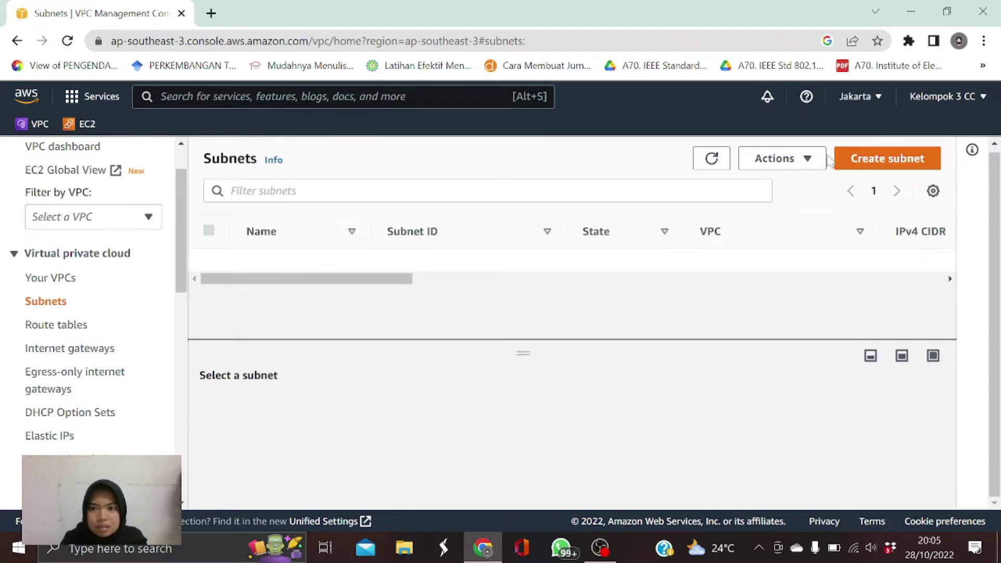
Step: Start a new subnet in VPC-A-vpc and name it VPC-A-Subnet-Public
{"action": "left_click", "coordinate": [876, 166]}
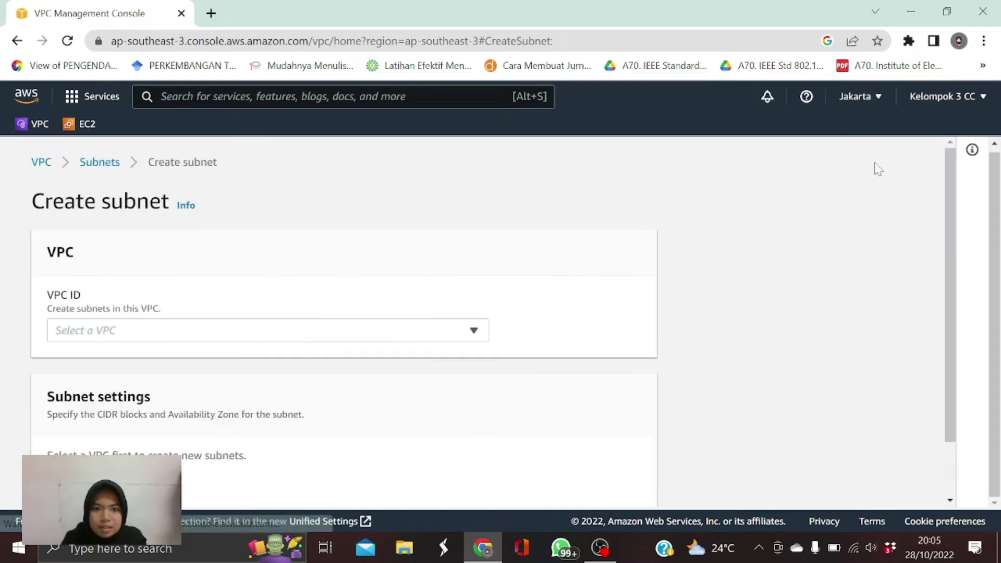
{"action": "left_click", "coordinate": [196, 330]}
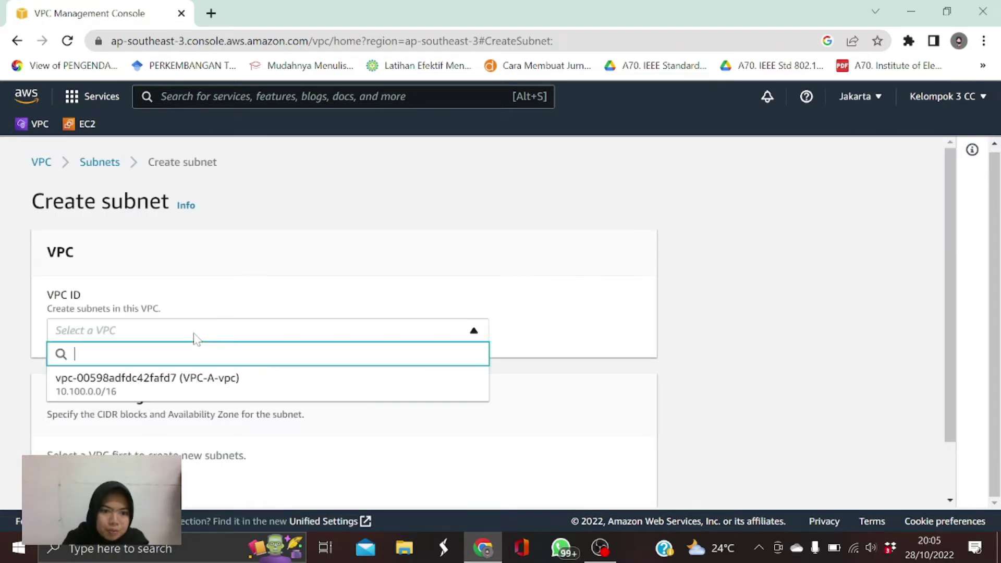
{"action": "left_click", "coordinate": [268, 396]}
{"action": "left_click_drag", "start_coordinate": [948, 273], "coordinate": [932, 425]}
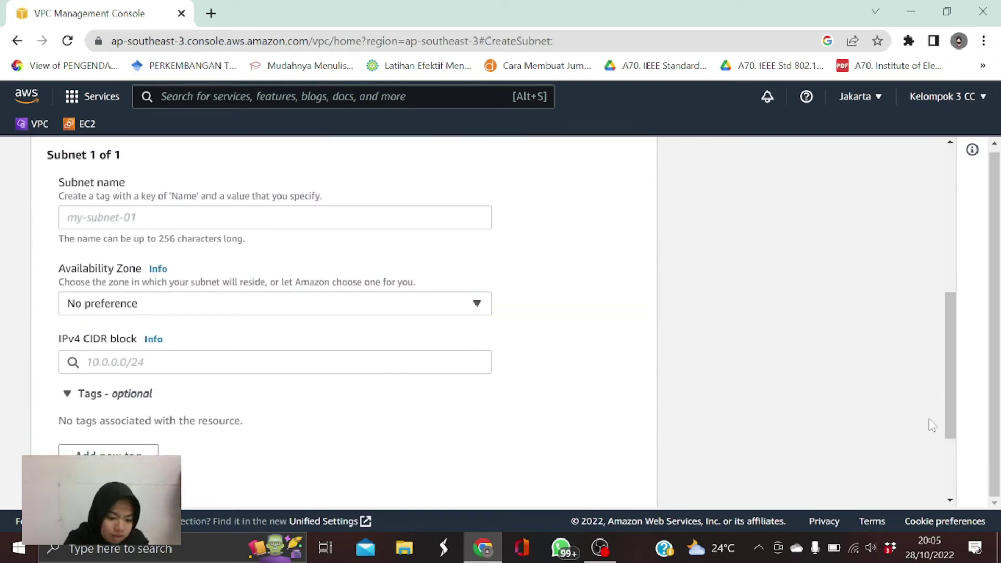
{"action": "left_click", "coordinate": [344, 217]}
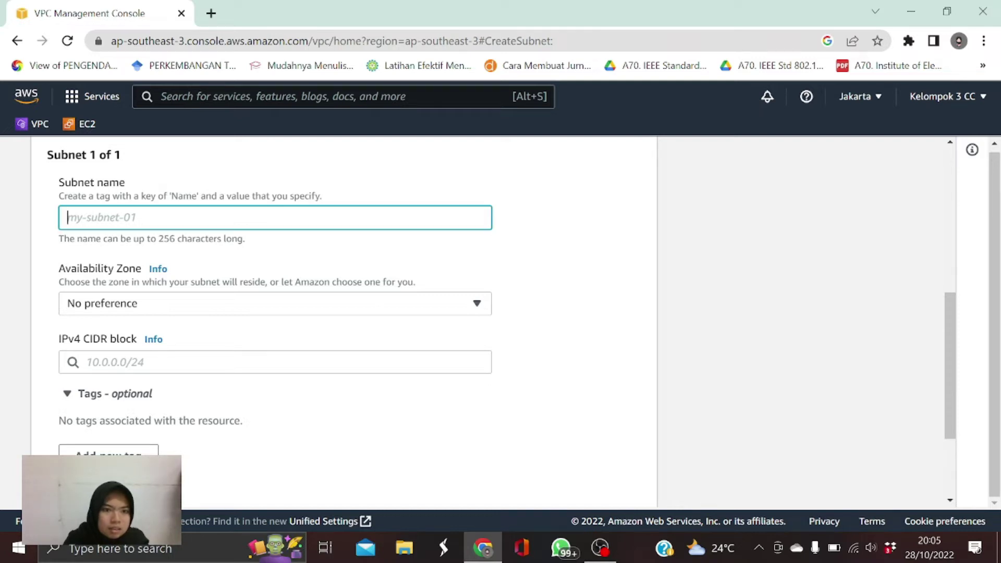
{"action": "type", "text": "VP"}
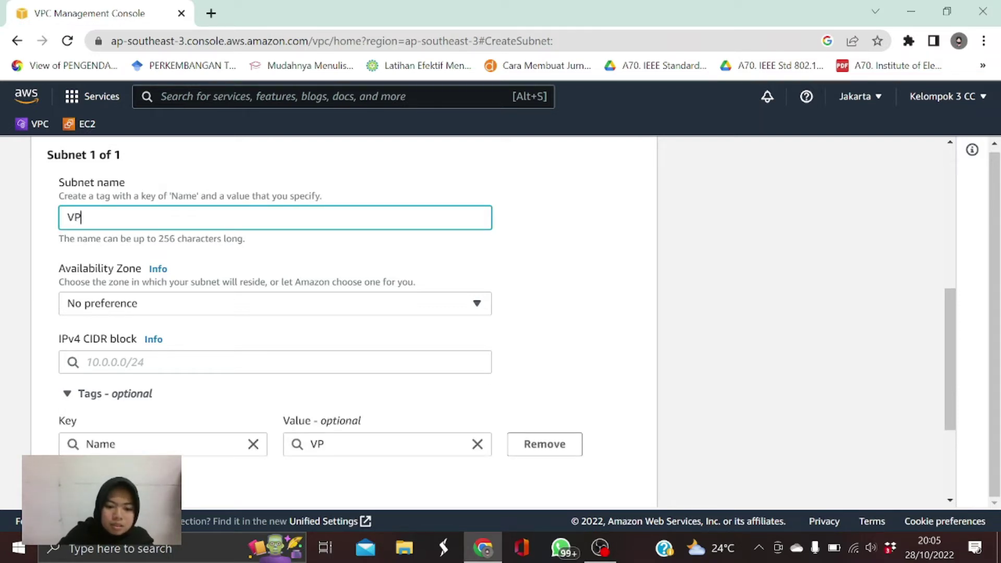
{"action": "type", "text": "CXA-Sub"}
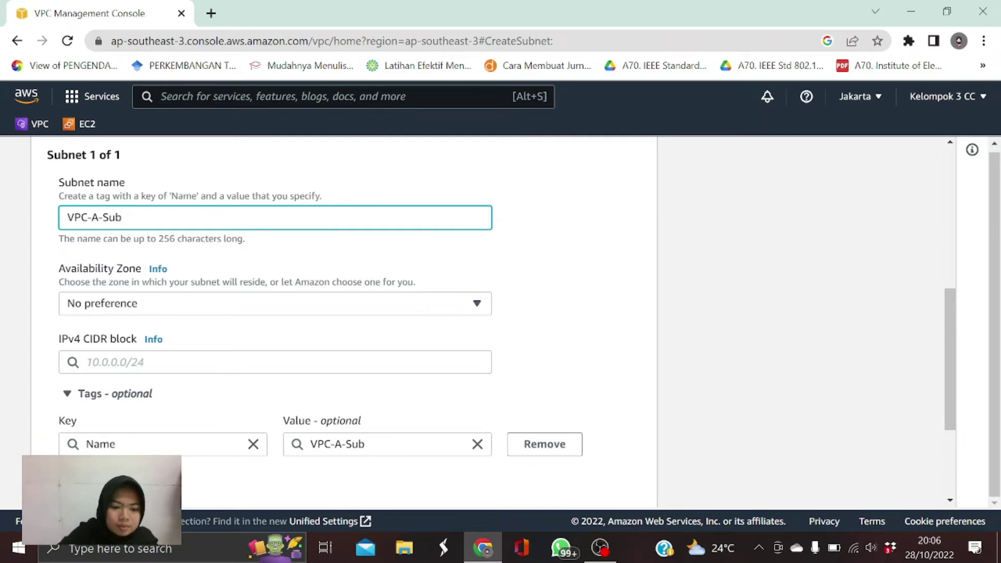
{"action": "type", "text": "ntnet-Publiu"}
{"action": "key", "text": "BackSpace"}
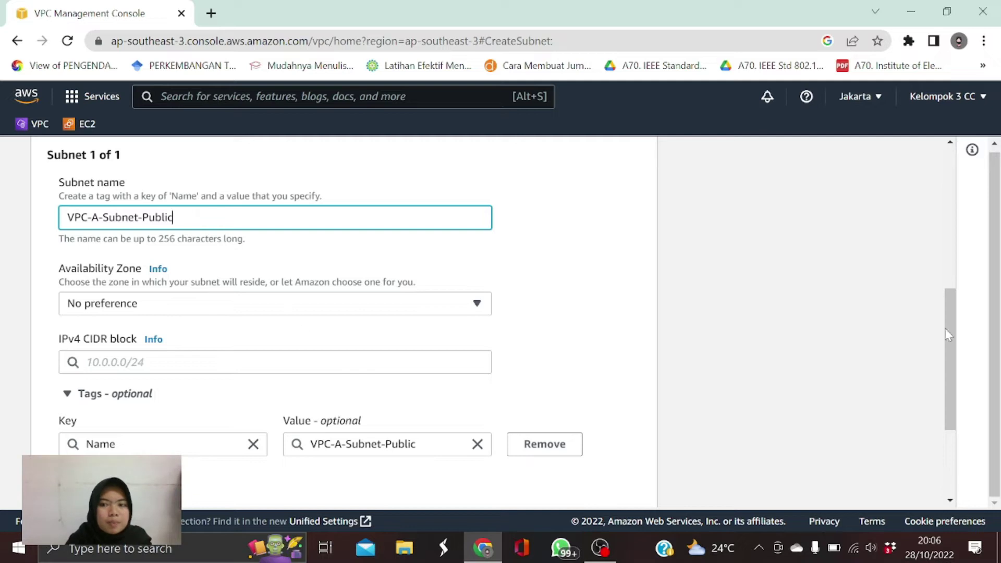
Step: Set the subnet's IPv4 CIDR block to 10.100.0.0/24 and create the subnet
{"action": "left_click_drag", "start_coordinate": [949, 324], "coordinate": [947, 373]}
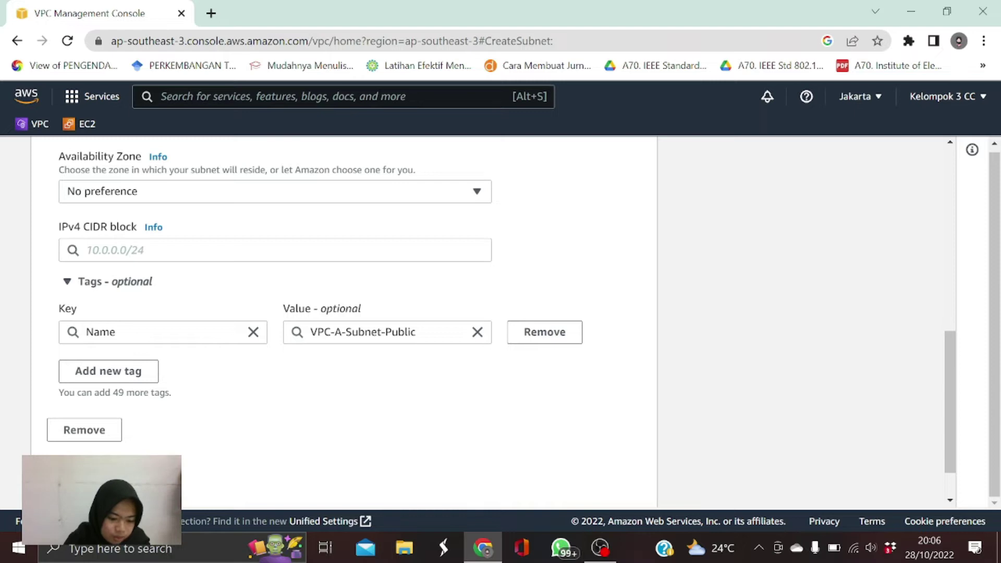
{"action": "left_click", "coordinate": [157, 251]}
{"action": "type", "text": "1"}
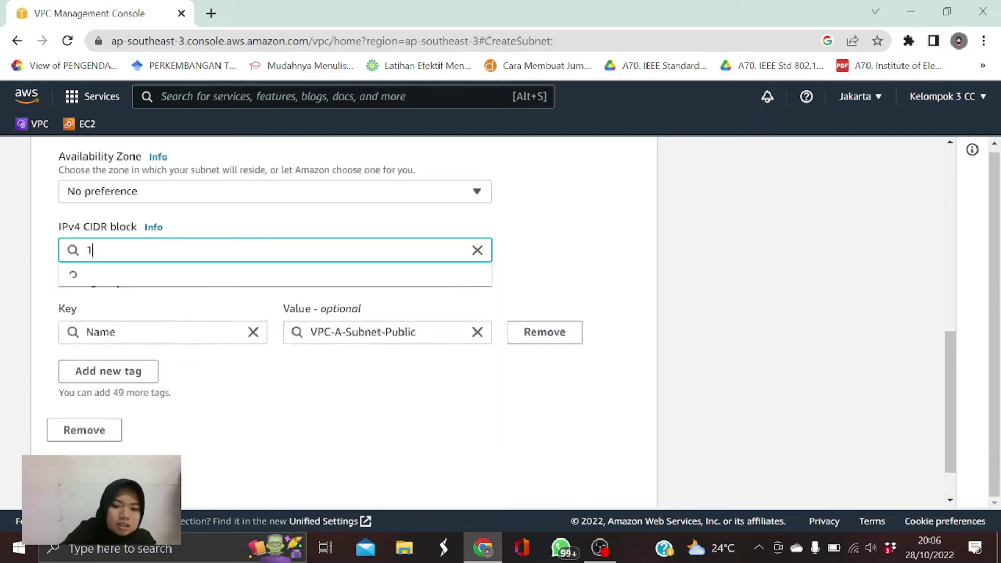
{"action": "type", "text": "0.100"}
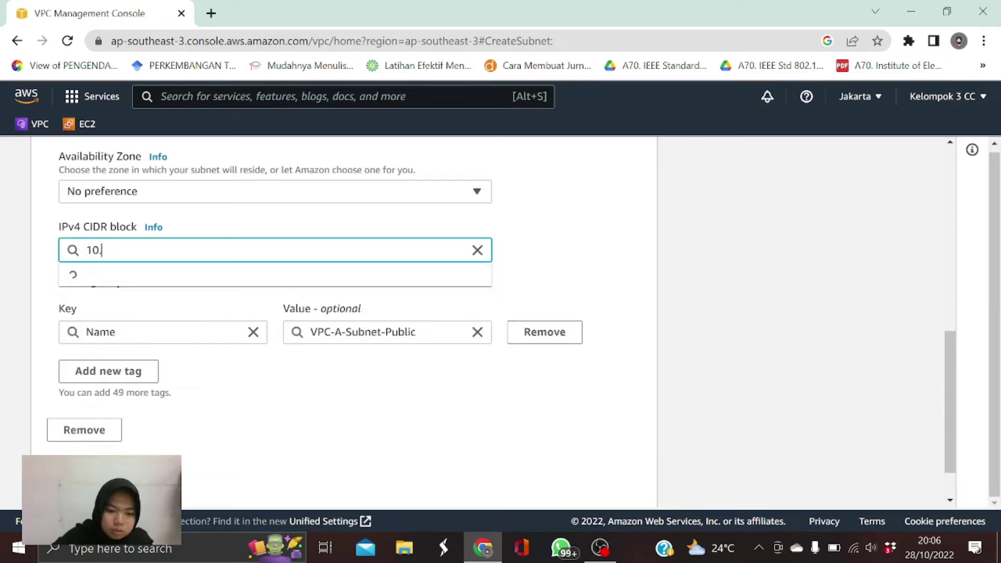
{"action": "type", "text": ".0.0"}
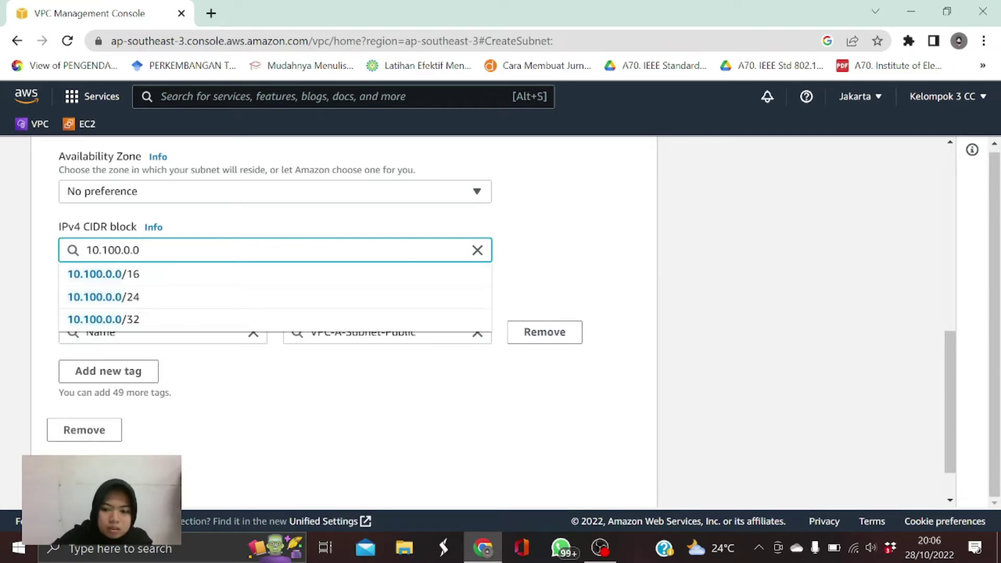
{"action": "type", "text": "/24"}
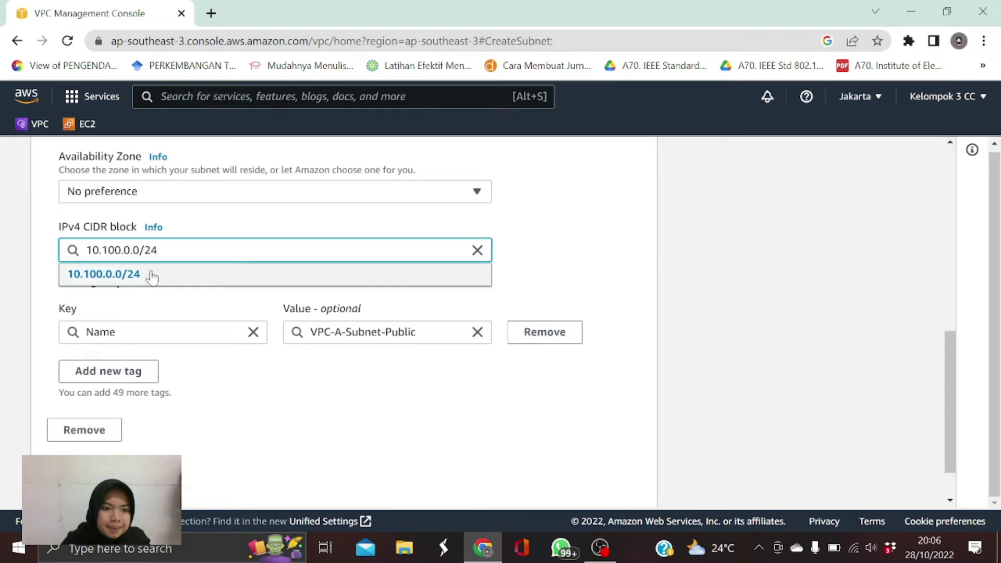
{"action": "left_click", "coordinate": [154, 276]}
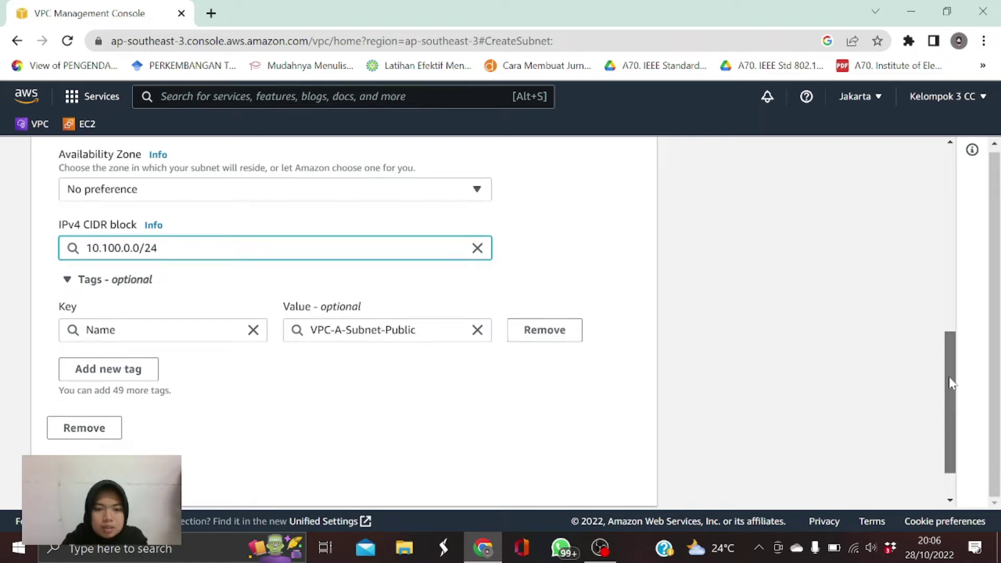
{"action": "scroll", "coordinate": [952, 407], "scroll_direction": "down", "scroll_amount": 1}
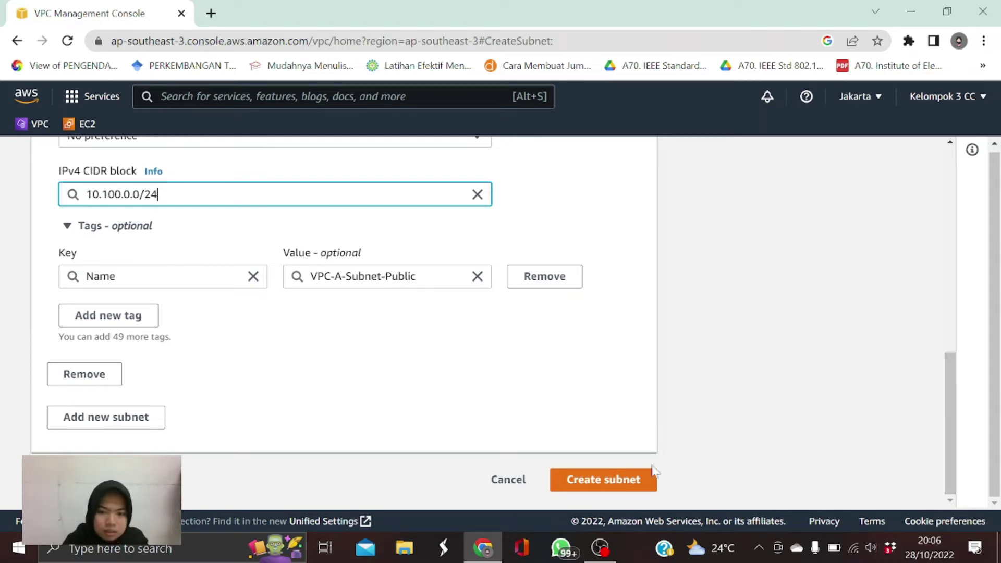
{"action": "left_click", "coordinate": [621, 487]}
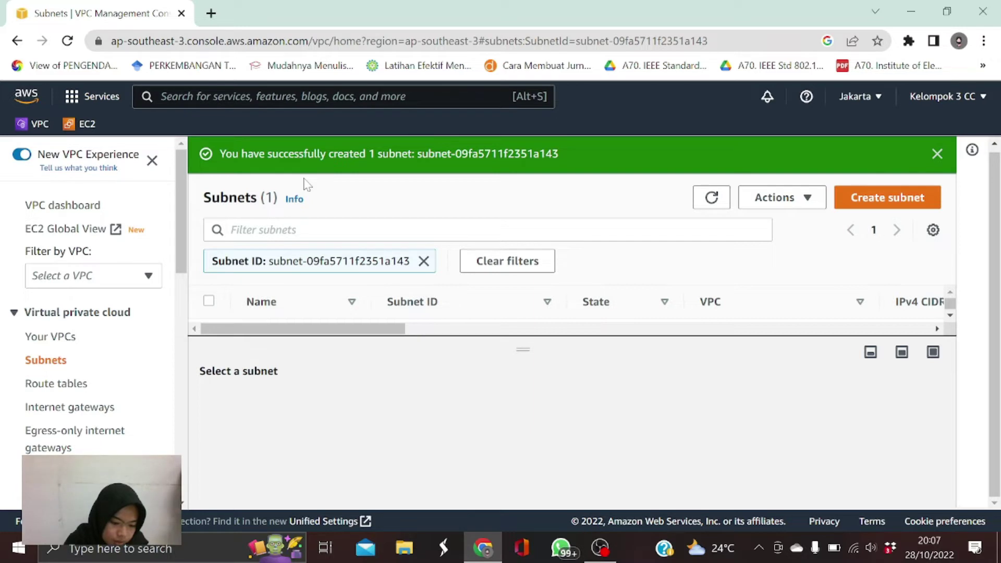
Step: Select all existing route tables and delete the non-main ones, VPC-A-rtb-public and the VPC-A-rtb-private1 table, confirming with the word "delete"
{"action": "left_click", "coordinate": [63, 391]}
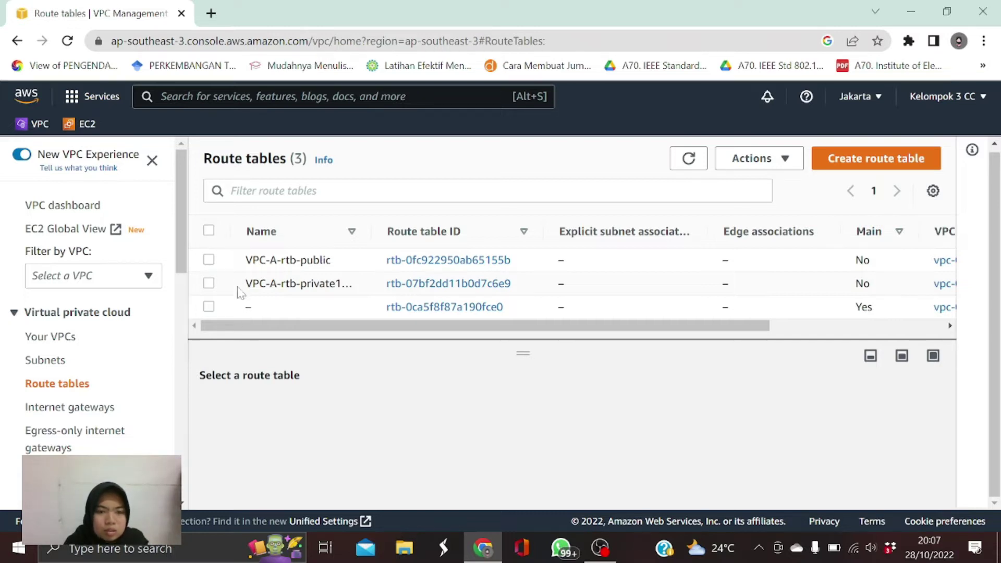
{"action": "left_click", "coordinate": [208, 230]}
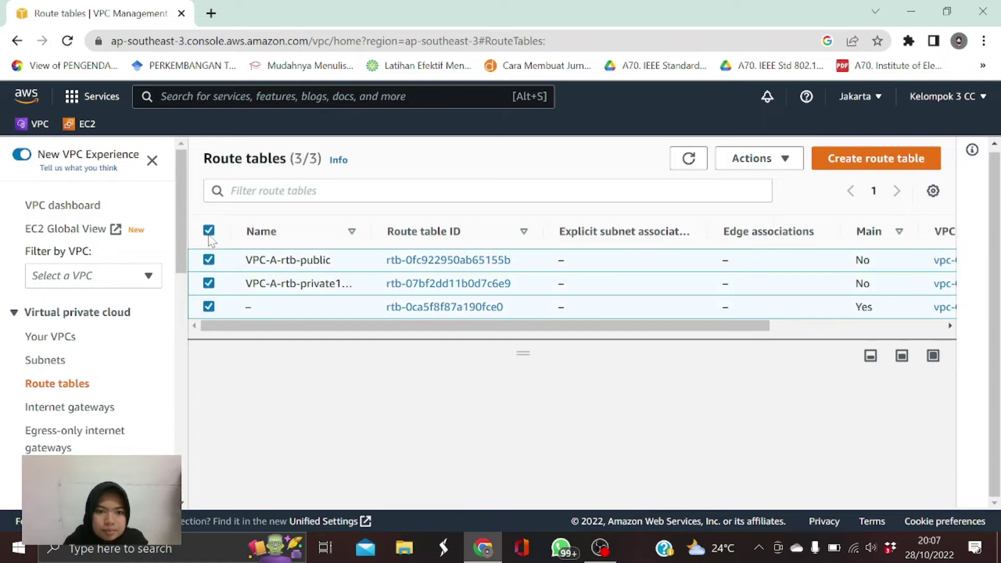
{"action": "left_click", "coordinate": [737, 159]}
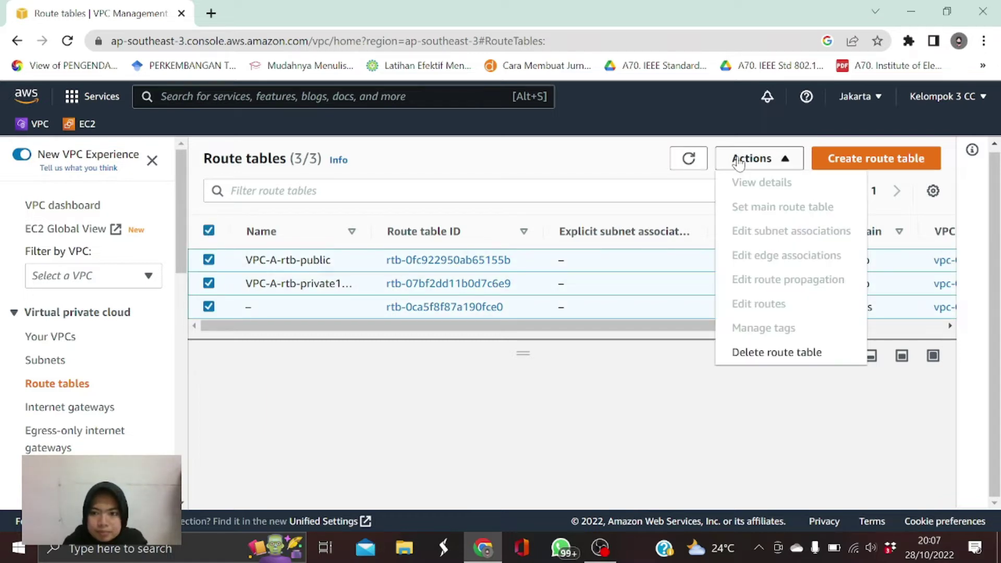
{"action": "left_click", "coordinate": [741, 351]}
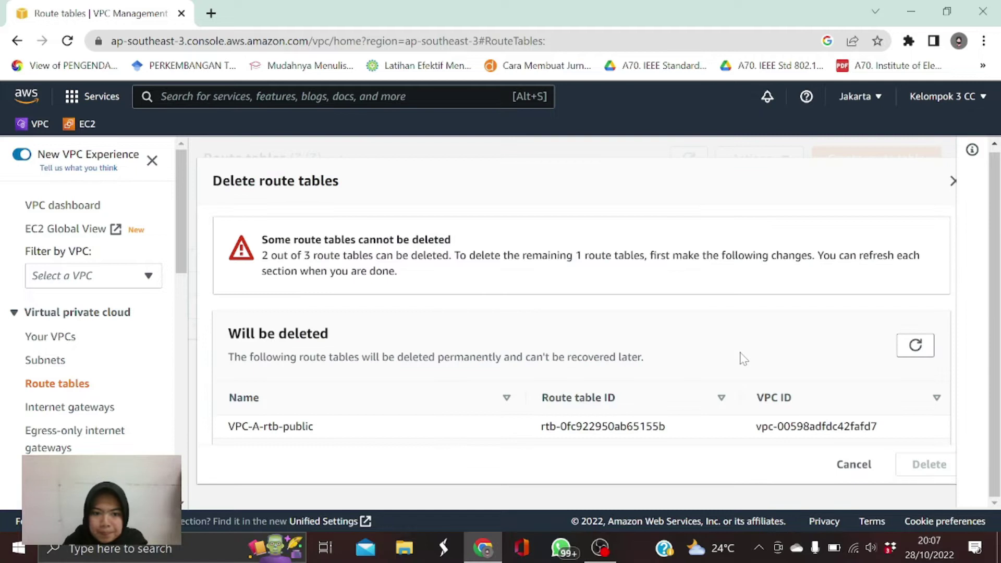
{"action": "triple_click", "coordinate": [948, 331]}
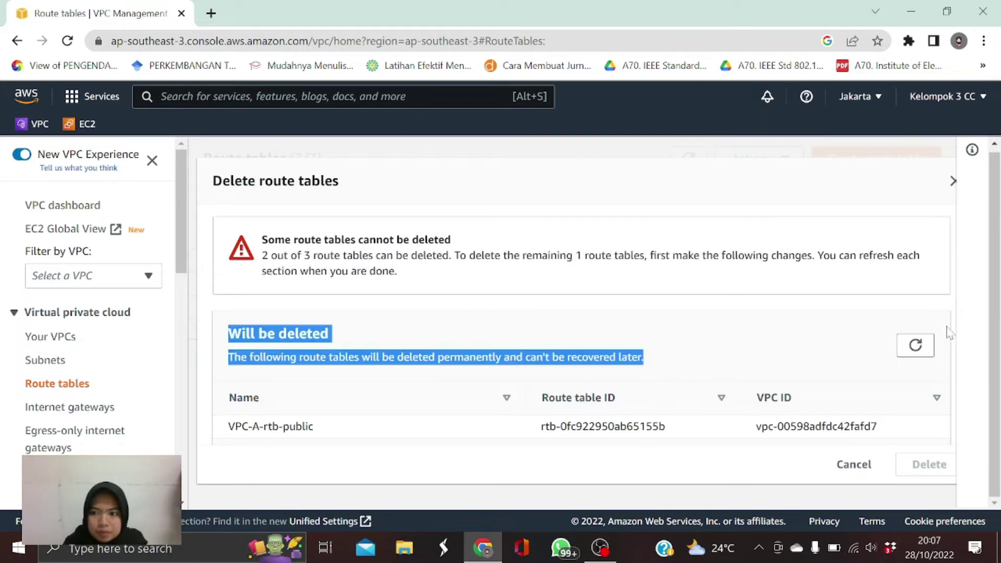
{"action": "left_click_drag", "start_coordinate": [953, 377], "coordinate": [853, 473]}
{"action": "left_click", "coordinate": [837, 333]}
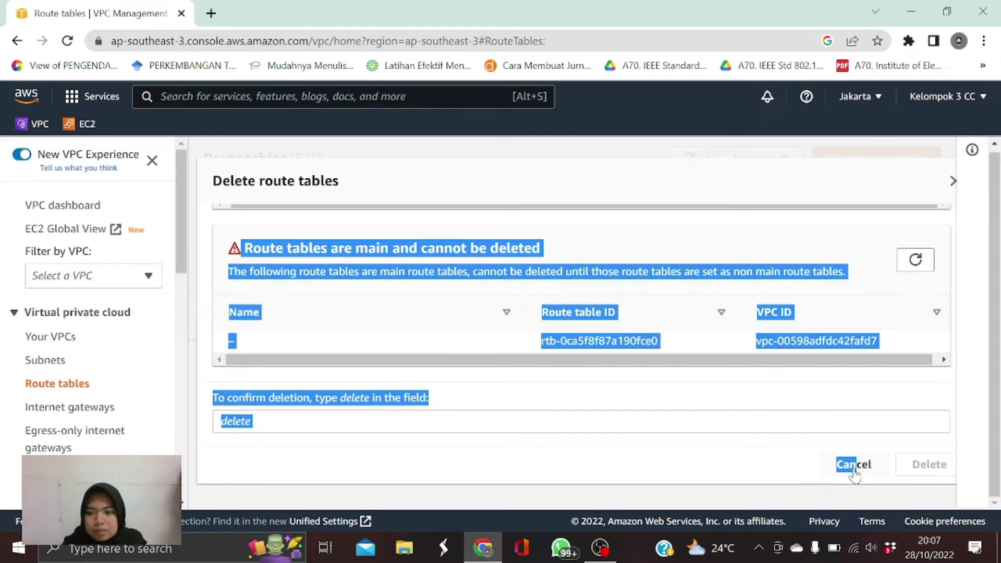
{"action": "left_click", "coordinate": [816, 387]}
{"action": "left_click", "coordinate": [509, 421]}
{"action": "type", "text": "d"}
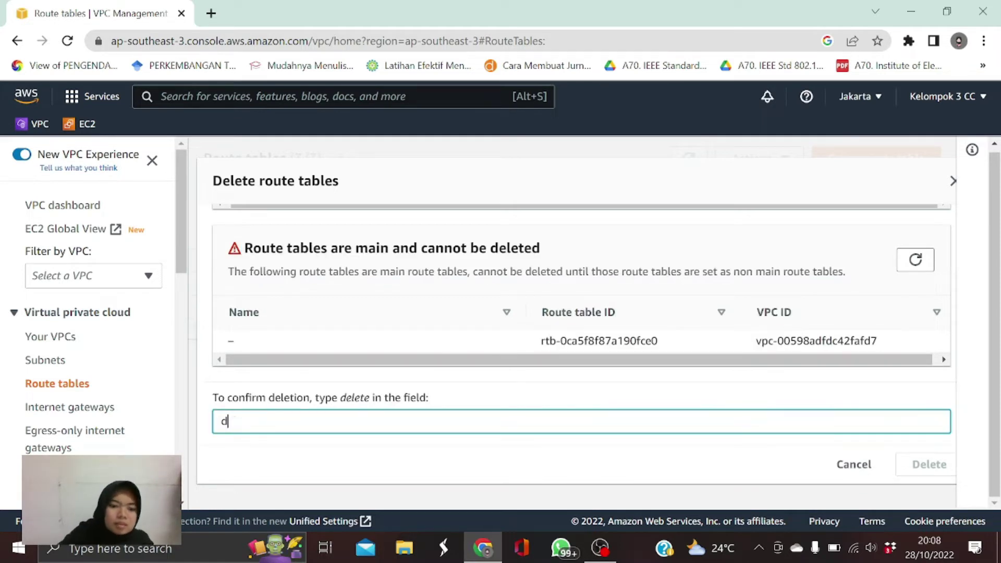
{"action": "type", "text": "elete"}
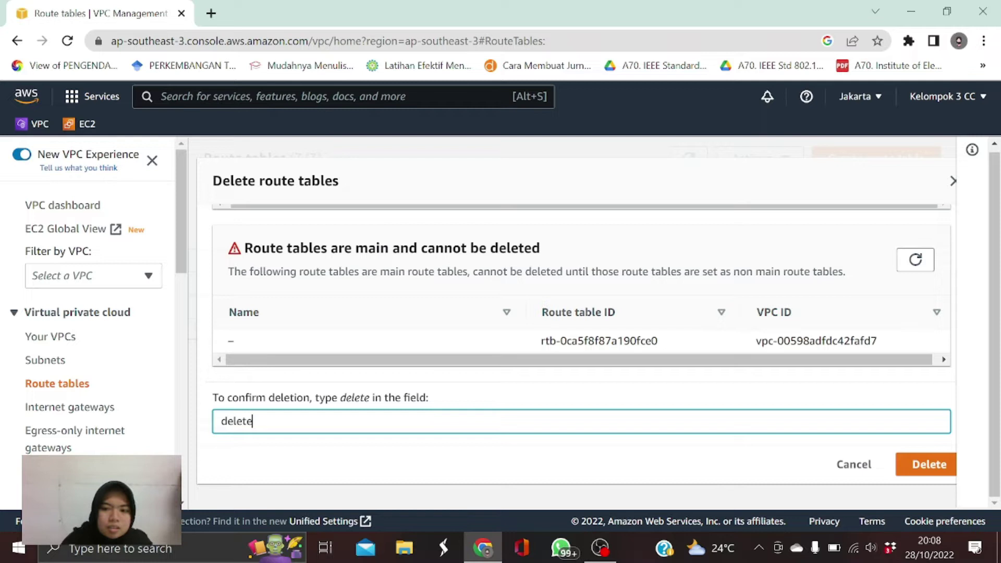
{"action": "left_click", "coordinate": [909, 474]}
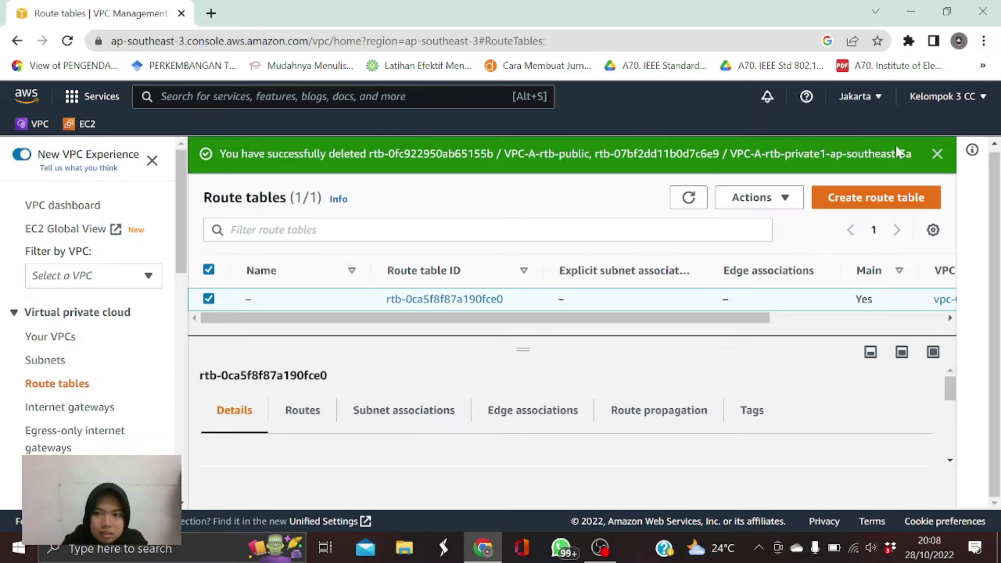
Step: Create a route table named VPC-A-RT-Public in VPC-A-vpc
{"action": "left_click", "coordinate": [863, 201]}
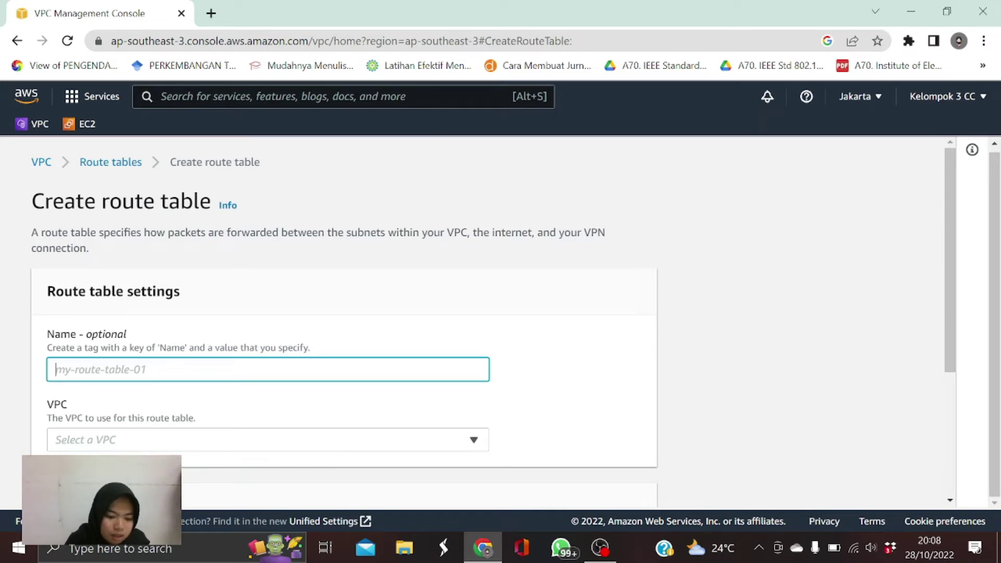
{"action": "type", "text": "VPC-A"}
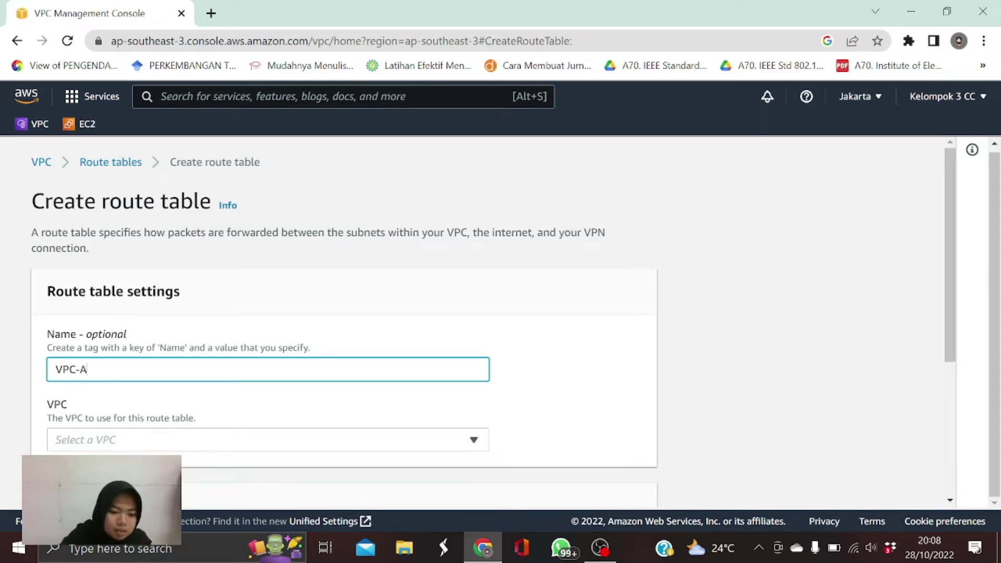
{"action": "type", "text": "-RT-Public"}
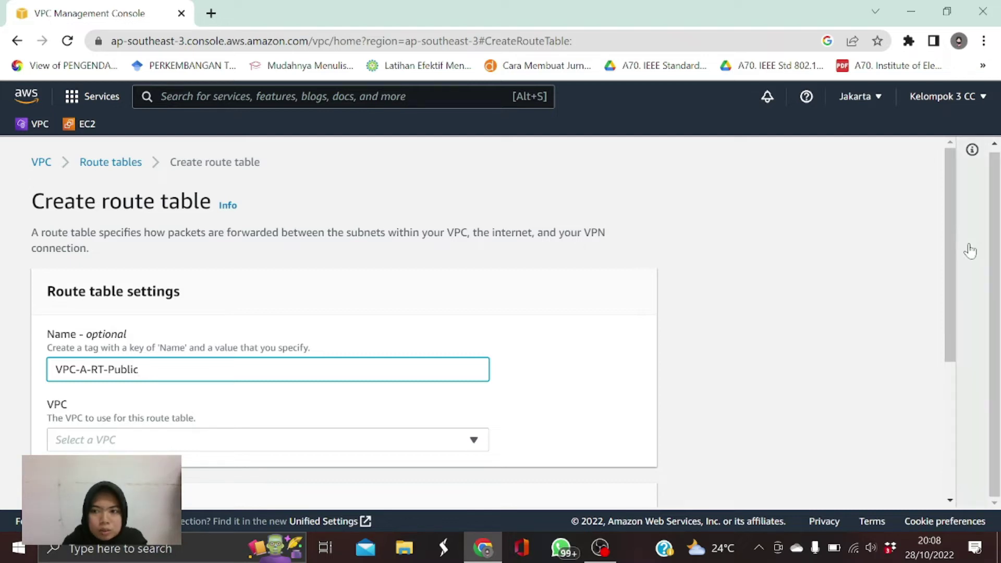
{"action": "scroll", "coordinate": [946, 230], "scroll_direction": "down", "scroll_amount": 3}
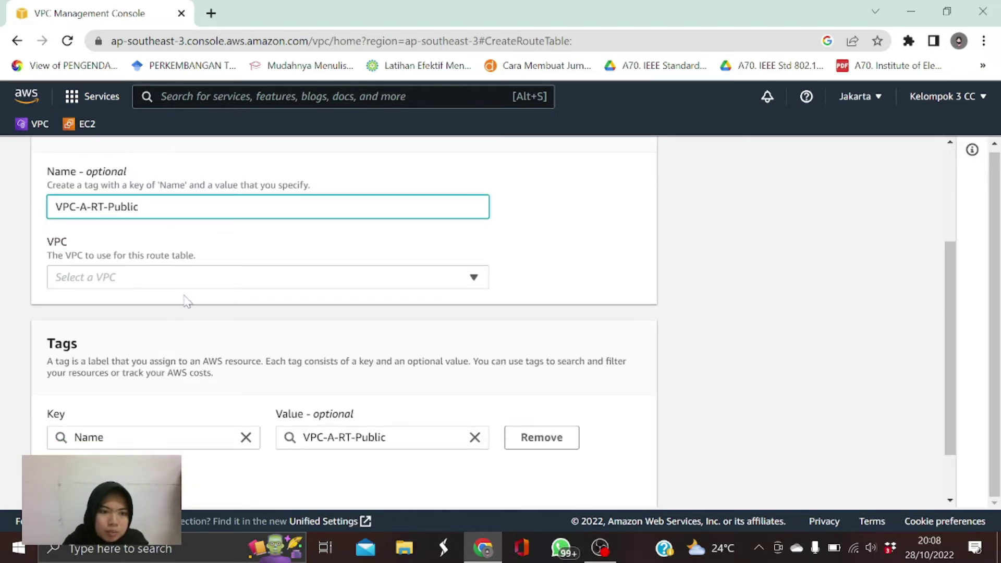
{"action": "left_click", "coordinate": [189, 282]}
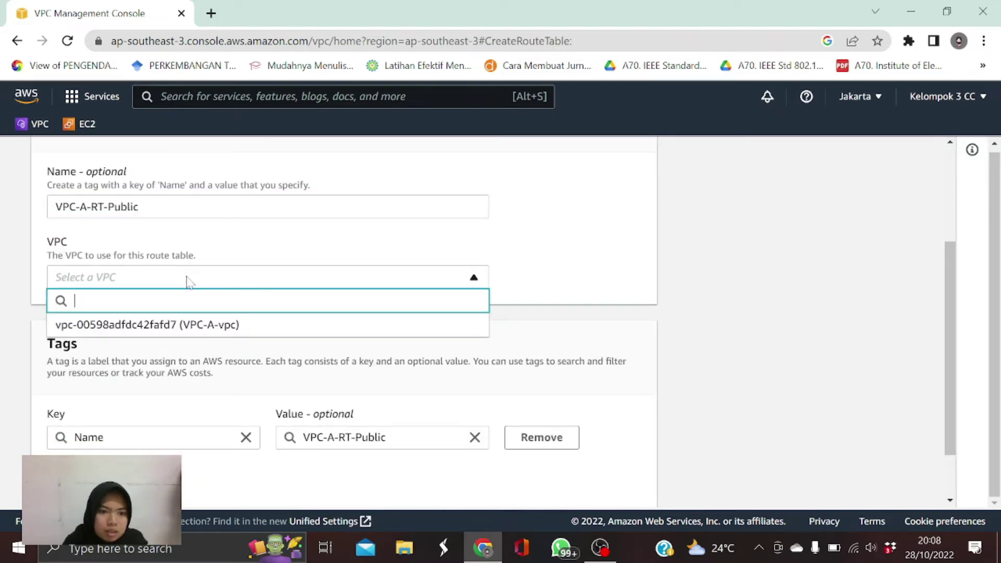
{"action": "left_click", "coordinate": [192, 331]}
{"action": "left_click_drag", "start_coordinate": [946, 352], "coordinate": [946, 407]}
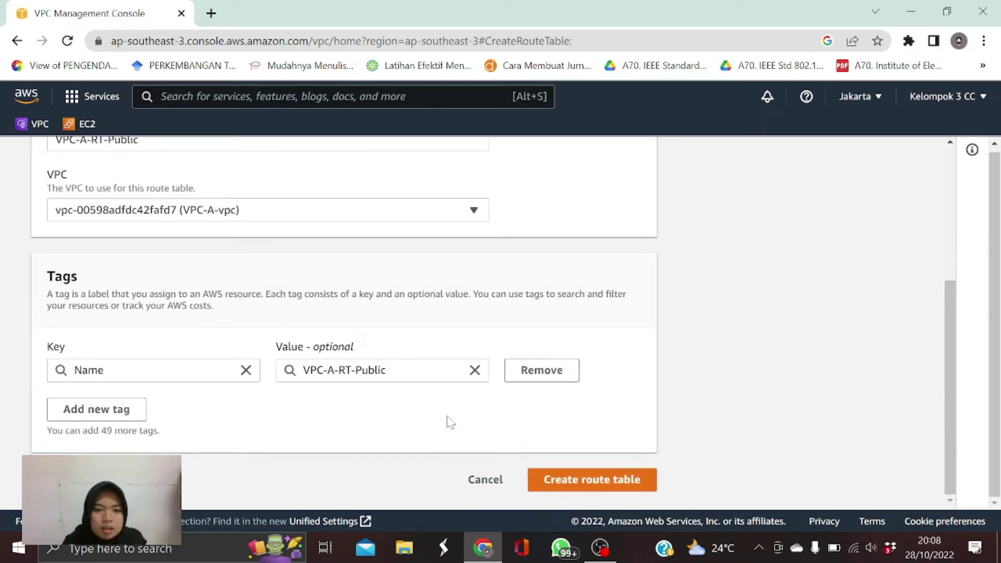
{"action": "left_click", "coordinate": [587, 489]}
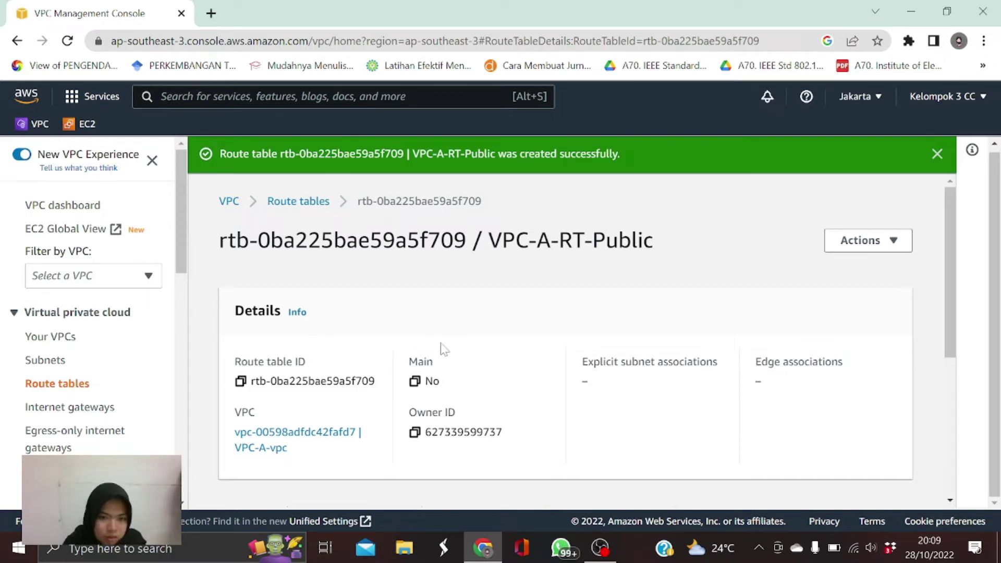
Step: Return to the route table list, select VPC-A-RT-Public and open its routes for editing
{"action": "mouse_move", "coordinate": [946, 234]}
{"action": "left_mouse_down"}
{"action": "mouse_move", "coordinate": [946, 367]}
{"action": "mouse_move", "coordinate": [946, 245]}
{"action": "left_mouse_up"}
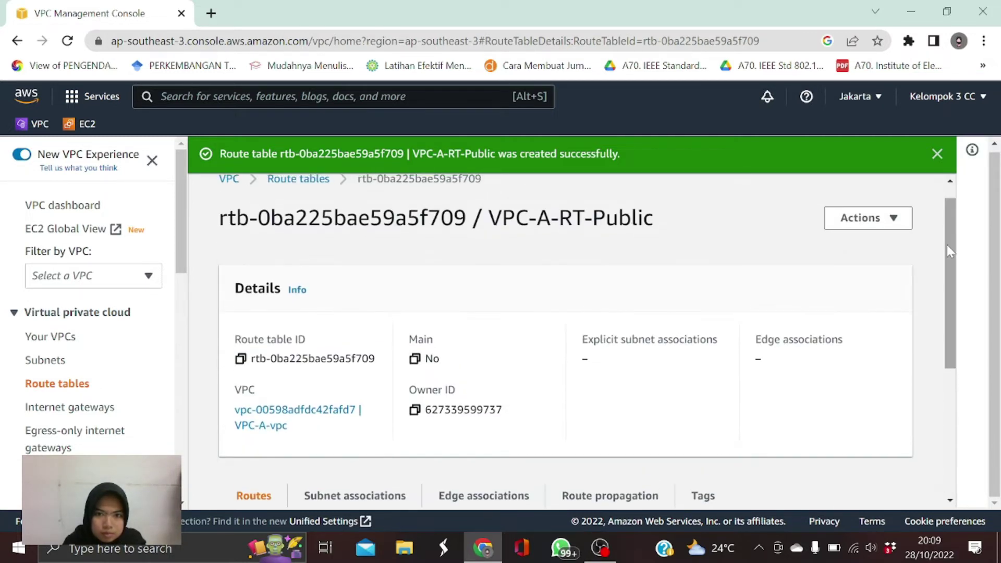
{"action": "left_click", "coordinate": [298, 179]}
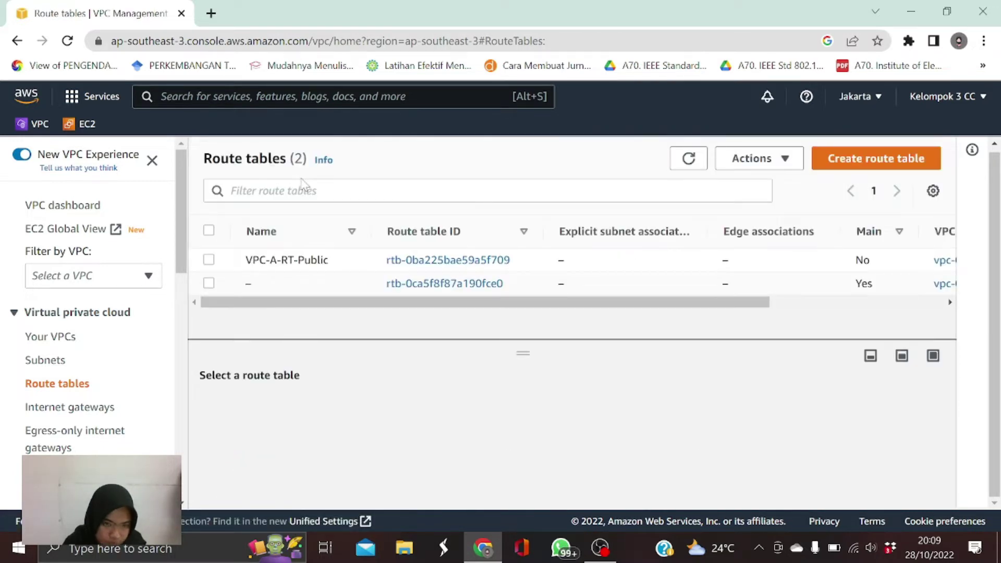
{"action": "mouse_move", "coordinate": [248, 289]}
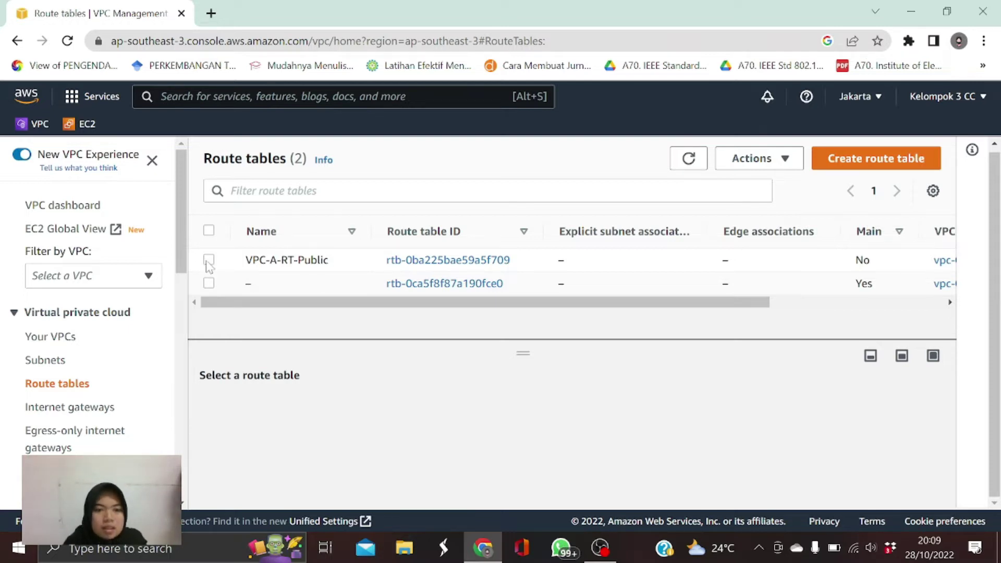
{"action": "left_click", "coordinate": [208, 261]}
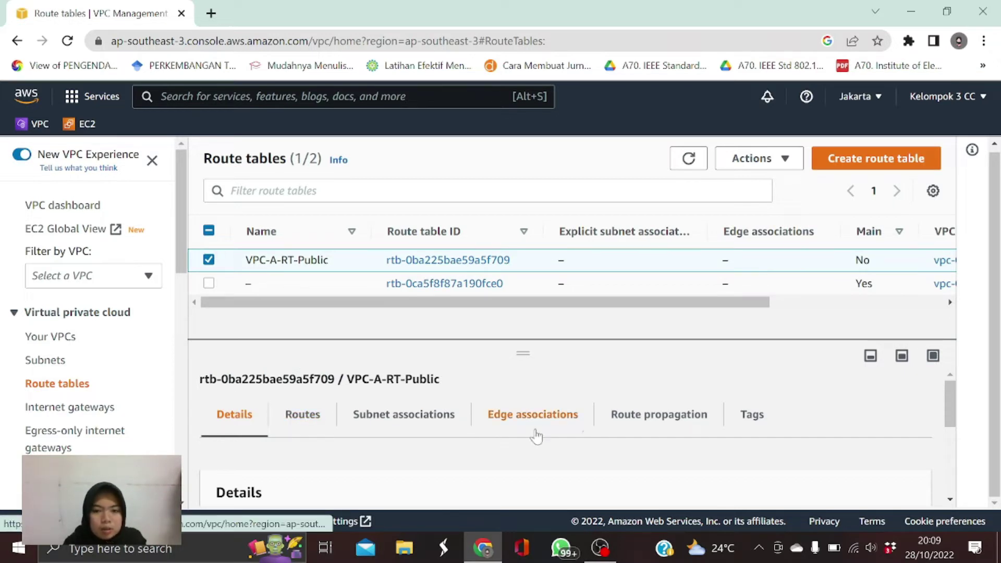
{"action": "left_click", "coordinate": [287, 417]}
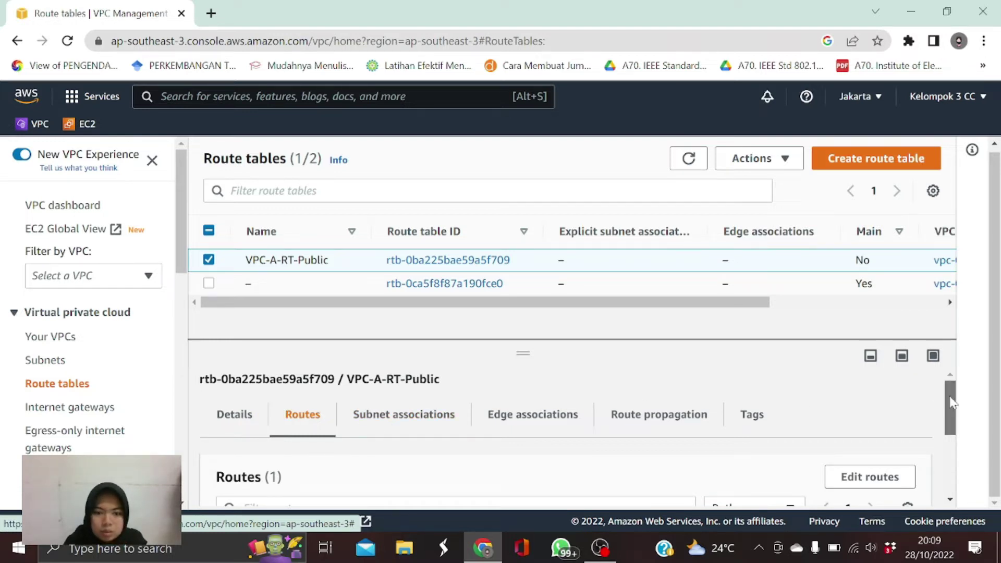
{"action": "scroll", "coordinate": [947, 400], "scroll_direction": "down", "scroll_amount": 2}
{"action": "left_click", "coordinate": [874, 379]}
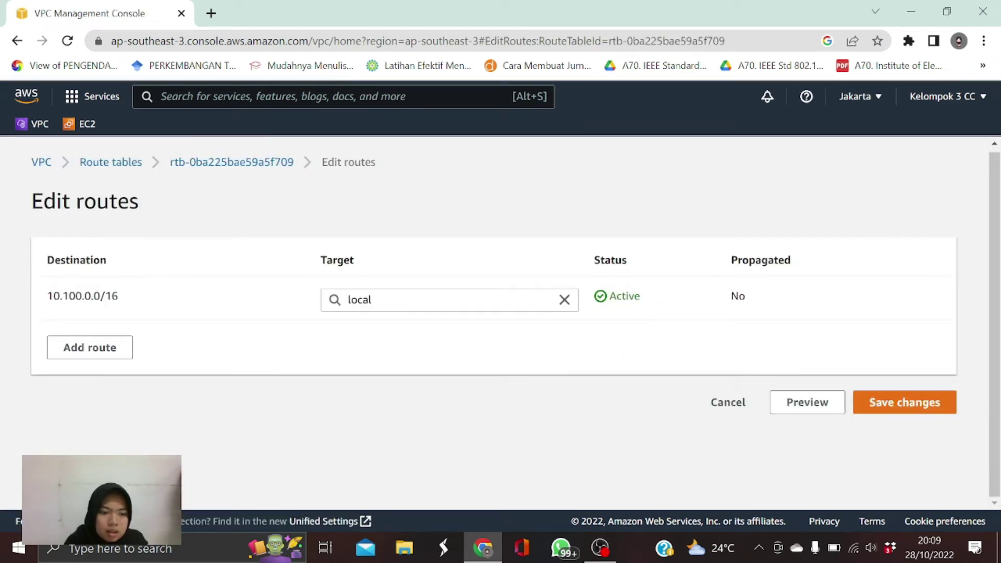
Step: Add a route with destination 0.0.0.0/0 targeting the VPC-A-IGW internet gateway and save the changes
{"action": "left_click", "coordinate": [83, 351]}
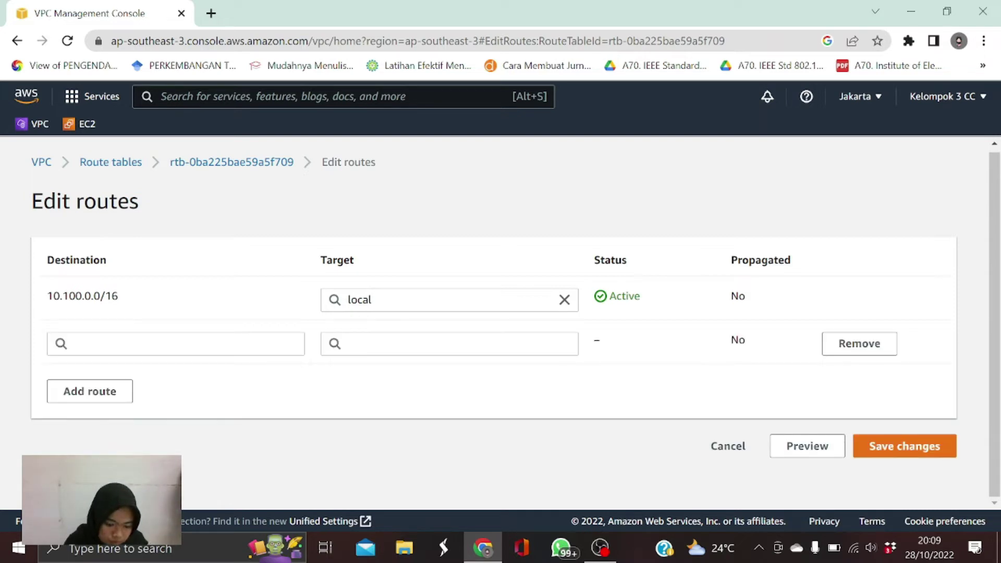
{"action": "left_click", "coordinate": [83, 344]}
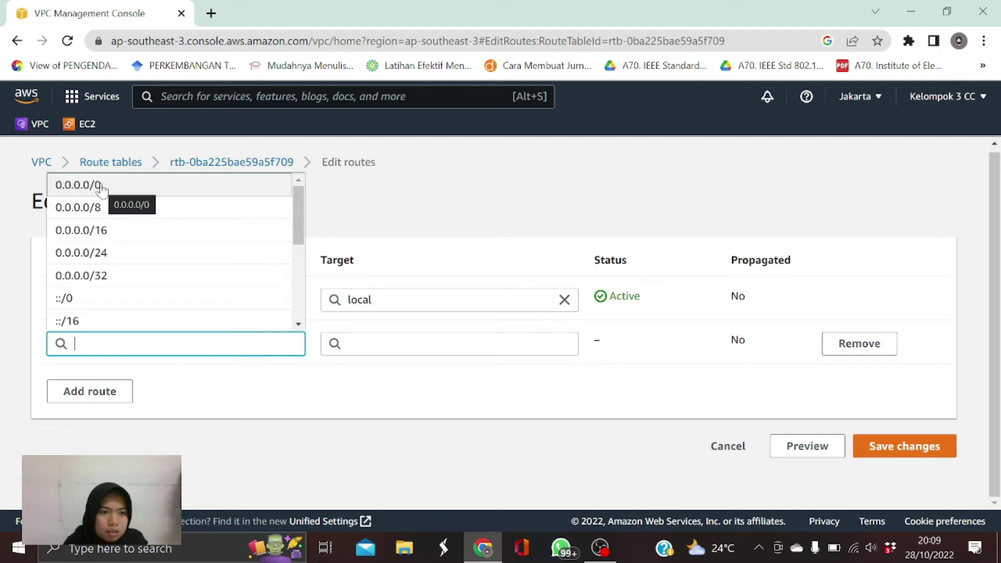
{"action": "left_click", "coordinate": [78, 185]}
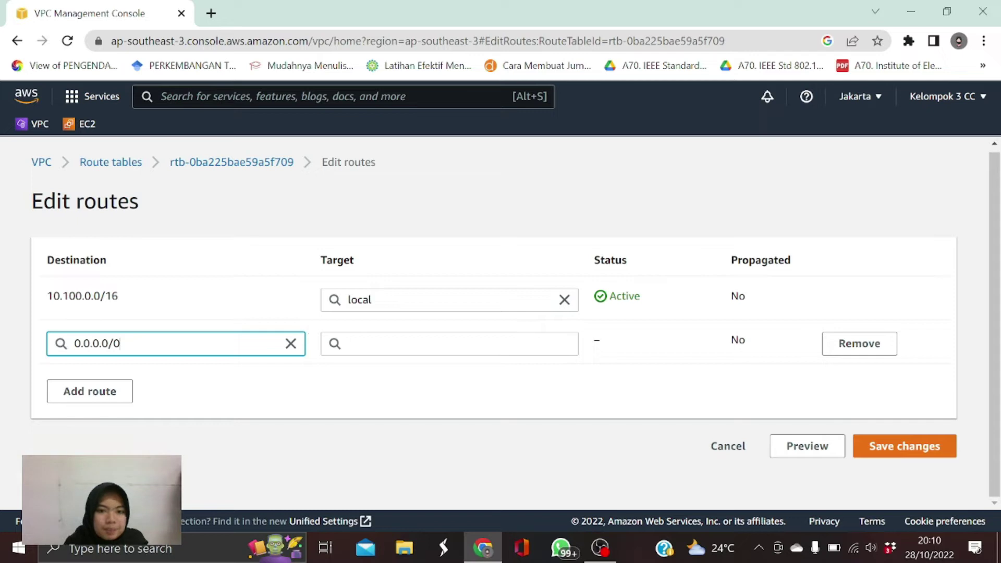
{"action": "left_click", "coordinate": [411, 343]}
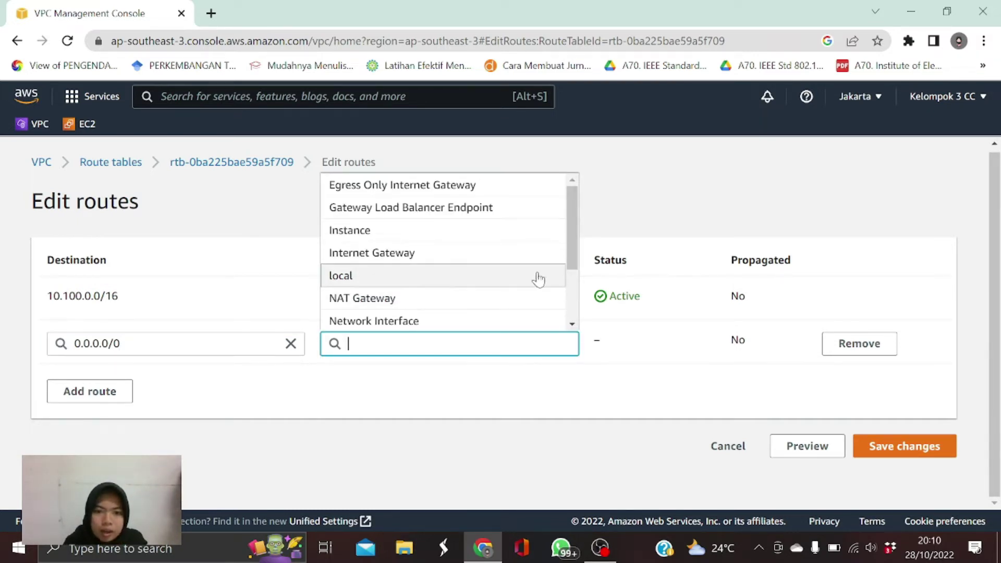
{"action": "left_click", "coordinate": [435, 254]}
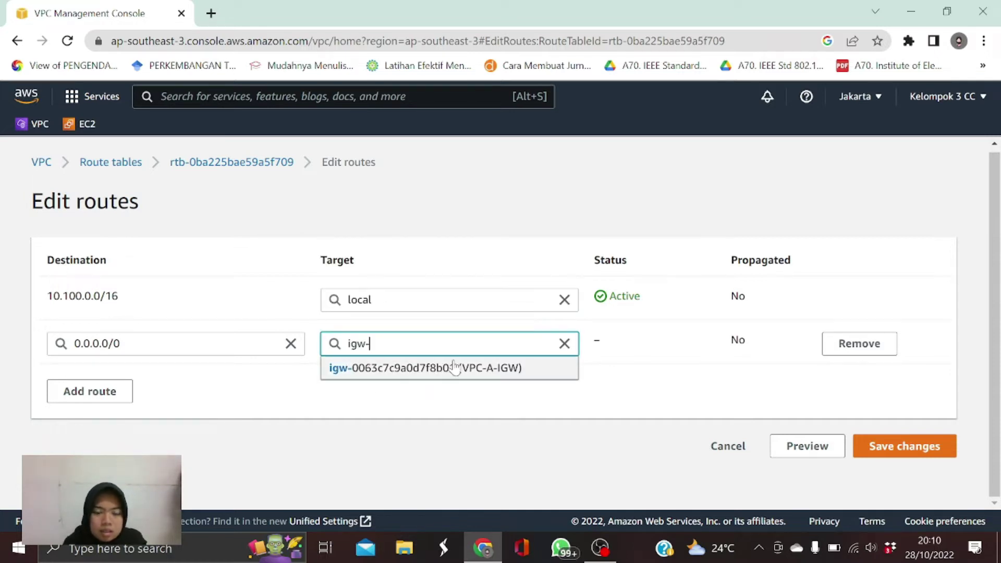
{"action": "left_click", "coordinate": [519, 369]}
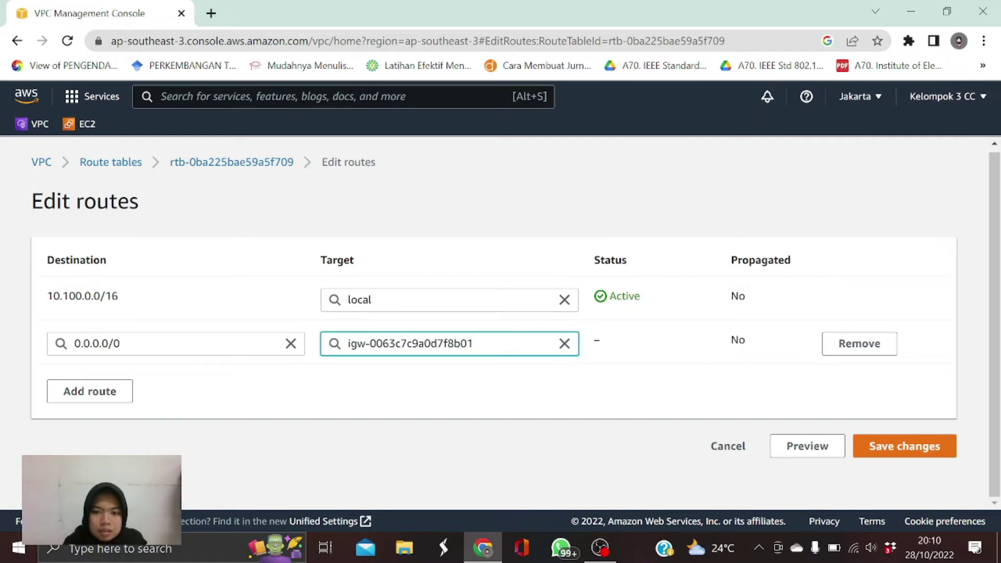
{"action": "left_click", "coordinate": [892, 446]}
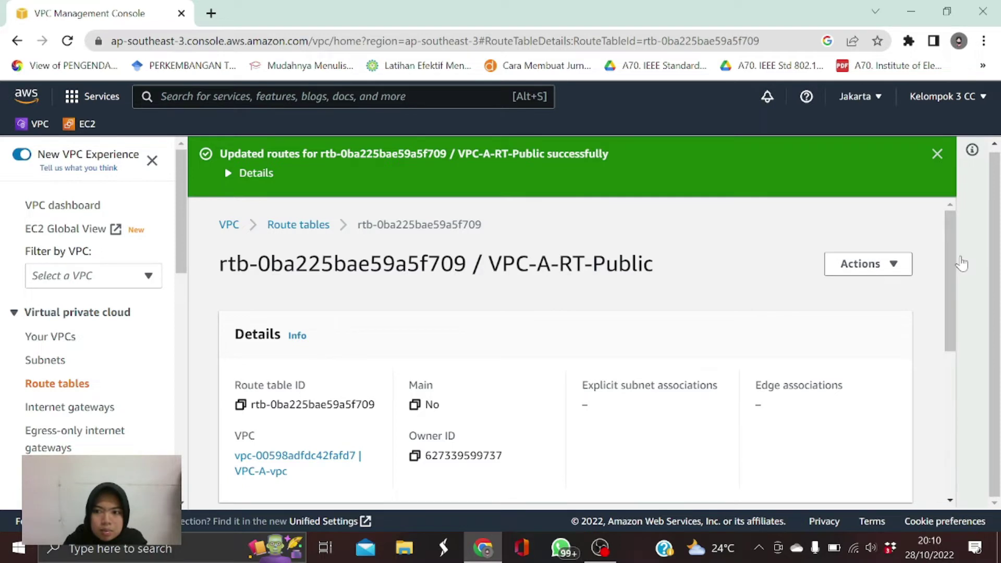
Step: Associate the VPC-A-Subnet-Public subnet with the VPC-A-RT-Public route table and save the associations
{"action": "left_click_drag", "start_coordinate": [949, 258], "coordinate": [941, 397]}
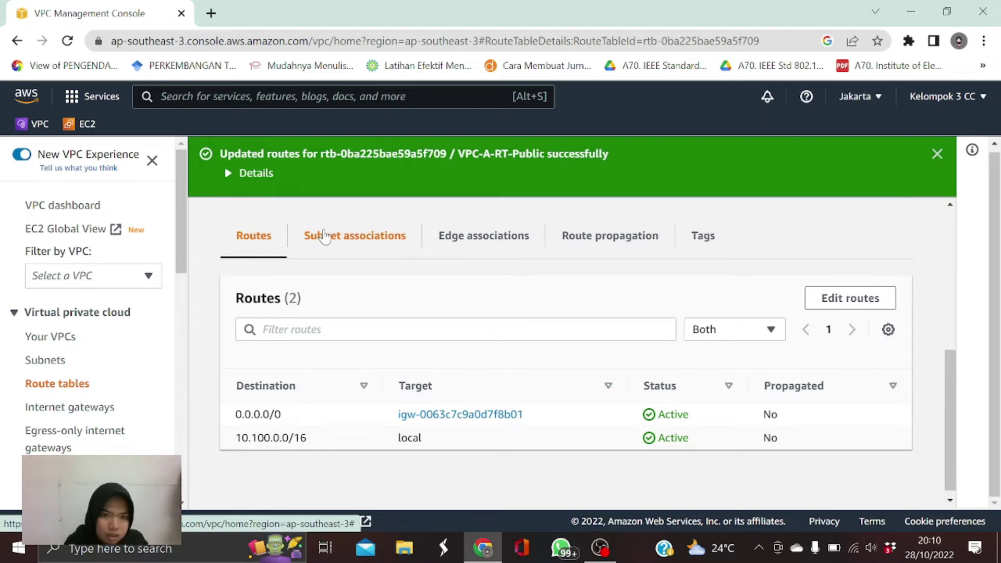
{"action": "left_click", "coordinate": [324, 237]}
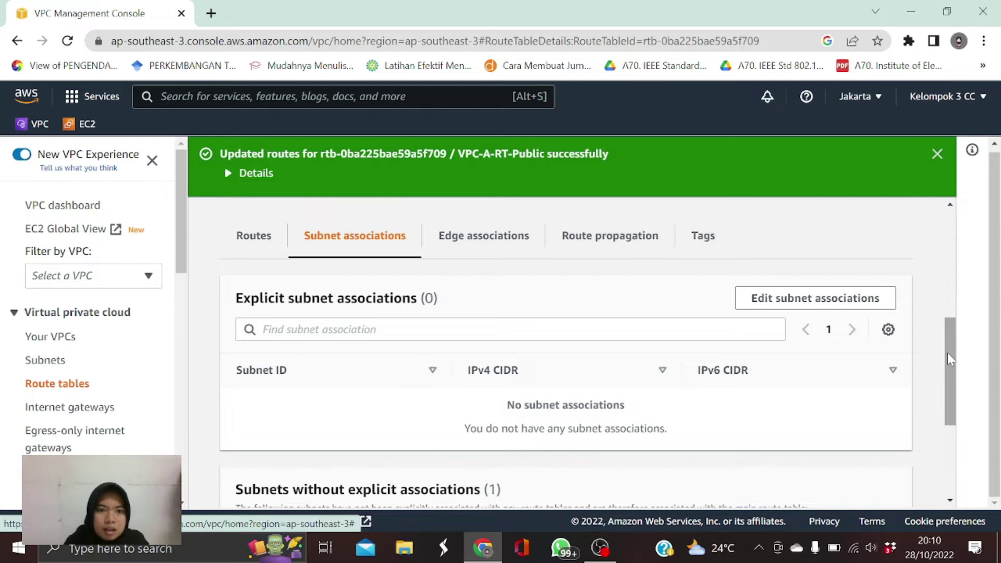
{"action": "left_click_drag", "start_coordinate": [947, 353], "coordinate": [943, 420]}
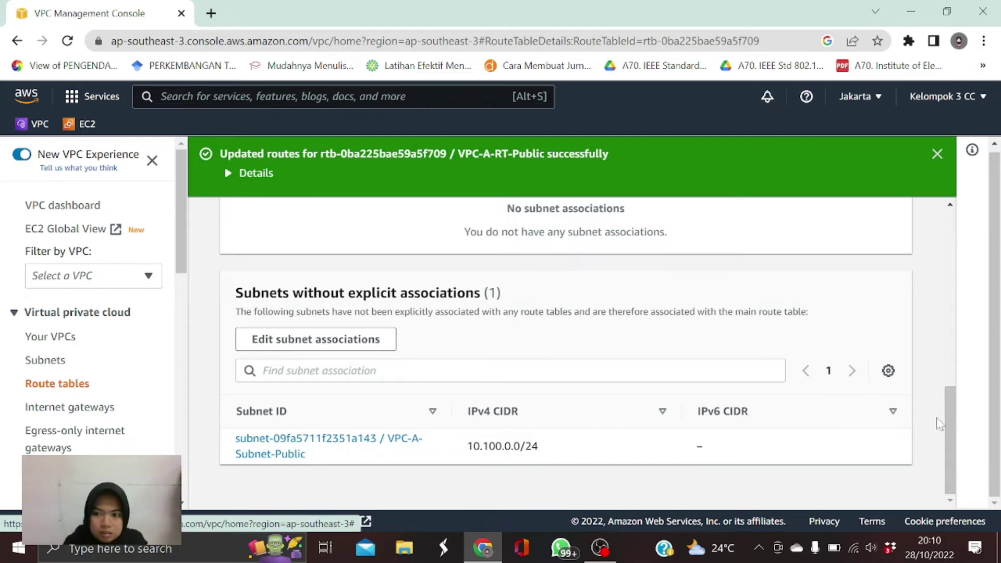
{"action": "left_click_drag", "start_coordinate": [948, 424], "coordinate": [952, 345]}
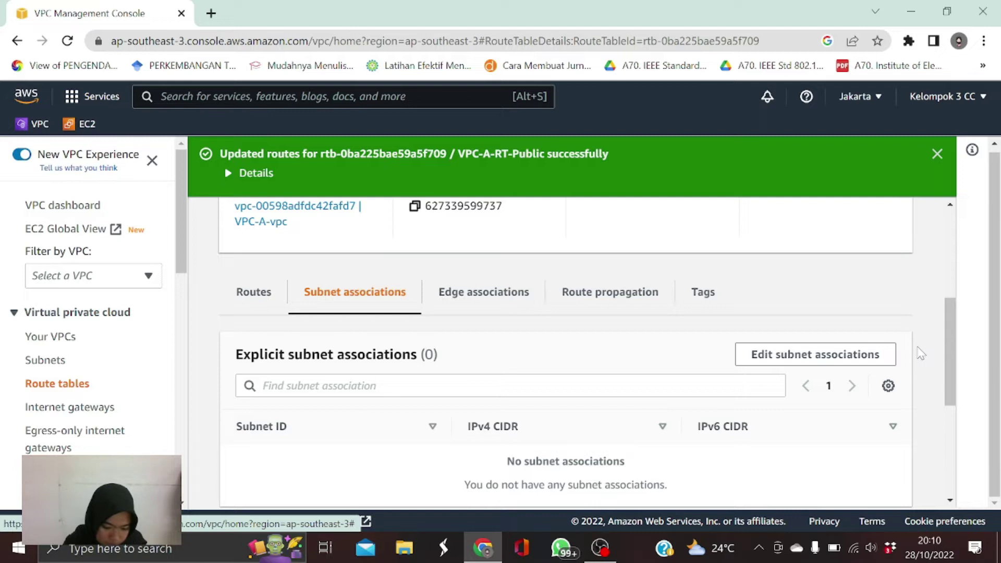
{"action": "left_click", "coordinate": [814, 357]}
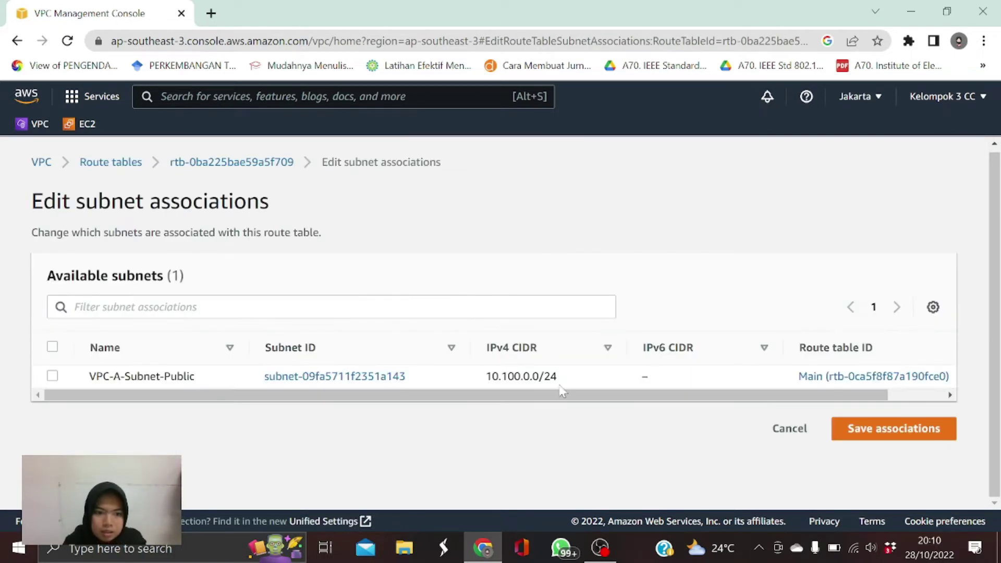
{"action": "left_click", "coordinate": [53, 377]}
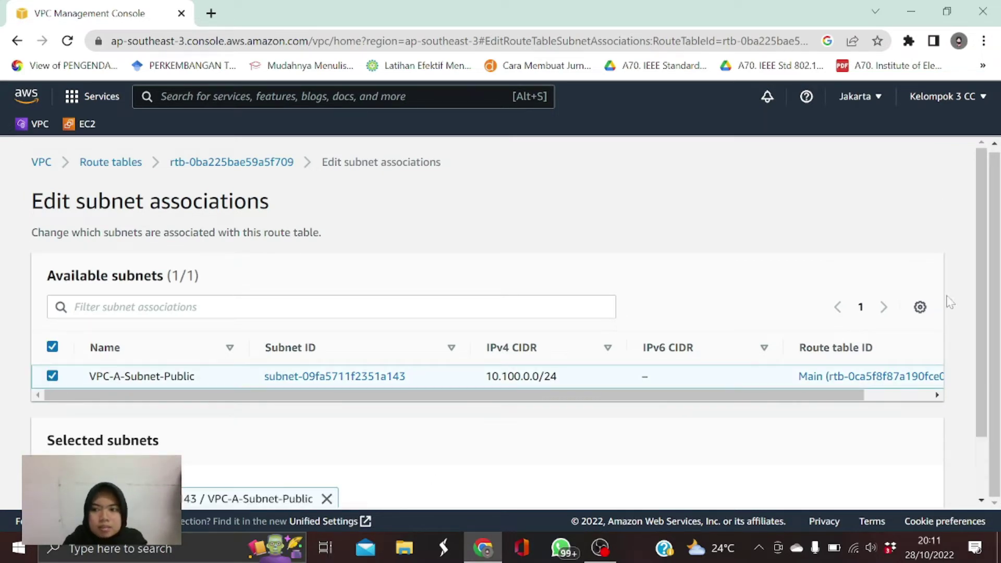
{"action": "scroll", "coordinate": [980, 287], "scroll_direction": "down", "scroll_amount": 2}
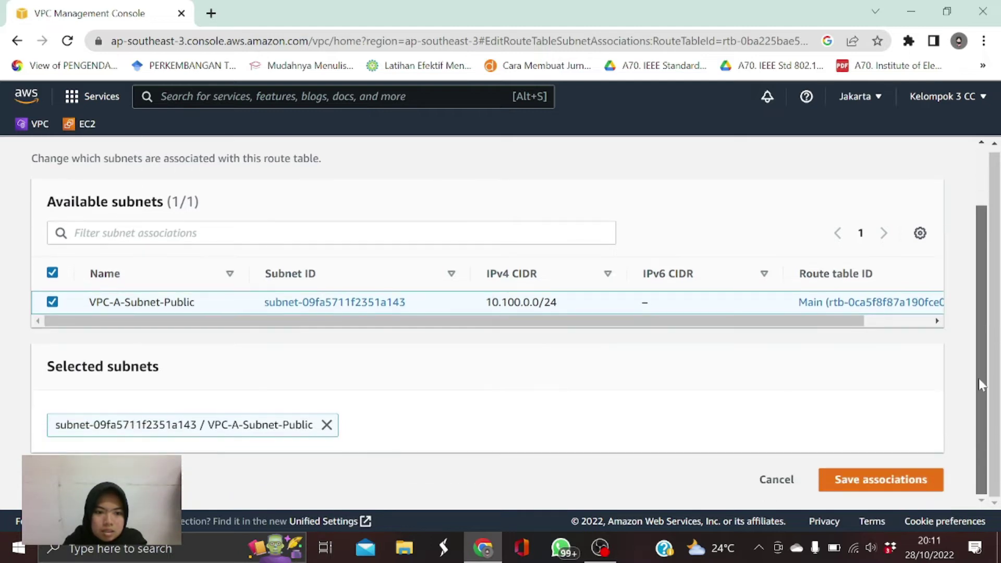
{"action": "left_click", "coordinate": [874, 479]}
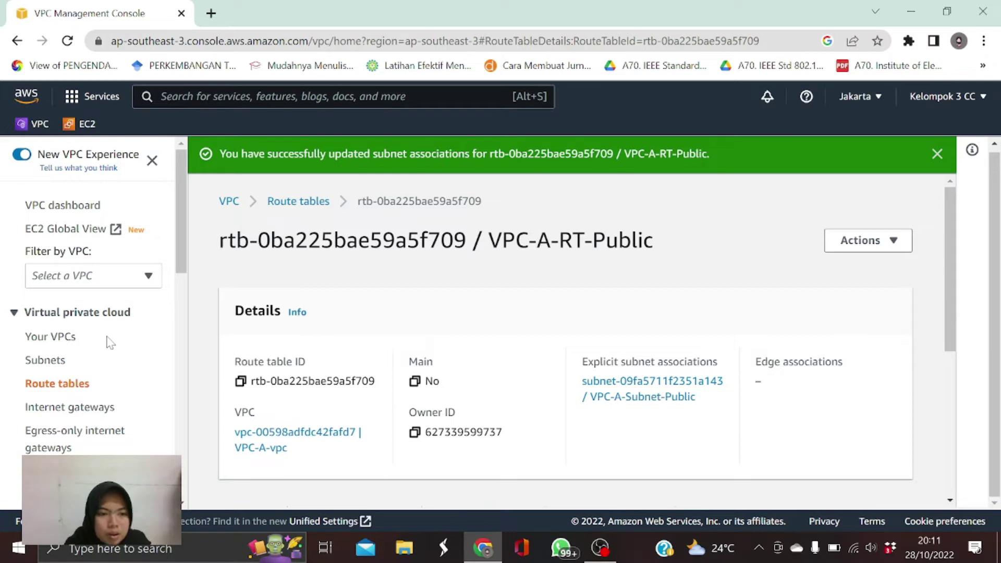
Step: Start a new subnet in VPC-A-vpc and name it VPC-A-Subnet-Private
{"action": "left_click", "coordinate": [54, 365]}
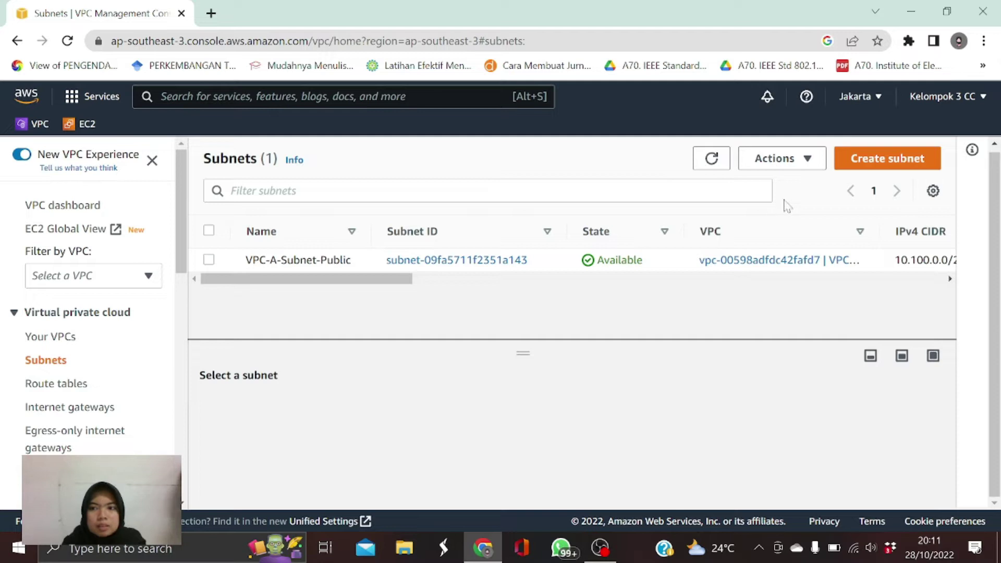
{"action": "left_click", "coordinate": [888, 158]}
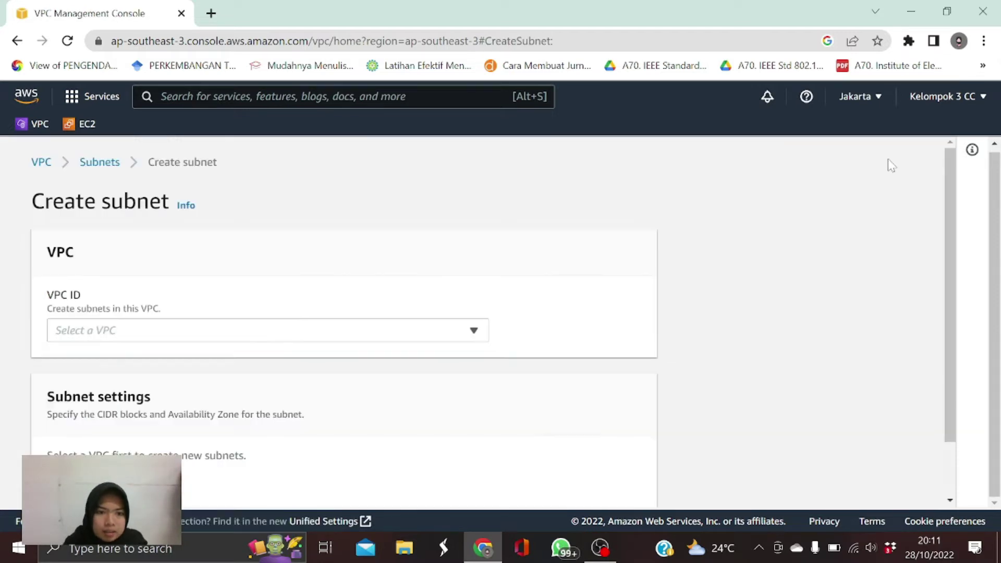
{"action": "left_click", "coordinate": [266, 337]}
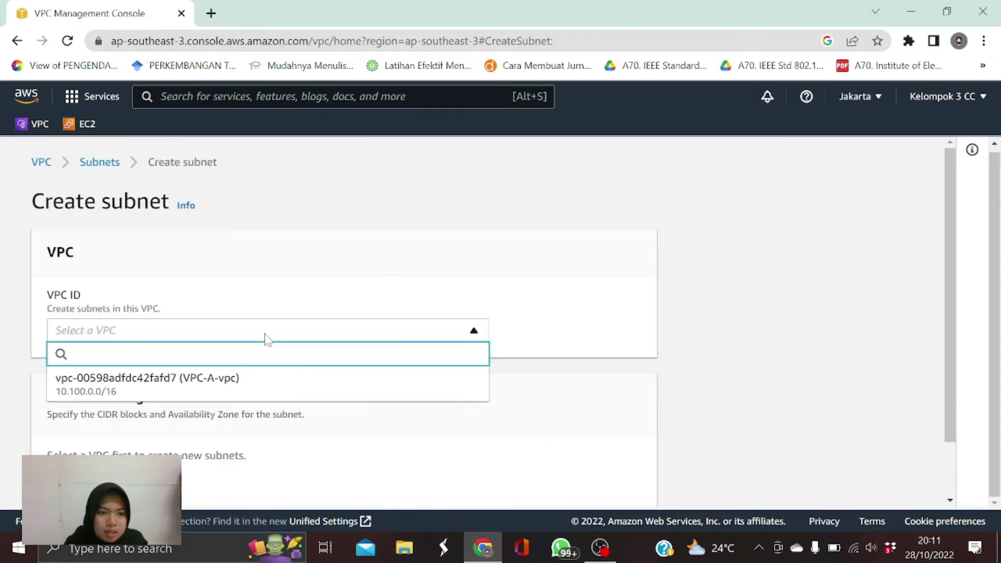
{"action": "left_click", "coordinate": [180, 385]}
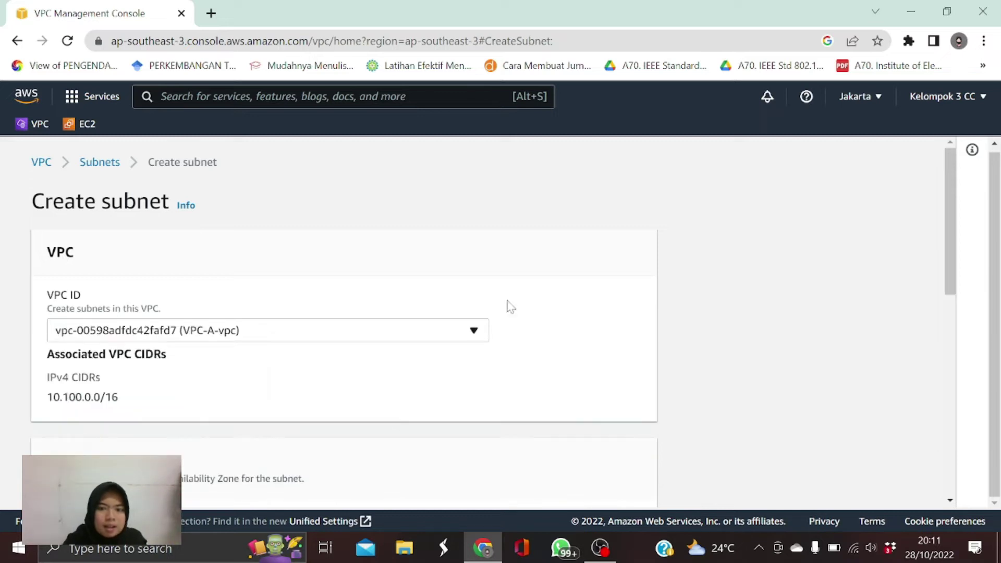
{"action": "left_click_drag", "start_coordinate": [948, 267], "coordinate": [951, 414]}
{"action": "left_click", "coordinate": [275, 231]}
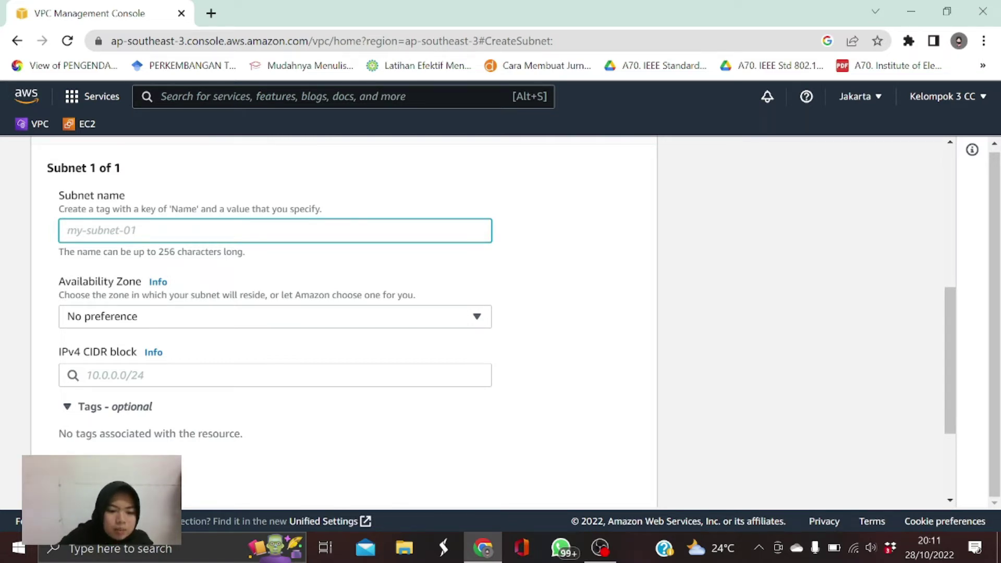
{"action": "type", "text": "VPC-"}
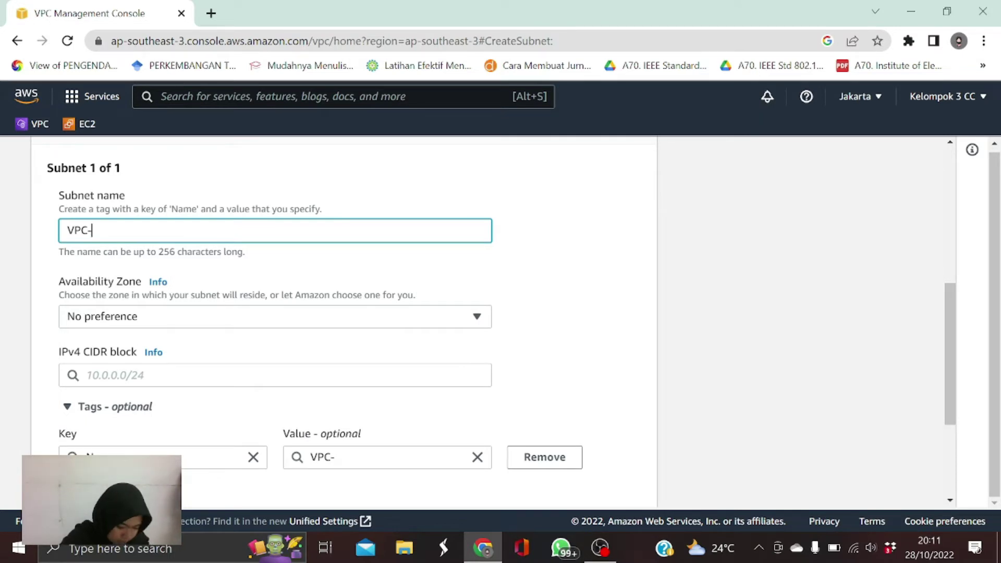
{"action": "type", "text": "A-Subne"}
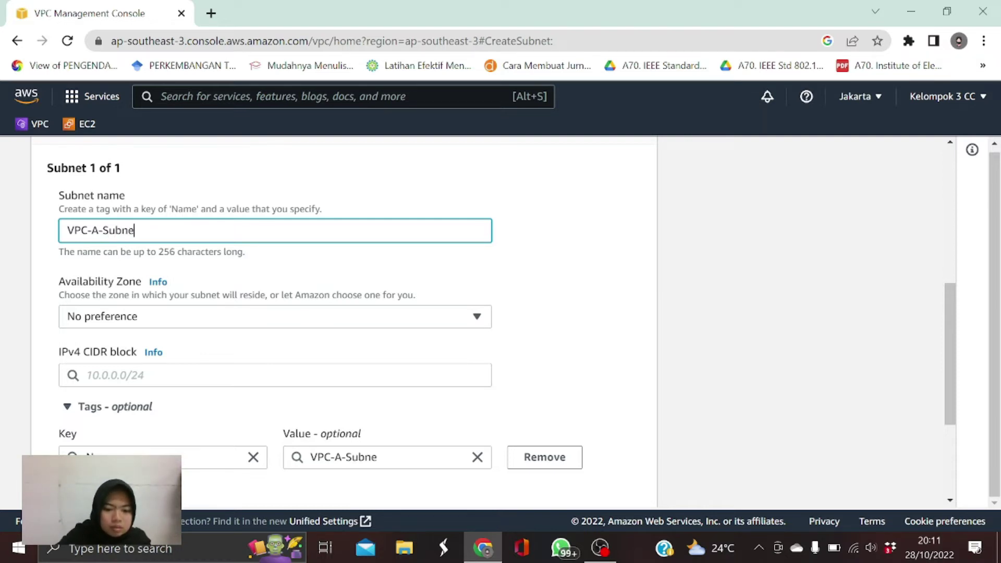
{"action": "type", "text": "t-Private"}
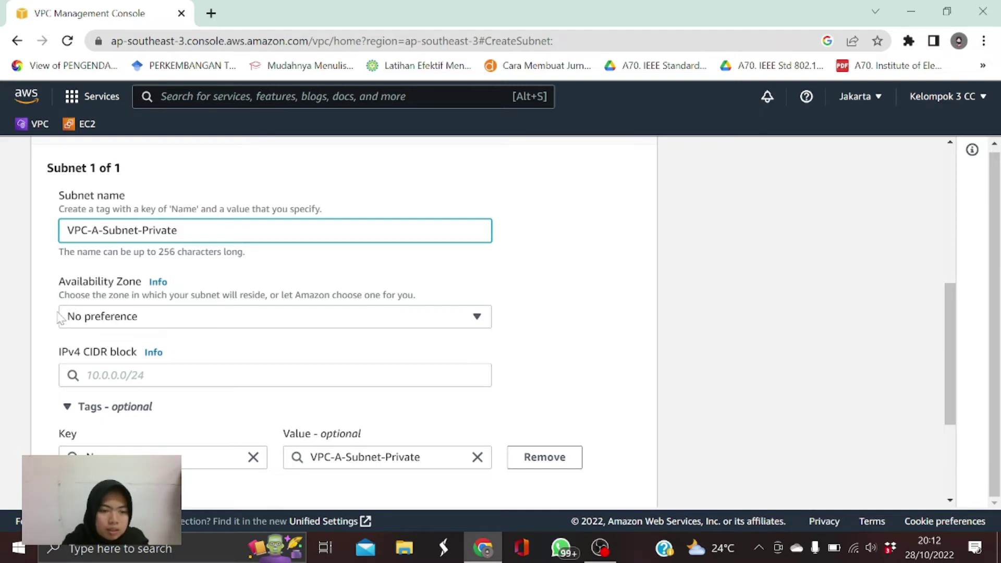
Step: Set the private subnet's IPv4 CIDR block to 10.100.1.0/24 and create the subnet
{"action": "left_click", "coordinate": [156, 375]}
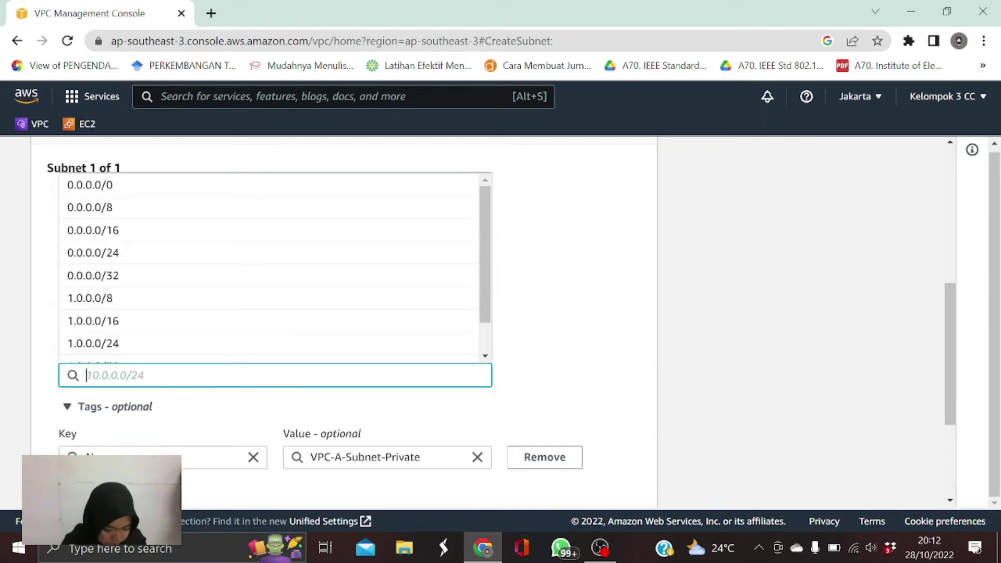
{"action": "type", "text": "1"}
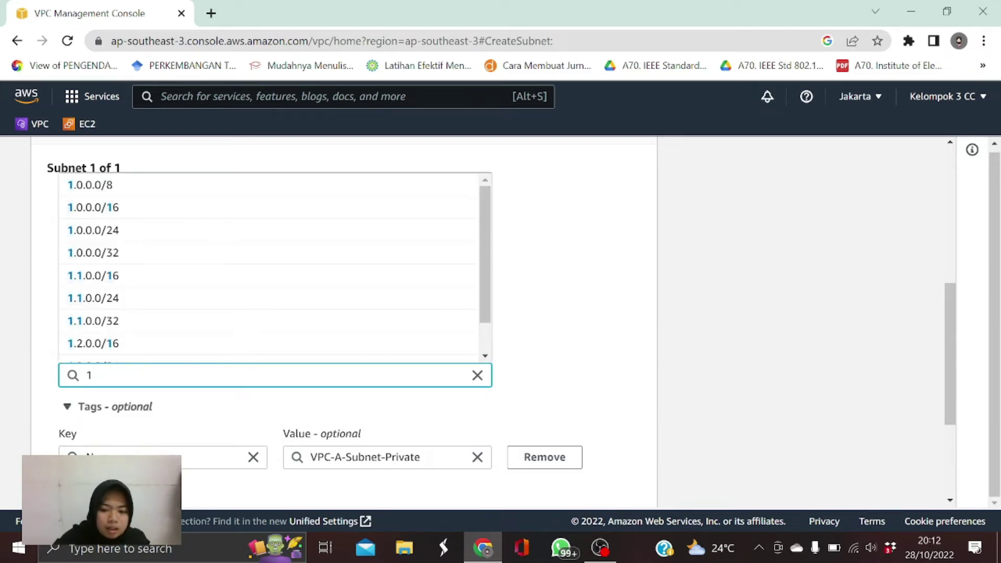
{"action": "type", "text": "0"}
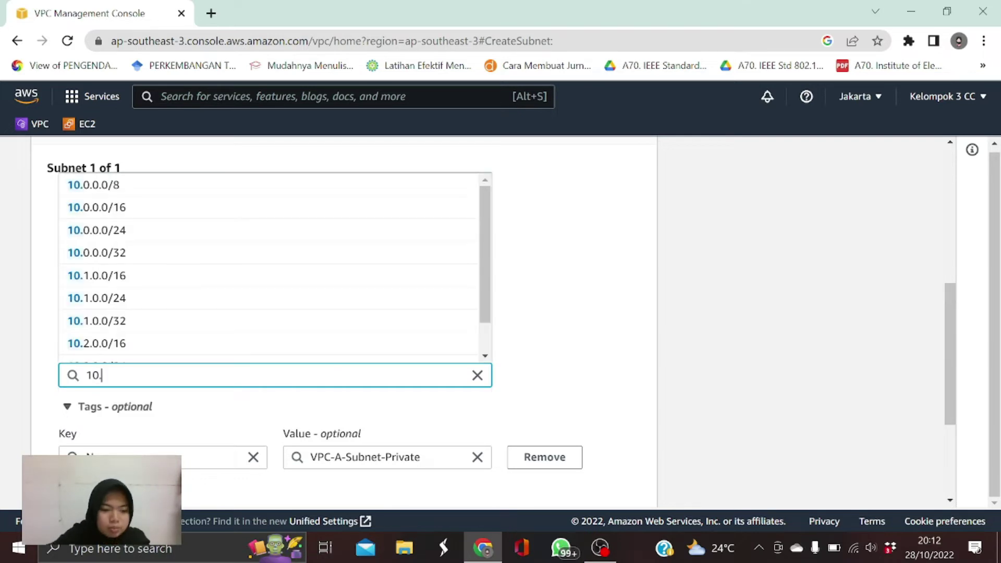
{"action": "type", "text": ".100.1"}
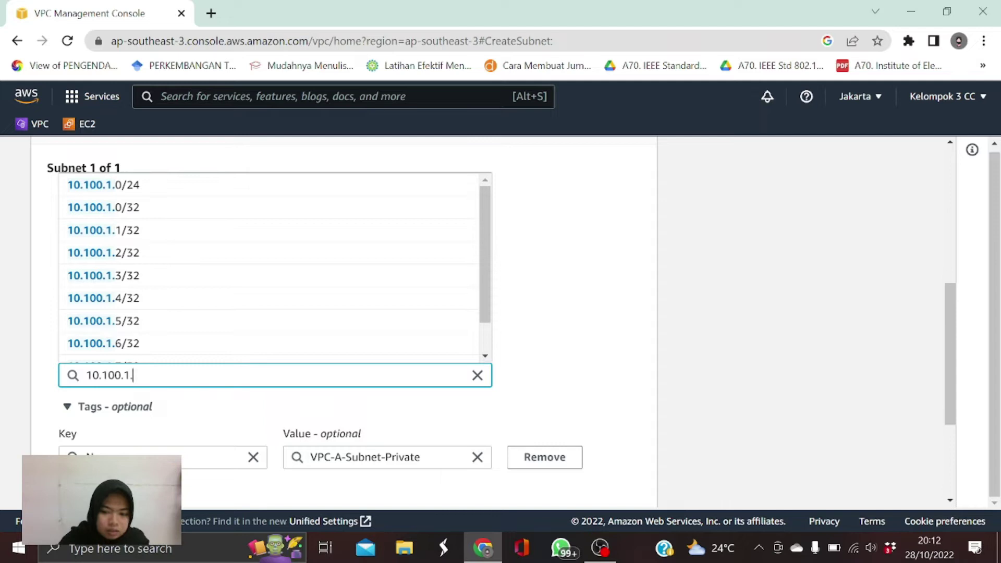
{"action": "type", "text": ".0/24"}
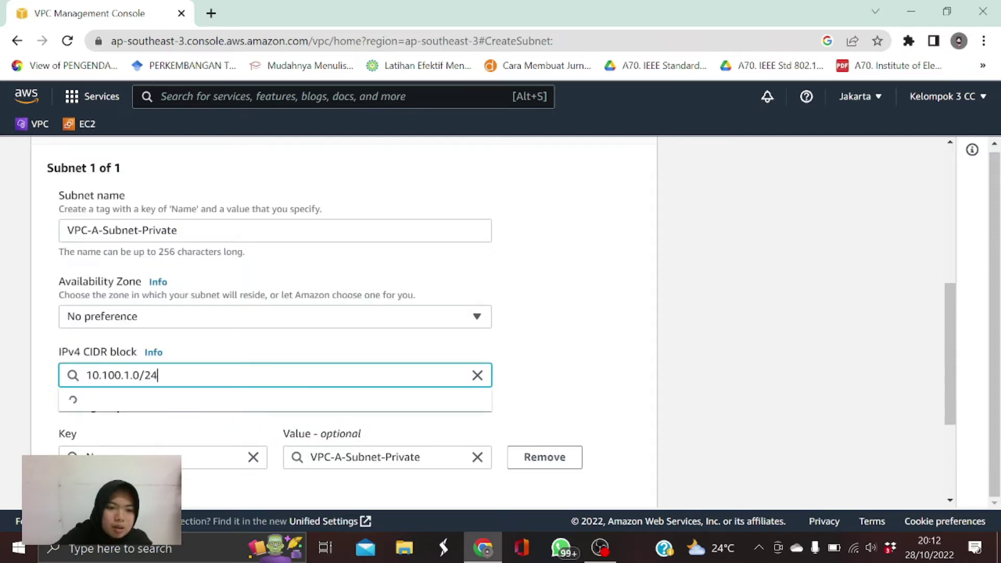
{"action": "left_click", "coordinate": [154, 409]}
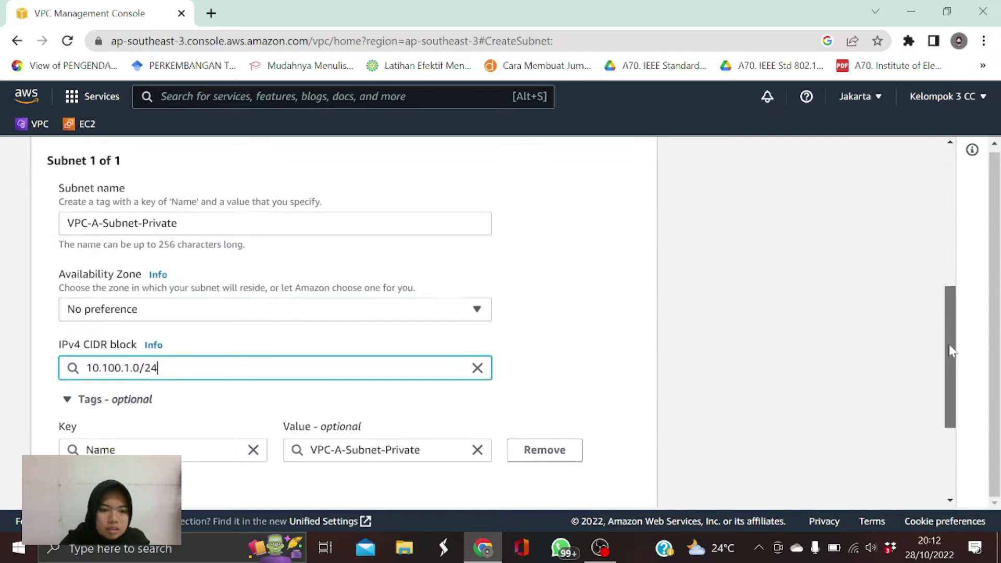
{"action": "left_click_drag", "start_coordinate": [952, 342], "coordinate": [944, 424]}
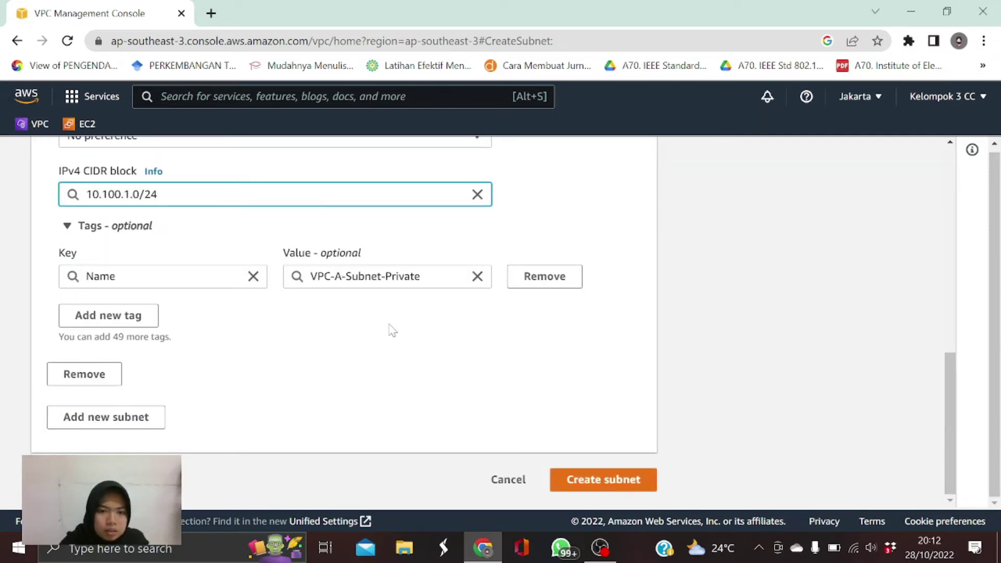
{"action": "left_click", "coordinate": [593, 479]}
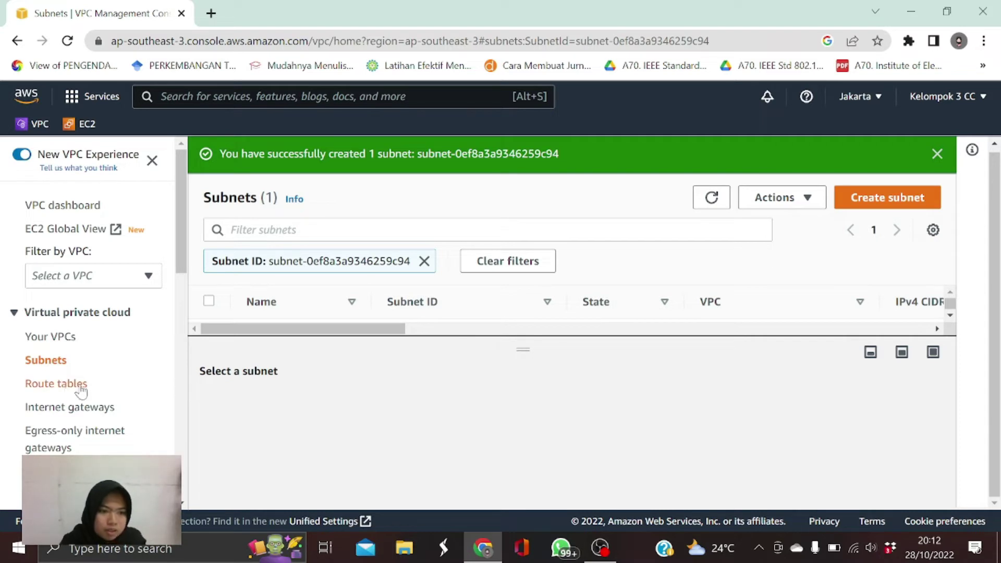
Step: Start a new route table and name it VPC-A-RT-Private
{"action": "left_click", "coordinate": [59, 387]}
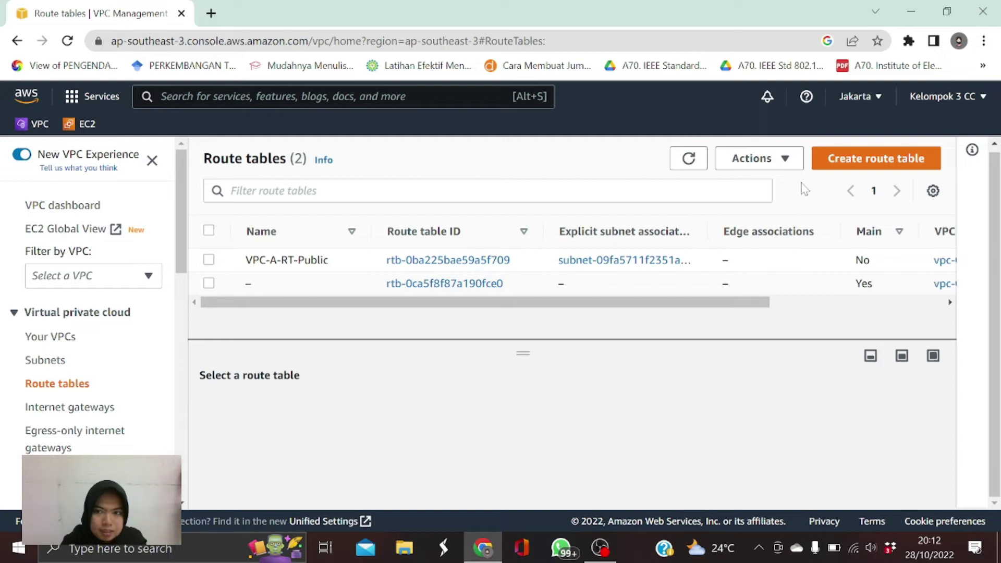
{"action": "left_click", "coordinate": [860, 166]}
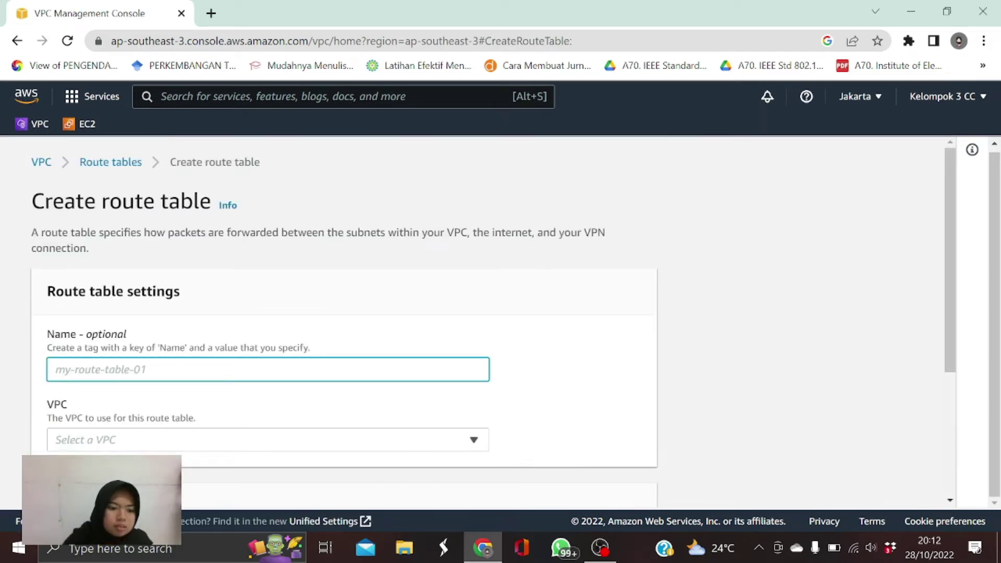
{"action": "type", "text": "VPC-A-RT-"}
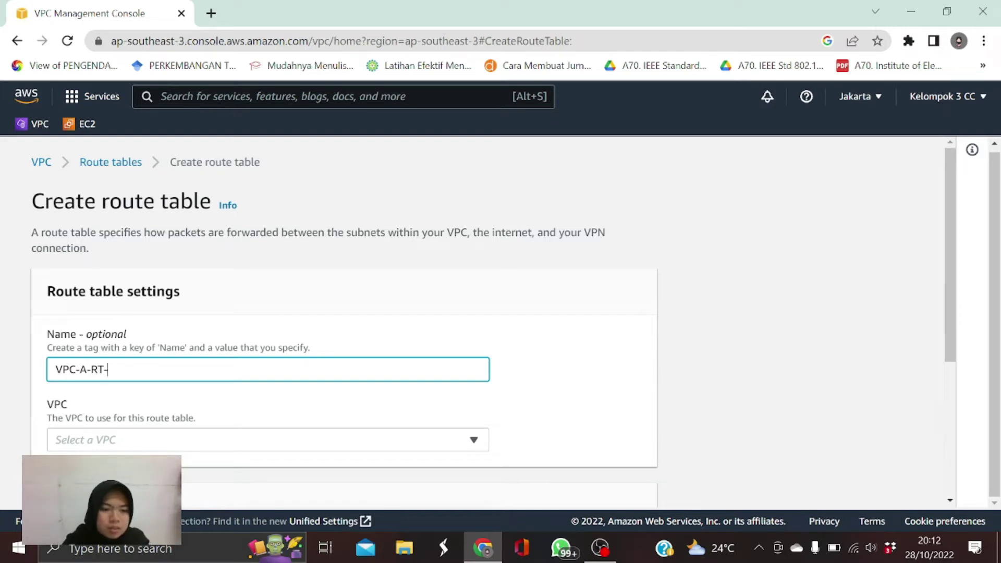
{"action": "type", "text": "Private"}
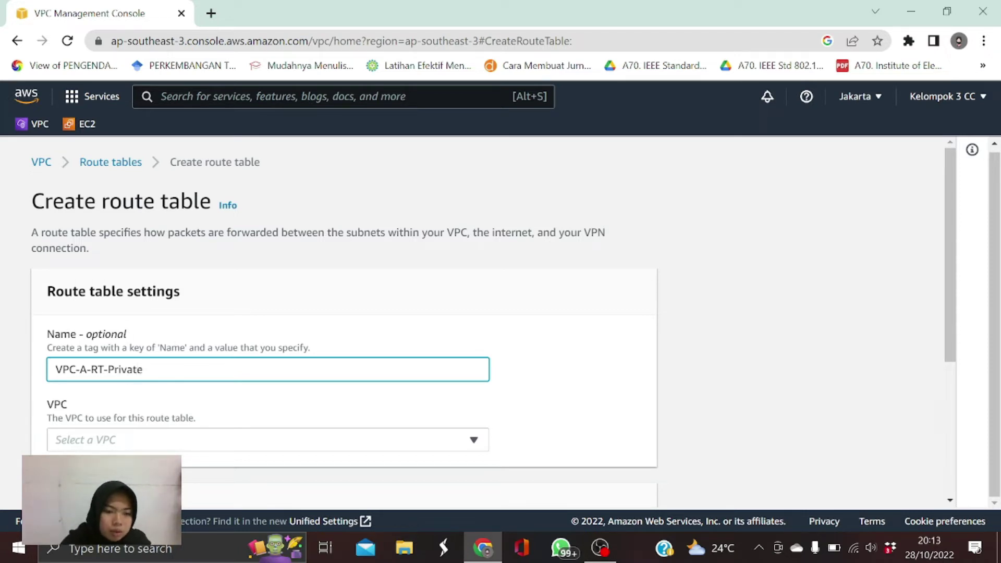
{"action": "key", "text": "shift+Left"}
{"action": "key", "text": "shift+Left"}
{"action": "key", "text": "shift+Left"}
{"action": "key", "text": "shift+Left"}
{"action": "key", "text": "shift+Left"}
{"action": "key", "text": "shift+Left"}
{"action": "key", "text": "shift+Left"}
{"action": "key", "text": "shift+Left"}
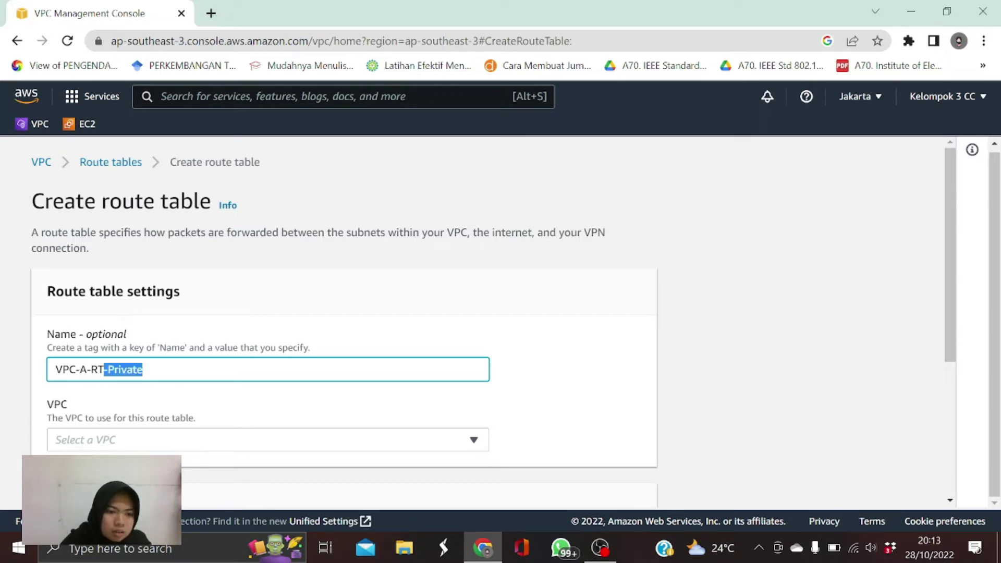
{"action": "key", "text": "Right"}
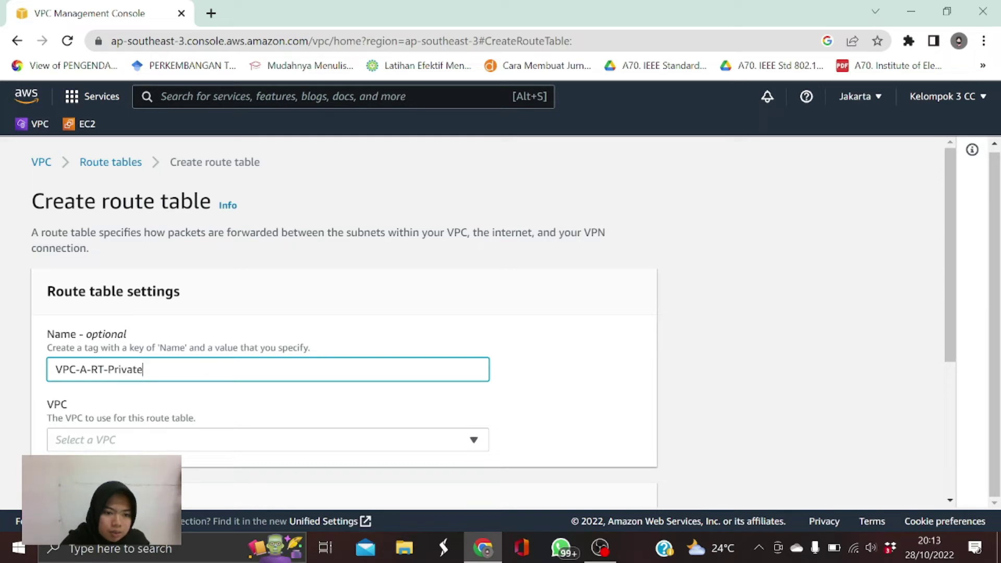
Step: Assign VPC-A-vpc to the new private route table and create it
{"action": "left_click", "coordinate": [255, 443]}
{"action": "left_click", "coordinate": [233, 416]}
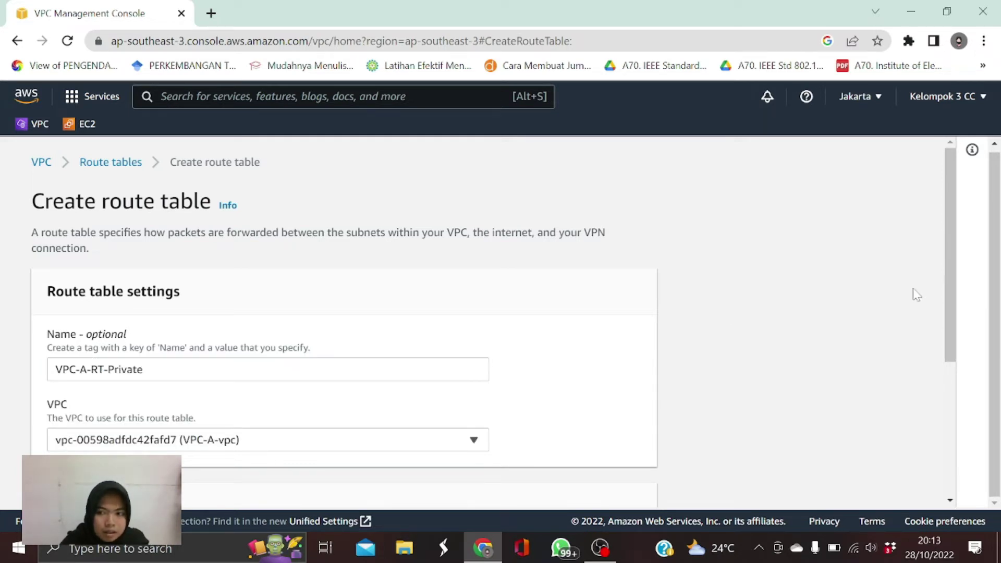
{"action": "left_click_drag", "start_coordinate": [945, 278], "coordinate": [930, 446]}
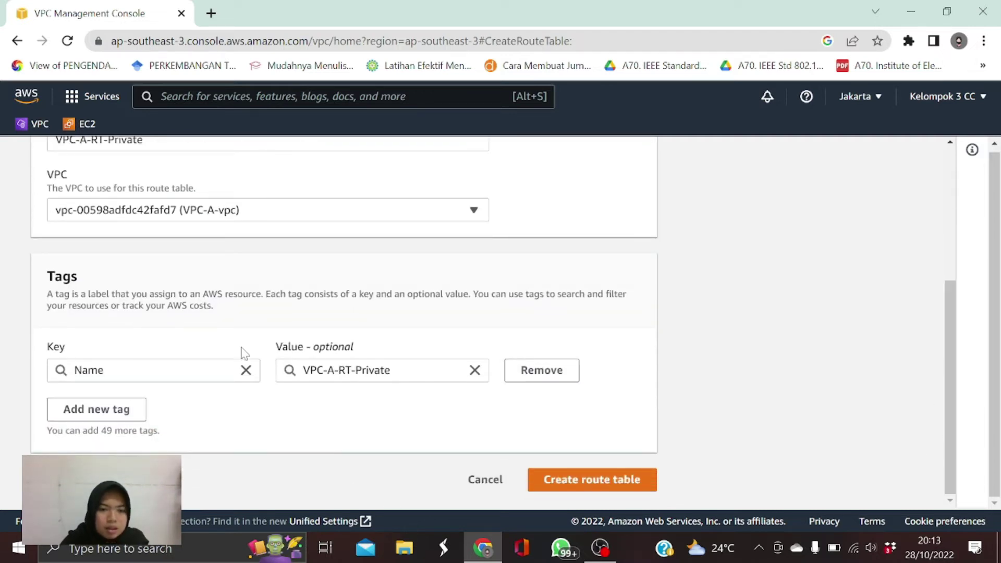
{"action": "left_click", "coordinate": [617, 485]}
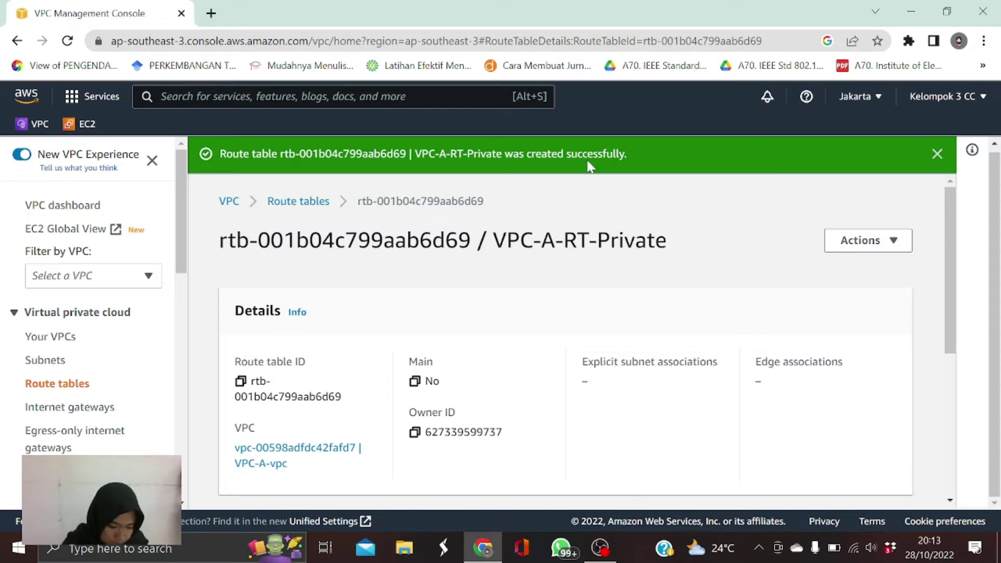
Step: Associate VPC-A-Subnet-Private with the VPC-A-RT-Private route table and save the association
{"action": "left_click", "coordinate": [313, 205]}
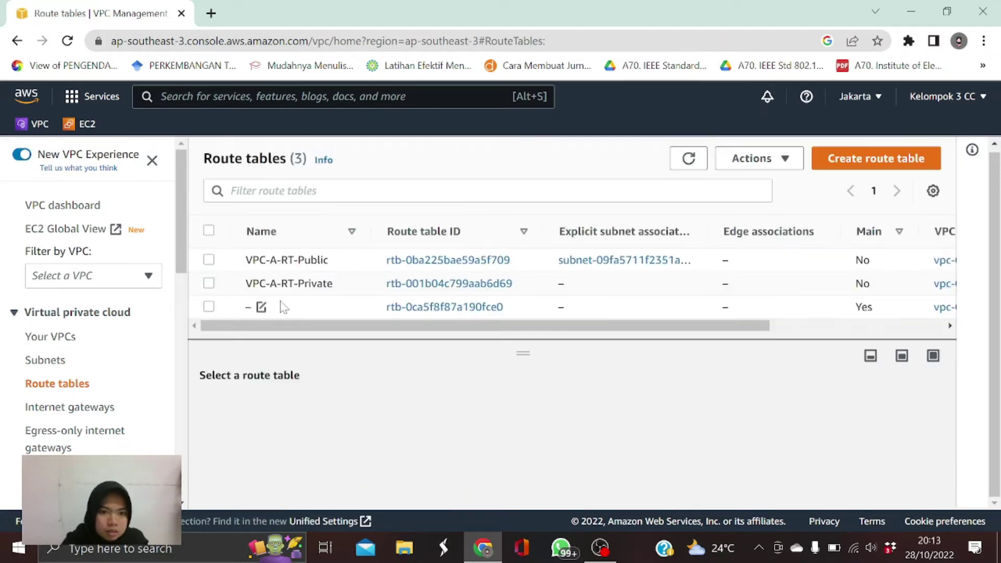
{"action": "left_click", "coordinate": [209, 283]}
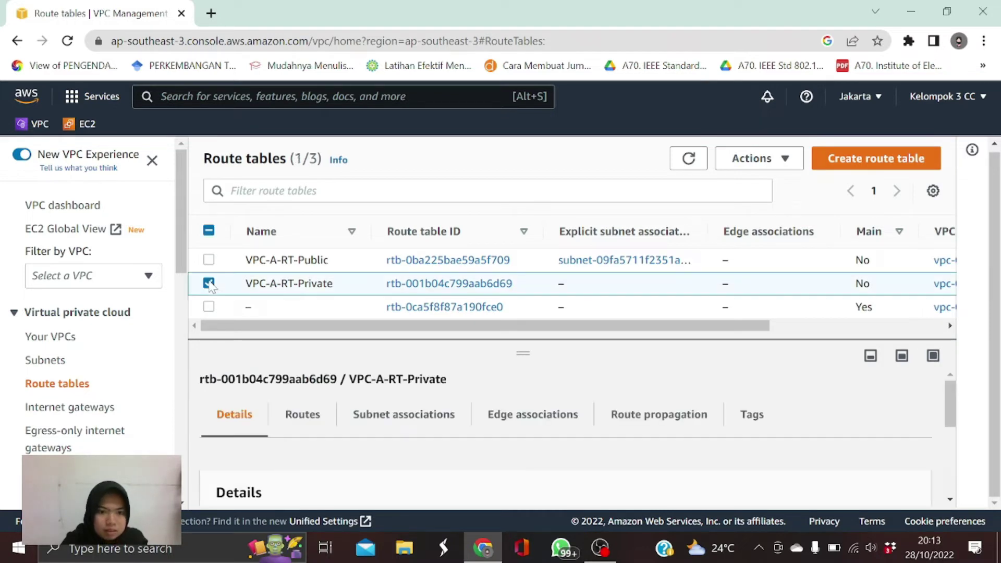
{"action": "left_click", "coordinate": [384, 417]}
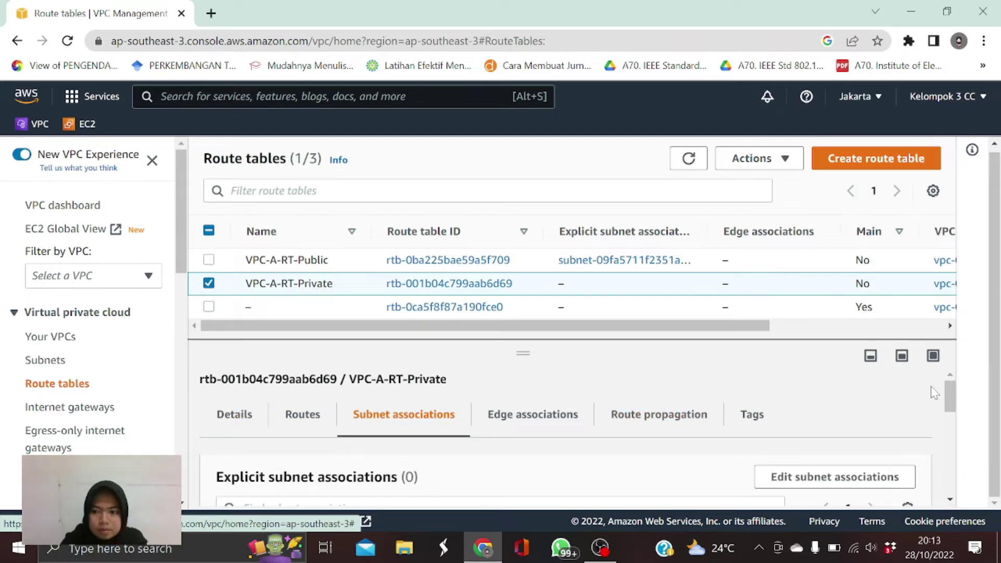
{"action": "left_click_drag", "start_coordinate": [947, 396], "coordinate": [948, 415]}
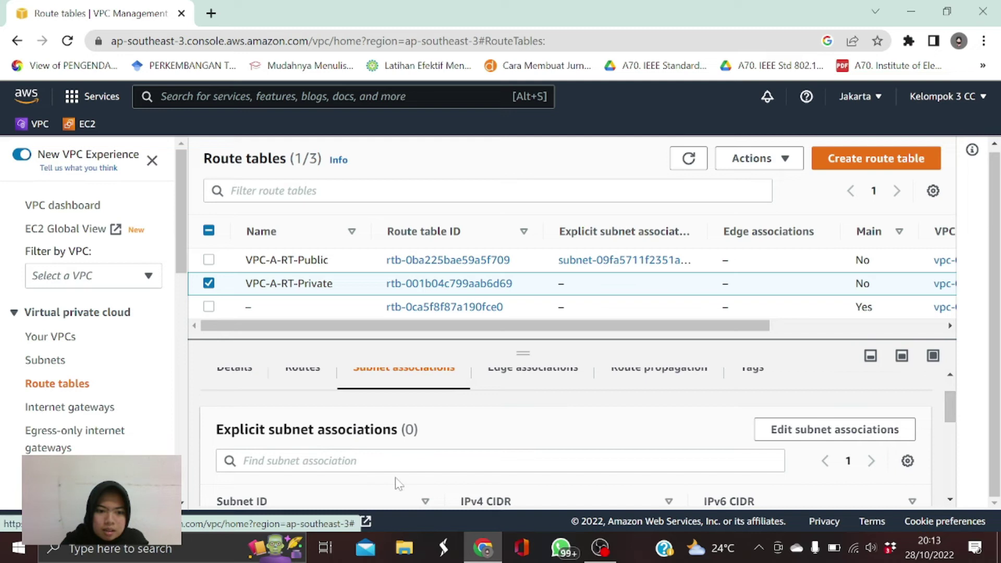
{"action": "left_click", "coordinate": [883, 439]}
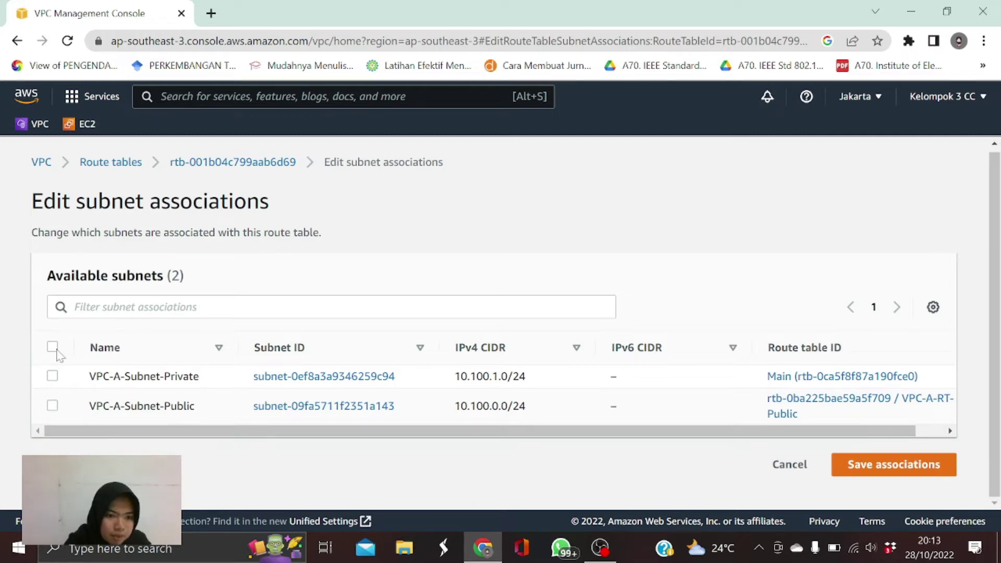
{"action": "left_click", "coordinate": [52, 376]}
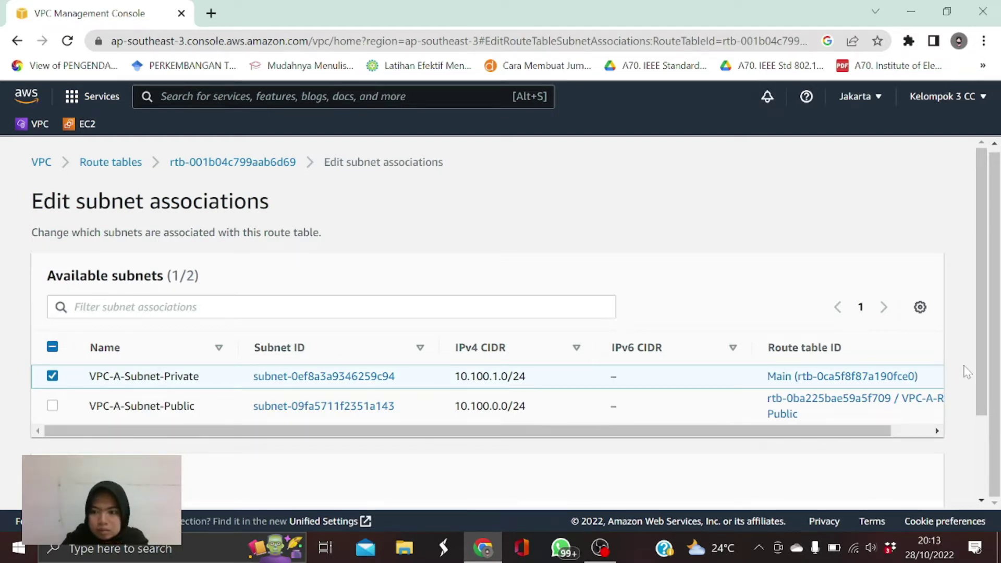
{"action": "scroll", "coordinate": [988, 369], "scroll_direction": "down", "scroll_amount": 2}
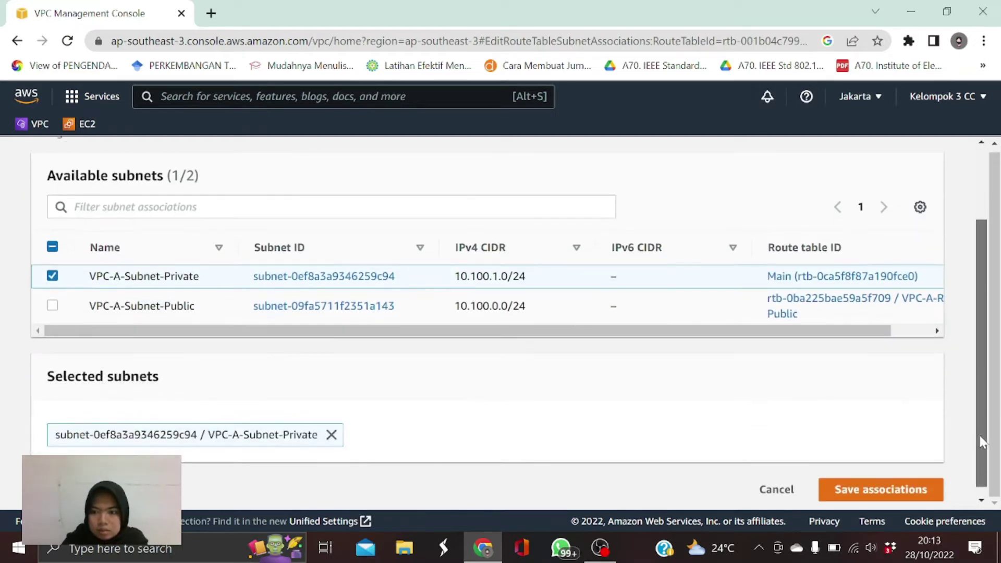
{"action": "left_click", "coordinate": [844, 489]}
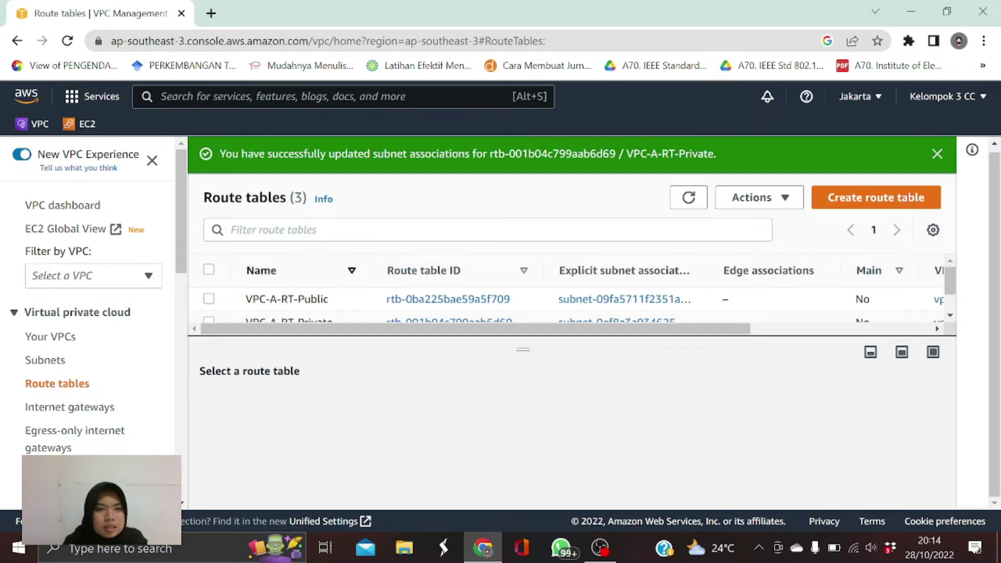
Step: Switch to the EC2 service and start launching a new instance
{"action": "left_click", "coordinate": [108, 103]}
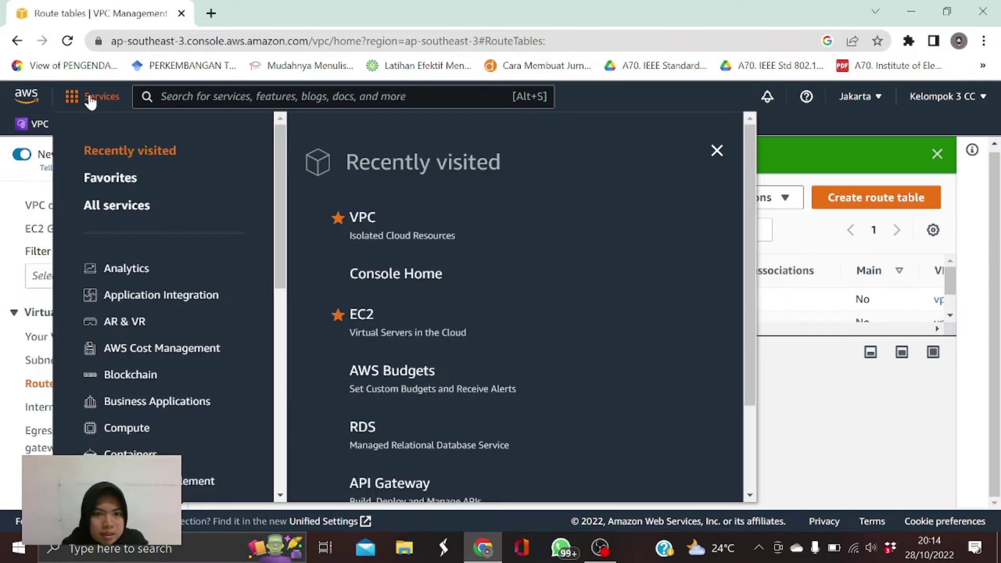
{"action": "left_click", "coordinate": [365, 318]}
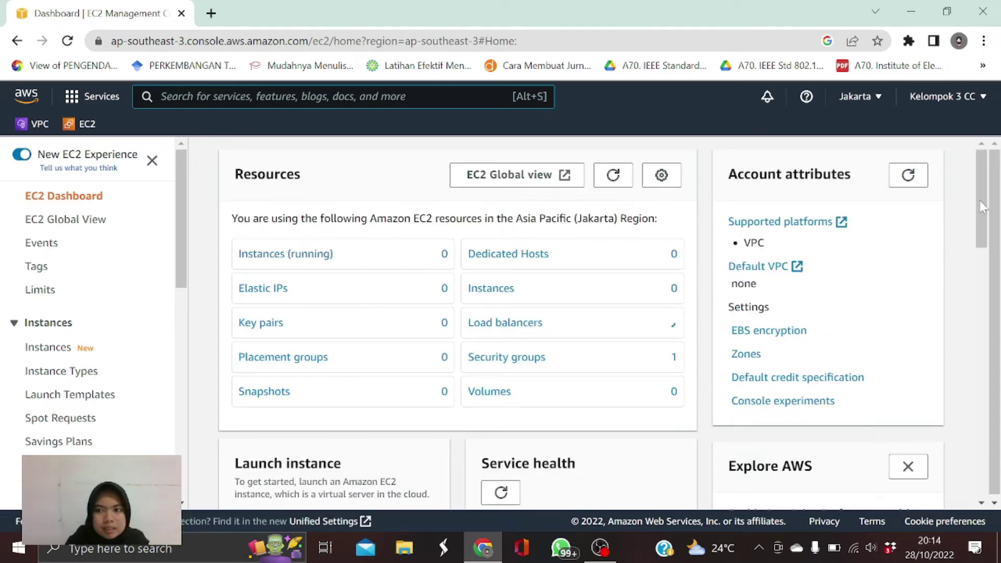
{"action": "left_click_drag", "start_coordinate": [982, 203], "coordinate": [979, 276]}
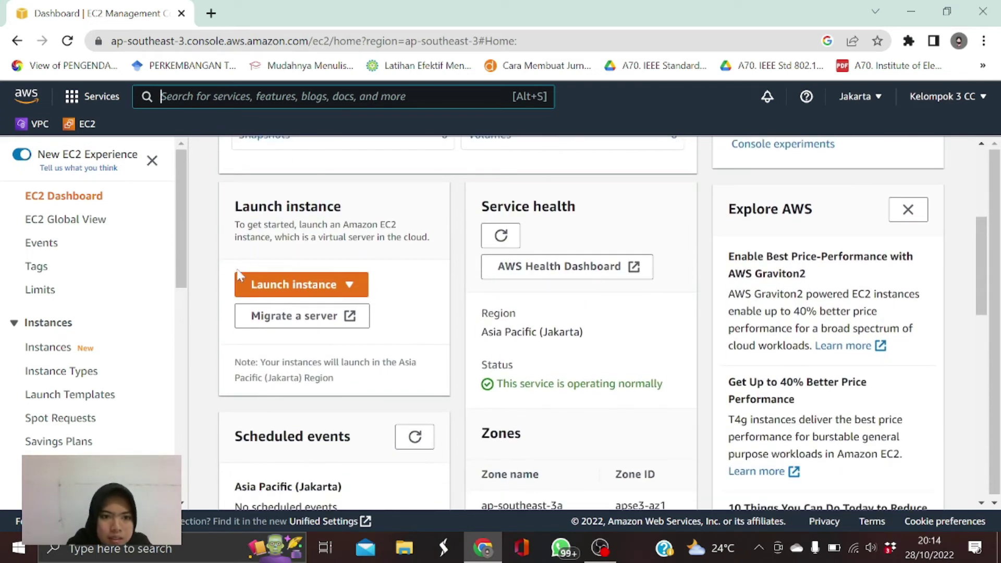
{"action": "left_click", "coordinate": [307, 291]}
{"action": "left_click", "coordinate": [307, 310]}
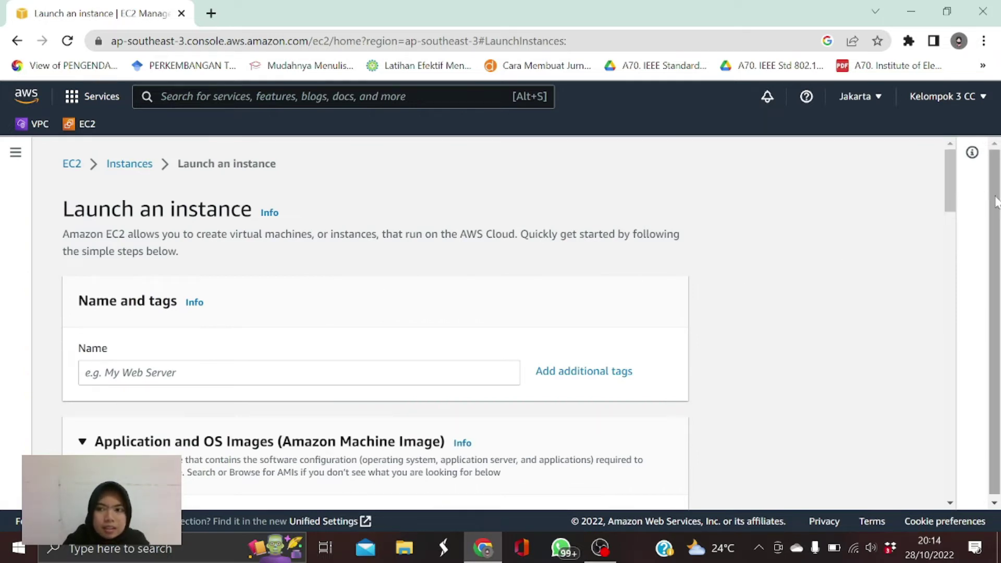
Step: Expand the new instance's tags and set the Name tag's value to VPC-A-EC2-Public
{"action": "left_click_drag", "start_coordinate": [947, 187], "coordinate": [947, 200]}
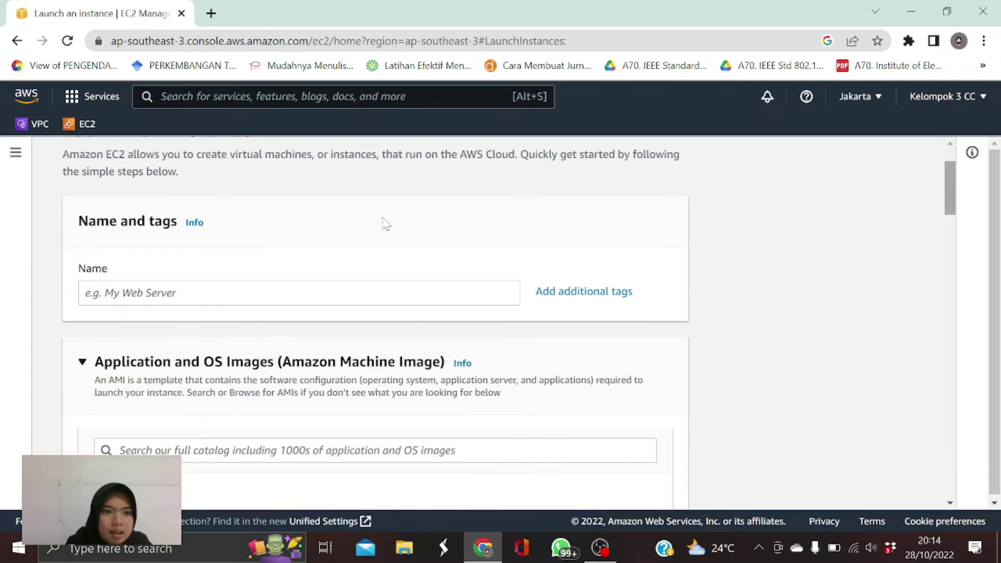
{"action": "left_click", "coordinate": [572, 306]}
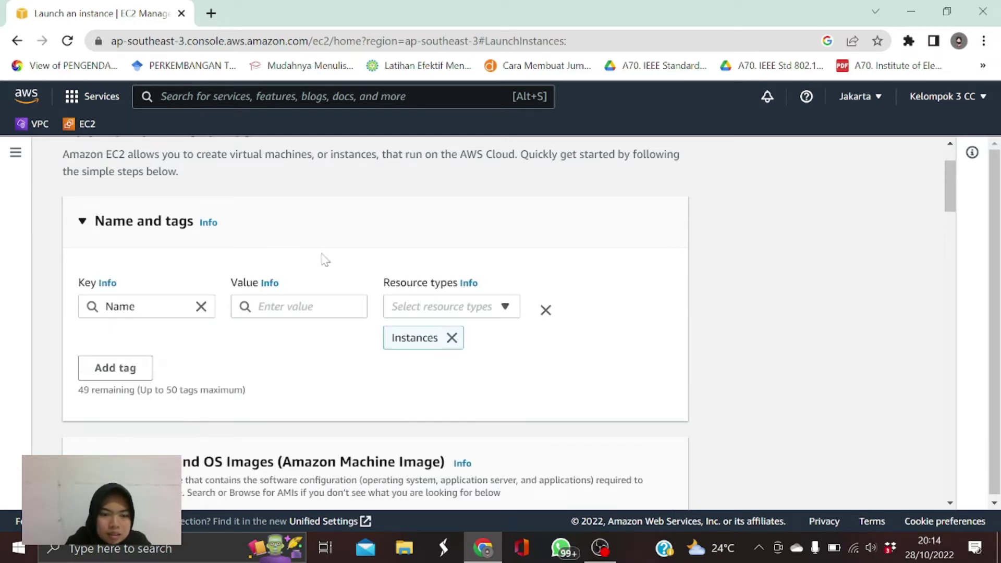
{"action": "left_click", "coordinate": [299, 310]}
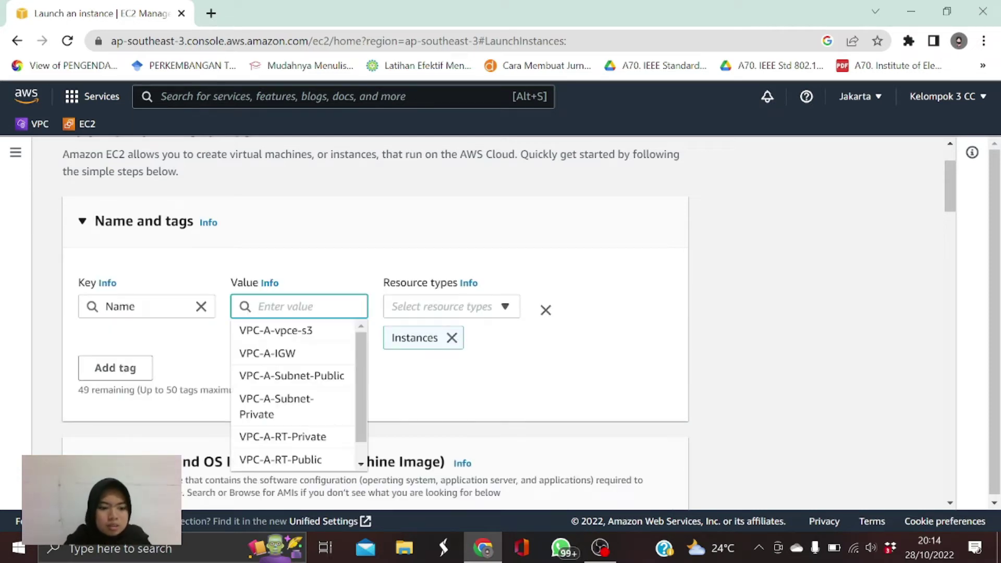
{"action": "type", "text": "VPC"}
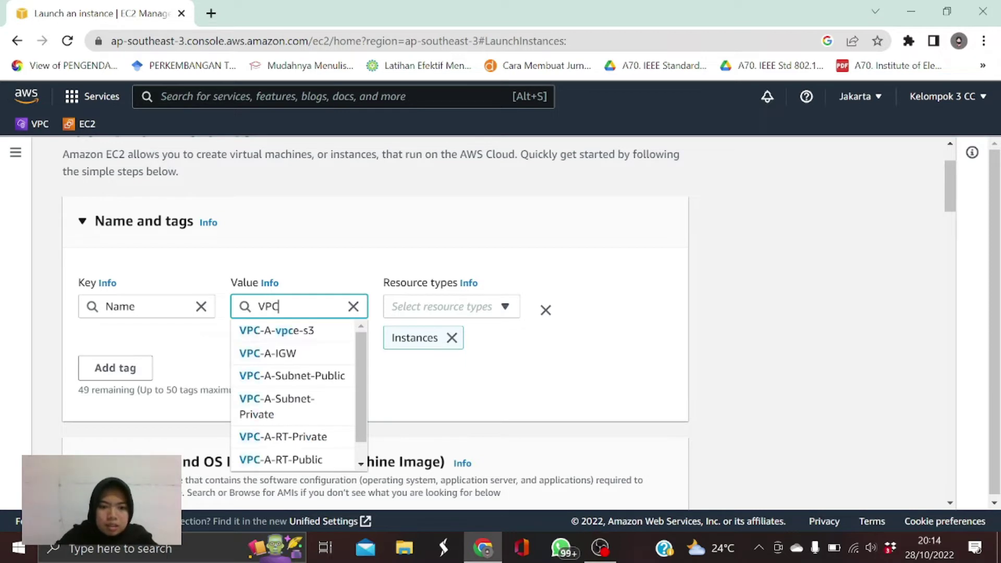
{"action": "type", "text": "-A-EC"}
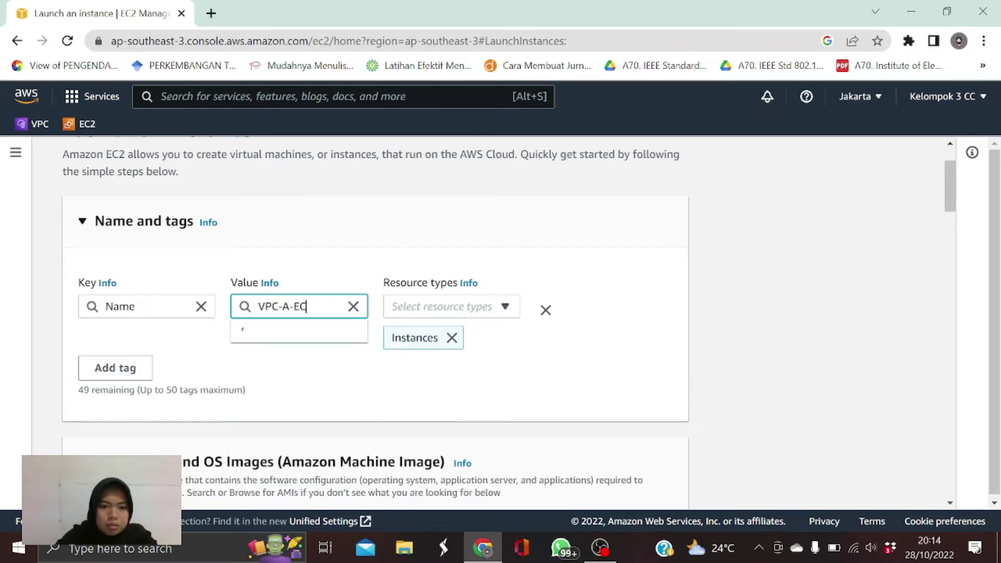
{"action": "type", "text": "2-"}
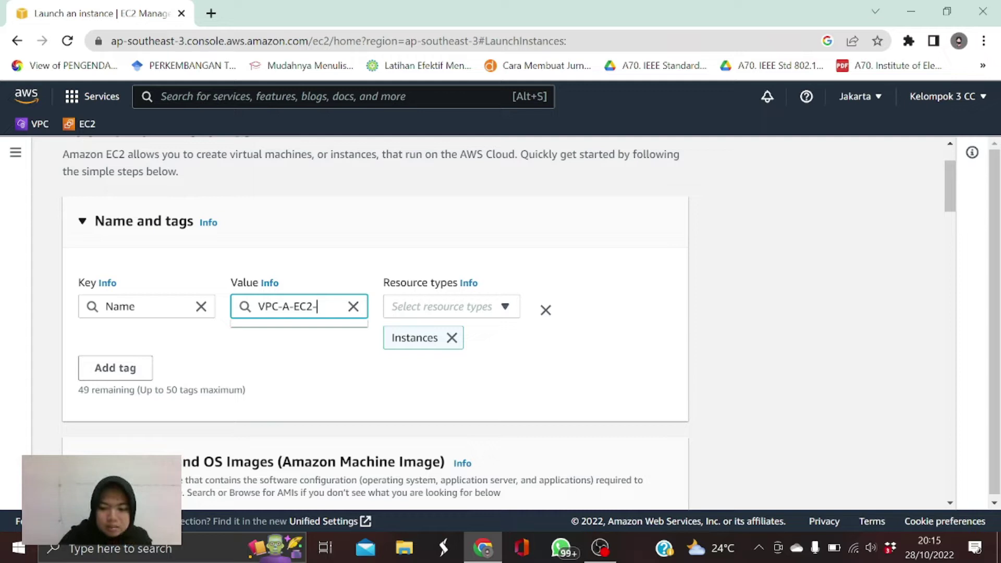
{"action": "type", "text": "Public"}
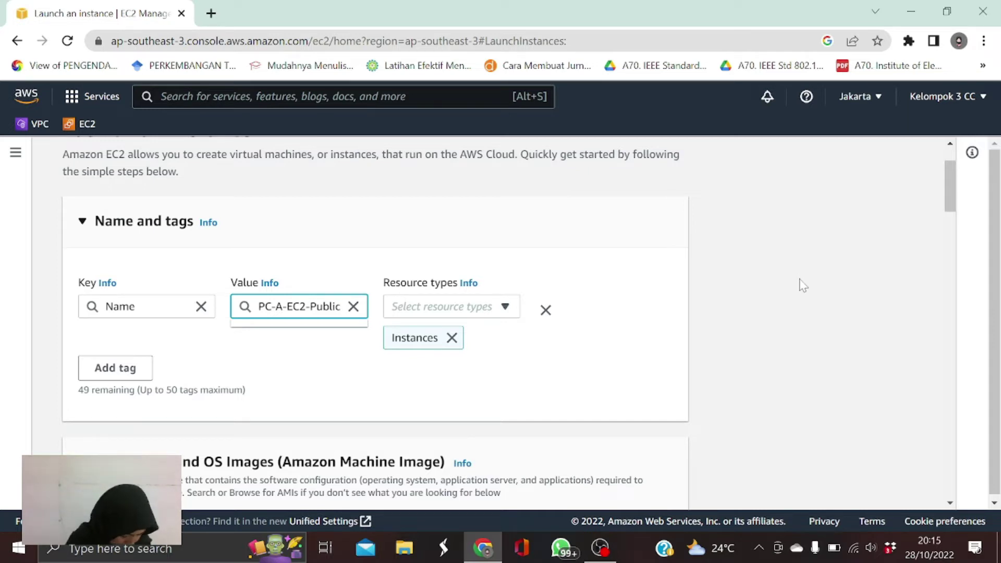
Step: Apply the Name tag to volumes and network interfaces in addition to instances
{"action": "left_click", "coordinate": [486, 307]}
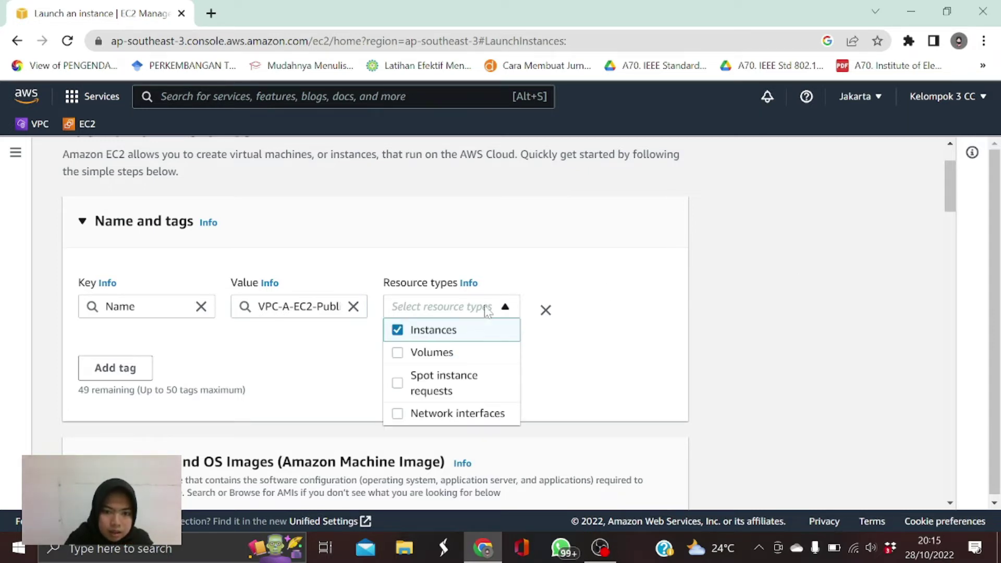
{"action": "left_click", "coordinate": [430, 354]}
{"action": "left_click", "coordinate": [422, 413]}
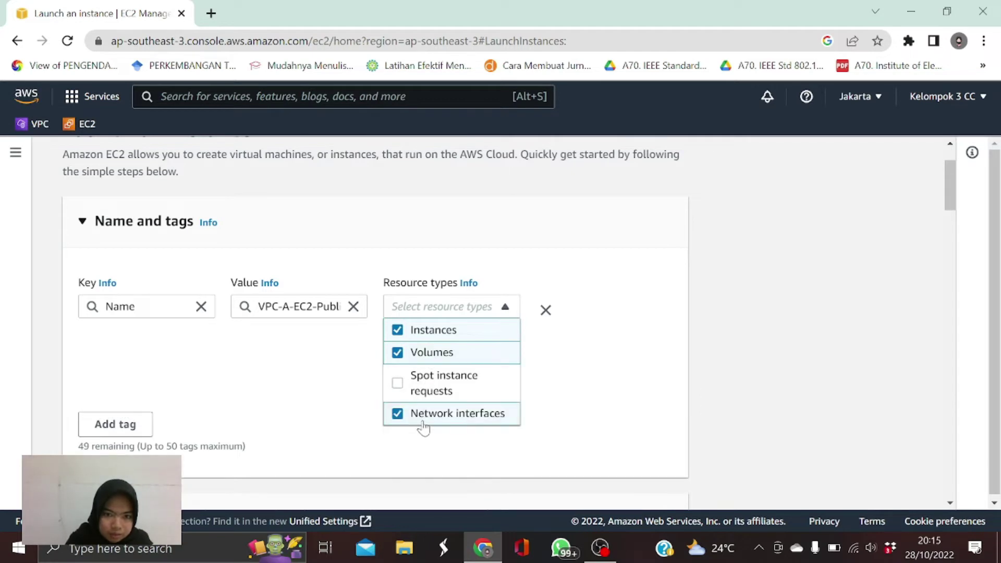
{"action": "left_click", "coordinate": [595, 396]}
Step: Create an RSA key pair in .pem format for the instance, named with the owner's first name followed by "-key"
{"action": "left_click_drag", "start_coordinate": [947, 192], "coordinate": [951, 249]}
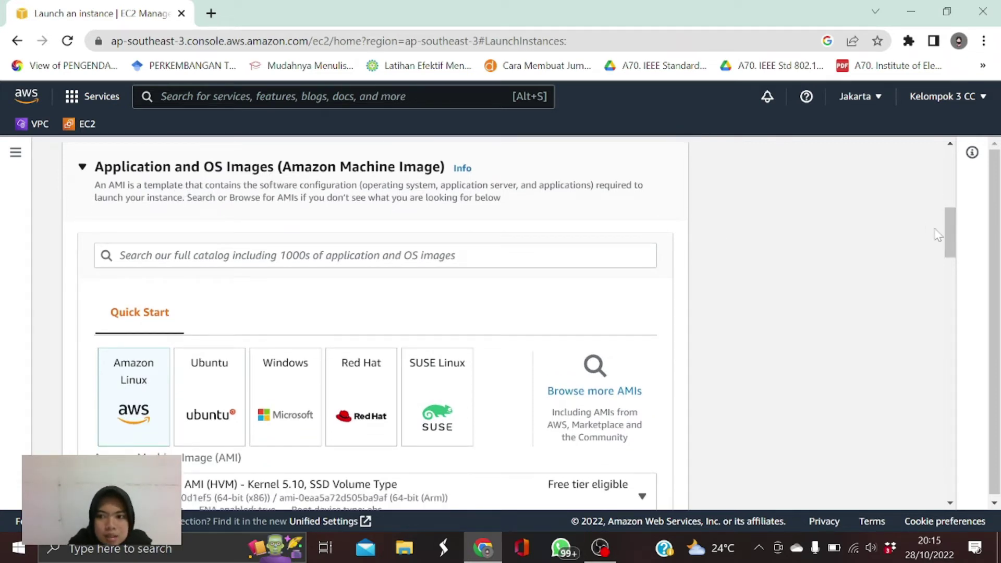
{"action": "left_click_drag", "start_coordinate": [947, 240], "coordinate": [945, 266]}
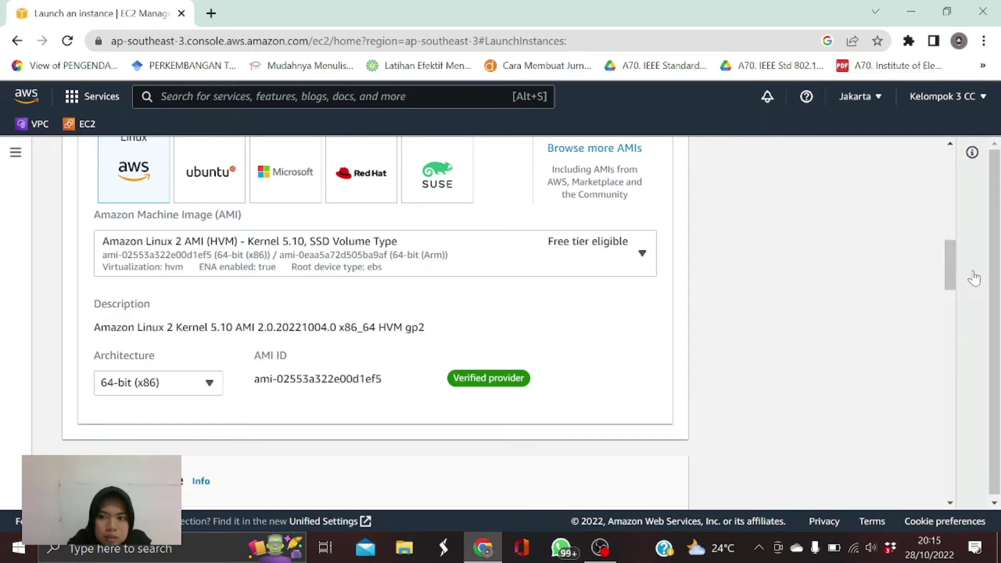
{"action": "left_click_drag", "start_coordinate": [946, 269], "coordinate": [941, 322]}
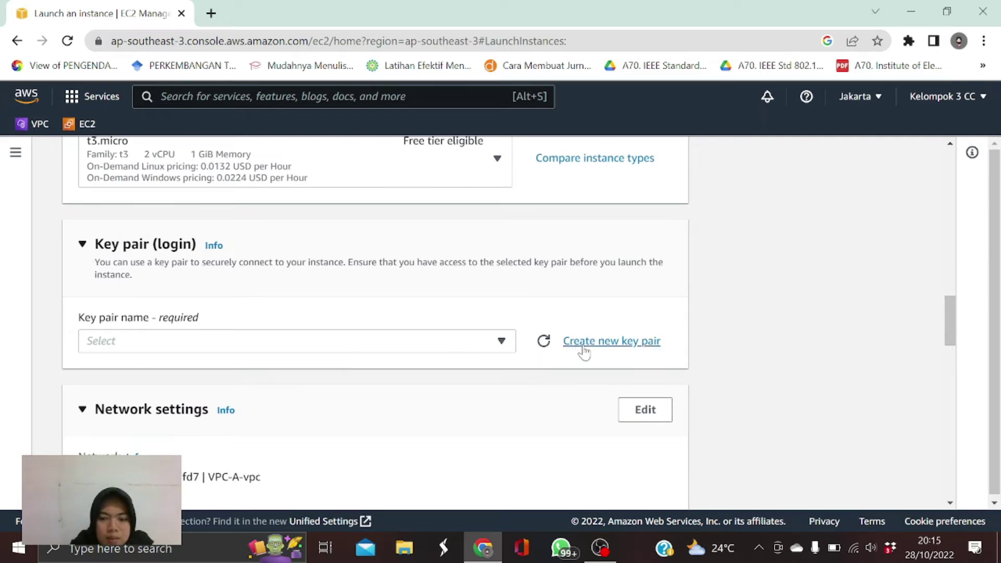
{"action": "left_click", "coordinate": [617, 345]}
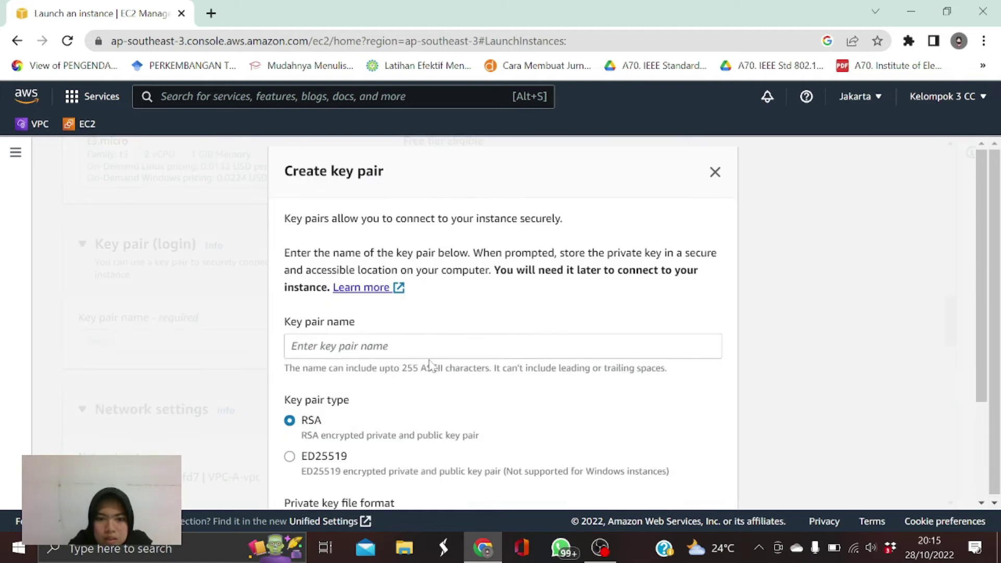
{"action": "left_click_drag", "start_coordinate": [429, 362], "coordinate": [428, 353]}
{"action": "left_click", "coordinate": [428, 347]}
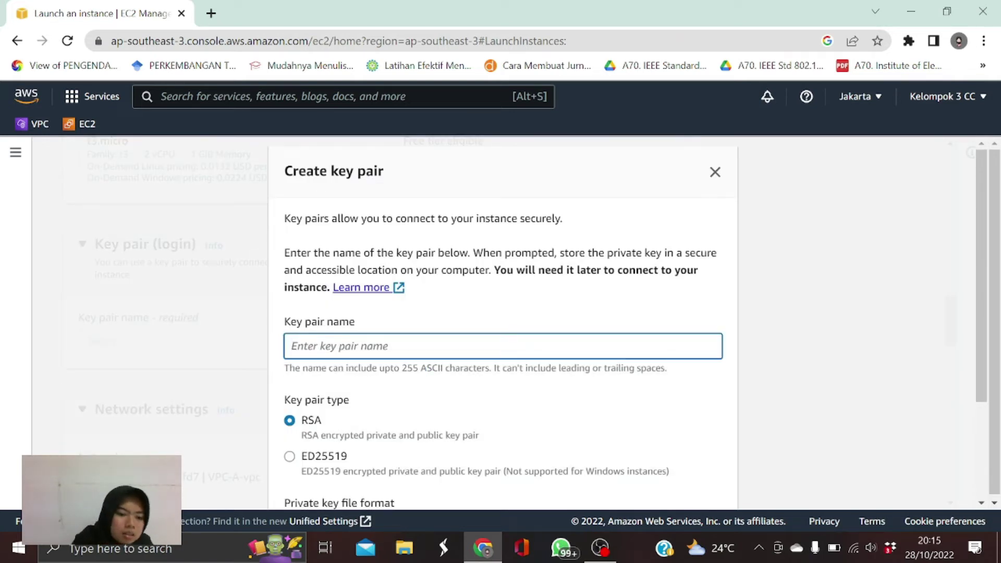
{"action": "type", "text": "Vina"}
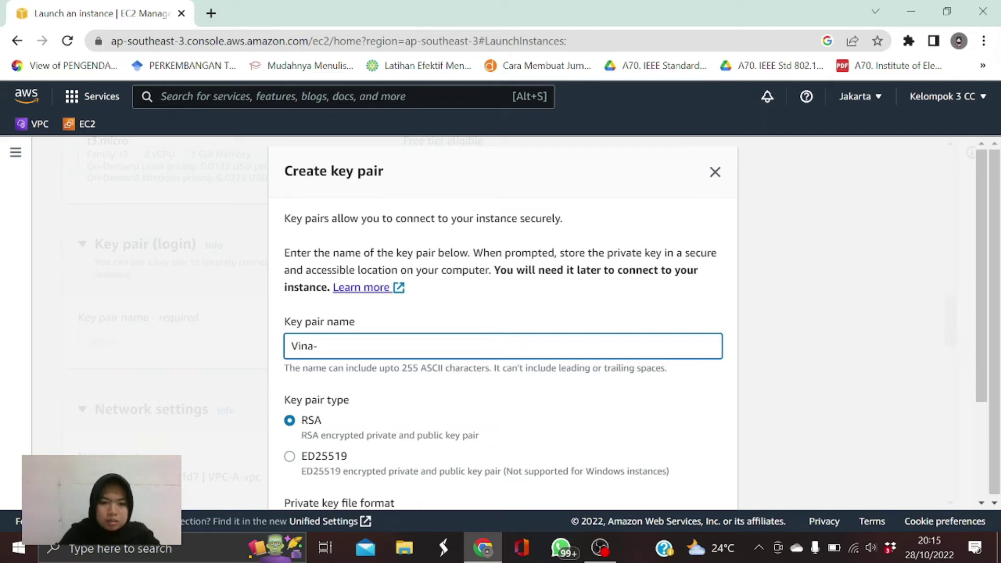
{"action": "type", "text": "-key"}
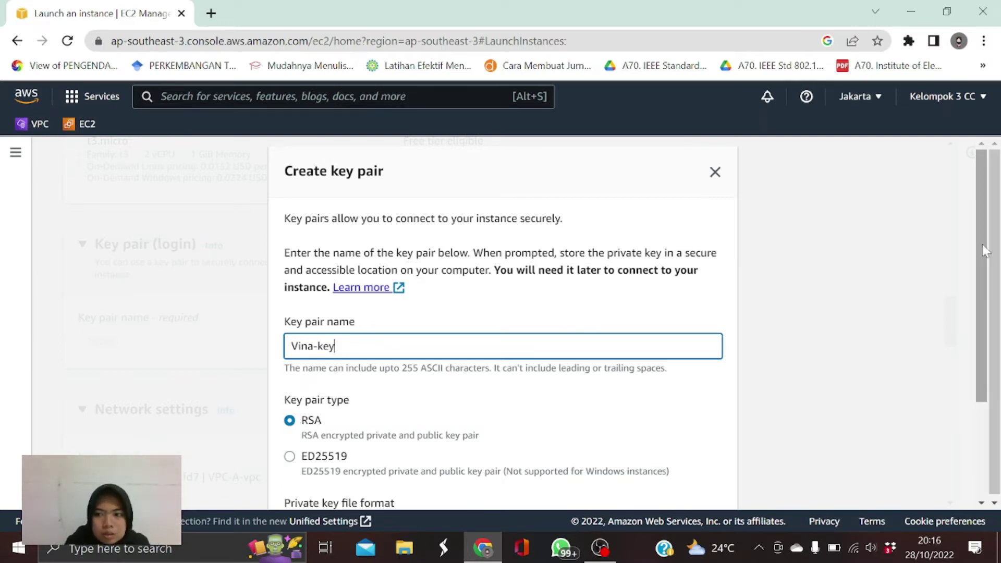
{"action": "left_click_drag", "start_coordinate": [978, 246], "coordinate": [980, 349]}
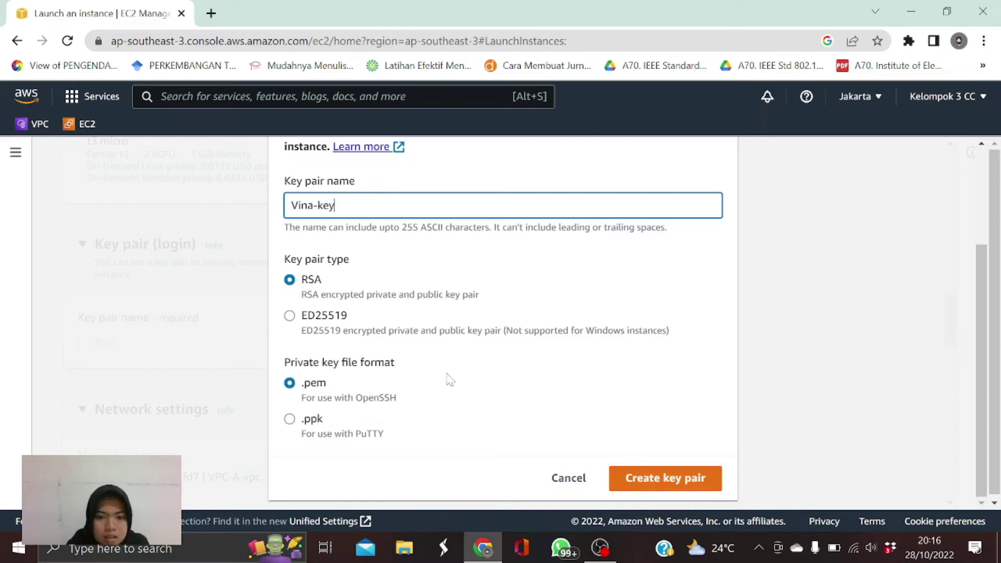
{"action": "left_click", "coordinate": [649, 483]}
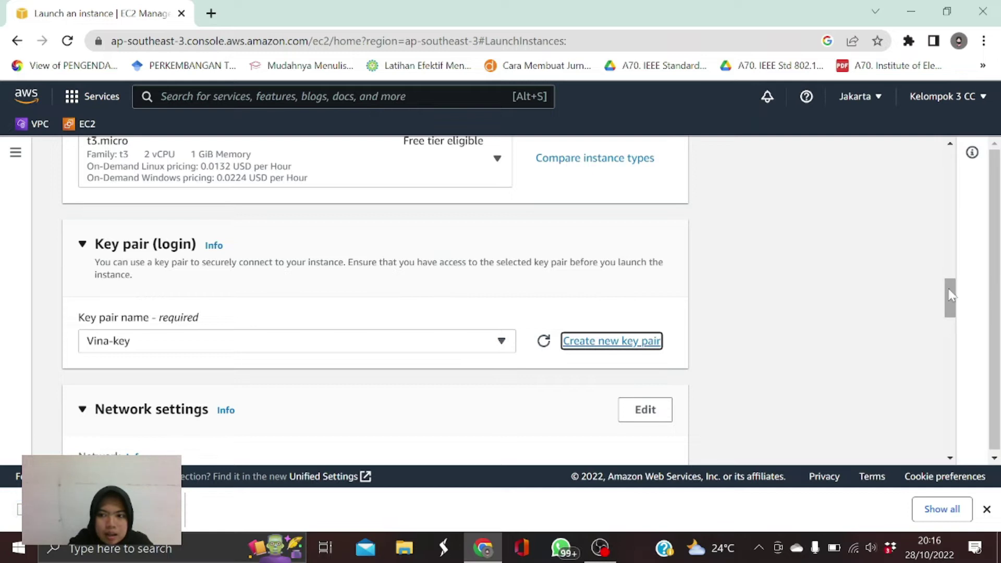
Step: Edit the instance's network settings and choose VPC-A-Subnet-Public as its subnet
{"action": "scroll", "coordinate": [948, 297], "scroll_direction": "down", "scroll_amount": 3}
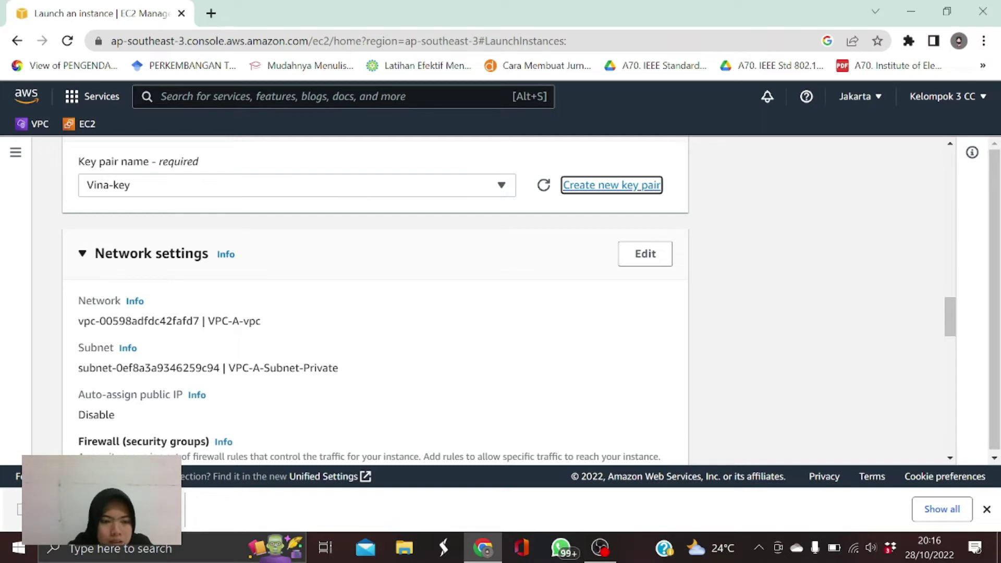
{"action": "left_click_drag", "start_coordinate": [945, 306], "coordinate": [946, 314]}
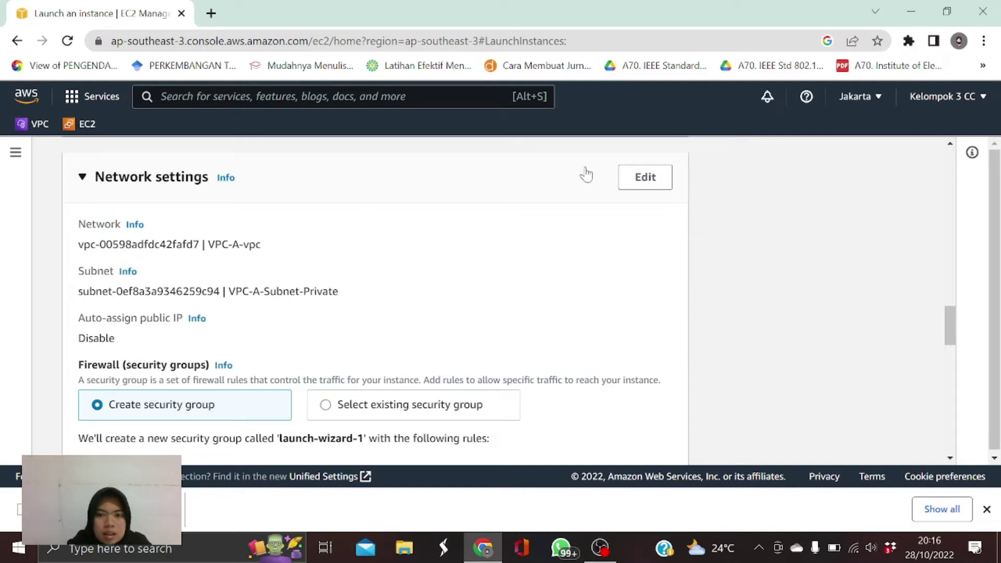
{"action": "left_click", "coordinate": [627, 180]}
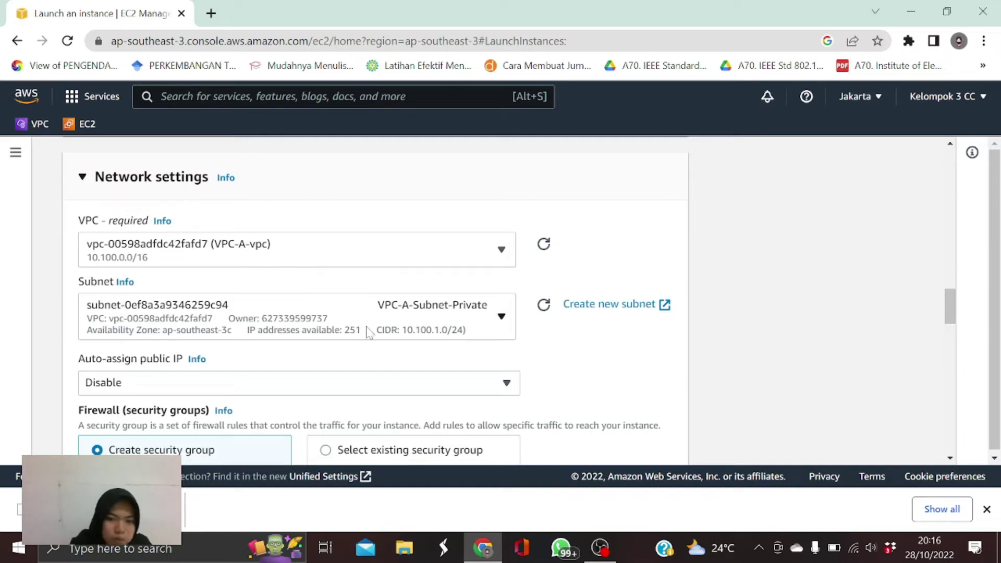
{"action": "left_click", "coordinate": [469, 329]}
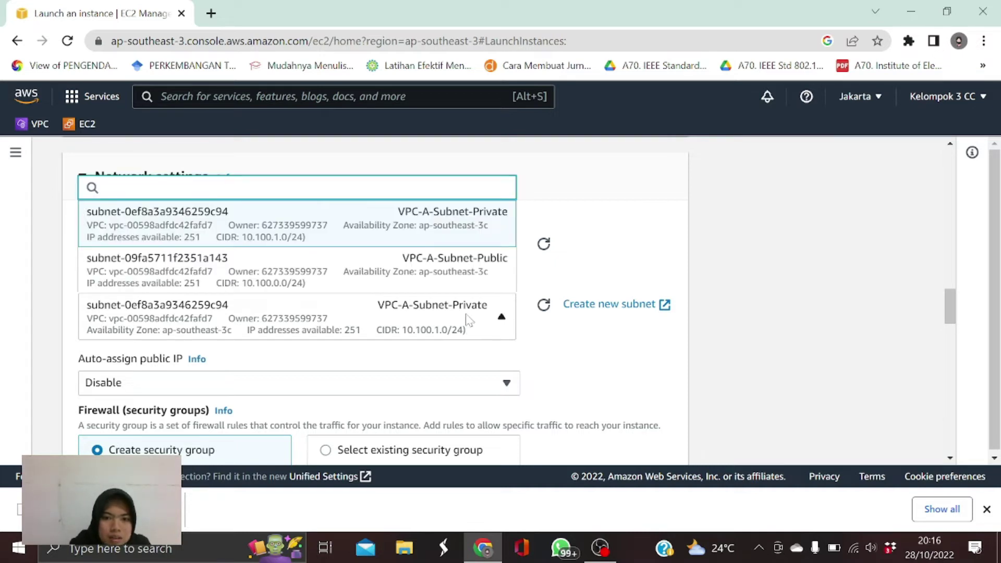
{"action": "left_click", "coordinate": [464, 270]}
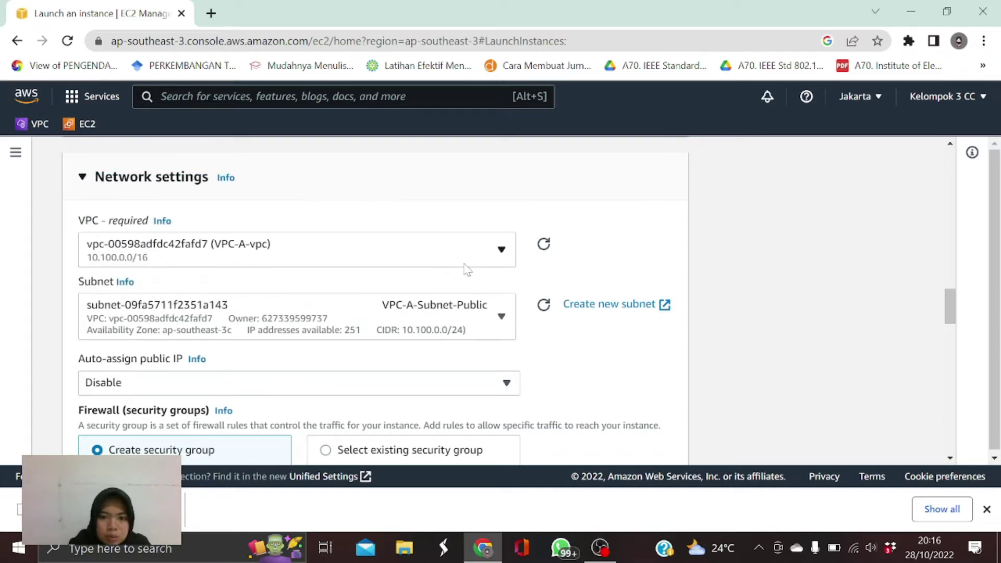
Step: Enable auto-assigning a public IP for the instance in VPC-A-Subnet-Public
{"action": "scroll", "coordinate": [965, 313], "scroll_direction": "down", "scroll_amount": 2}
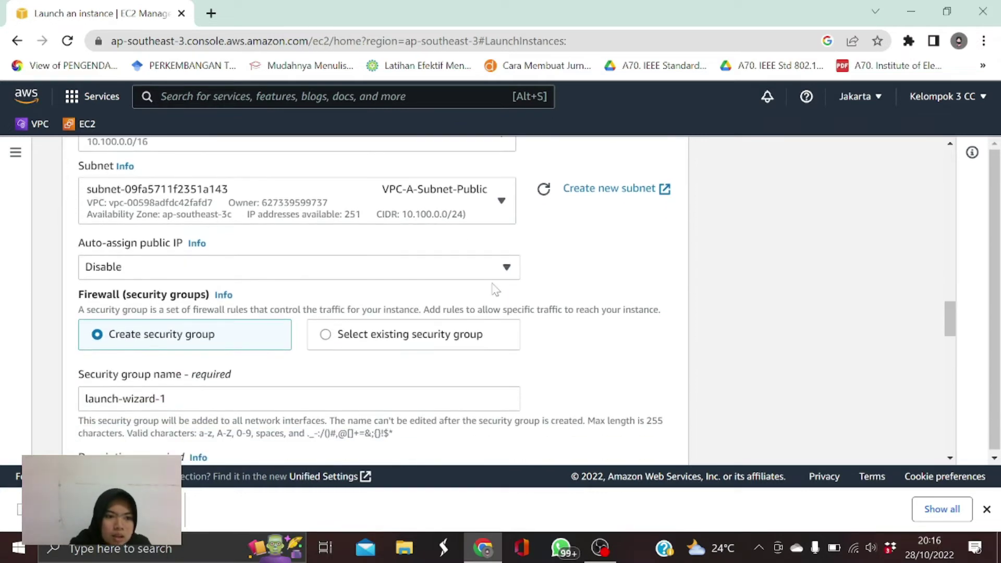
{"action": "left_click", "coordinate": [190, 266]}
{"action": "left_click", "coordinate": [176, 293]}
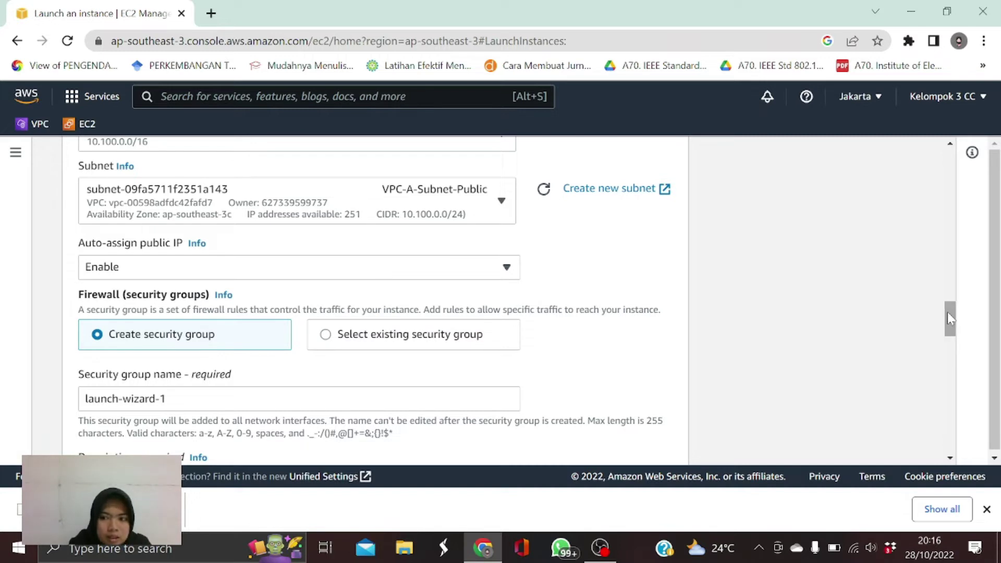
Step: Replace the default name of the instance's new security group with VPC-A-JKT-Public
{"action": "left_click_drag", "start_coordinate": [946, 318], "coordinate": [946, 328]}
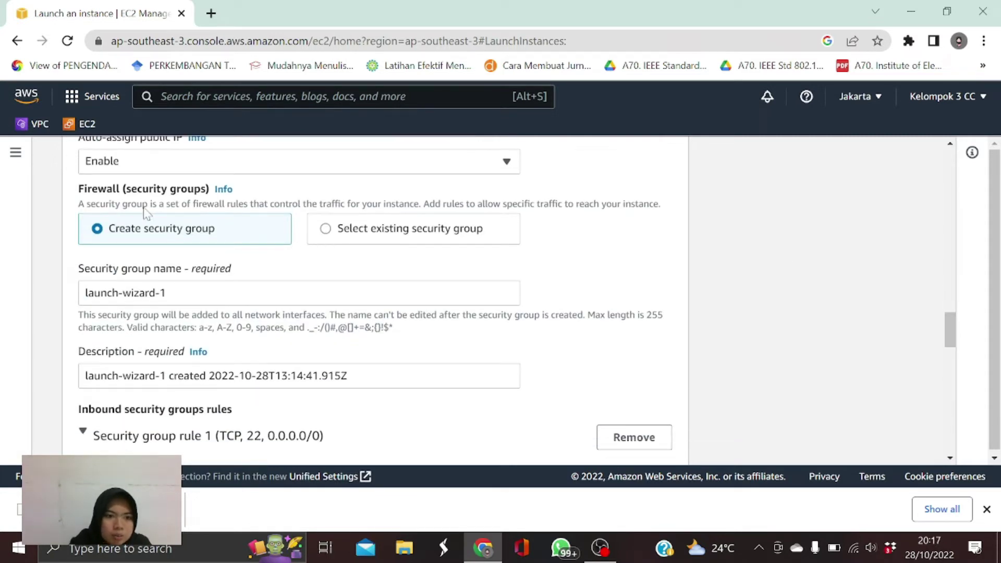
{"action": "left_click", "coordinate": [179, 293]}
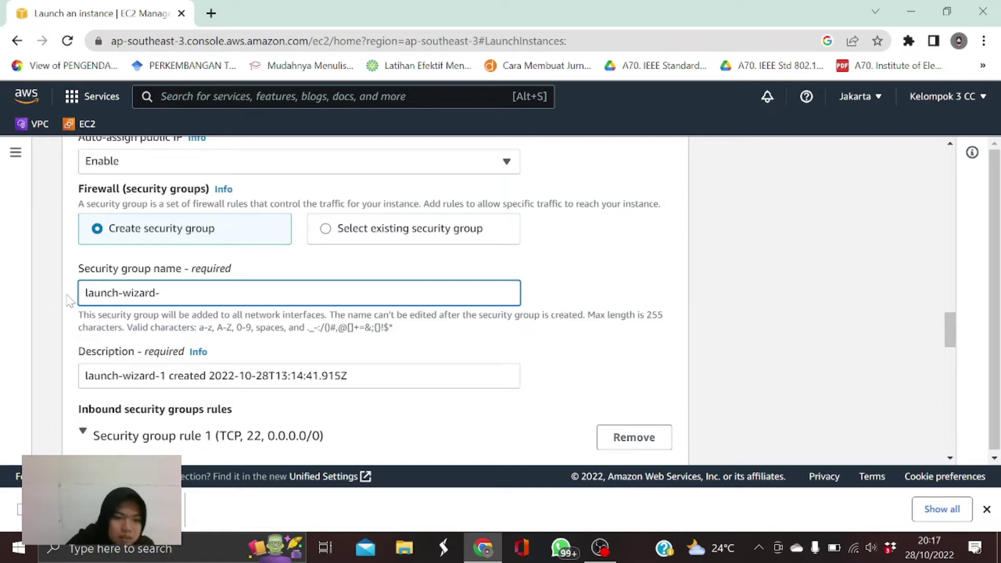
{"action": "key", "text": "BackSpace"}
{"action": "key", "text": "BackSpace"}
{"action": "key", "text": "BackSpace"}
{"action": "key", "text": "BackSpace"}
{"action": "key", "text": "BackSpace"}
{"action": "key", "text": "BackSpace"}
{"action": "key", "text": "BackSpace"}
{"action": "key", "text": "BackSpace"}
{"action": "key", "text": "BackSpace"}
{"action": "key", "text": "BackSpace"}
{"action": "key", "text": "BackSpace"}
{"action": "key", "text": "BackSpace"}
{"action": "key", "text": "BackSpace"}
{"action": "key", "text": "BackSpace"}
{"action": "type", "text": "VPC-A-JKT-"}
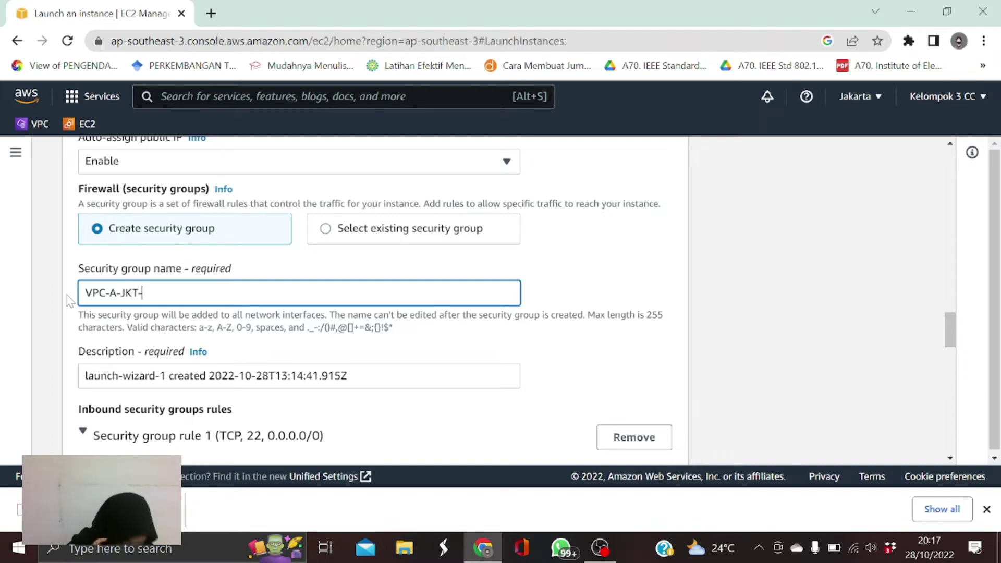
{"action": "type", "text": "ublic"}
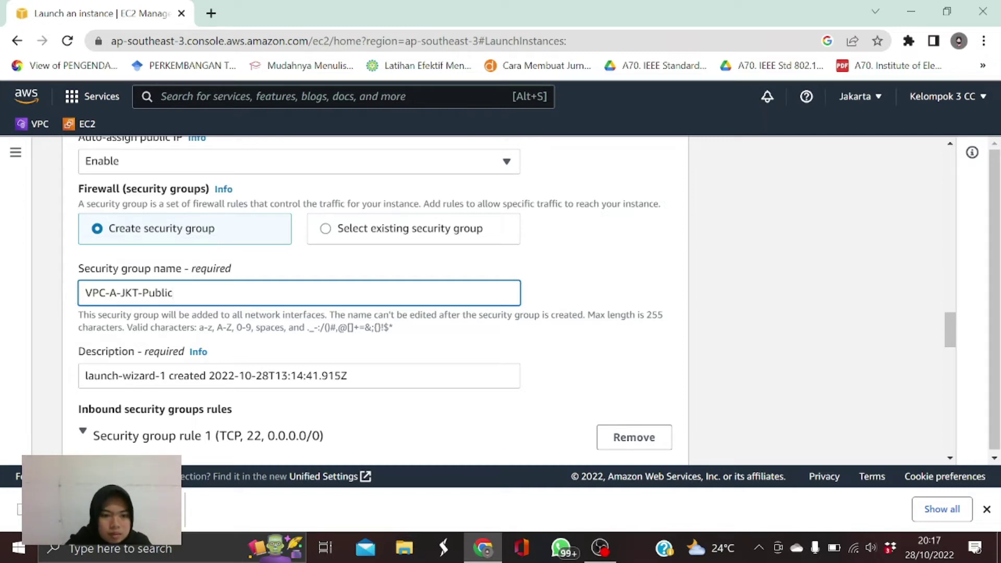
Step: Replace the security group's description with its own name, VPC-A-JKT-Public
{"action": "left_click_drag", "start_coordinate": [348, 376], "coordinate": [48, 365]}
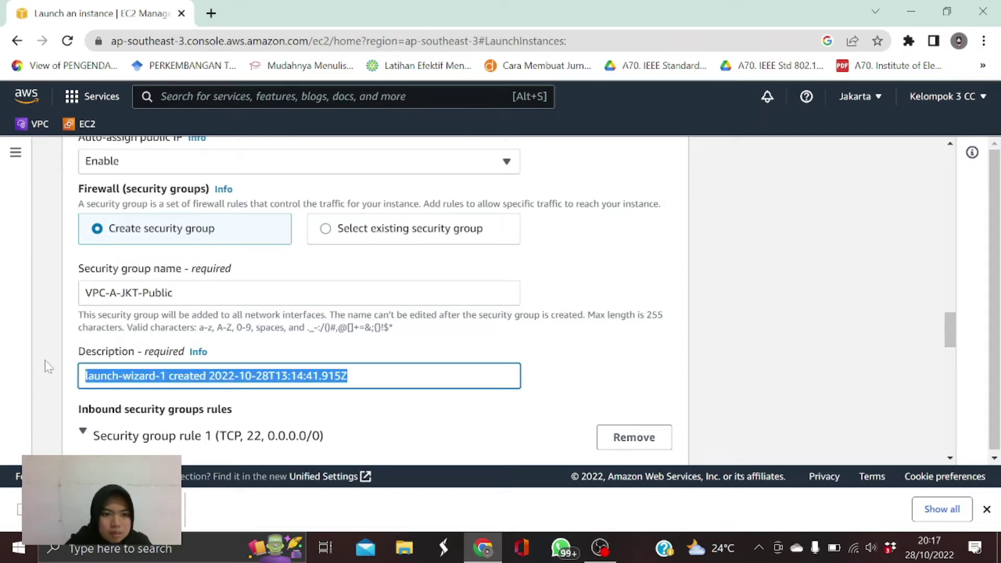
{"action": "key", "text": "BackSpace"}
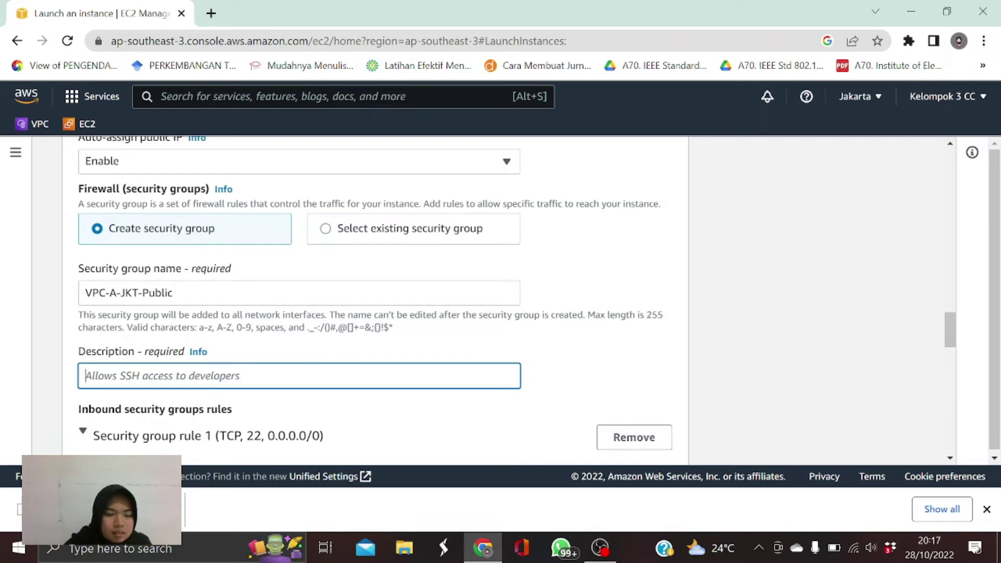
{"action": "left_click_drag", "start_coordinate": [174, 292], "coordinate": [73, 291]}
{"action": "key", "text": "ctrl+c"}
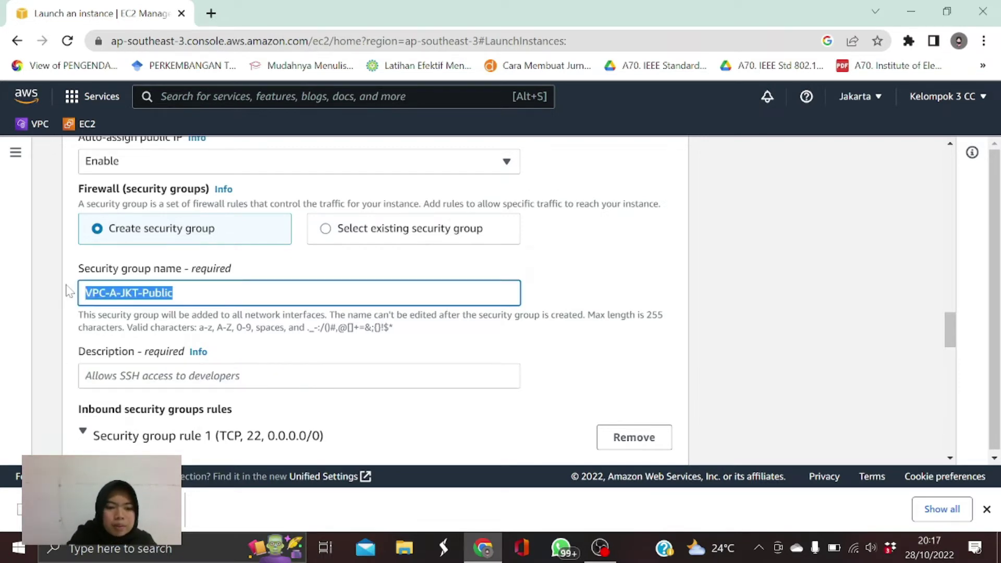
{"action": "left_click", "coordinate": [126, 372]}
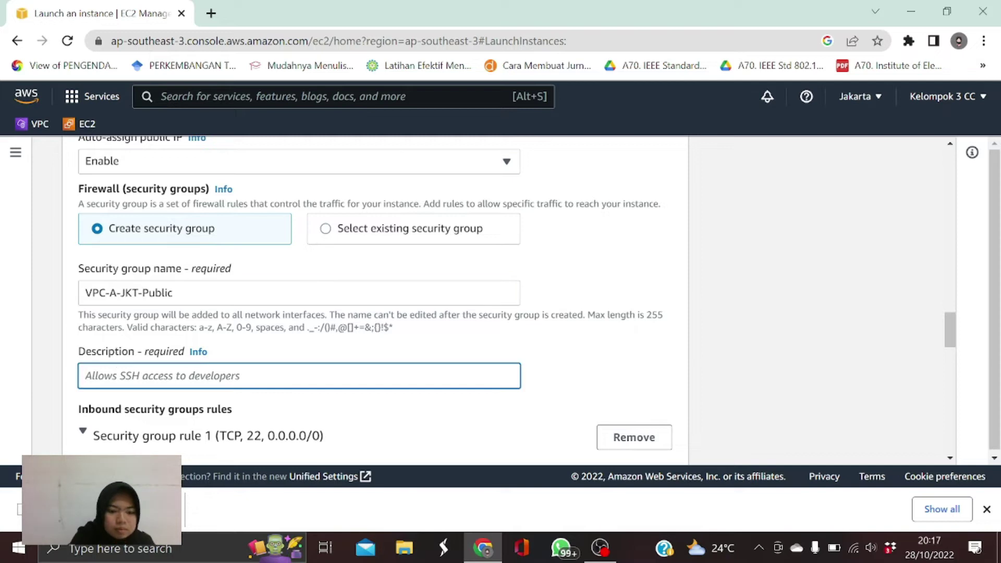
{"action": "key", "text": "ctrl+v"}
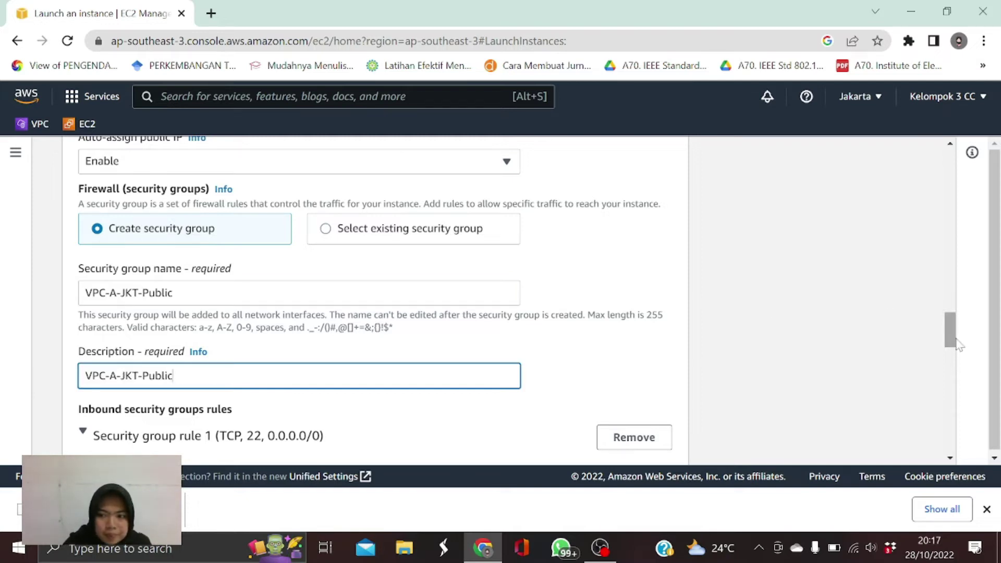
Step: Review the remaining inbound rule, storage and summary settings, keeping their defaults, and launch the instance
{"action": "left_click_drag", "start_coordinate": [951, 339], "coordinate": [951, 360]}
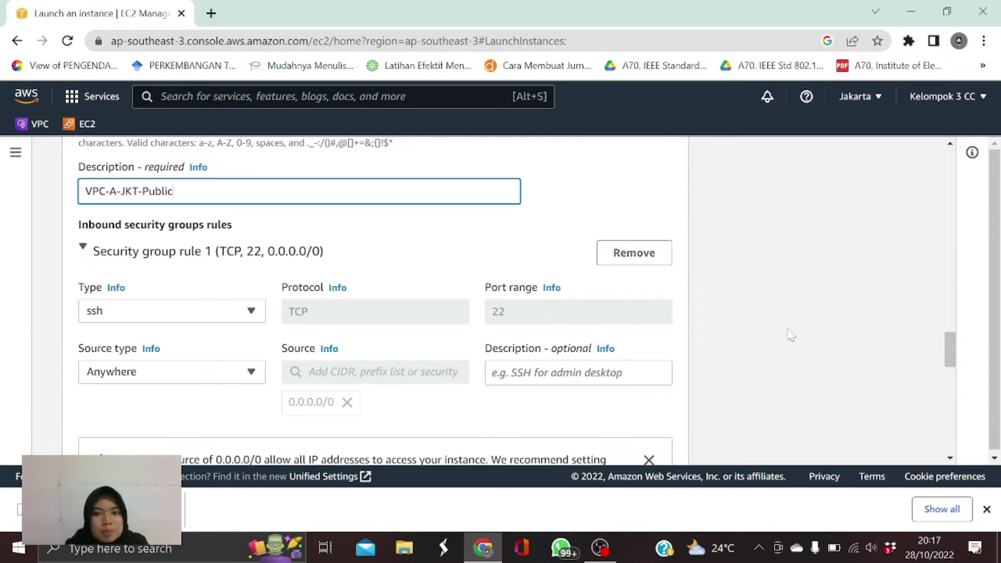
{"action": "left_click_drag", "start_coordinate": [949, 359], "coordinate": [949, 368]}
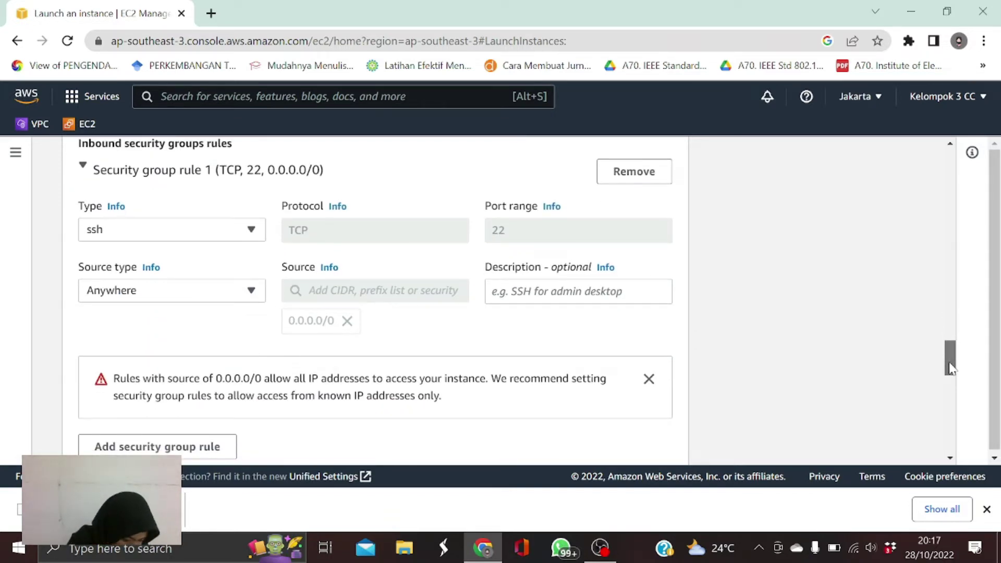
{"action": "left_click_drag", "start_coordinate": [949, 368], "coordinate": [945, 409]}
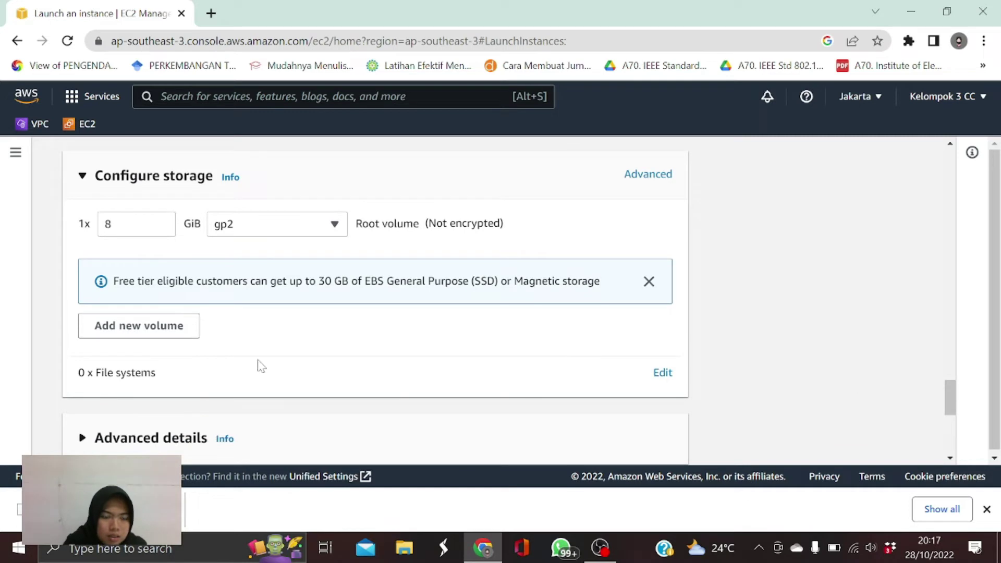
{"action": "left_click_drag", "start_coordinate": [945, 392], "coordinate": [950, 440]}
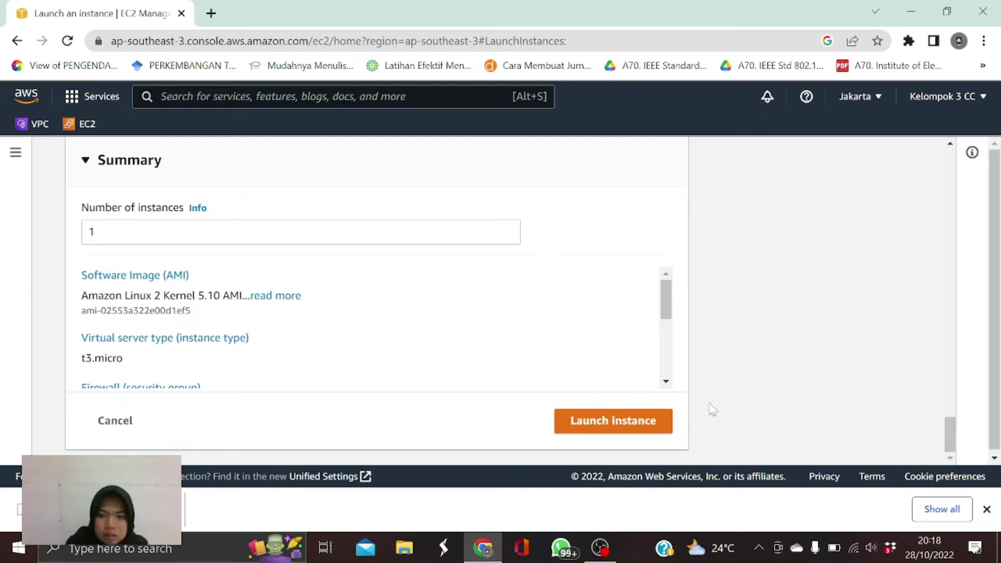
{"action": "left_click", "coordinate": [616, 430]}
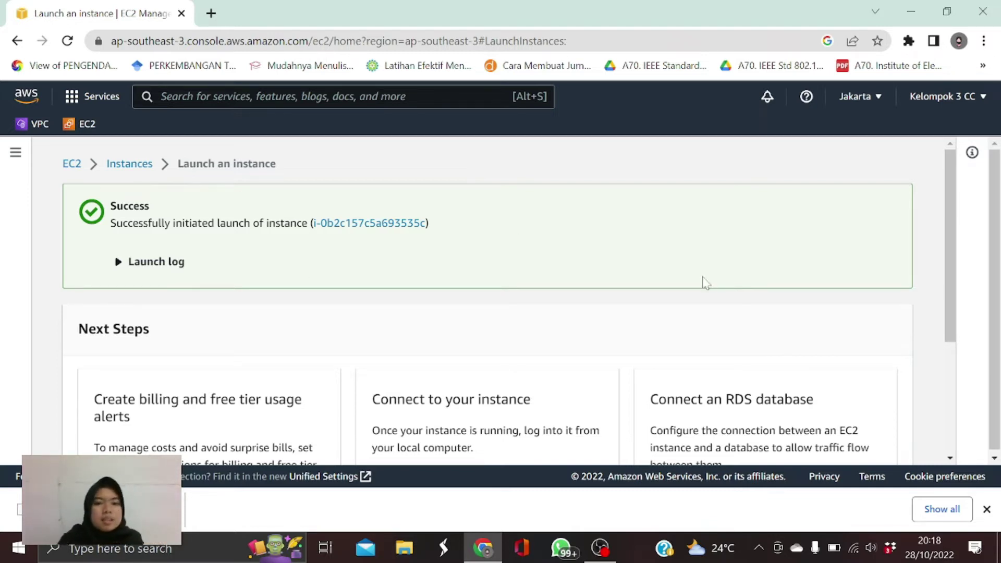
Step: Open the list of all EC2 instances and dismiss the browser's downloads bar
{"action": "left_click_drag", "start_coordinate": [950, 284], "coordinate": [940, 410]}
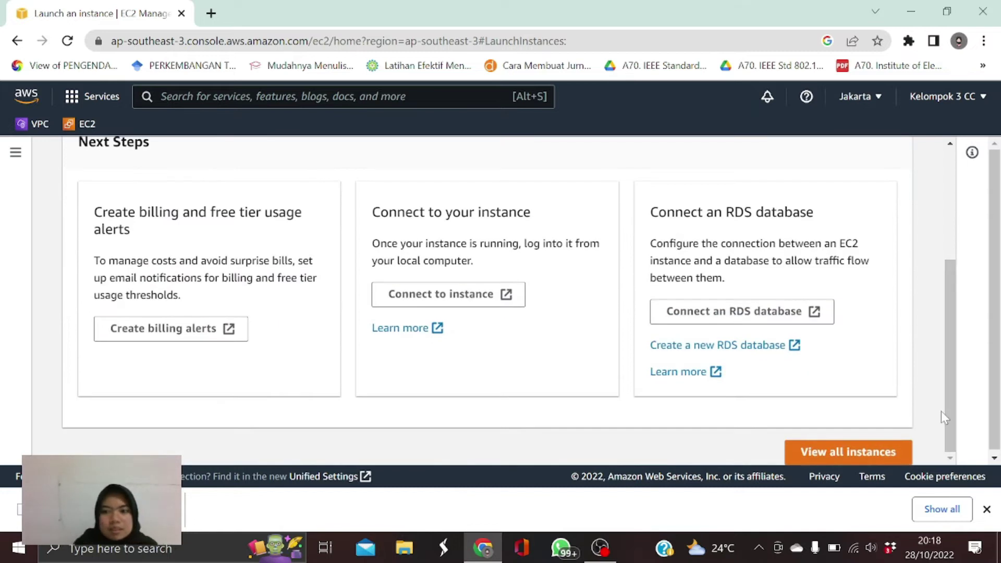
{"action": "left_click", "coordinate": [835, 452]}
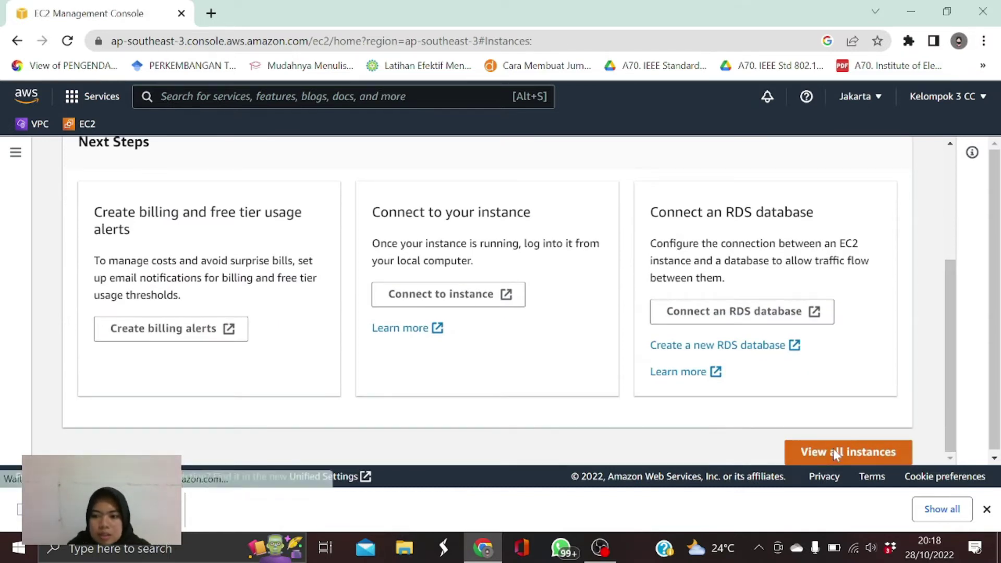
{"action": "left_click", "coordinate": [986, 509]}
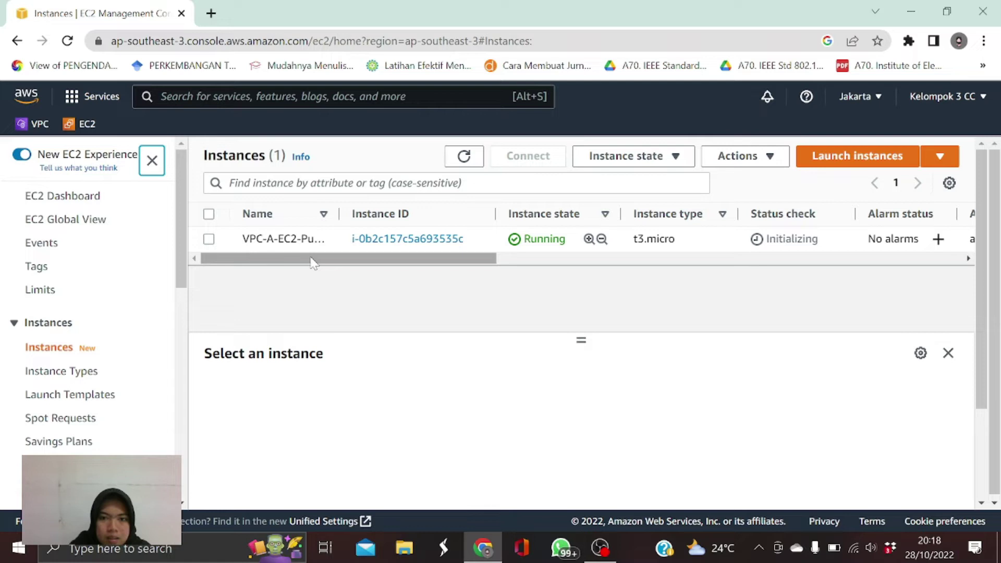
{"action": "left_click", "coordinate": [380, 302]}
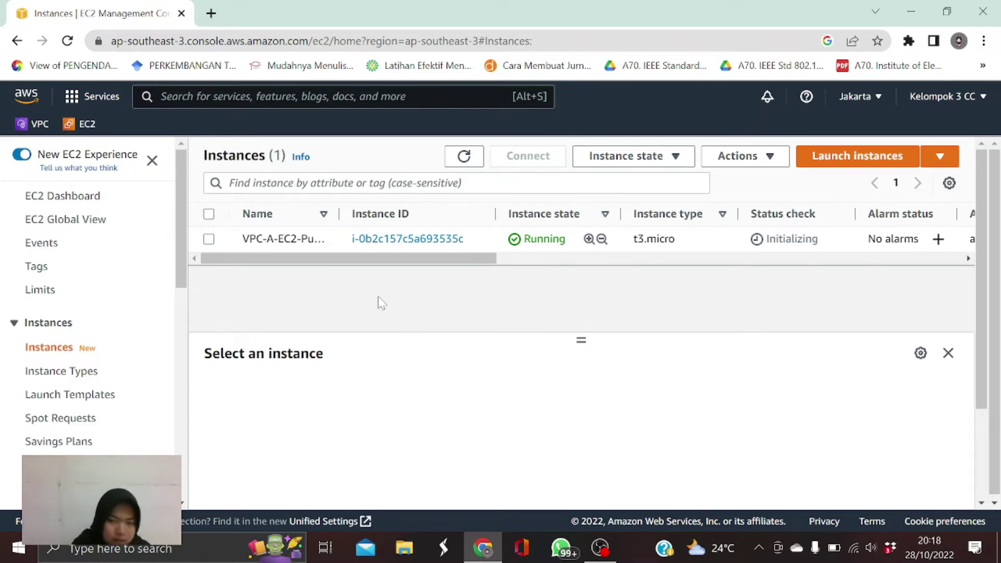
Step: Begin launching another instance, expand its tags and set the Name tag's value to VPC-A-EC2-Private
{"action": "left_click", "coordinate": [828, 162]}
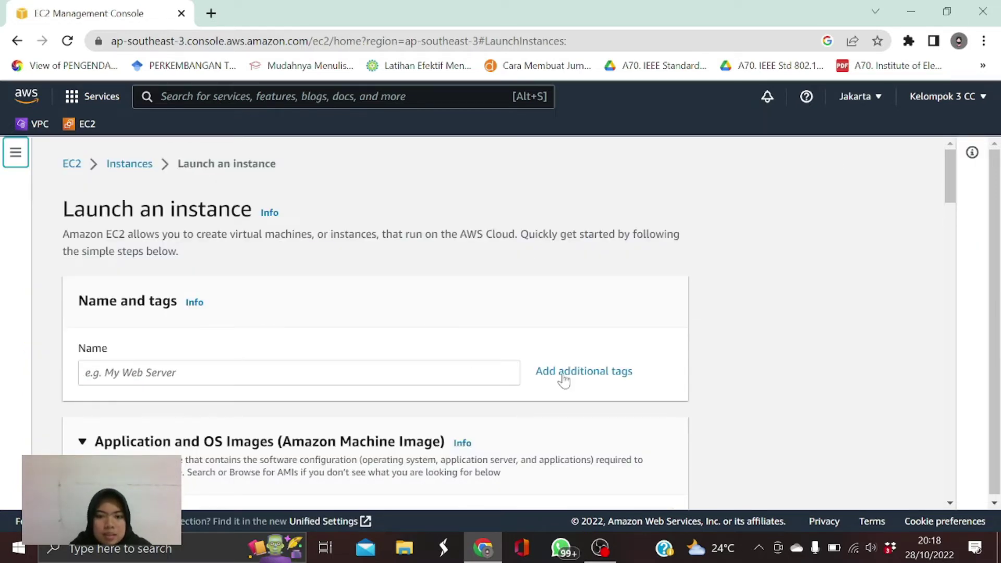
{"action": "left_click", "coordinate": [564, 373]}
{"action": "left_click", "coordinate": [297, 386]}
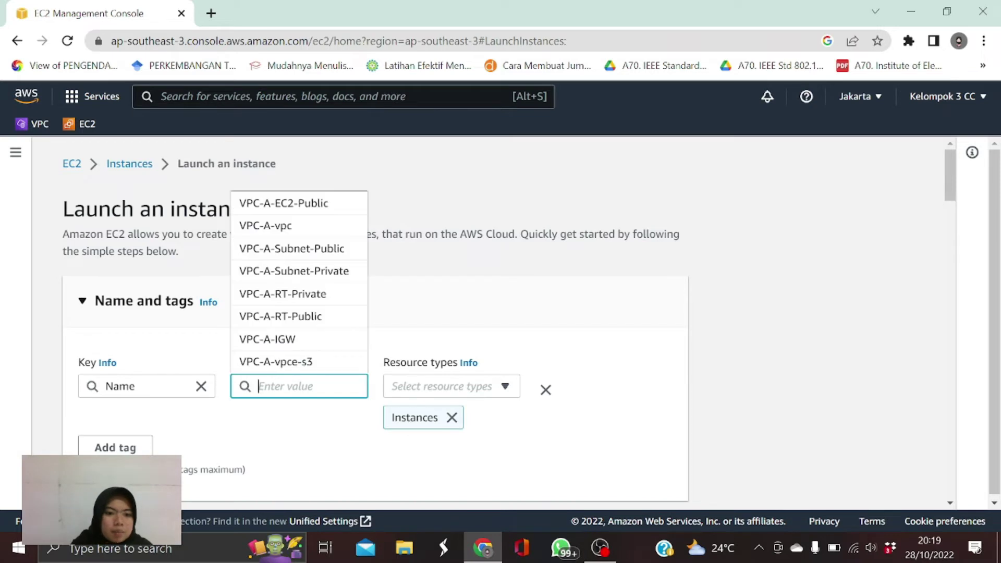
{"action": "type", "text": "V"}
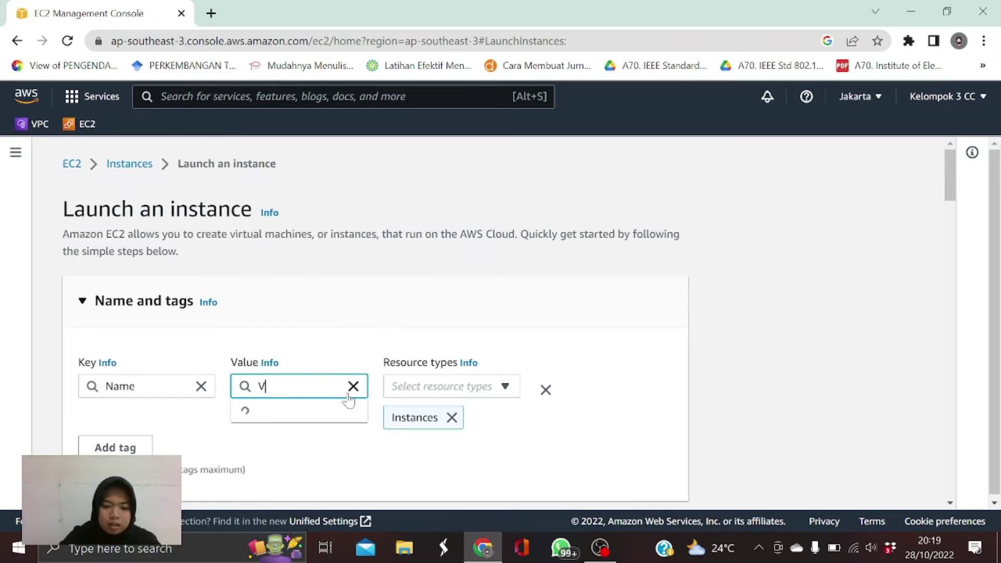
{"action": "type", "text": "PC-A-EC"}
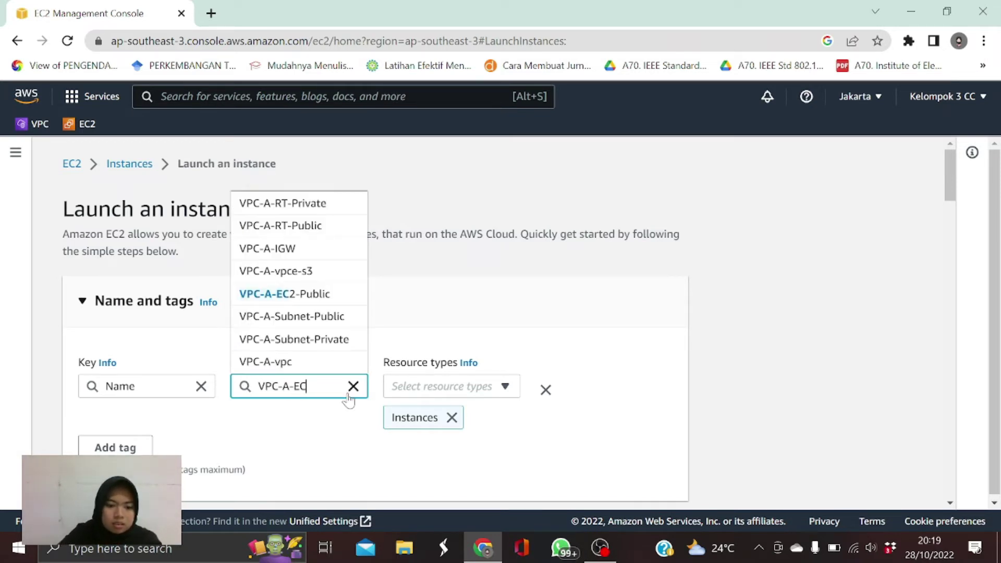
{"action": "type", "text": "2-Pri"}
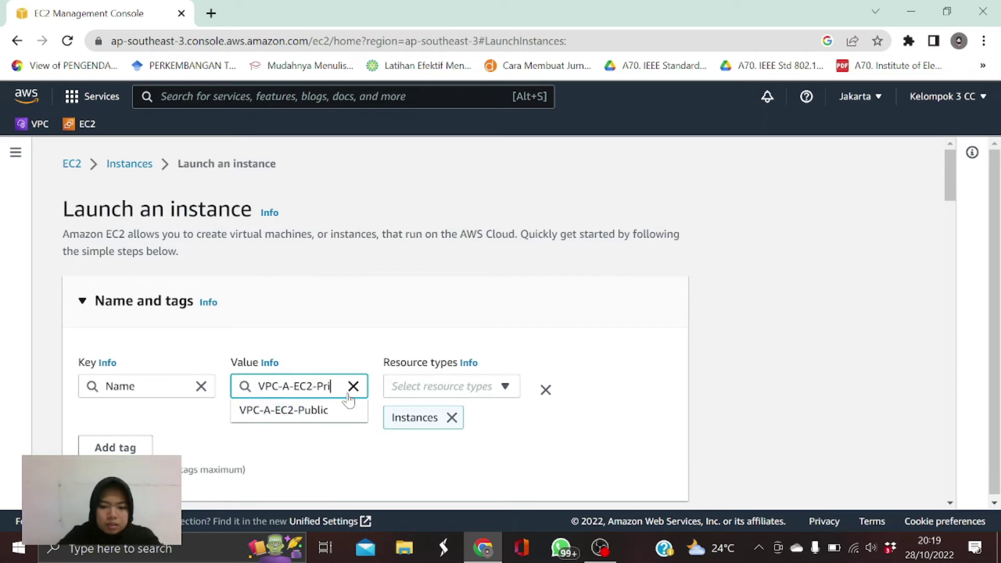
{"action": "type", "text": "vate"}
{"action": "left_click", "coordinate": [367, 447]}
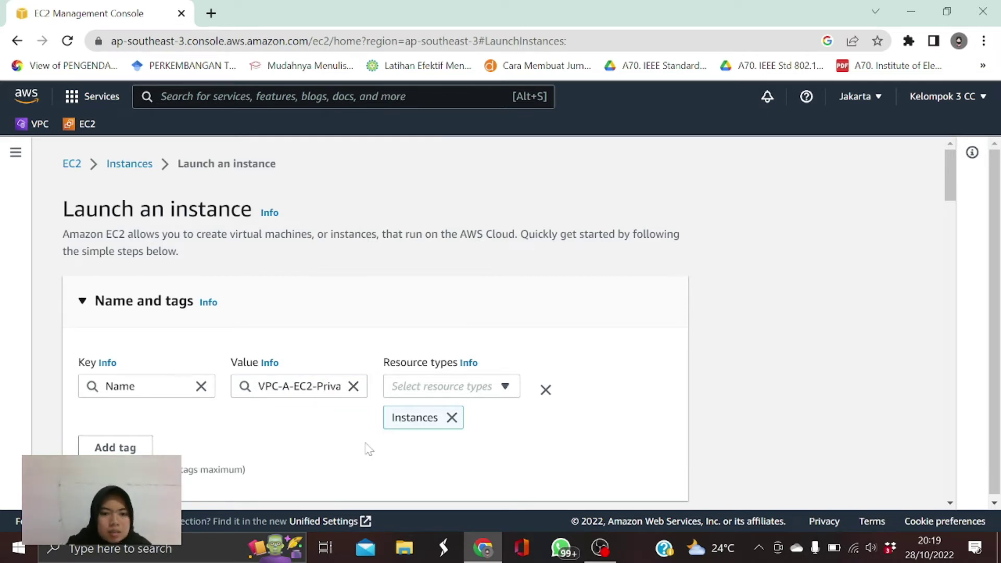
Step: Select the existing RSA key pair named after its owner for the private instance's login
{"action": "scroll", "coordinate": [948, 186], "scroll_direction": "down", "scroll_amount": 2}
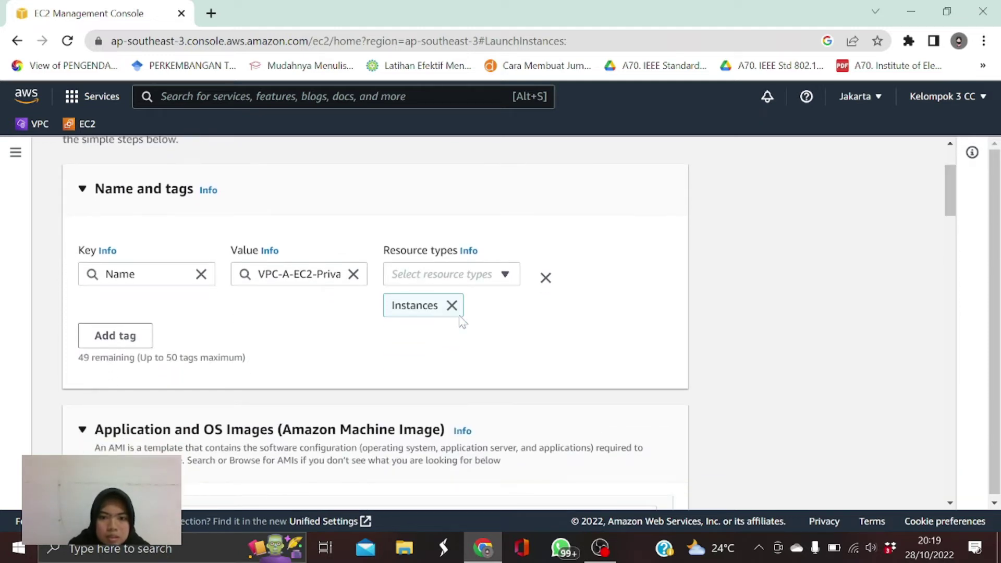
{"action": "left_click_drag", "start_coordinate": [953, 205], "coordinate": [947, 330]}
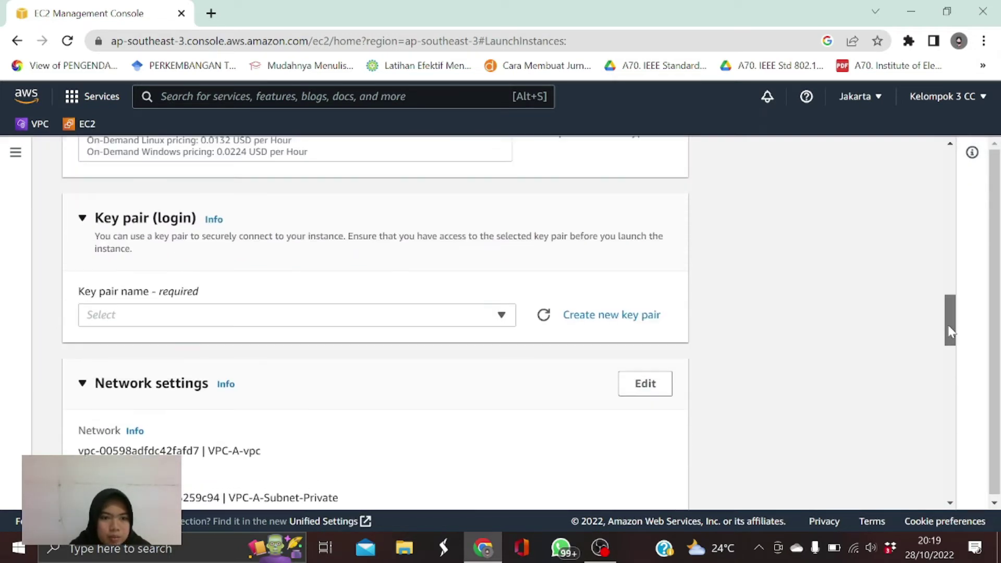
{"action": "left_click", "coordinate": [499, 319]}
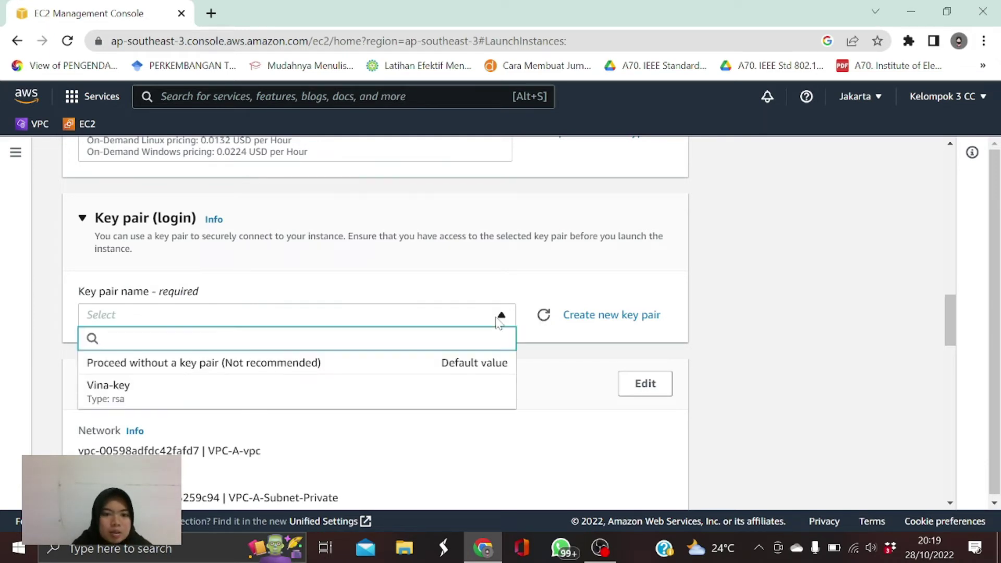
{"action": "left_click", "coordinate": [231, 388]}
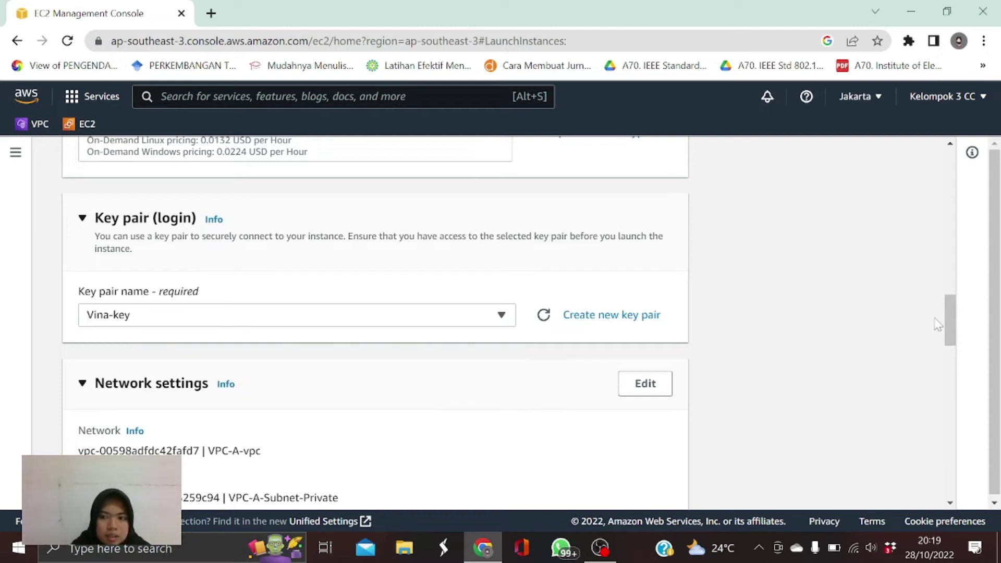
Step: Edit the private instance's network settings and choose VPC-A-Subnet-Private as its subnet
{"action": "left_click_drag", "start_coordinate": [957, 327], "coordinate": [956, 354]}
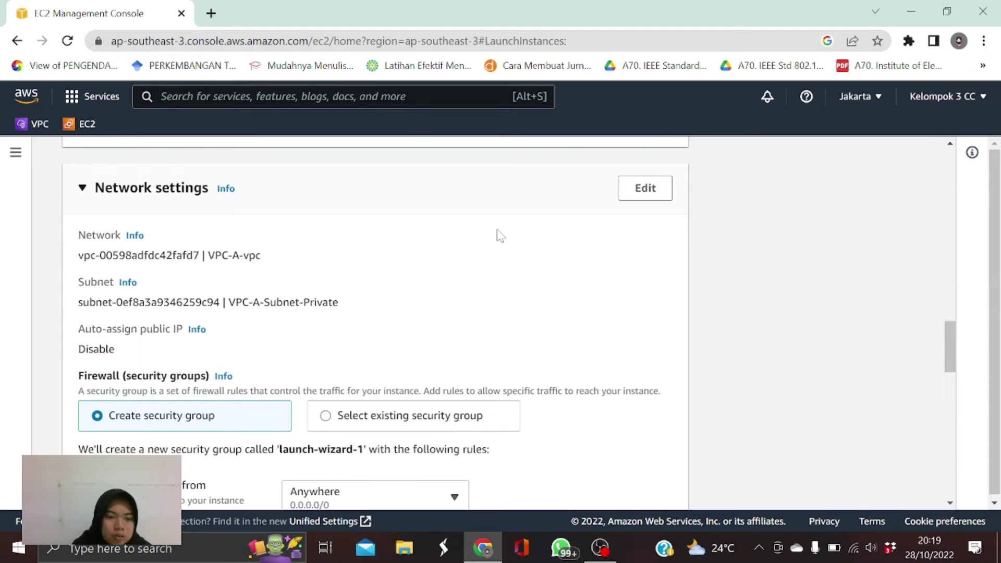
{"action": "left_click", "coordinate": [645, 189]}
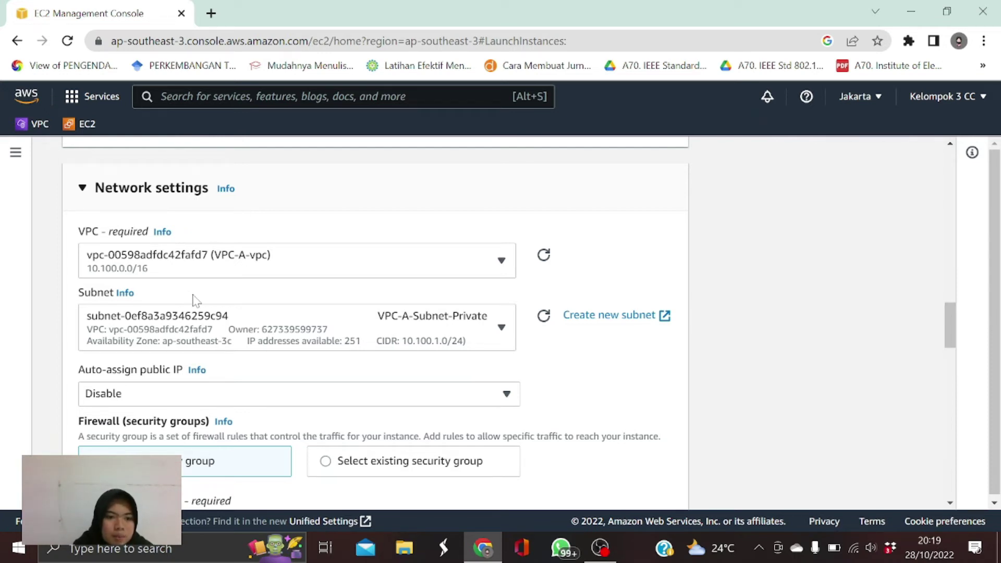
{"action": "left_click", "coordinate": [387, 334]}
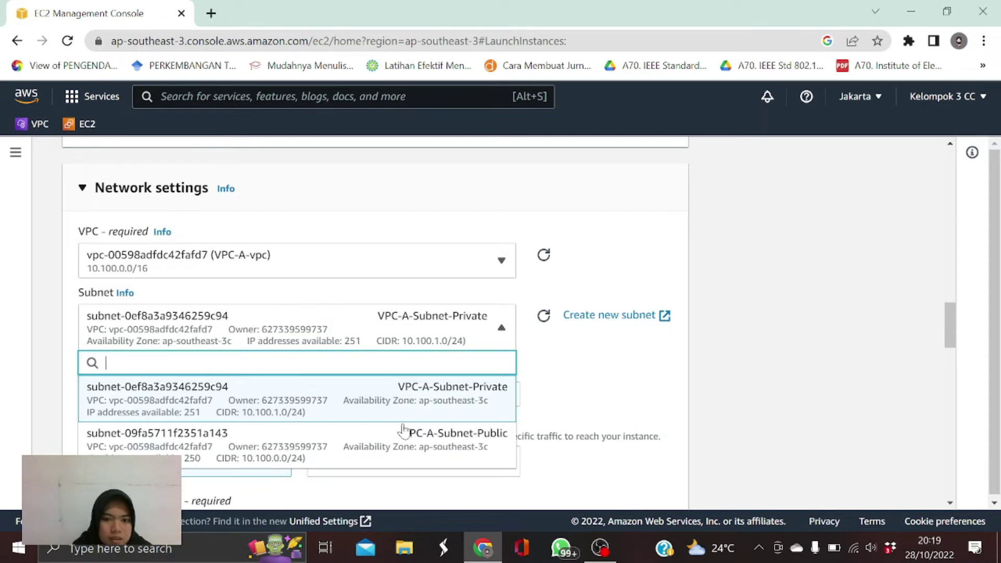
{"action": "left_click", "coordinate": [385, 400]}
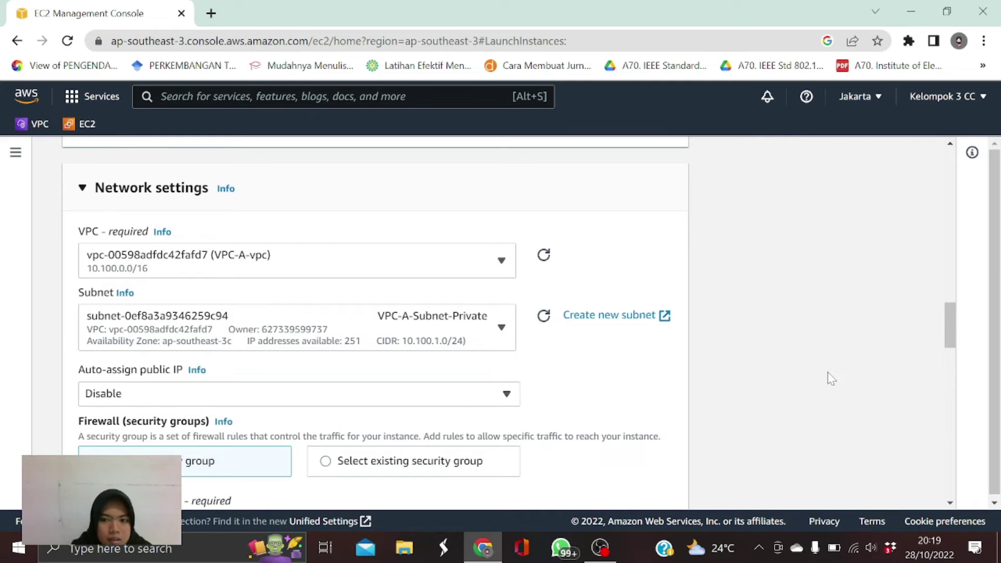
Step: Name the private instance's new security group VPC-A-JKT-Private and enter the same text as its description
{"action": "left_click_drag", "start_coordinate": [949, 333], "coordinate": [949, 369]}
{"action": "left_click", "coordinate": [208, 246]}
{"action": "left_click_drag", "start_coordinate": [172, 246], "coordinate": [68, 249]}
{"action": "key", "text": "BackSpace"}
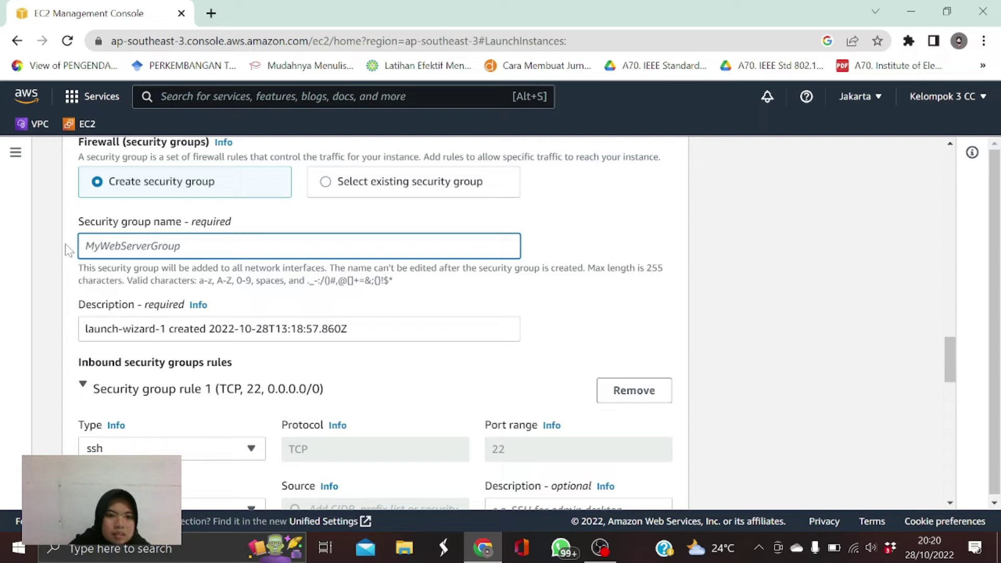
{"action": "type", "text": "VPC-A-JK"}
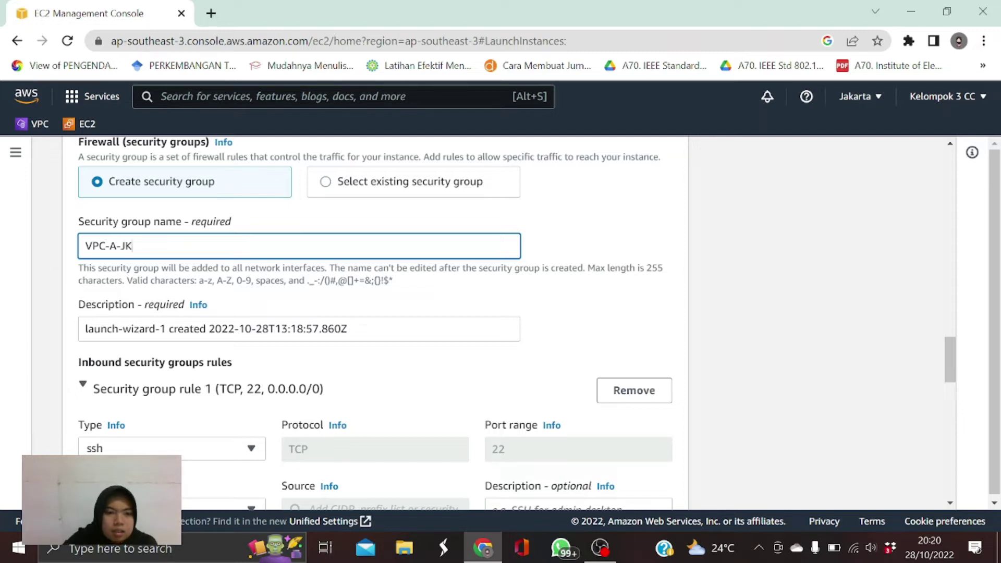
{"action": "type", "text": "T-Private"}
{"action": "key", "text": "ctrl+a"}
{"action": "key", "text": "ctrl+c"}
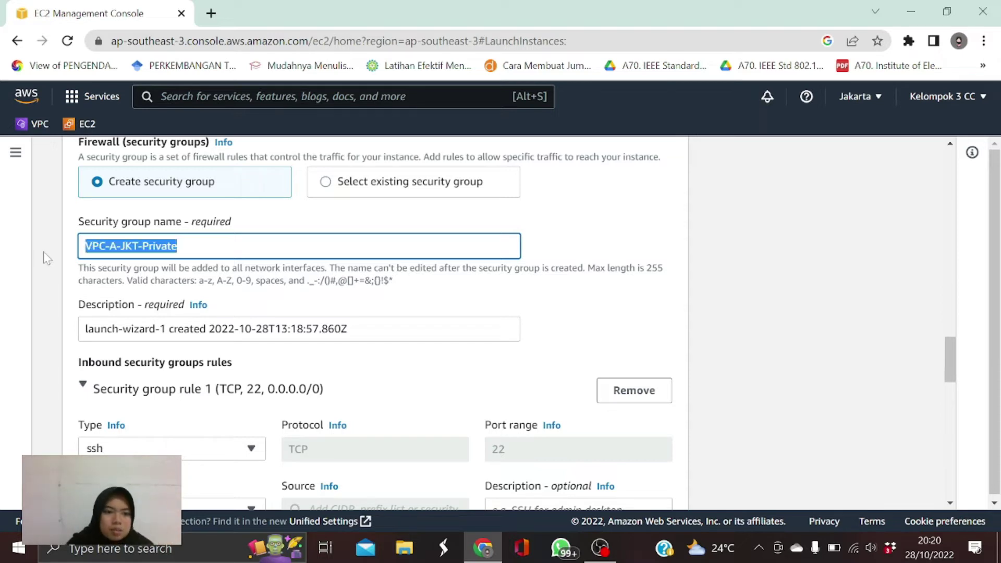
{"action": "left_click_drag", "start_coordinate": [357, 329], "coordinate": [30, 315]}
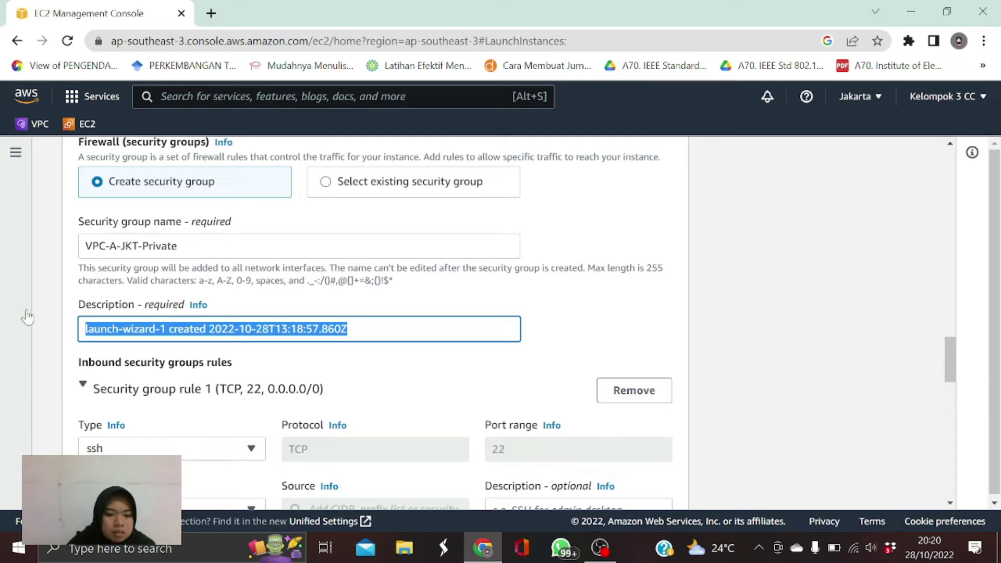
{"action": "key", "text": "ctrl+v"}
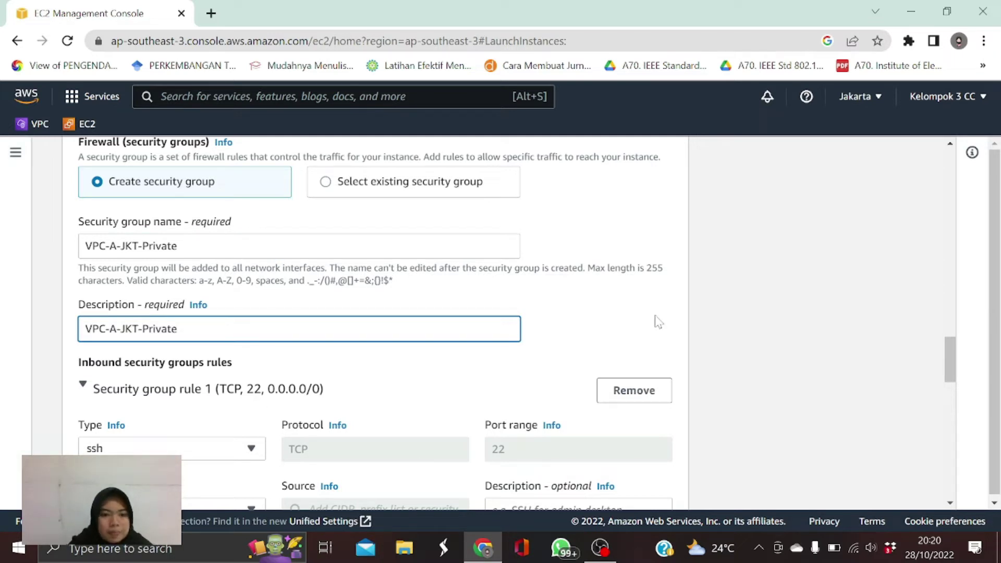
Step: Restrict the security group's ssh inbound rule to a custom source of 10.100.0.0/24
{"action": "left_click_drag", "start_coordinate": [952, 374], "coordinate": [958, 386]}
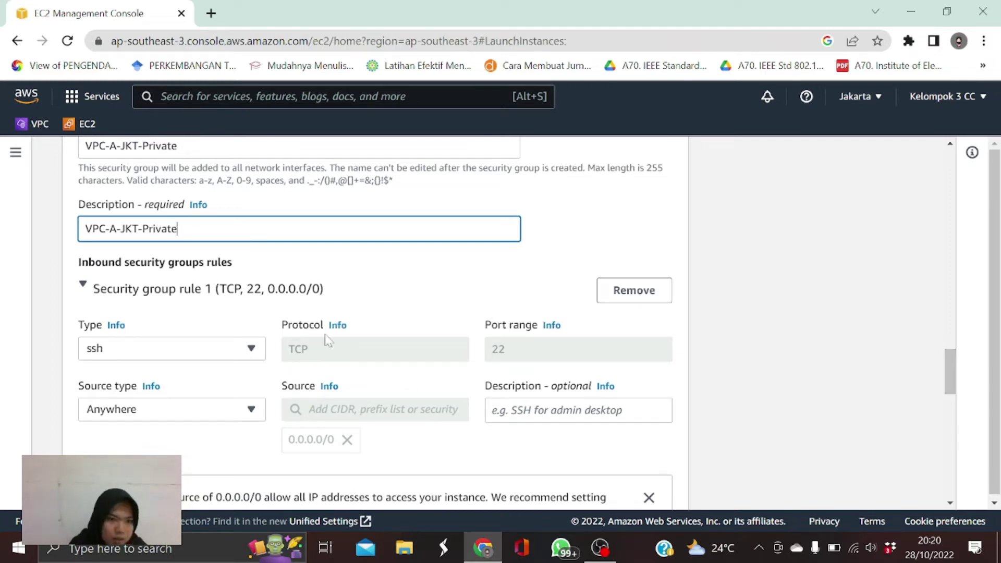
{"action": "left_click", "coordinate": [203, 417]}
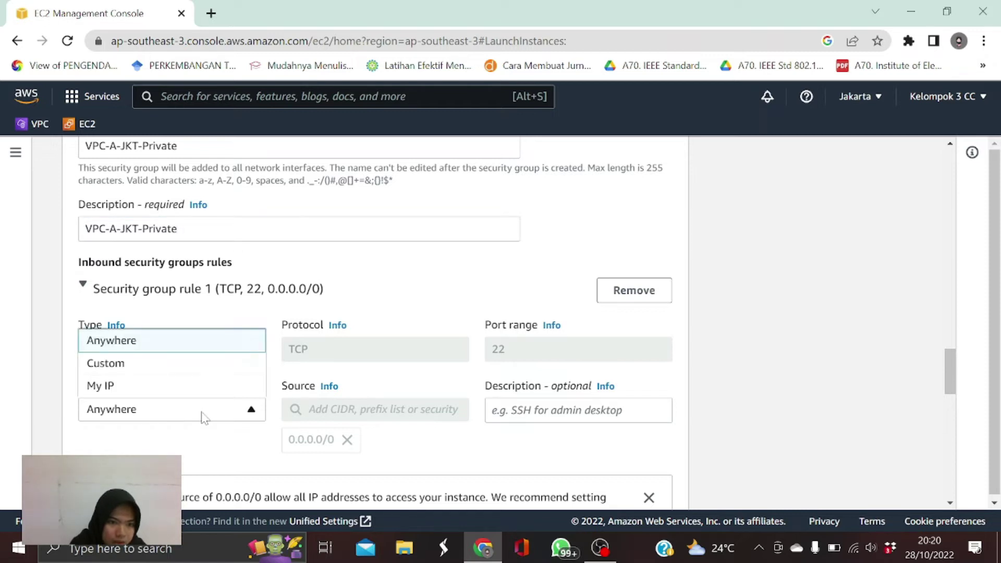
{"action": "left_click", "coordinate": [138, 364]}
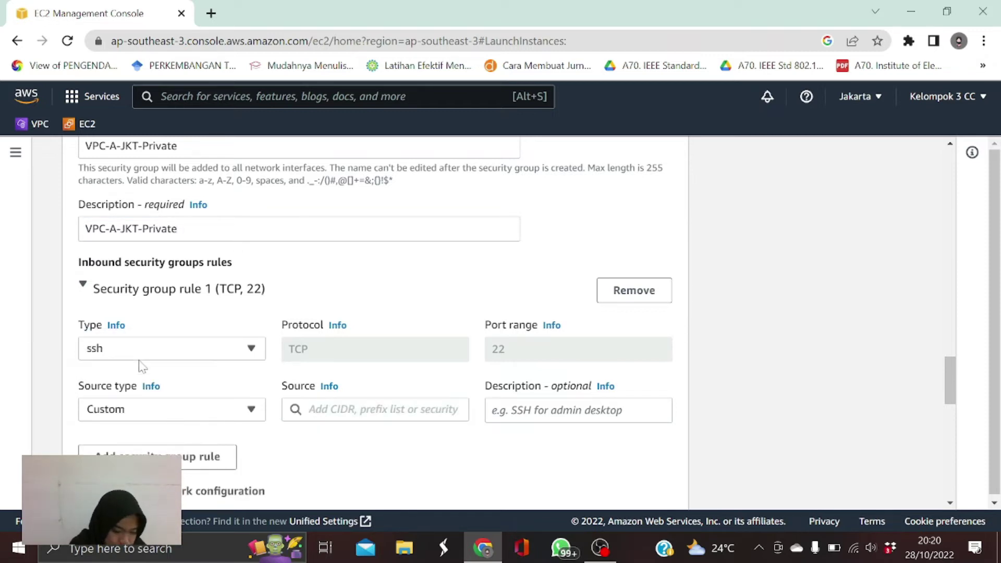
{"action": "left_click", "coordinate": [344, 410]}
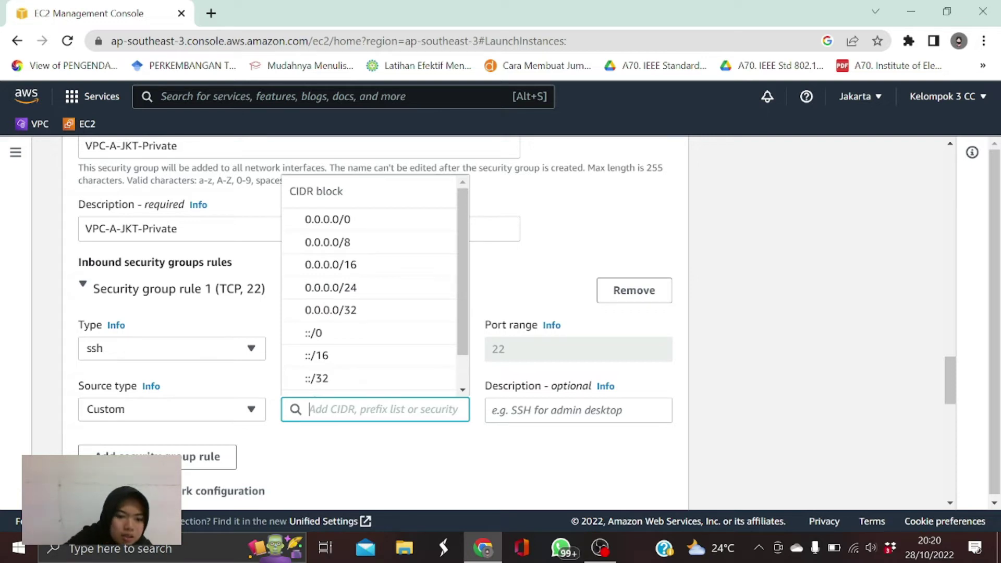
{"action": "type", "text": "10."}
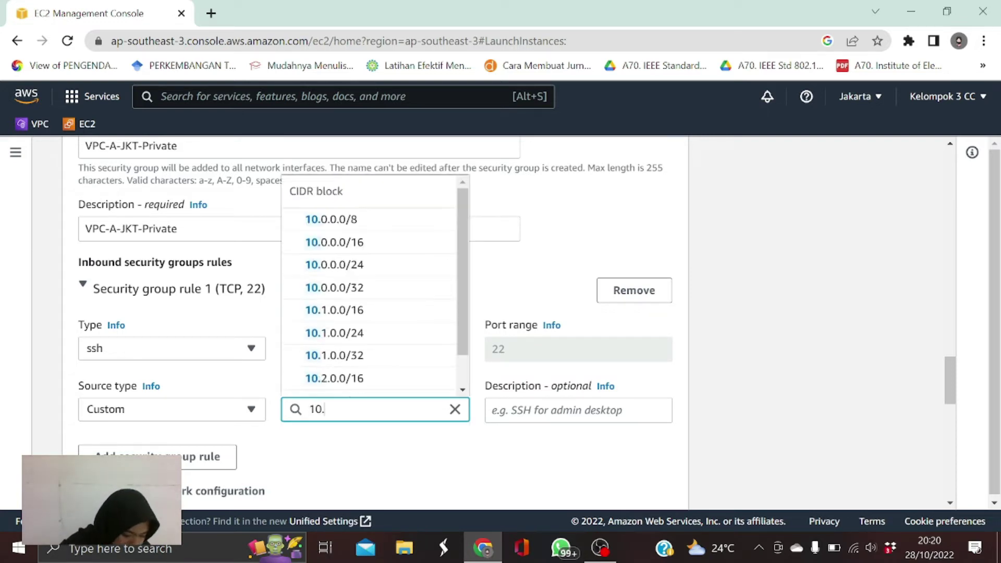
{"action": "type", "text": "10"}
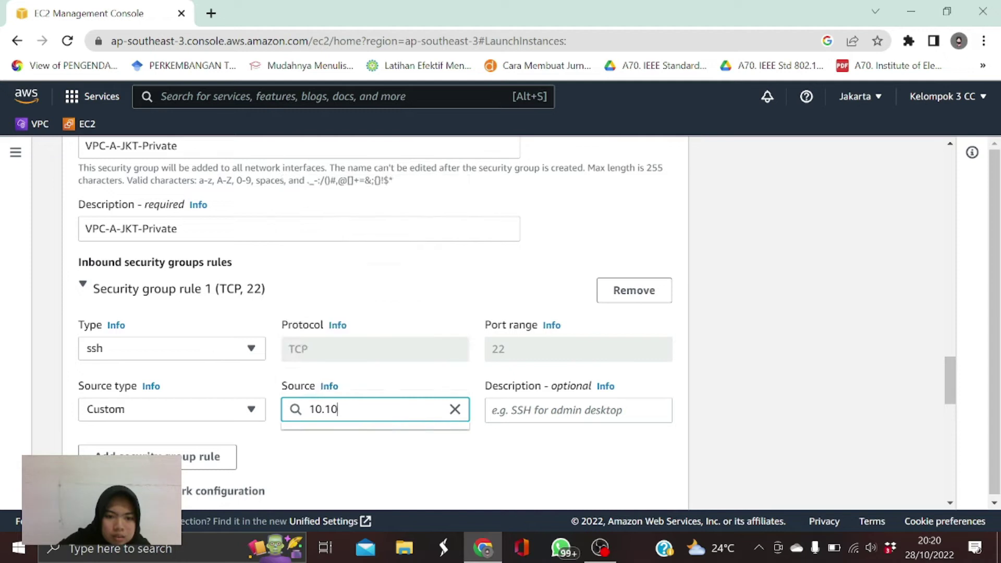
{"action": "type", "text": "0."}
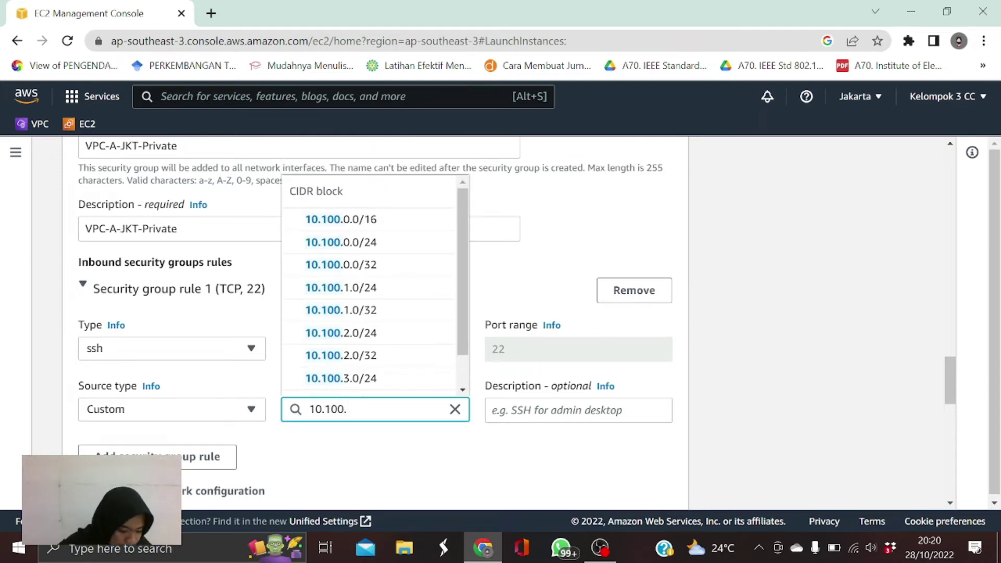
{"action": "type", "text": "0.0/24"}
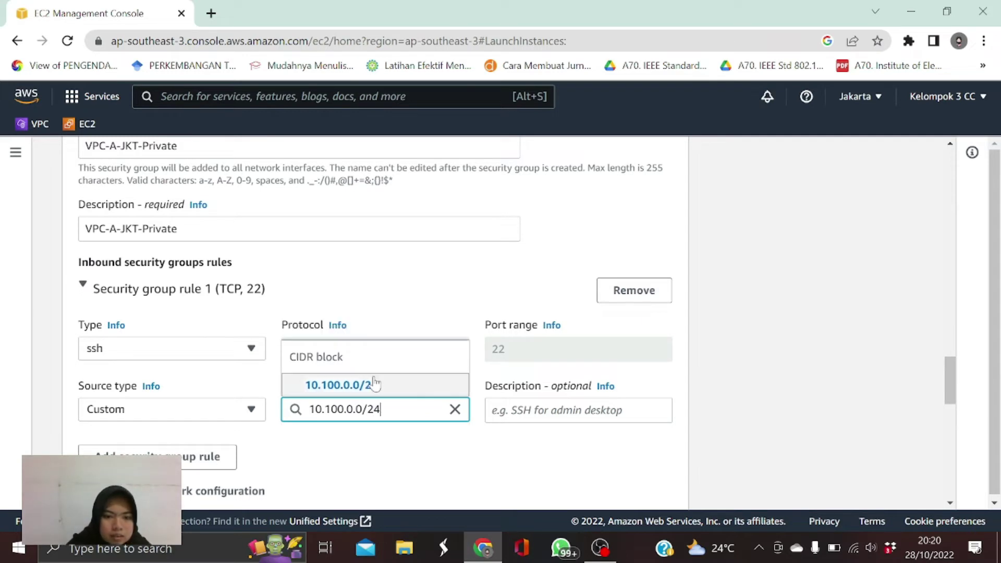
{"action": "left_click", "coordinate": [374, 384]}
Step: Launch the private instance and open the list of all instances
{"action": "left_click_drag", "start_coordinate": [945, 371], "coordinate": [959, 547]}
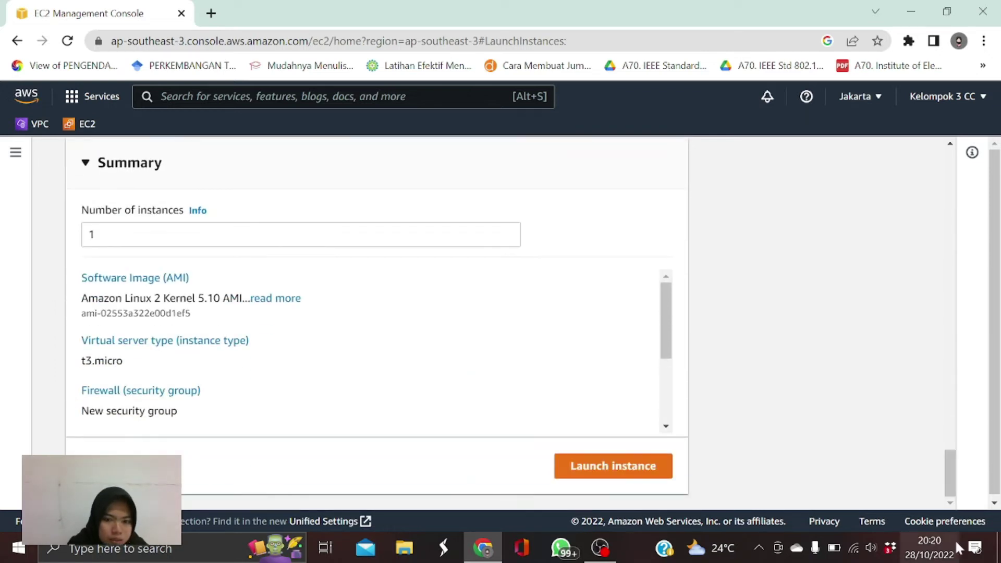
{"action": "left_click", "coordinate": [627, 472]}
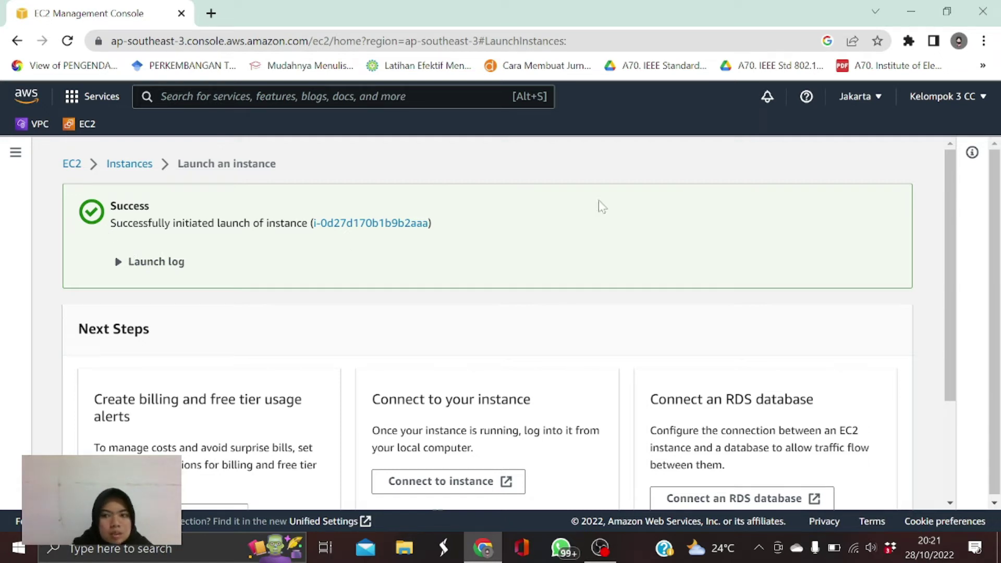
{"action": "scroll", "coordinate": [949, 219], "scroll_direction": "down", "scroll_amount": 3}
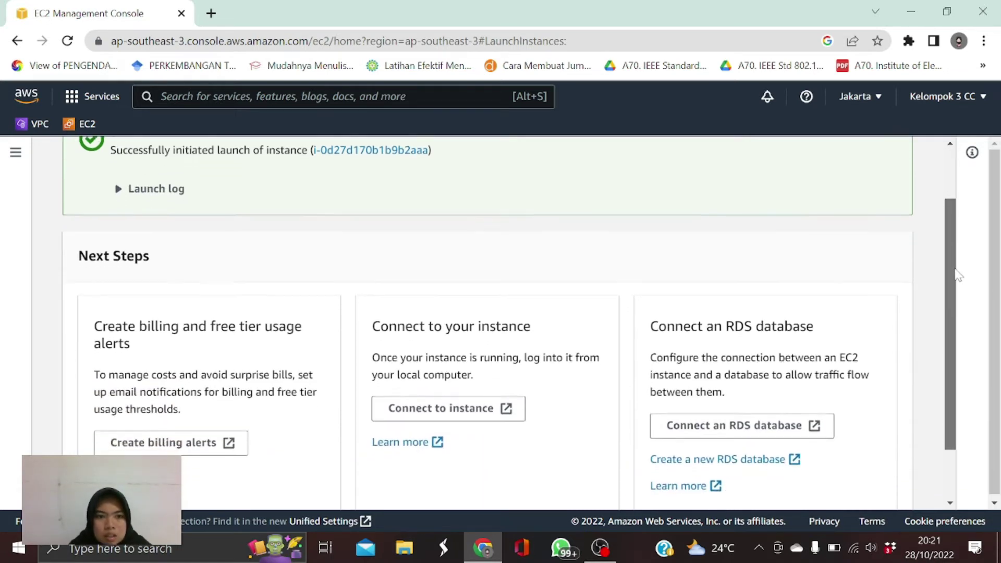
{"action": "left_click_drag", "start_coordinate": [953, 304], "coordinate": [946, 370]}
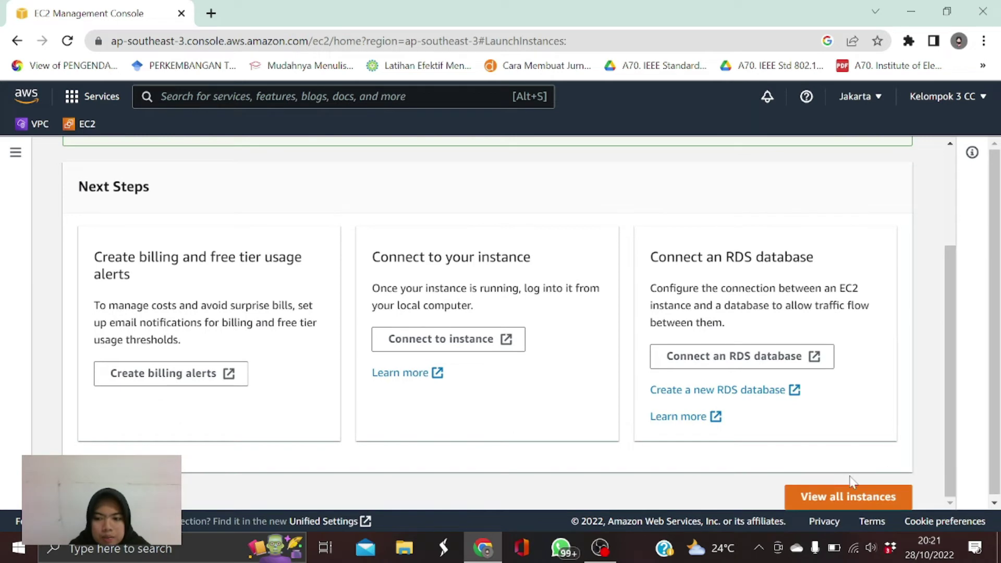
{"action": "left_click", "coordinate": [819, 498]}
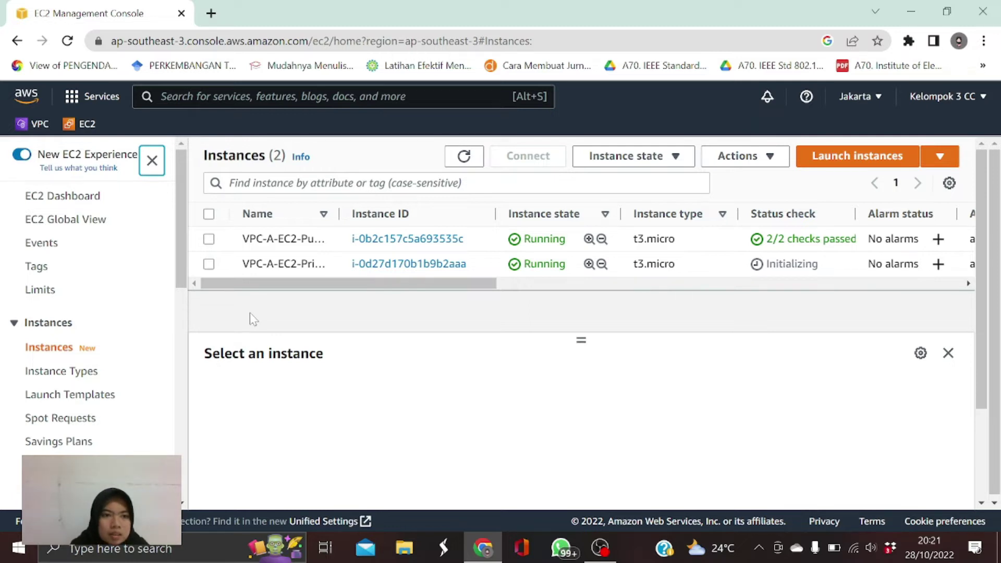
Step: Start creating another VPC in the VPC service and set its auto-generated name tag to VPC-B
{"action": "left_click", "coordinate": [72, 99]}
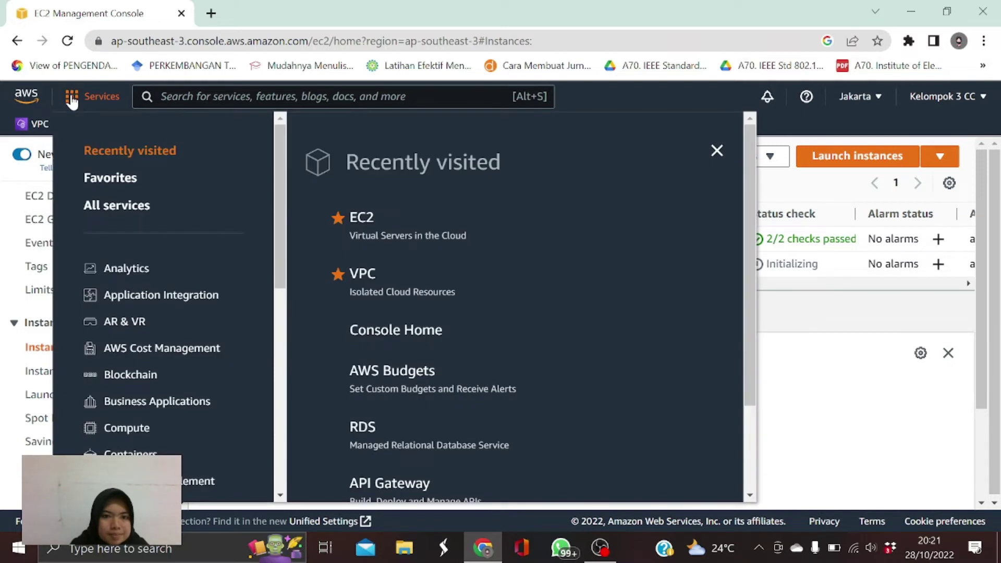
{"action": "left_click", "coordinate": [363, 282]}
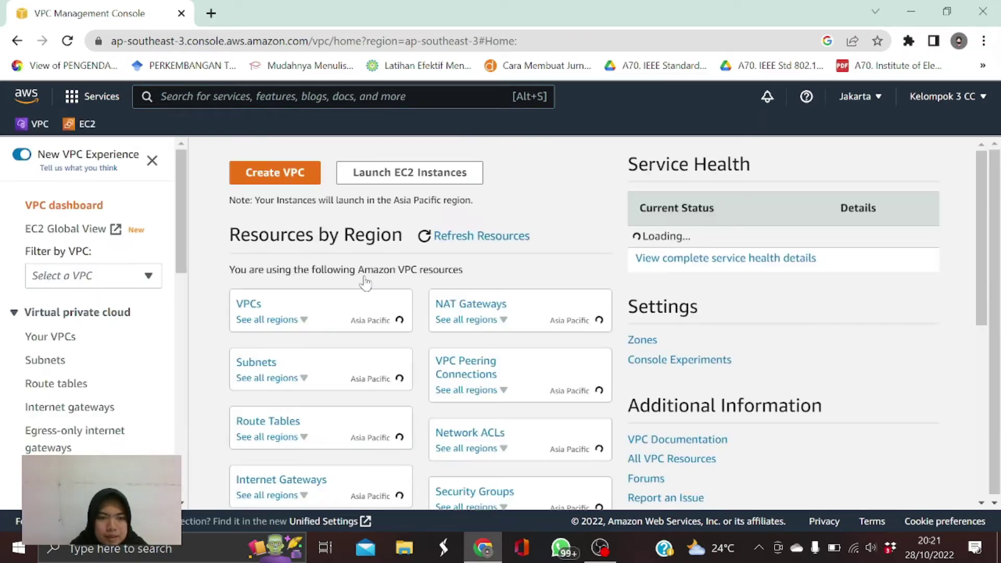
{"action": "left_click", "coordinate": [268, 177]}
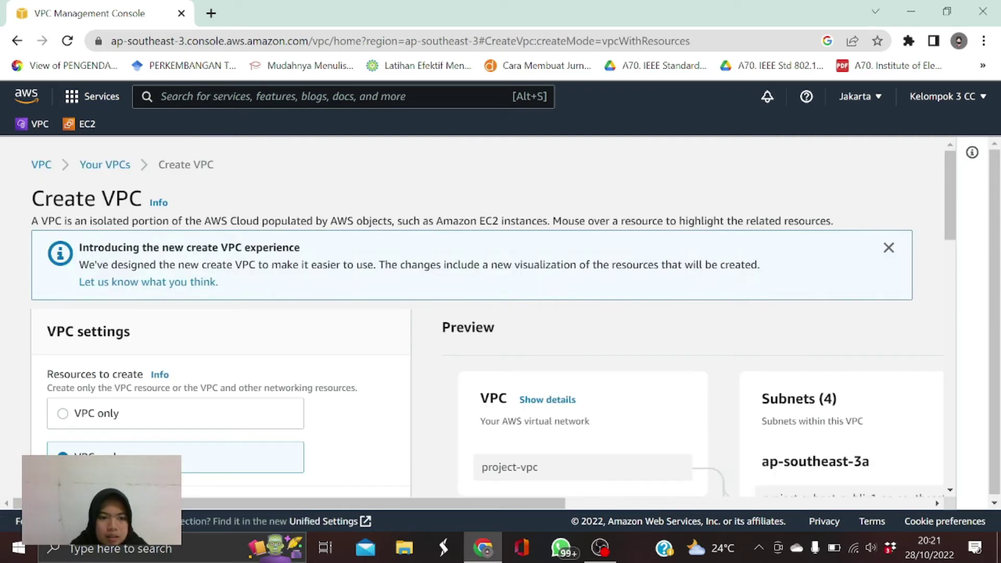
{"action": "left_click_drag", "start_coordinate": [950, 207], "coordinate": [950, 275]}
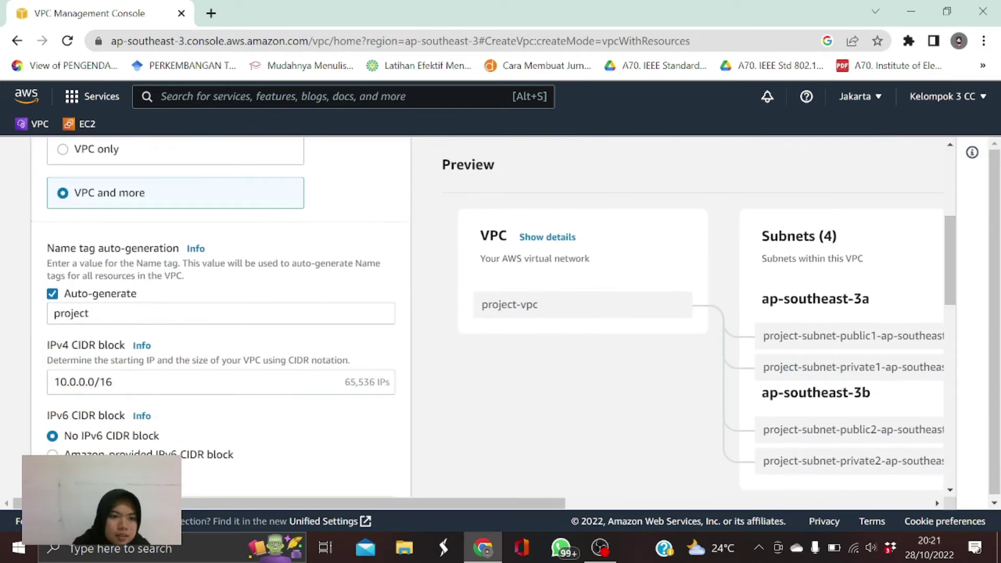
{"action": "left_click", "coordinate": [90, 314]}
{"action": "left_click", "coordinate": [32, 315]}
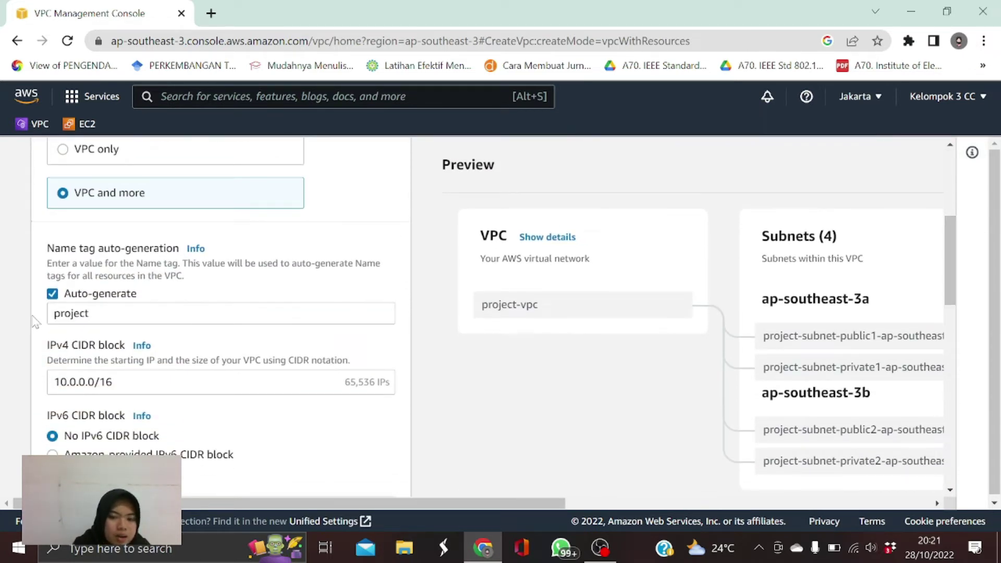
{"action": "left_click_drag", "start_coordinate": [89, 314], "coordinate": [29, 323]}
{"action": "type", "text": "VPC-B"}
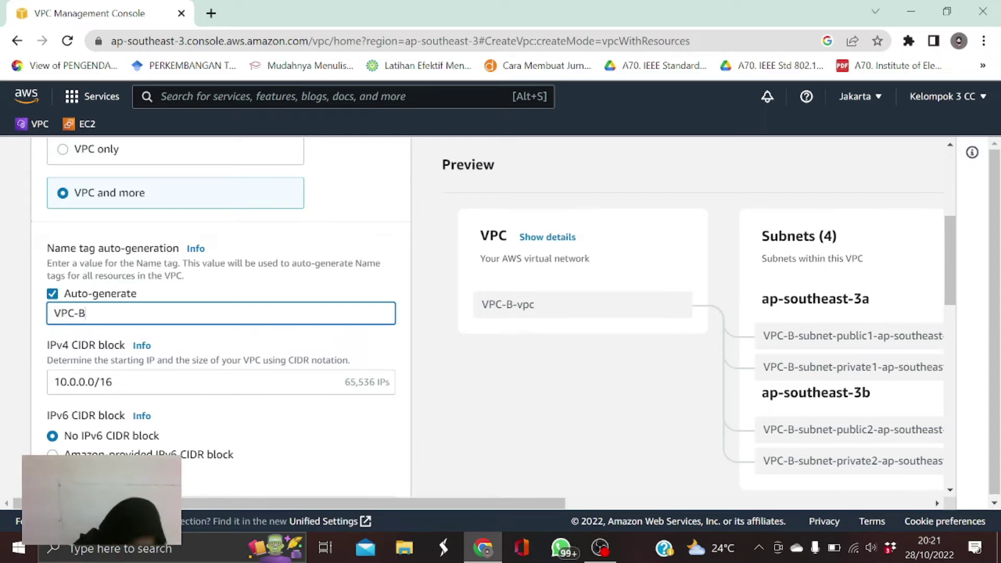
Step: Set the new VPC's IPv4 CIDR block to 10.200.0.0/16
{"action": "left_click_drag", "start_coordinate": [112, 382], "coordinate": [2, 367]}
{"action": "type", "text": "1"}
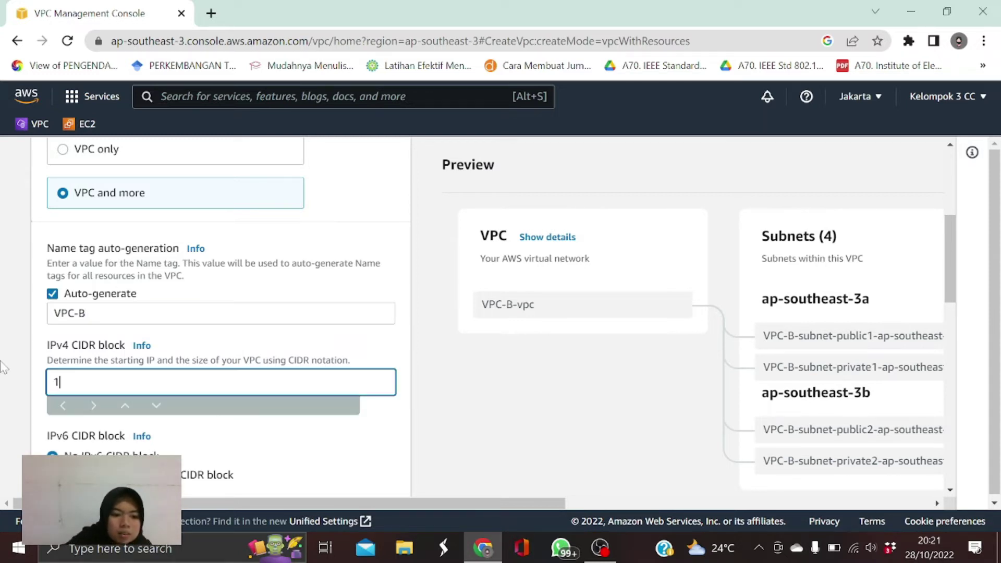
{"action": "type", "text": "0.200."}
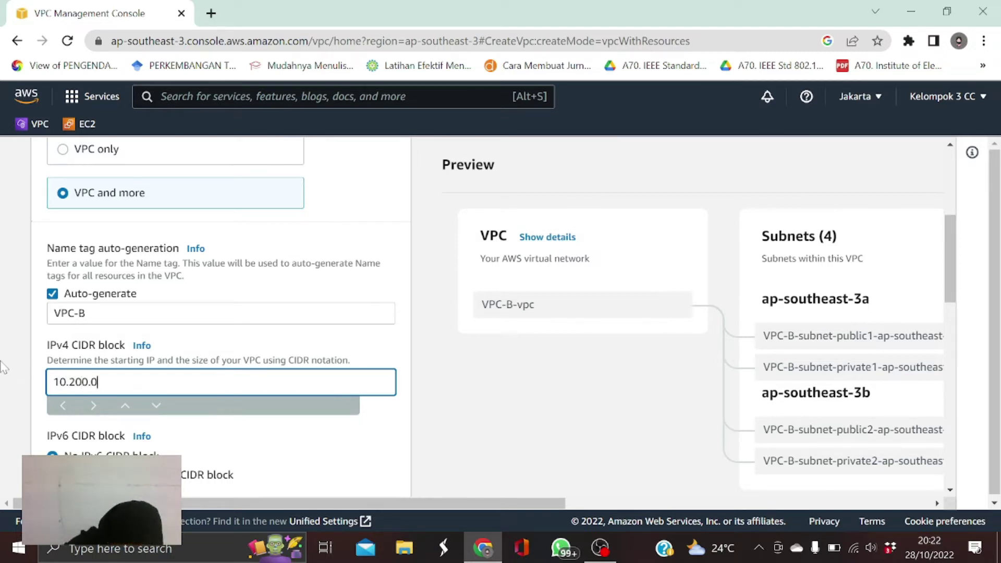
{"action": "type", "text": "0.0/16"}
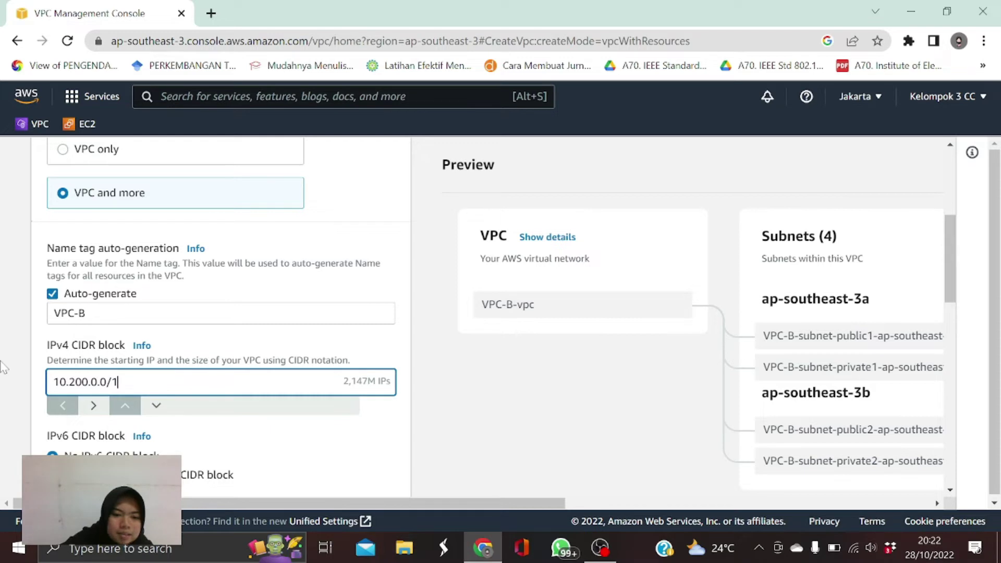
{"action": "left_click", "coordinate": [492, 423]}
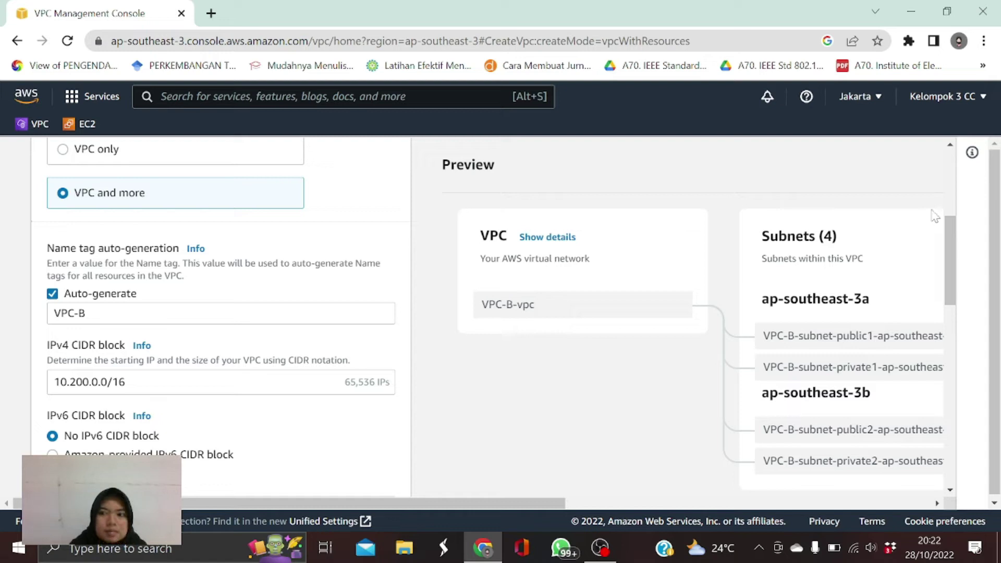
Step: Limit VPC-B to 1 Availability Zone, keep the remaining default options and create the VPC
{"action": "left_click_drag", "start_coordinate": [945, 245], "coordinate": [947, 316]}
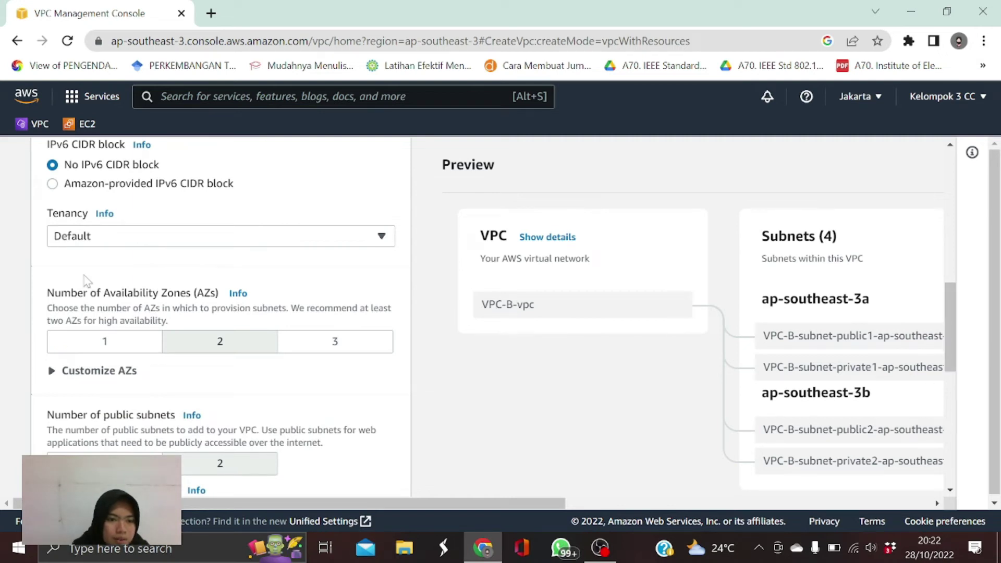
{"action": "left_click", "coordinate": [112, 344]}
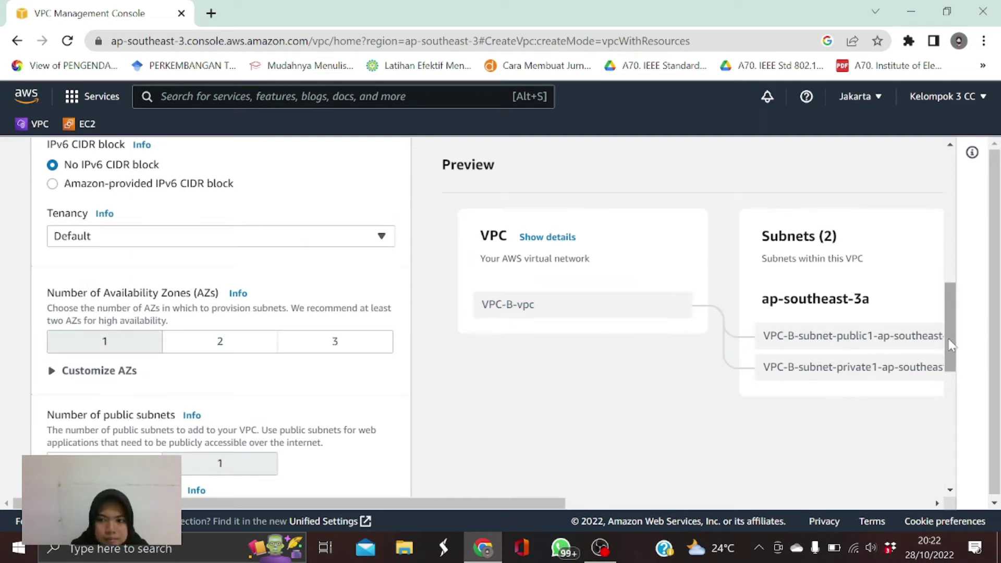
{"action": "left_click_drag", "start_coordinate": [951, 346], "coordinate": [965, 468]}
{"action": "scroll", "coordinate": [952, 413], "scroll_direction": "down", "scroll_amount": 1}
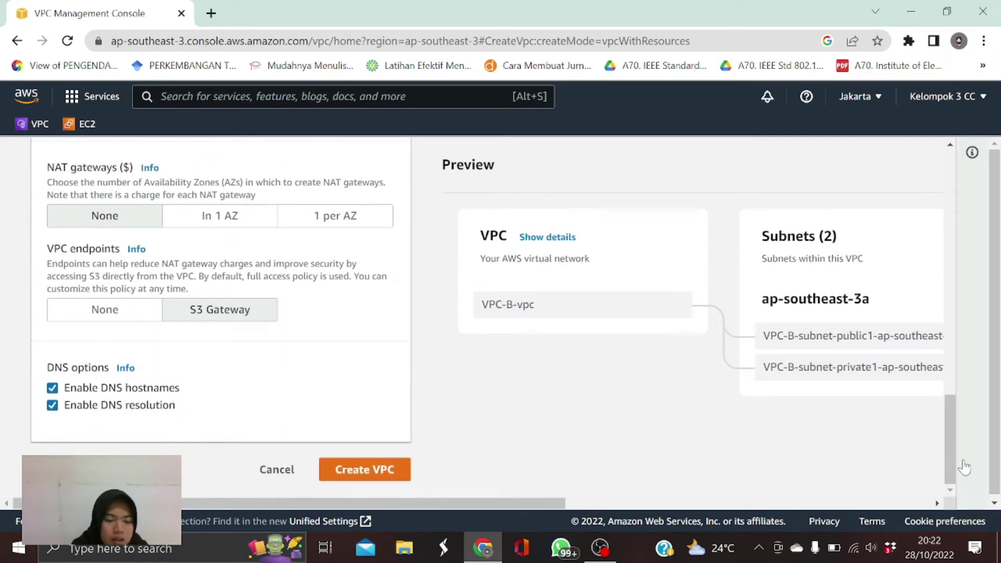
{"action": "left_click", "coordinate": [366, 475]}
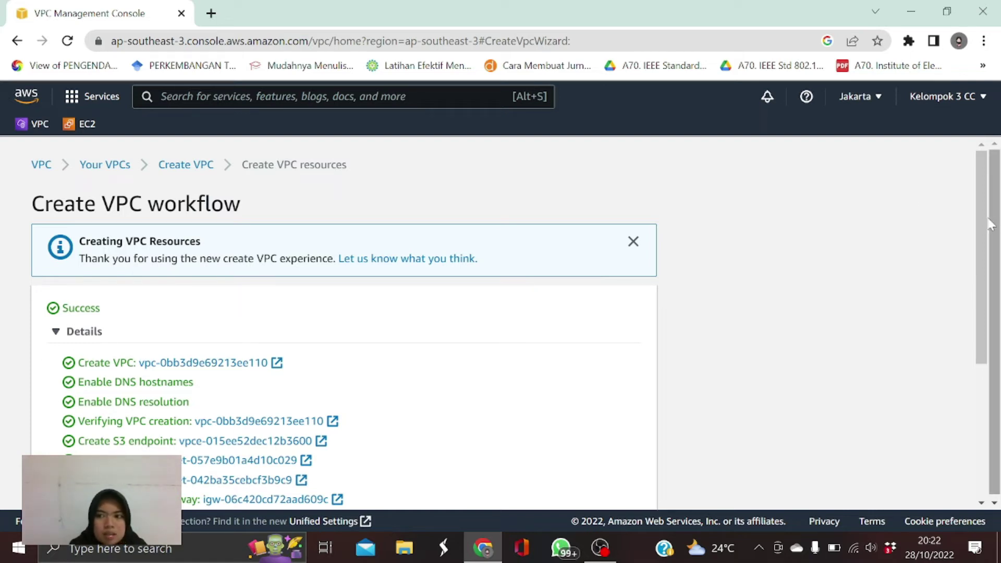
Step: Open the details of the newly created VPC-B and go to the list of all VPCs
{"action": "left_click_drag", "start_coordinate": [980, 223], "coordinate": [980, 356]}
{"action": "left_click", "coordinate": [605, 485]}
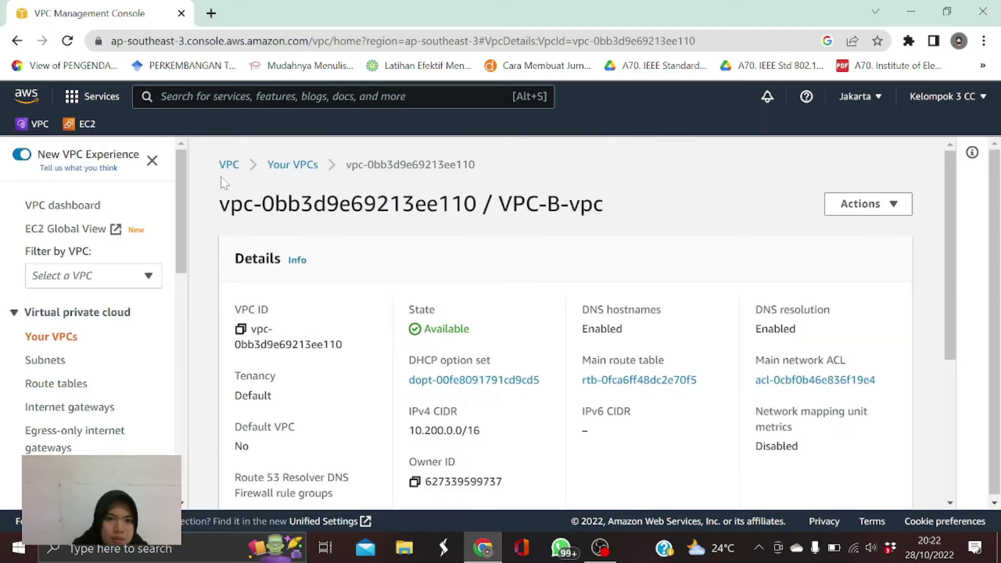
{"action": "left_click", "coordinate": [296, 165]}
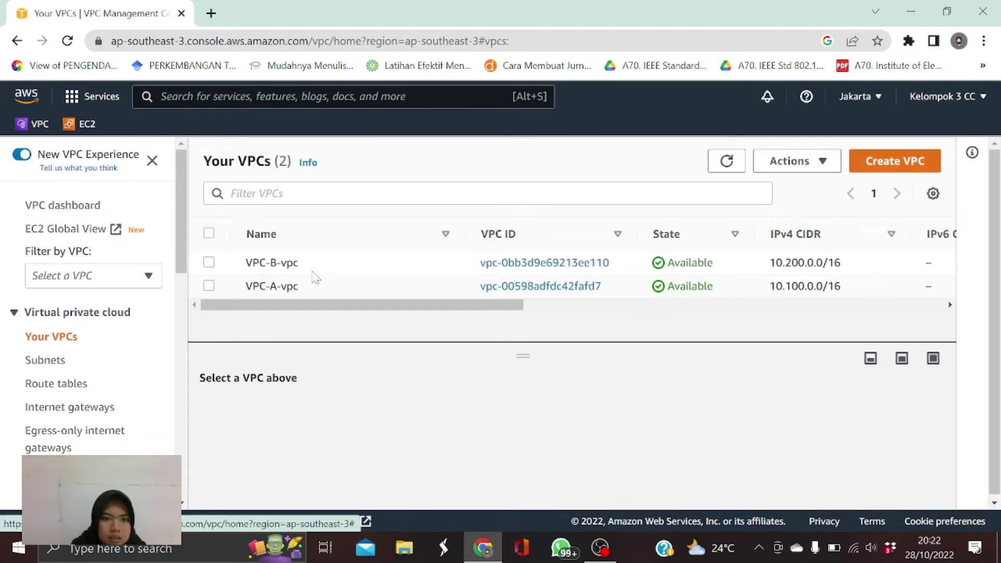
{"action": "left_click_drag", "start_coordinate": [344, 308], "coordinate": [308, 328]}
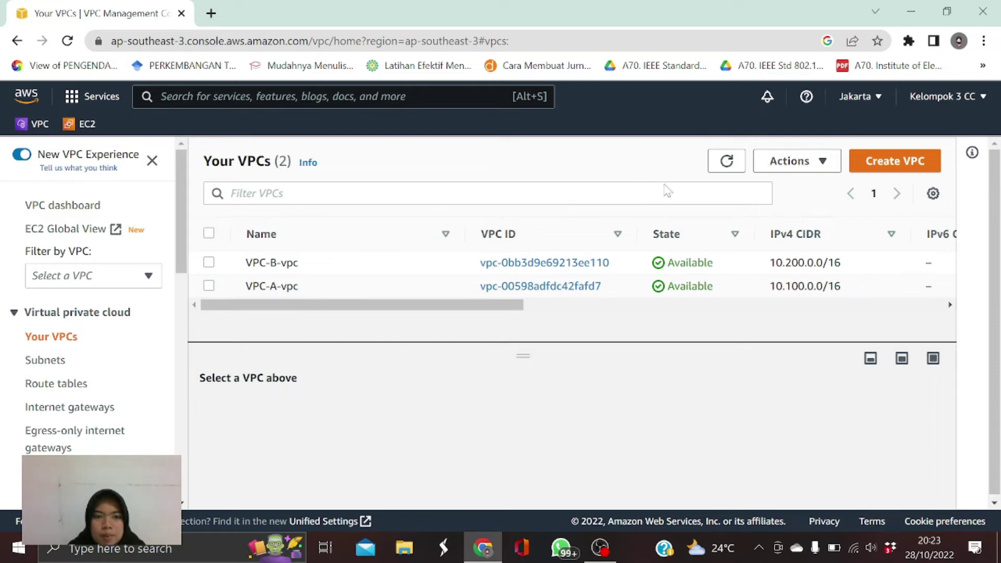
Step: Create a default VPC in the current region
{"action": "left_click", "coordinate": [798, 166]}
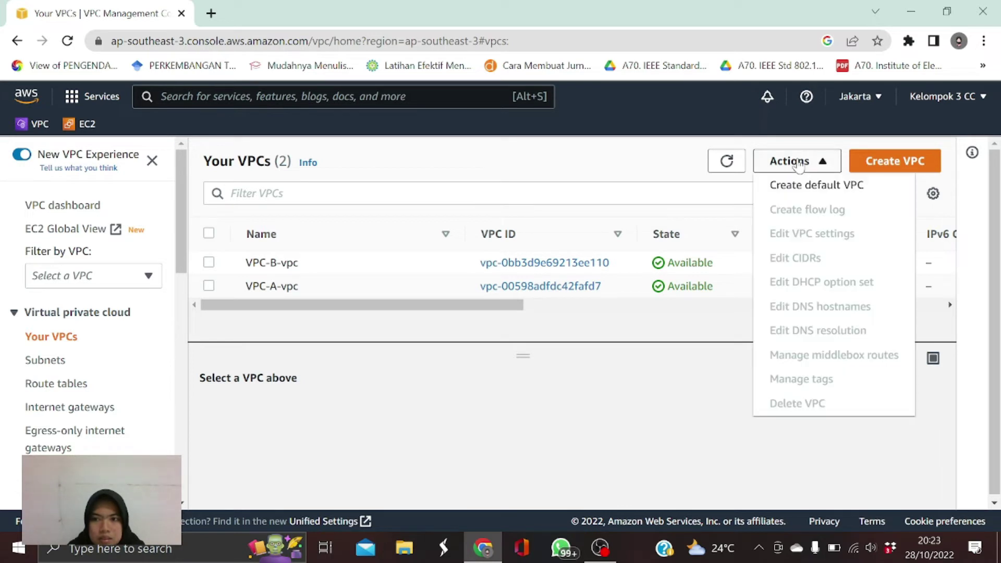
{"action": "left_click", "coordinate": [807, 197]}
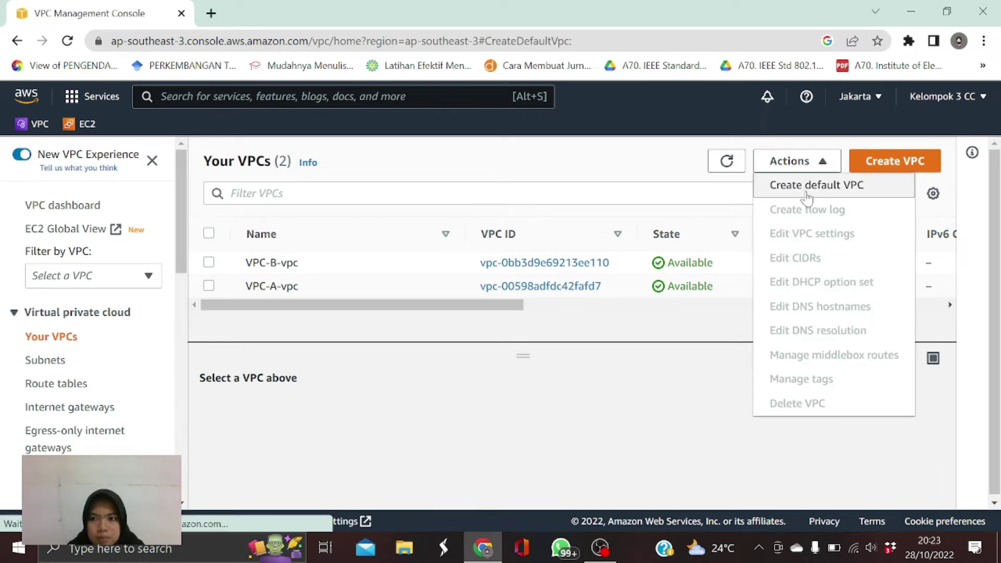
{"action": "left_click", "coordinate": [572, 369]}
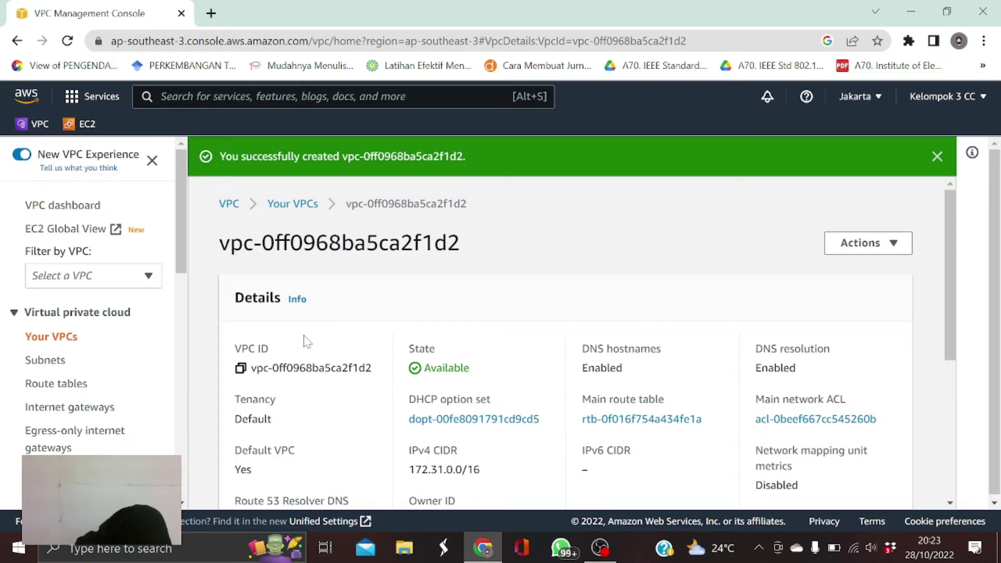
Step: Delete the subnets VPC-B-subnet-public1-ap-southeast-3a and VPC-B-subnet-private1-ap-southeast-3a together, then dismiss the notification
{"action": "left_click", "coordinate": [40, 364]}
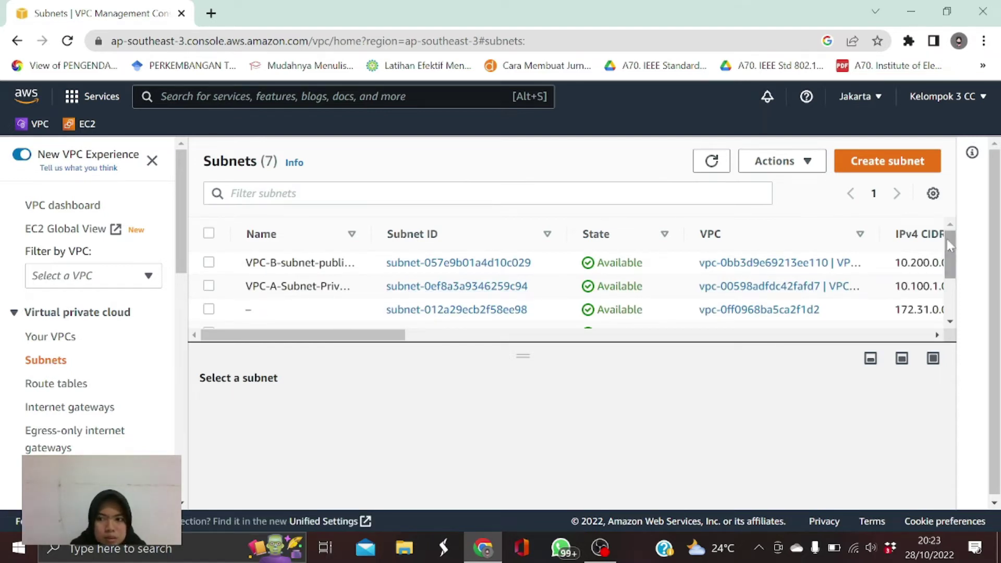
{"action": "left_click_drag", "start_coordinate": [949, 251], "coordinate": [952, 214]}
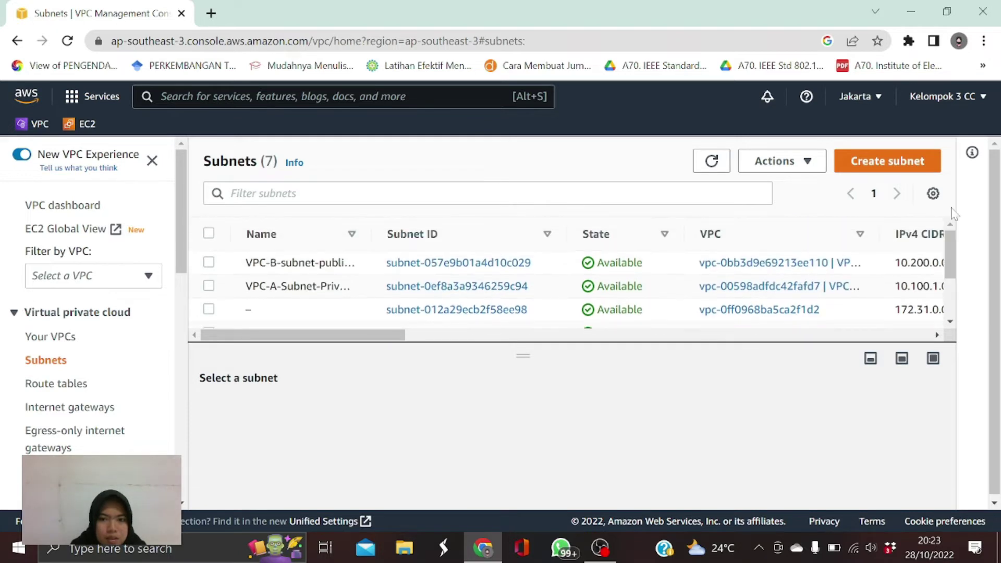
{"action": "left_click", "coordinate": [208, 264]}
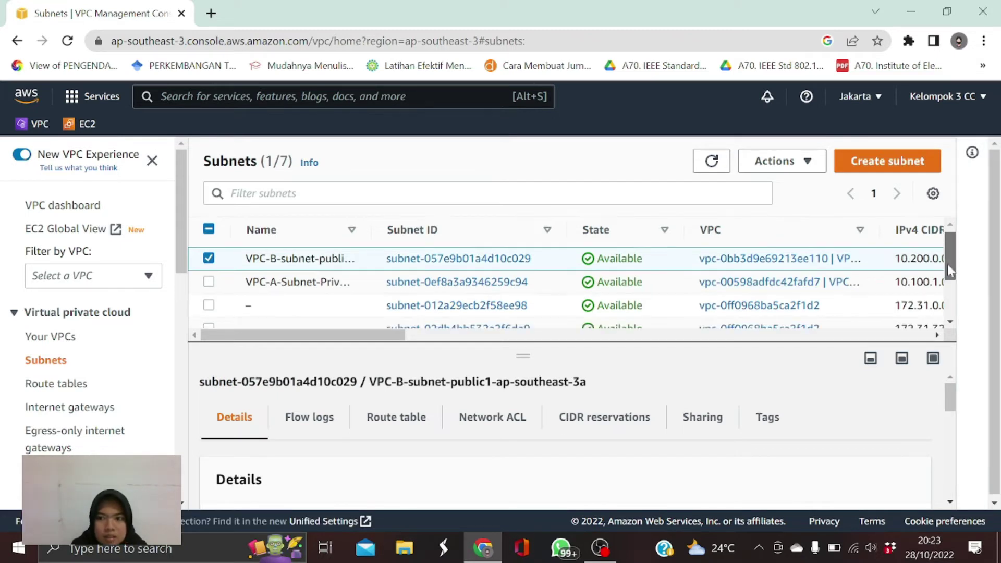
{"action": "left_click_drag", "start_coordinate": [946, 264], "coordinate": [949, 299]}
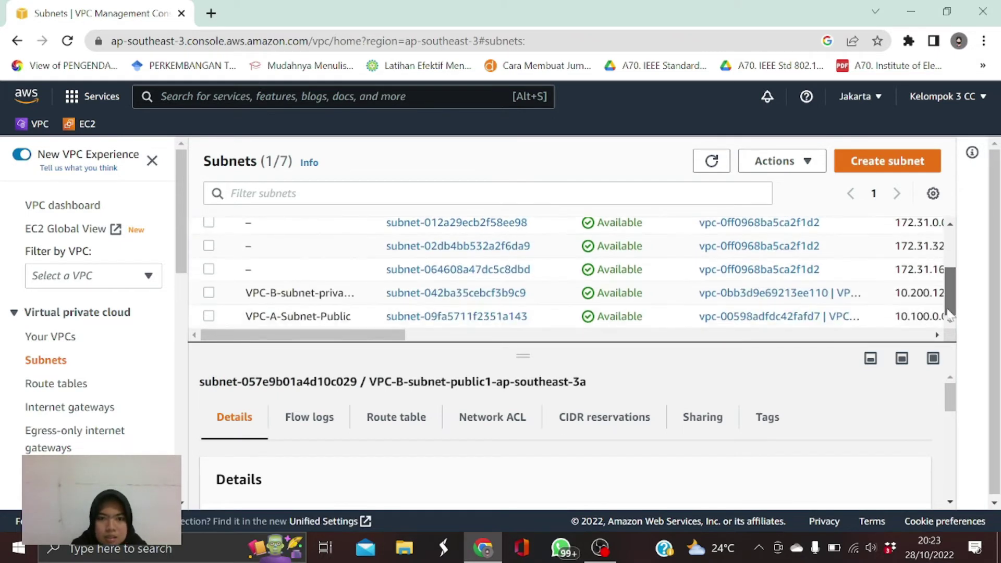
{"action": "left_click", "coordinate": [209, 292]}
{"action": "left_click", "coordinate": [781, 165]}
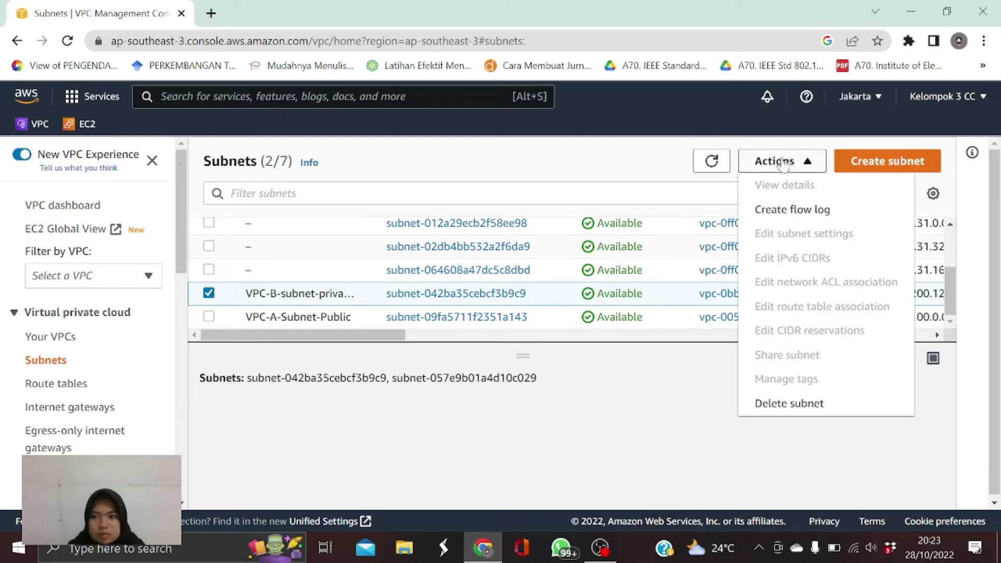
{"action": "left_click", "coordinate": [787, 405]}
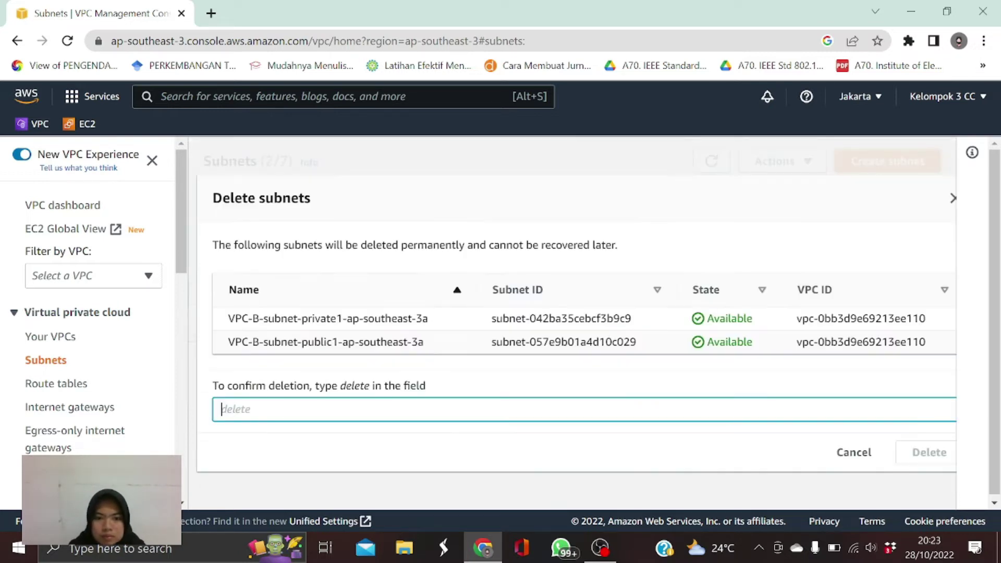
{"action": "type", "text": "D"}
{"action": "key", "text": "BackSpace"}
{"action": "type", "text": "delete"}
{"action": "key", "text": "Return"}
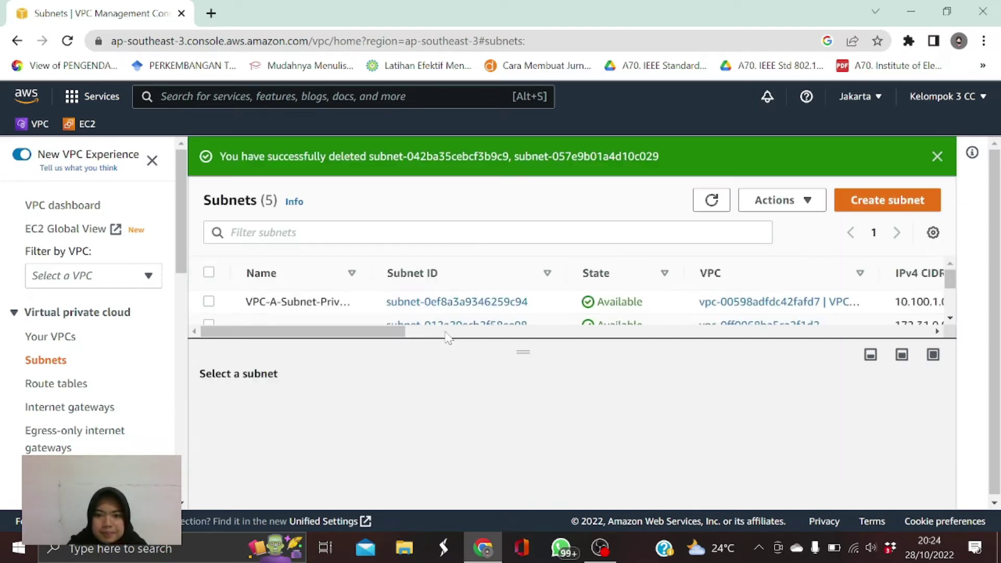
{"action": "left_click", "coordinate": [938, 156]}
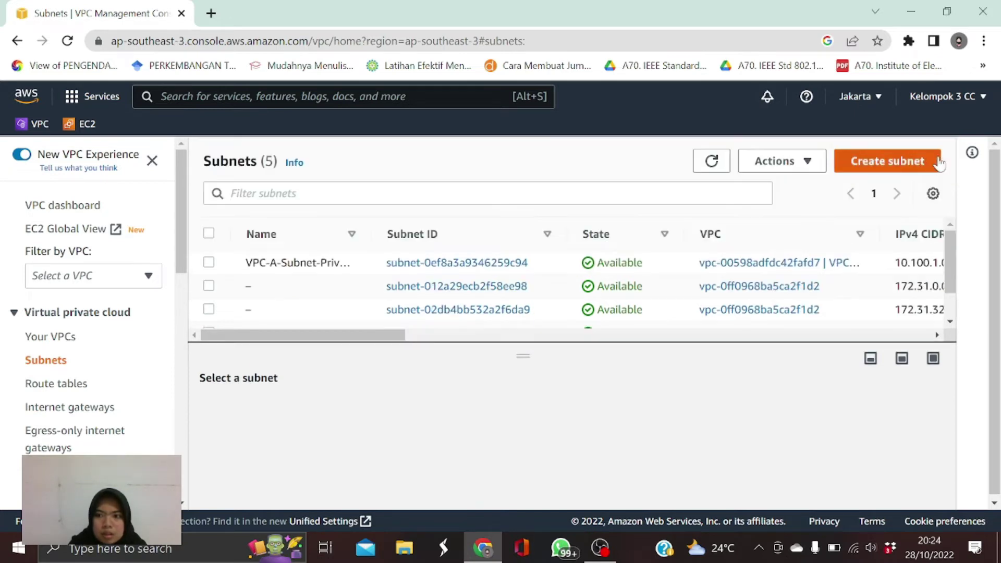
Step: Start creating a subnet in VPC-B-vpc and name it VPC-B-Subnet-Private
{"action": "left_click", "coordinate": [869, 164]}
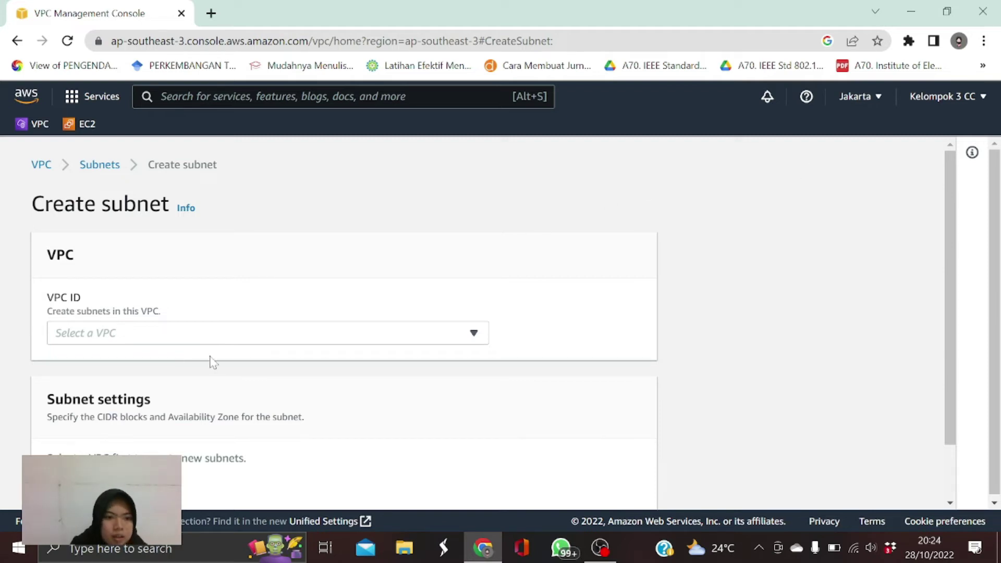
{"action": "left_click", "coordinate": [168, 347]}
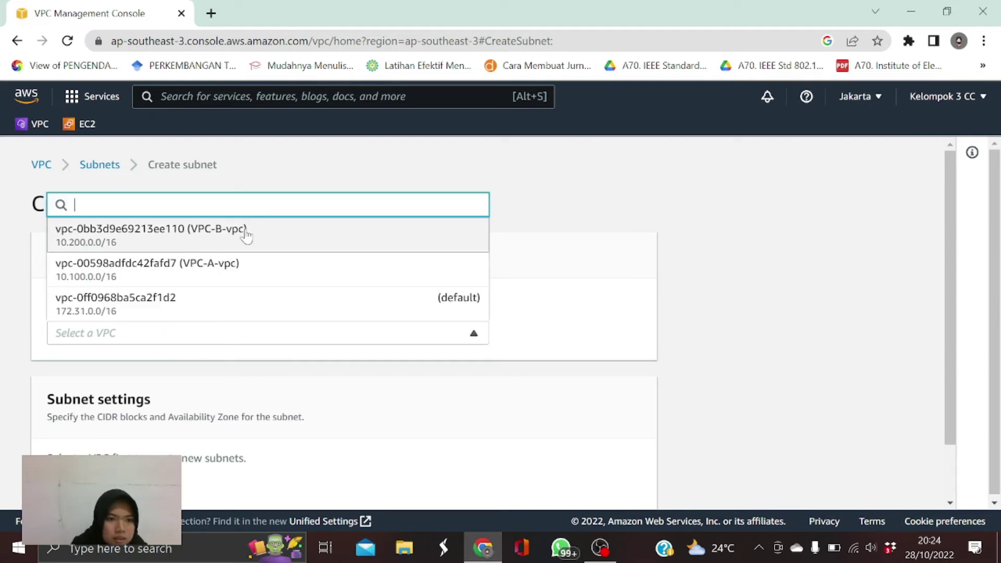
{"action": "left_click", "coordinate": [212, 229]}
{"action": "left_click_drag", "start_coordinate": [945, 243], "coordinate": [945, 371]}
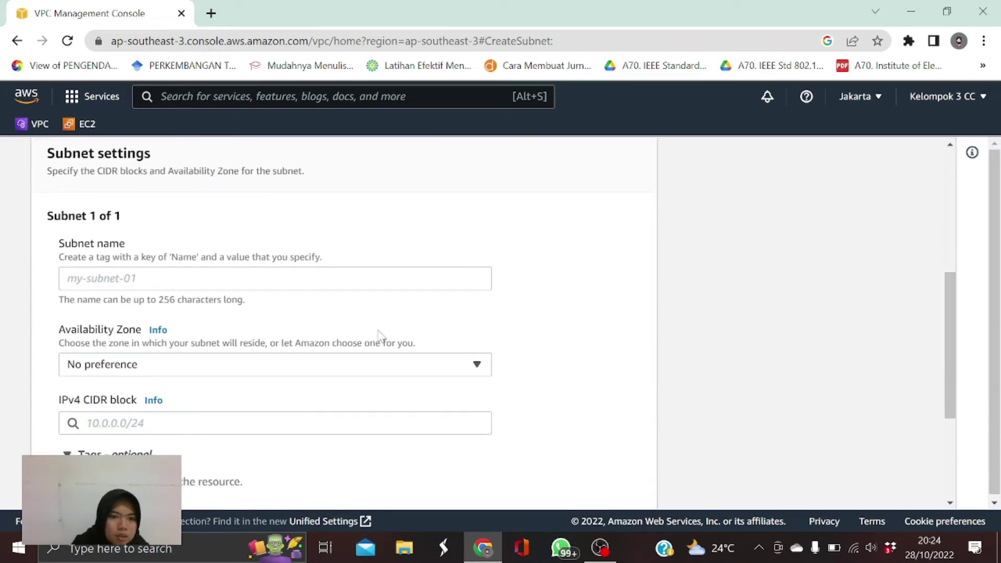
{"action": "left_click", "coordinate": [261, 278]}
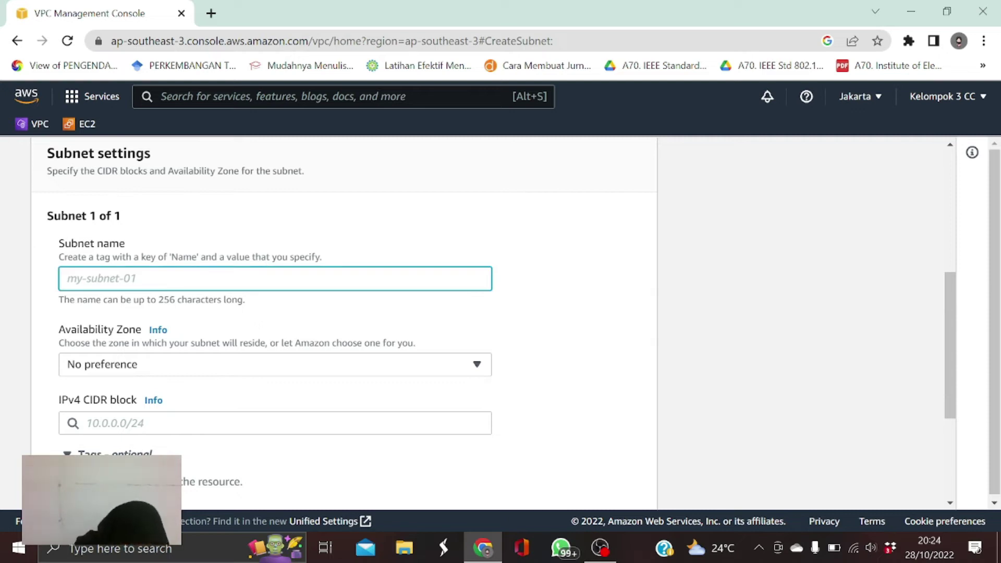
{"action": "type", "text": "V"}
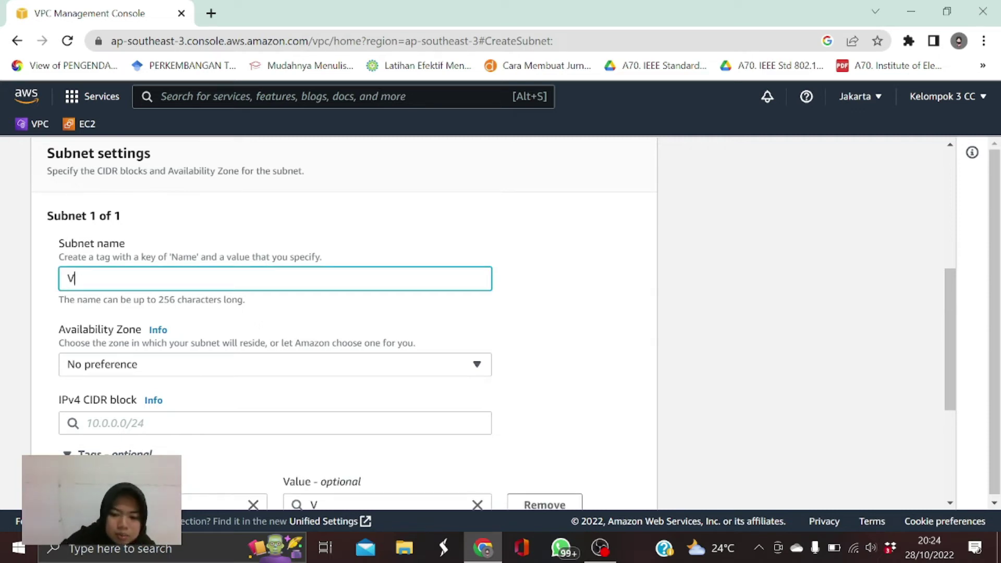
{"action": "type", "text": "PC-B"}
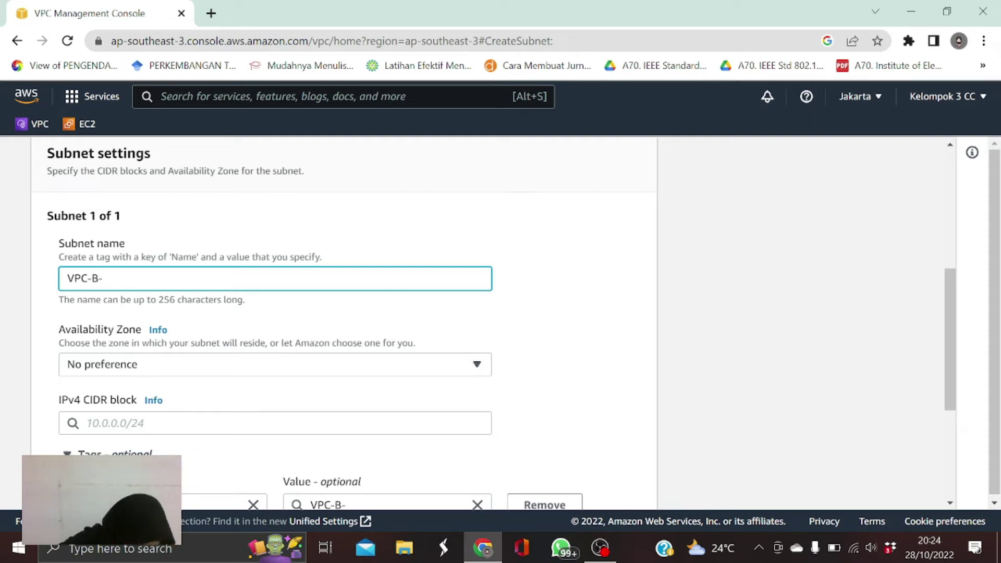
{"action": "type", "text": "-Subnet"}
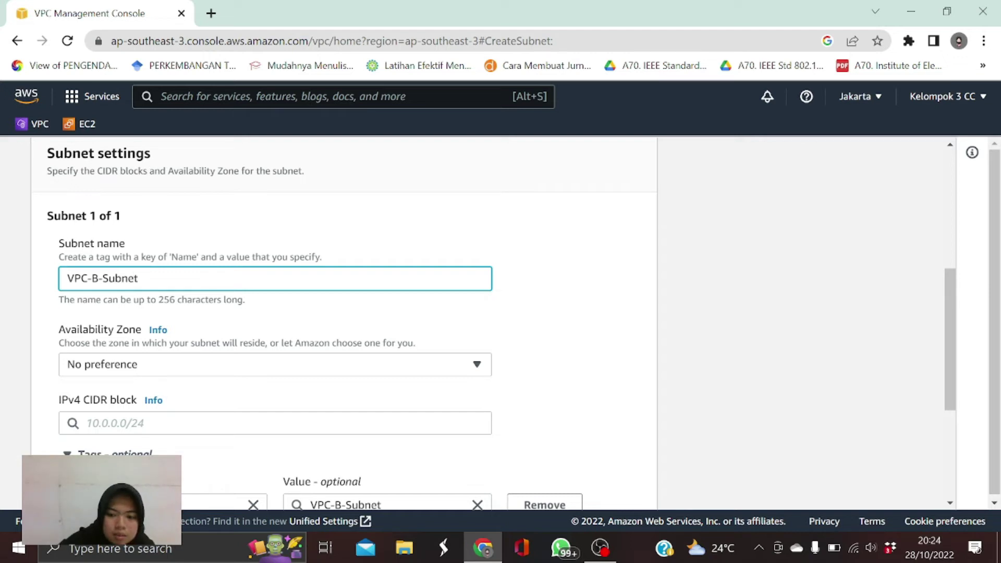
{"action": "type", "text": "-Private"}
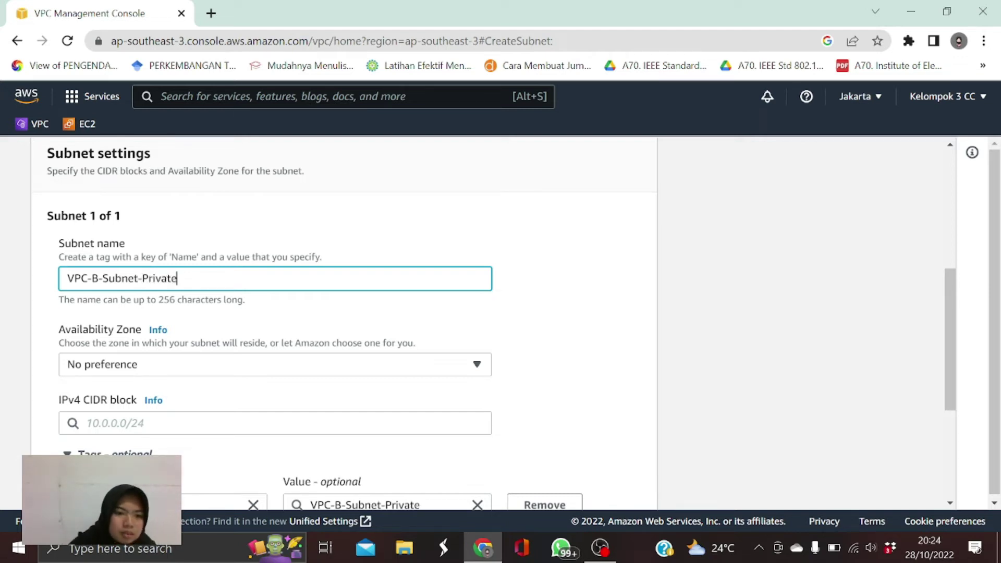
Step: Set the new subnet's IPv4 CIDR block to 10.200.1.0/24, keep no Availability Zone preference and create the subnet
{"action": "left_click", "coordinate": [292, 419]}
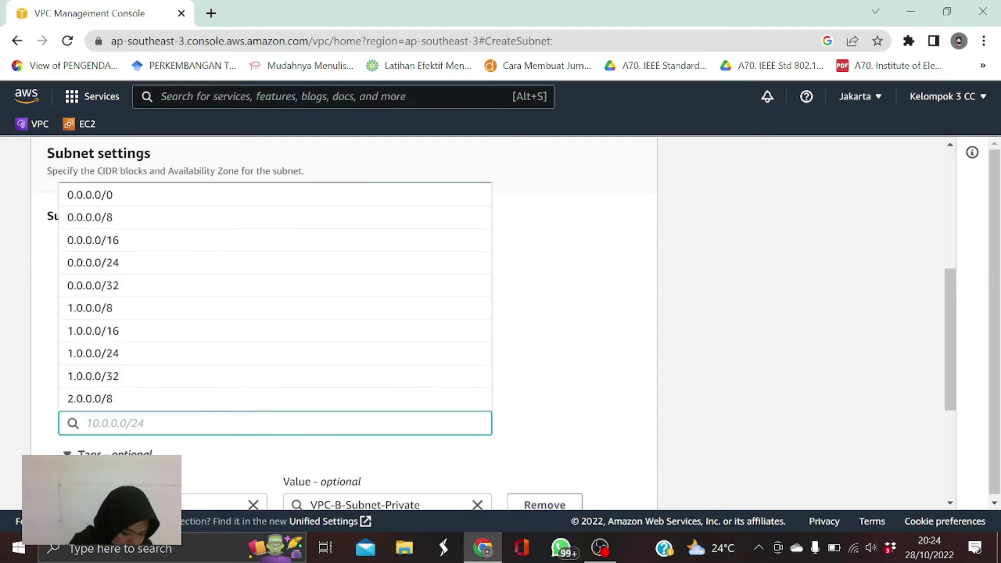
{"action": "type", "text": "10.200"}
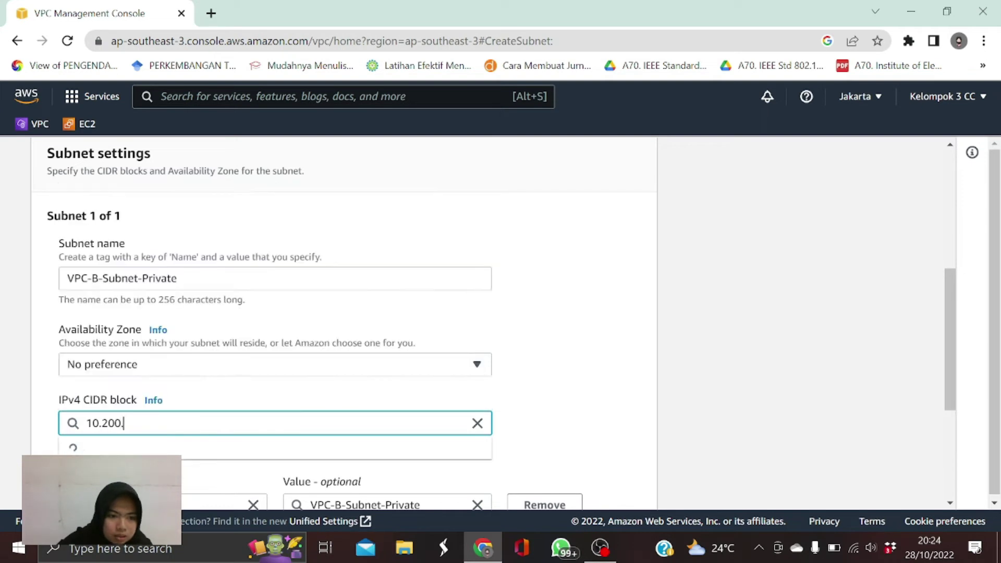
{"action": "type", "text": ".1."}
{"action": "type", "text": "0/24"}
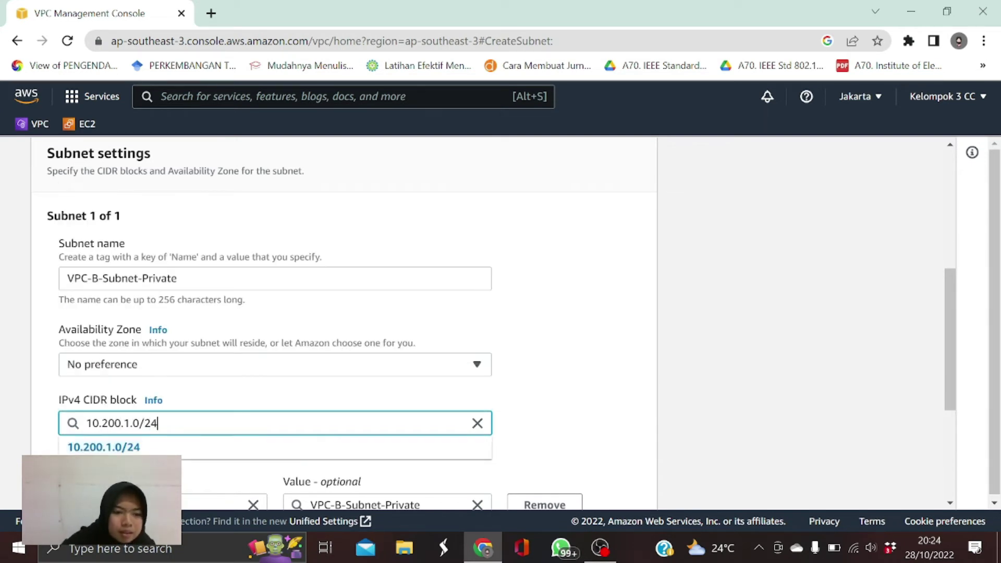
{"action": "left_click", "coordinate": [129, 448]}
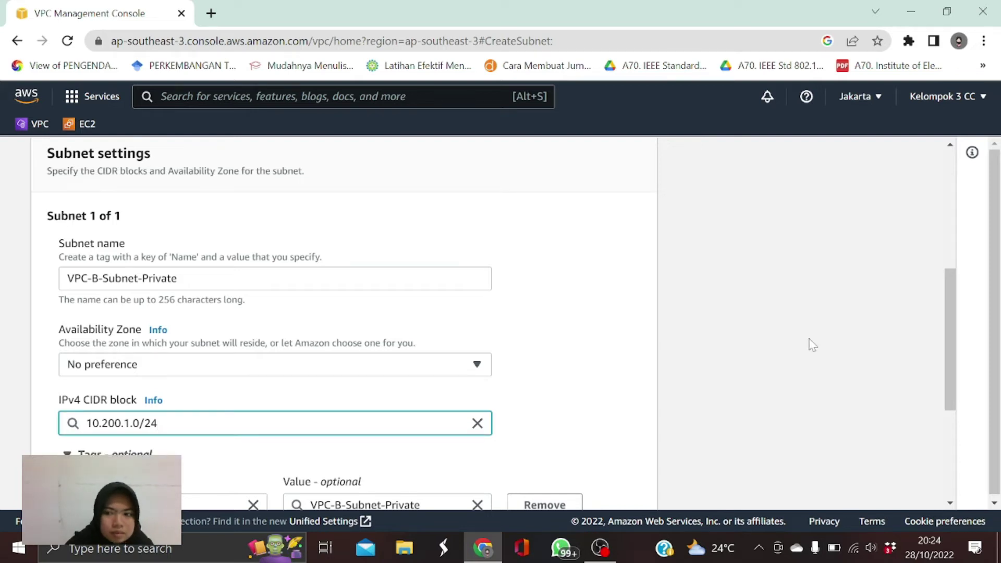
{"action": "left_click_drag", "start_coordinate": [946, 330], "coordinate": [948, 416]}
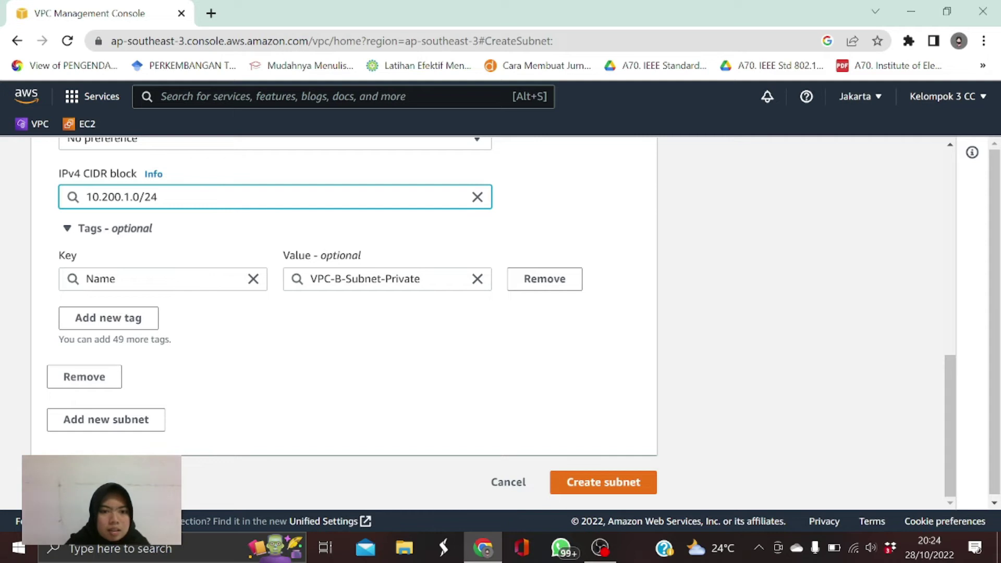
{"action": "left_click", "coordinate": [605, 483]}
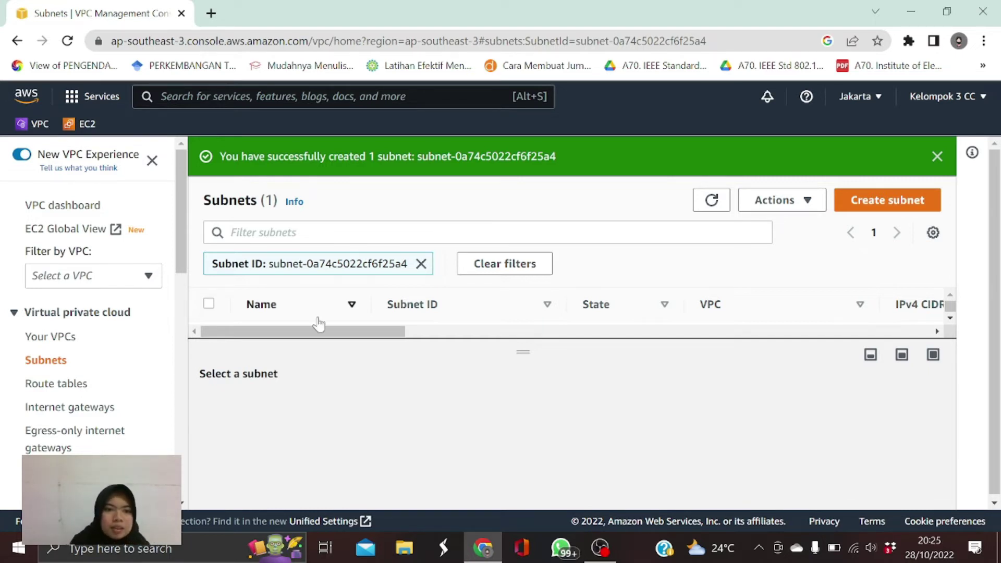
Step: Start creating a new route table and name it VPC-B-RT-Private
{"action": "left_click_drag", "start_coordinate": [89, 388], "coordinate": [69, 390]}
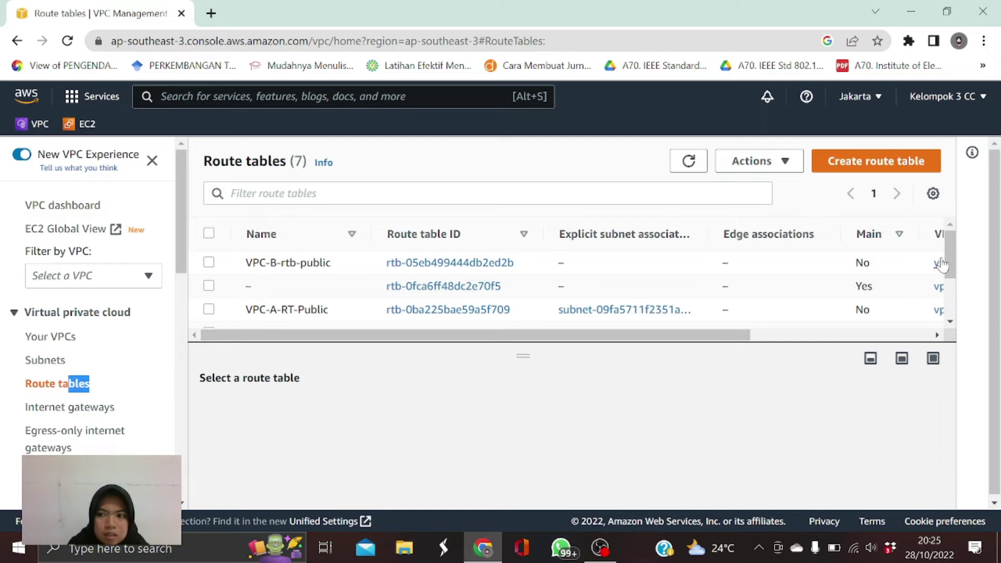
{"action": "mouse_move", "coordinate": [947, 252]}
{"action": "left_mouse_down"}
{"action": "mouse_move", "coordinate": [961, 325]}
{"action": "mouse_move", "coordinate": [961, 245]}
{"action": "left_mouse_up"}
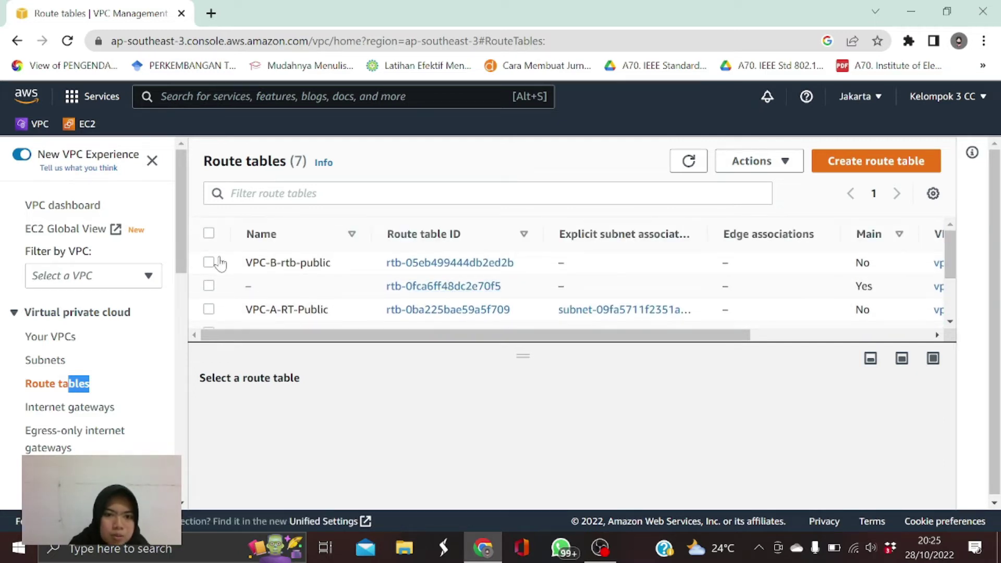
{"action": "left_click_drag", "start_coordinate": [947, 242], "coordinate": [935, 214]}
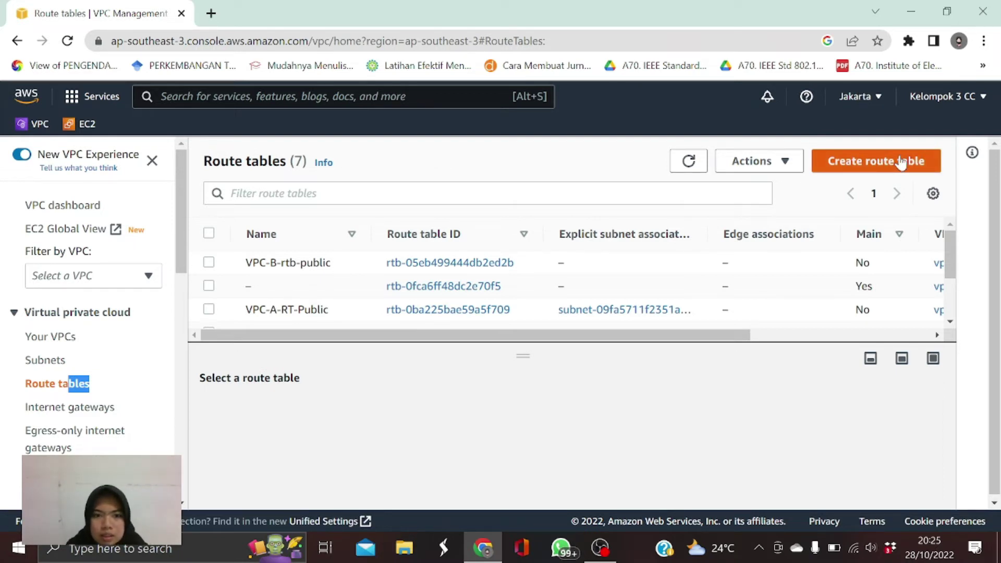
{"action": "left_click", "coordinate": [847, 163]}
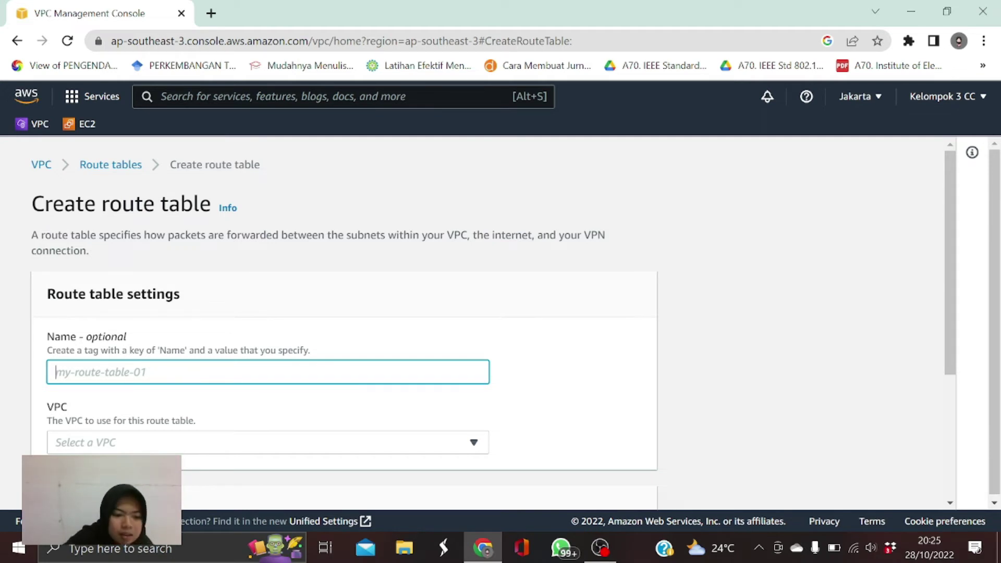
{"action": "type", "text": "VPC-"}
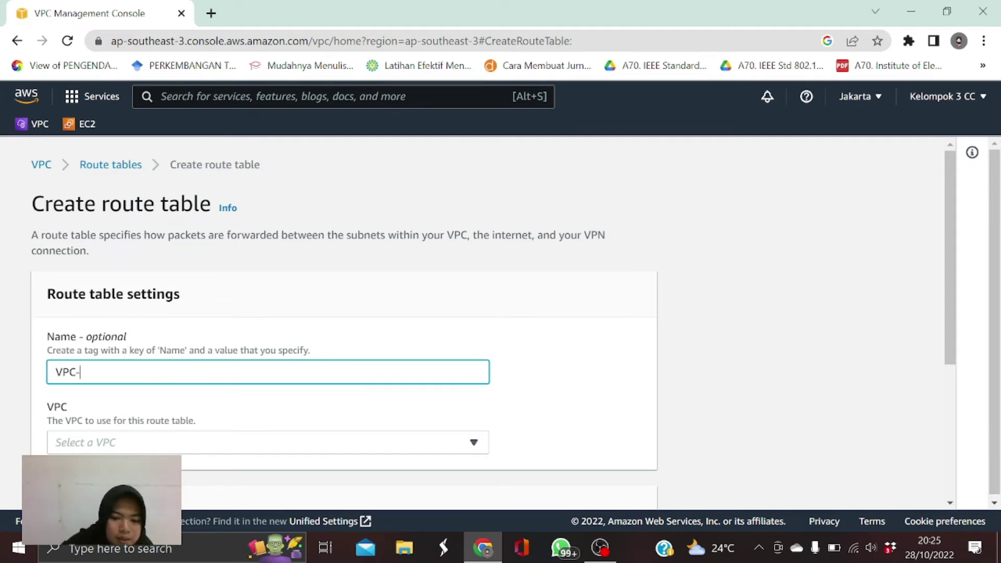
{"action": "type", "text": "B"}
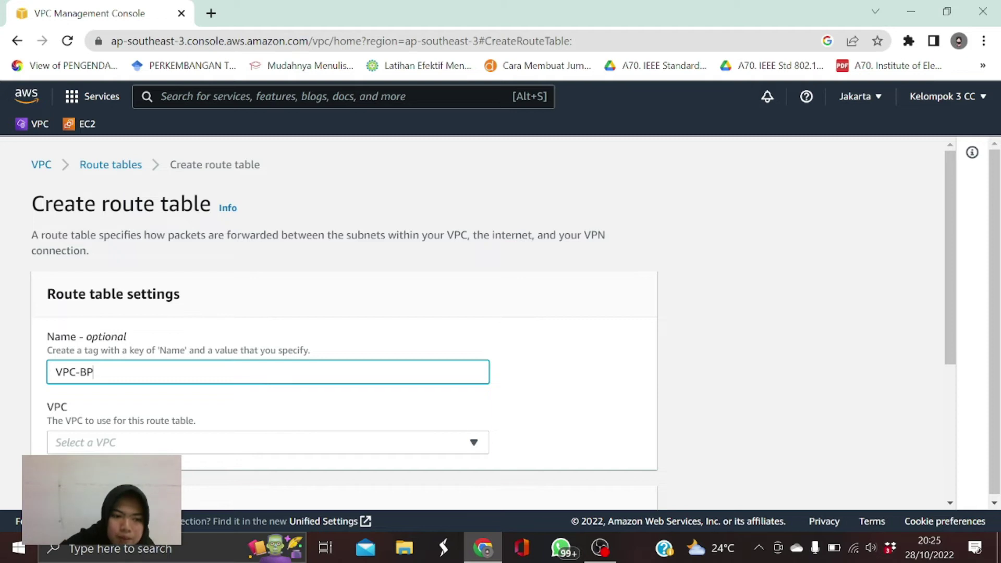
{"action": "type", "text": "-RT-Priv"}
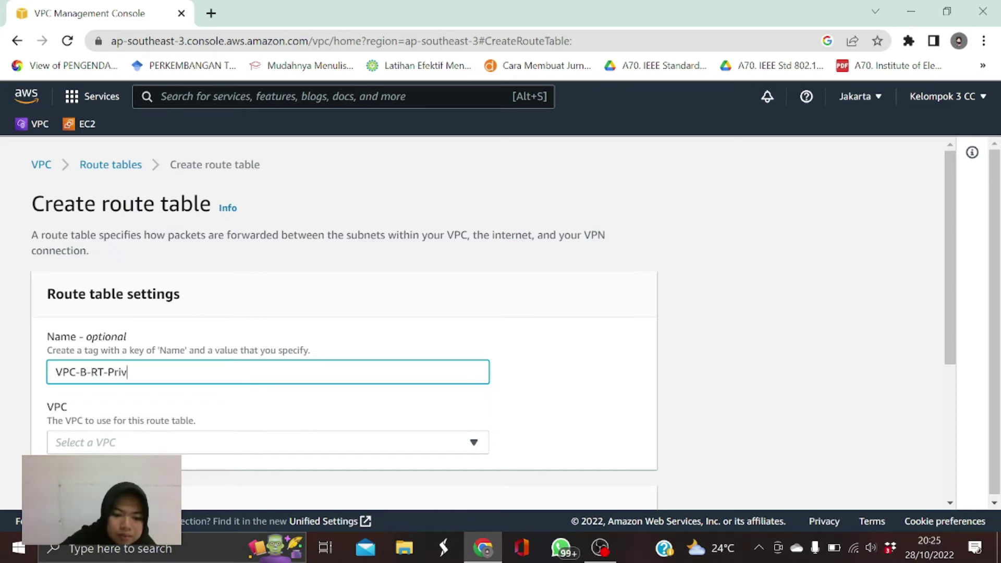
{"action": "type", "text": "ate"}
Step: Assign the new route table to VPC-B-vpc and create it with its Name tag
{"action": "left_click", "coordinate": [224, 449]}
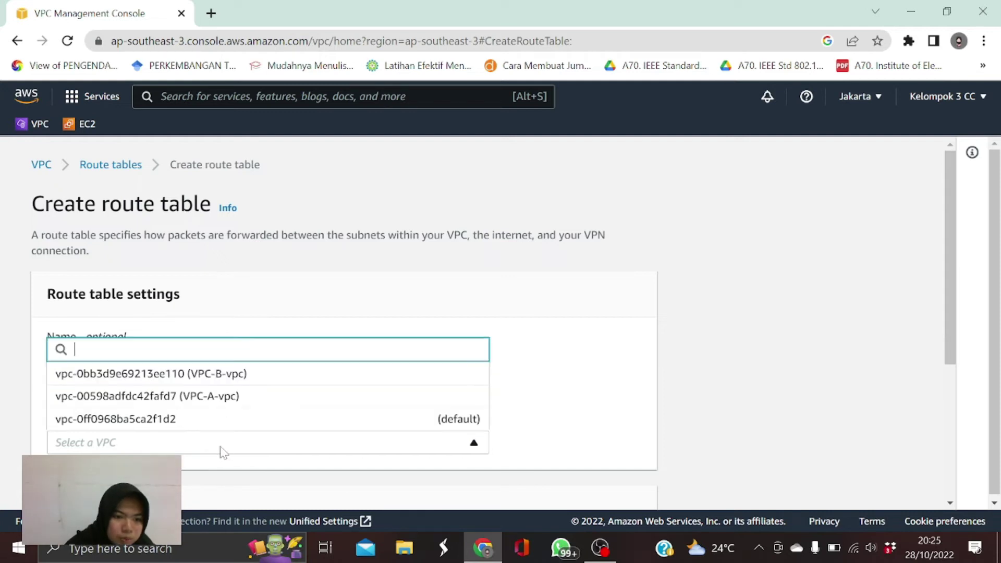
{"action": "left_click", "coordinate": [223, 383]}
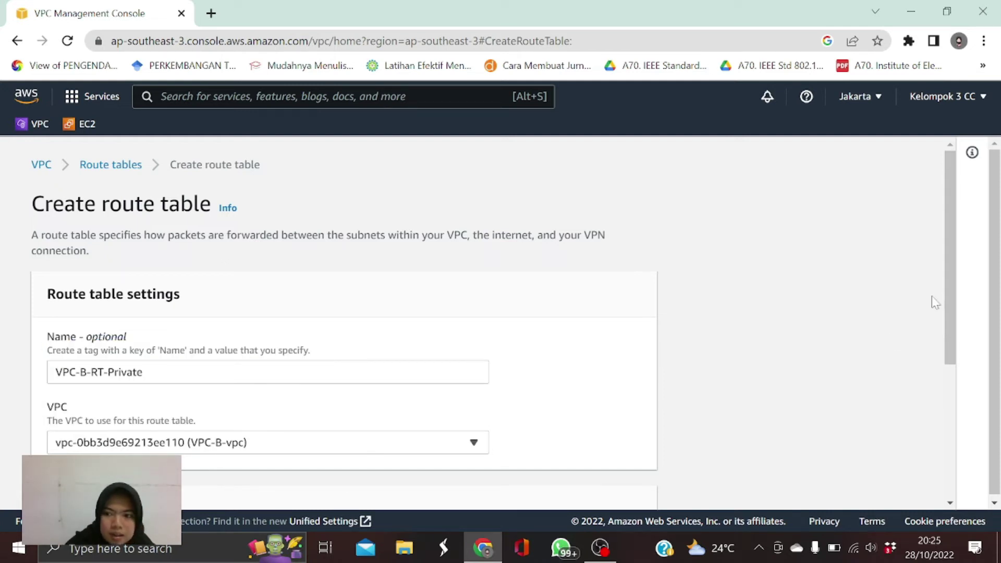
{"action": "left_click_drag", "start_coordinate": [950, 307], "coordinate": [956, 442]}
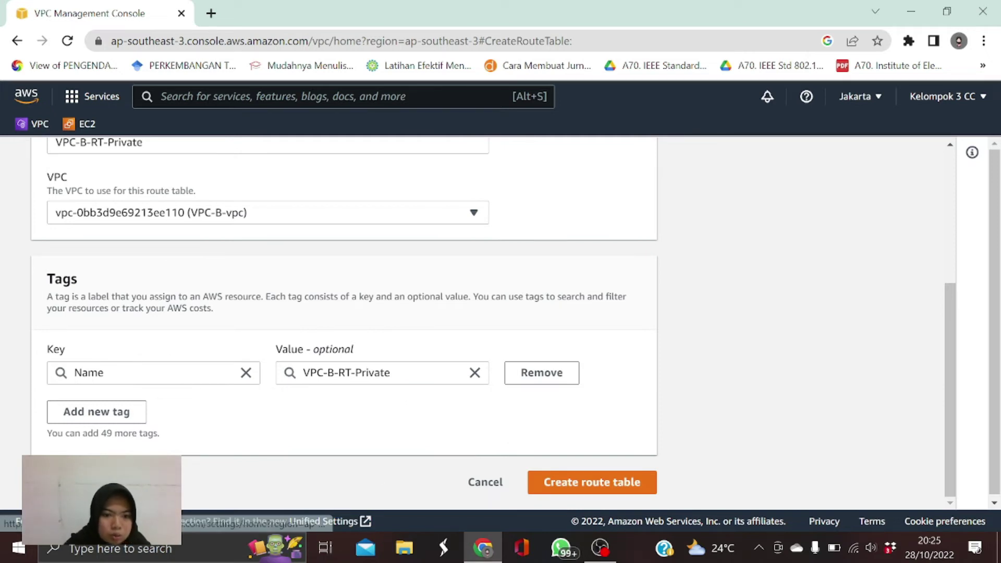
{"action": "left_click", "coordinate": [591, 482]}
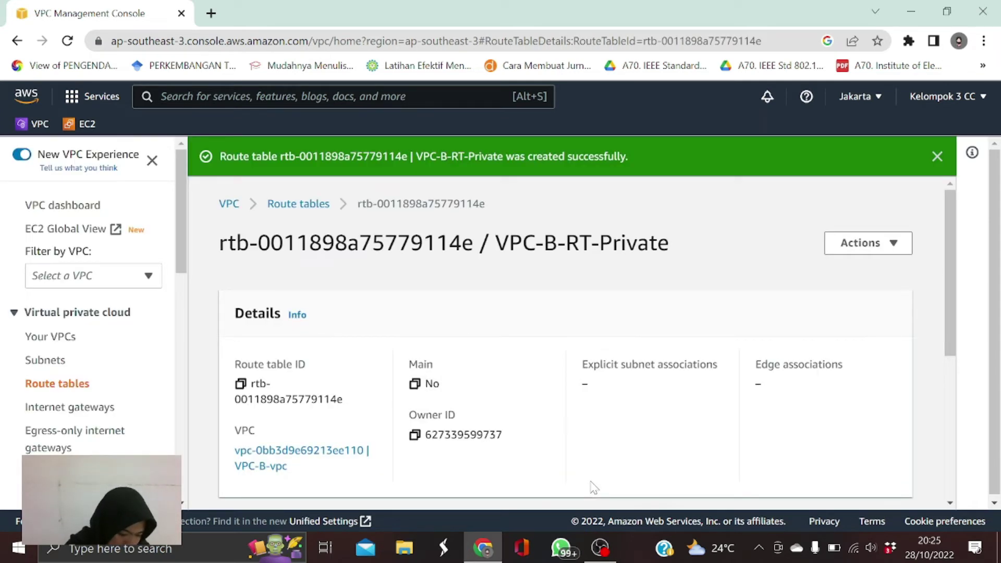
Step: Associate VPC-B-Subnet-Private explicitly with the route table VPC-B-RT-Private and save the association
{"action": "left_click", "coordinate": [310, 207]}
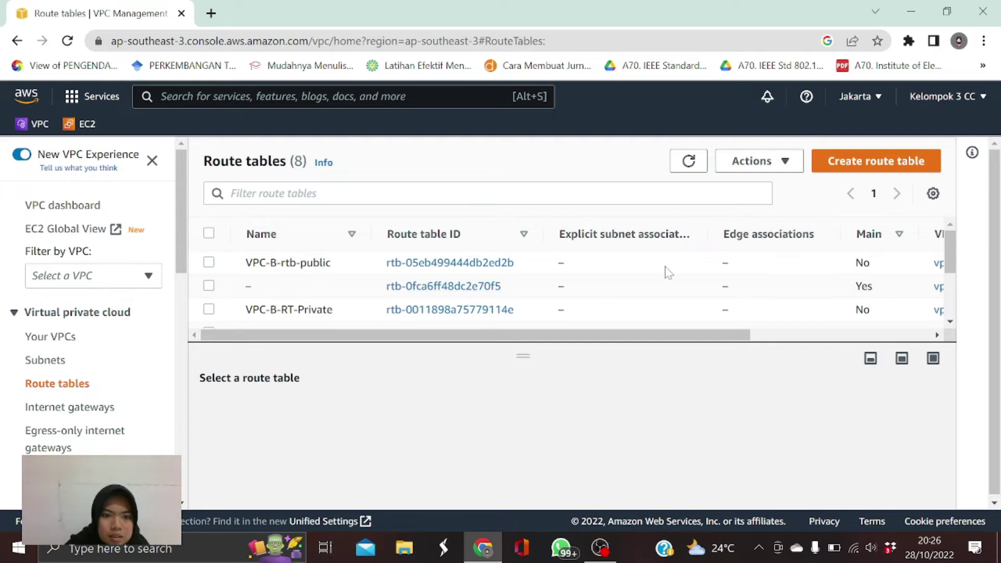
{"action": "left_click", "coordinate": [208, 310]}
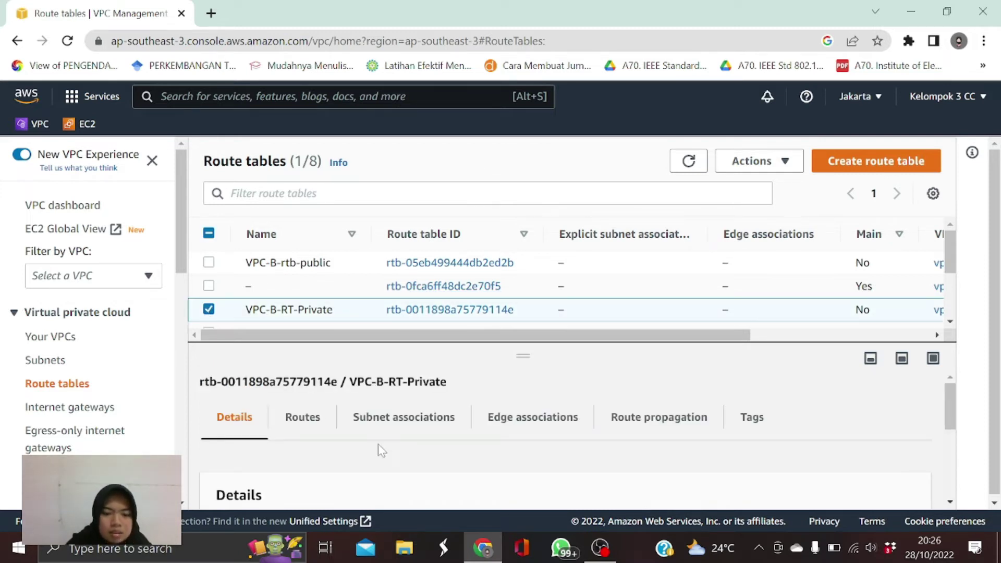
{"action": "left_click", "coordinate": [433, 428]}
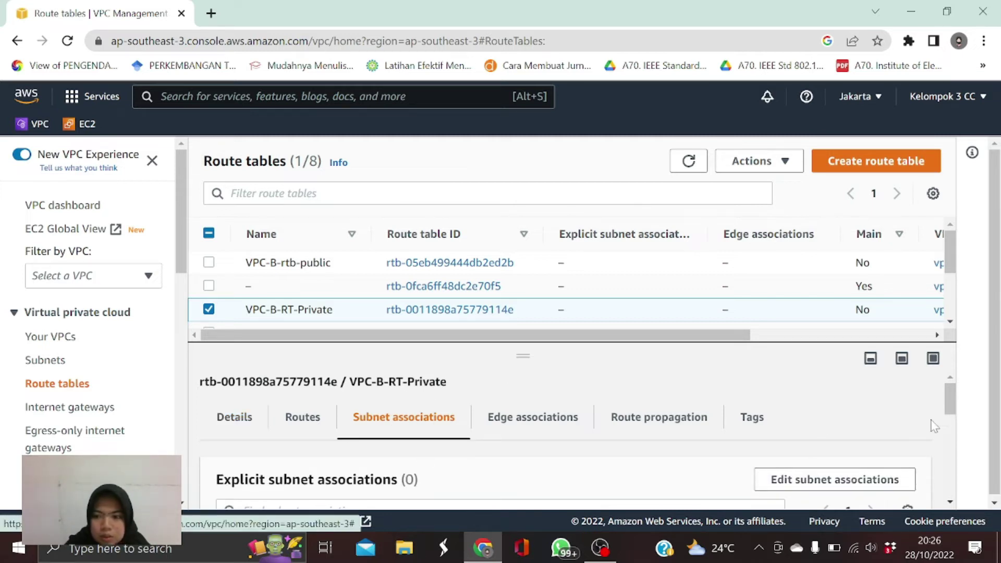
{"action": "left_click_drag", "start_coordinate": [951, 407], "coordinate": [951, 423]}
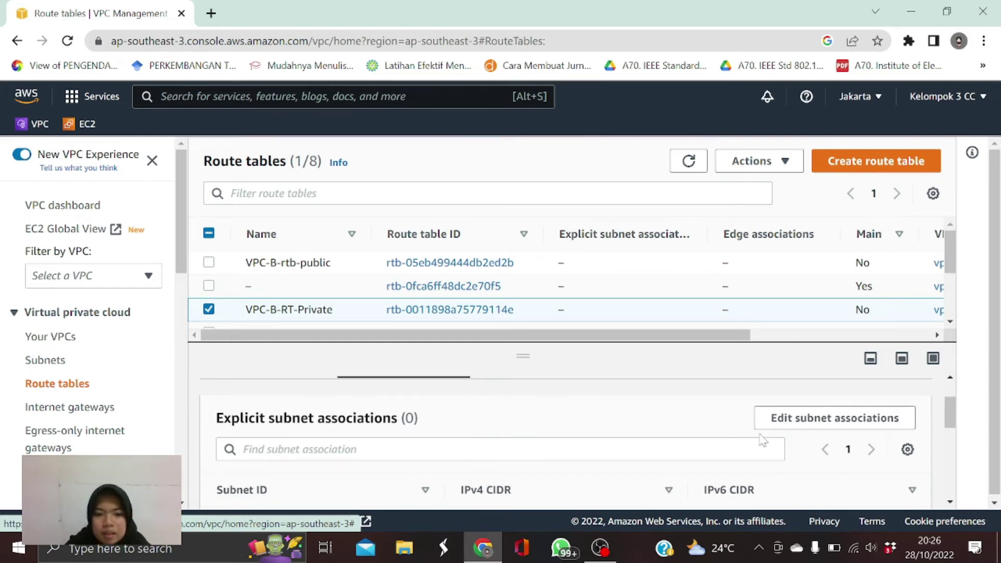
{"action": "left_click", "coordinate": [809, 417]}
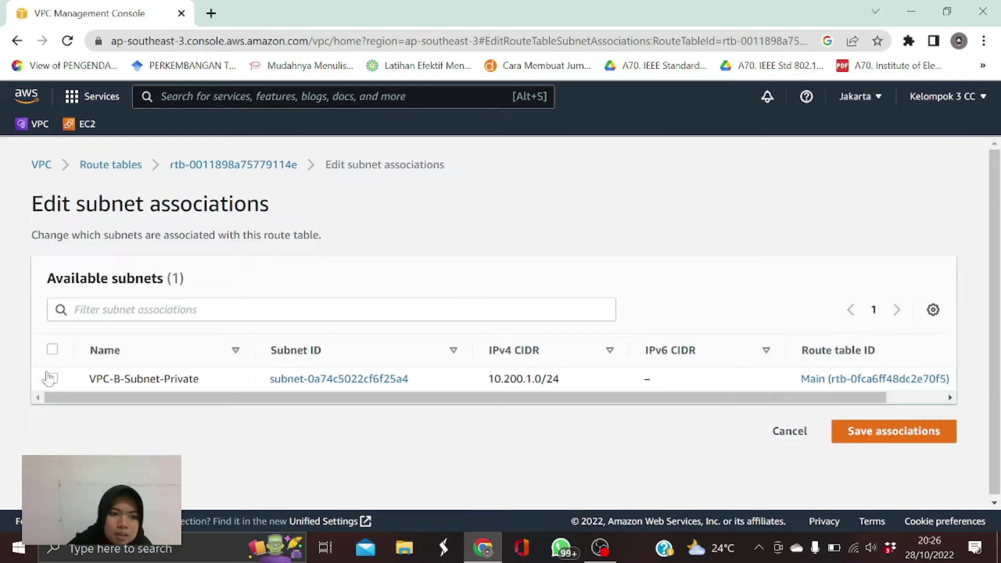
{"action": "left_click", "coordinate": [53, 378]}
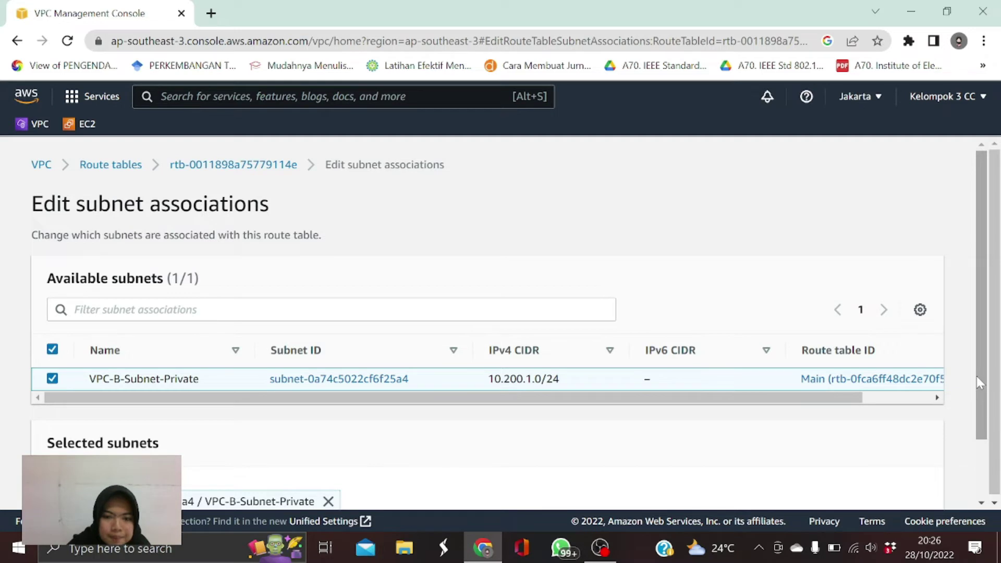
{"action": "left_click_drag", "start_coordinate": [980, 376], "coordinate": [981, 433]}
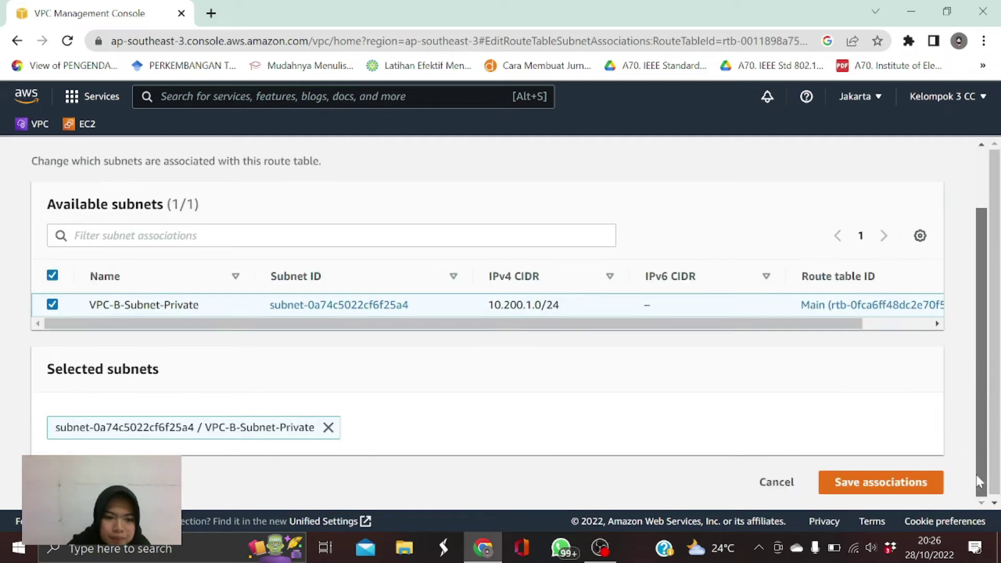
{"action": "left_click", "coordinate": [857, 487]}
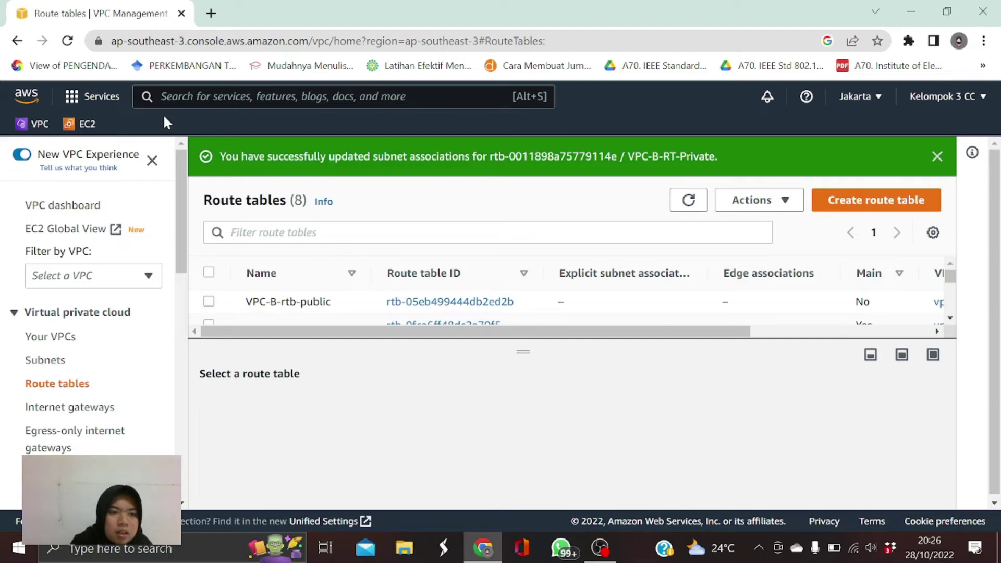
Step: Switch to the EC2 service and start launching a new instance
{"action": "left_click", "coordinate": [81, 129]}
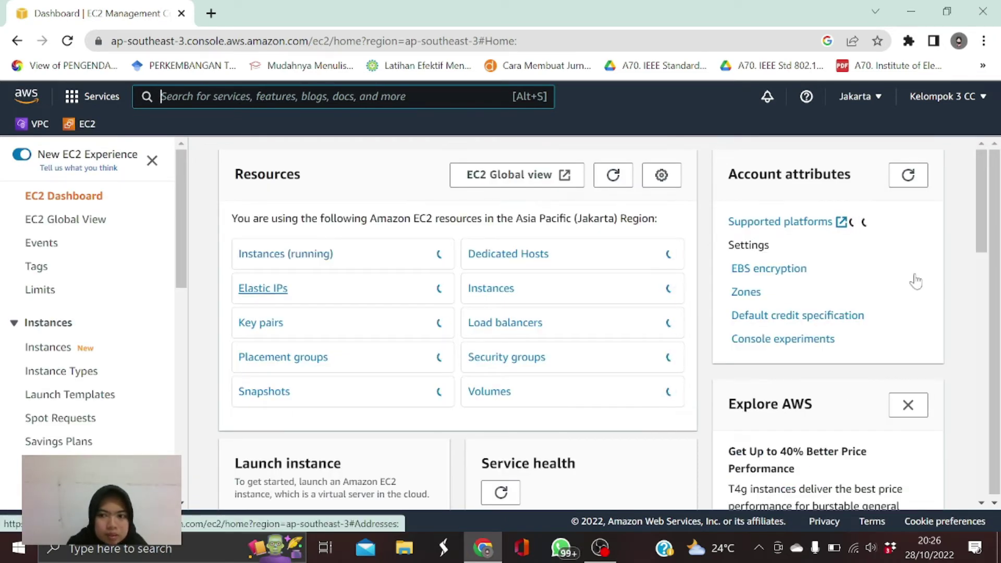
{"action": "left_click_drag", "start_coordinate": [981, 230], "coordinate": [977, 261]}
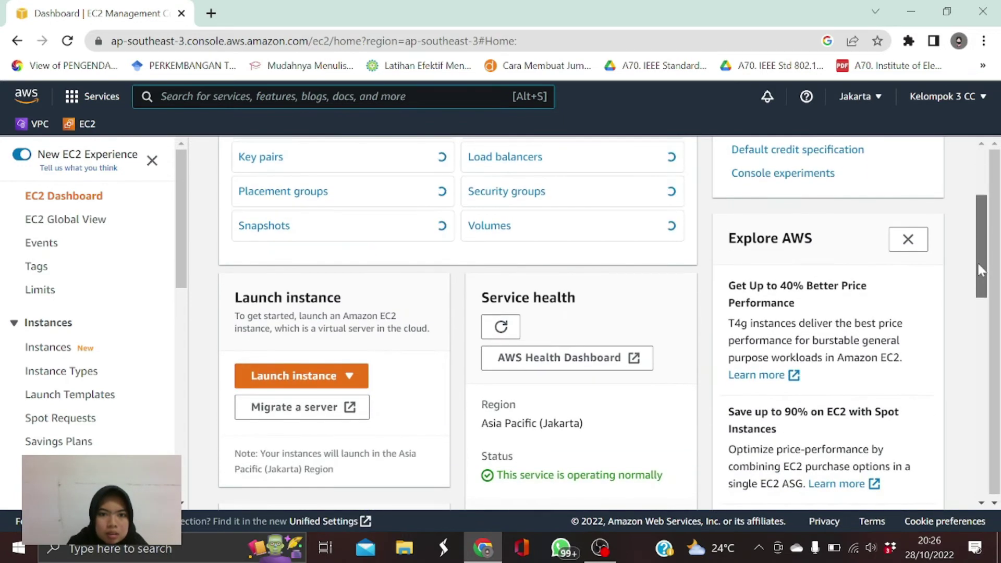
{"action": "left_click", "coordinate": [333, 386]}
{"action": "left_click", "coordinate": [314, 405]}
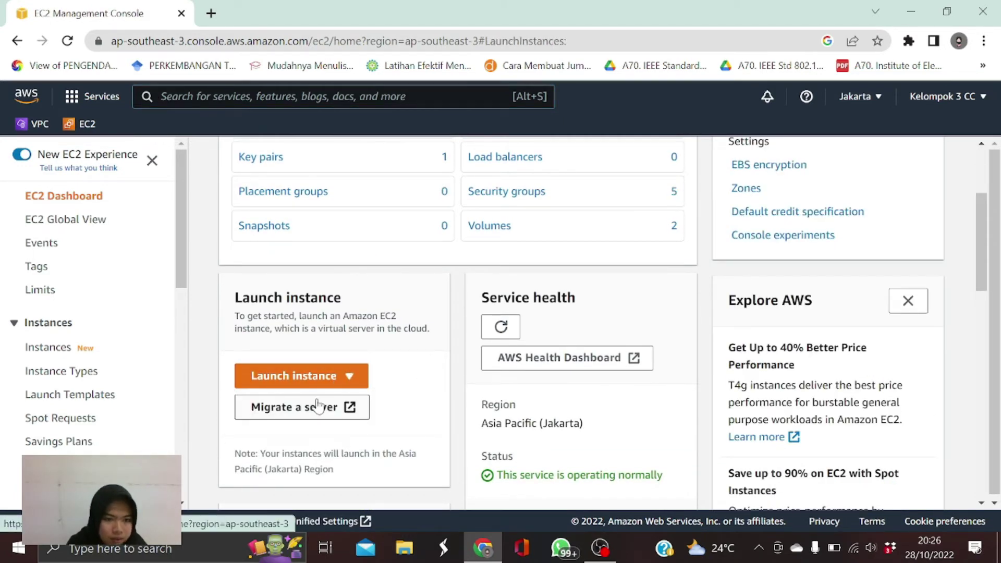
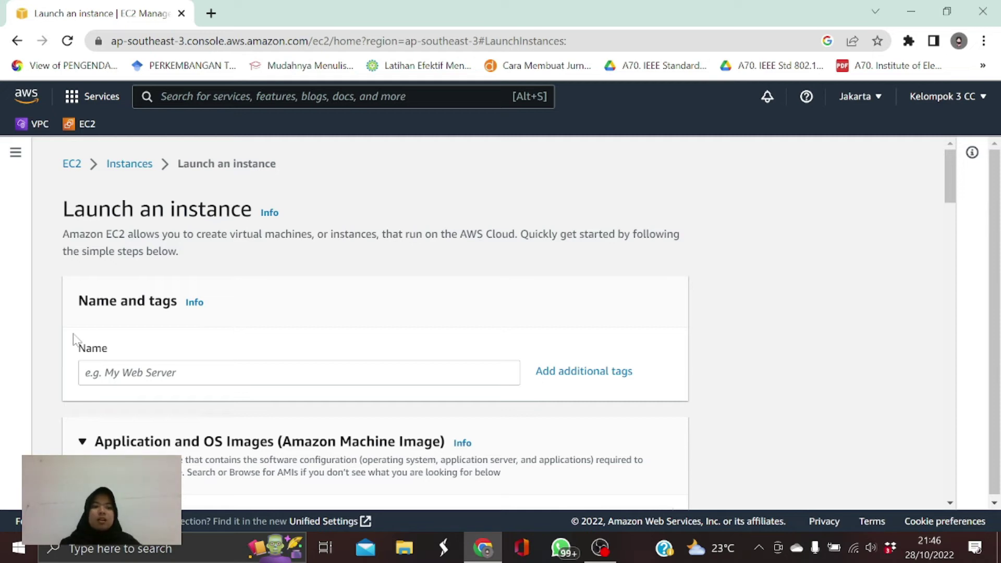
Step: Open the additional tags of the new instance and set its Name tag value to VPC-B-EC2-Private
{"action": "left_click", "coordinate": [608, 375]}
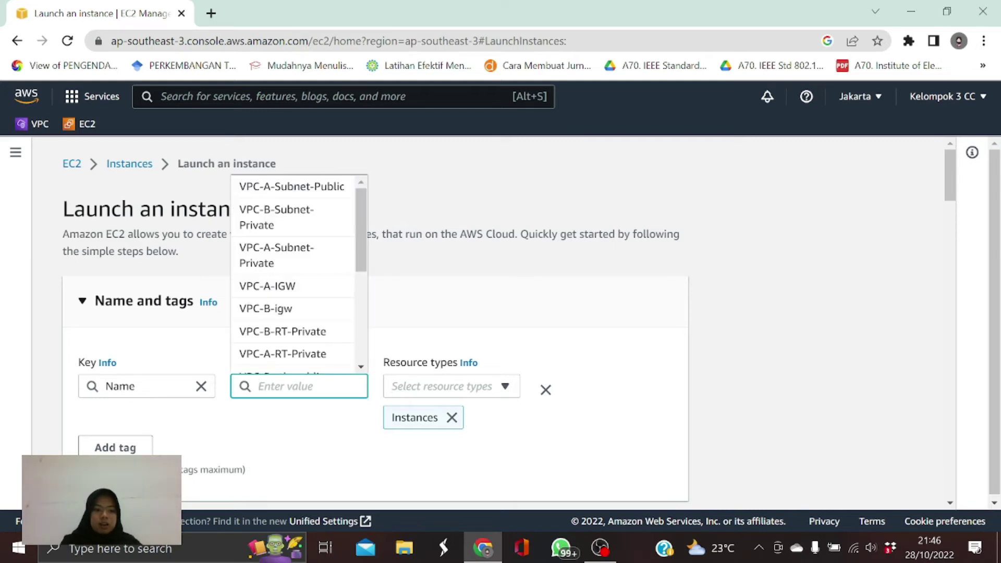
{"action": "type", "text": "VPC"}
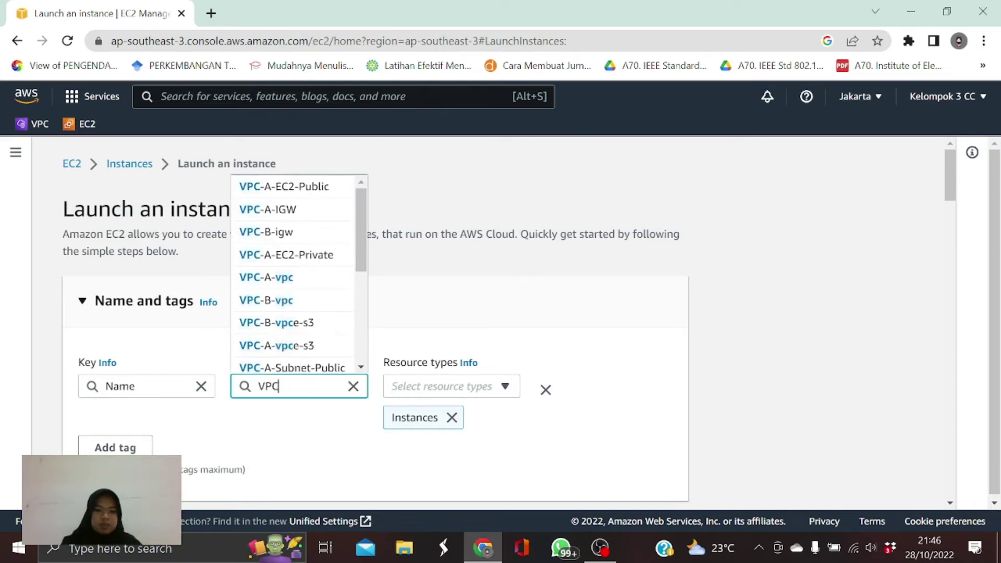
{"action": "type", "text": "-B-EC"}
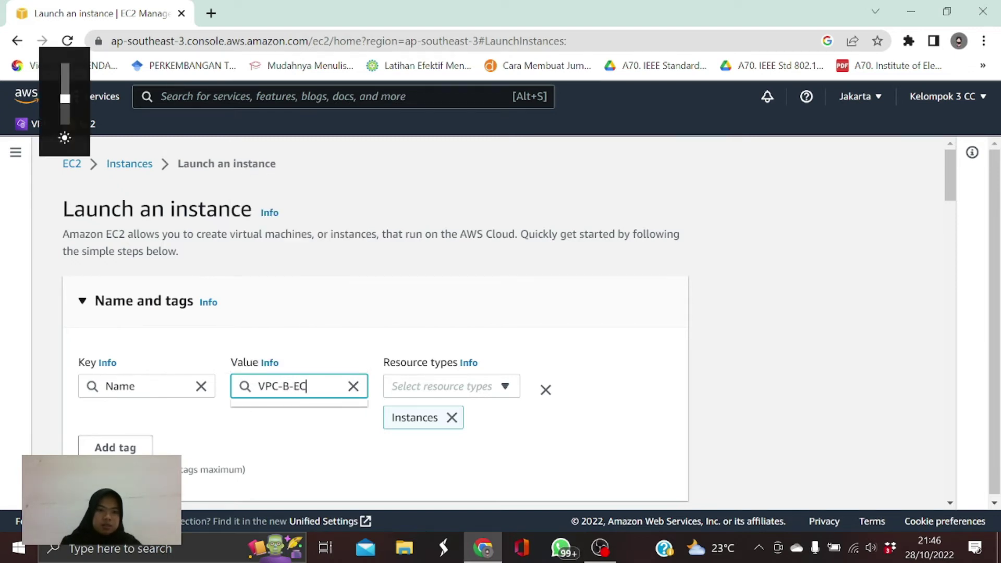
{"action": "type", "text": "2"}
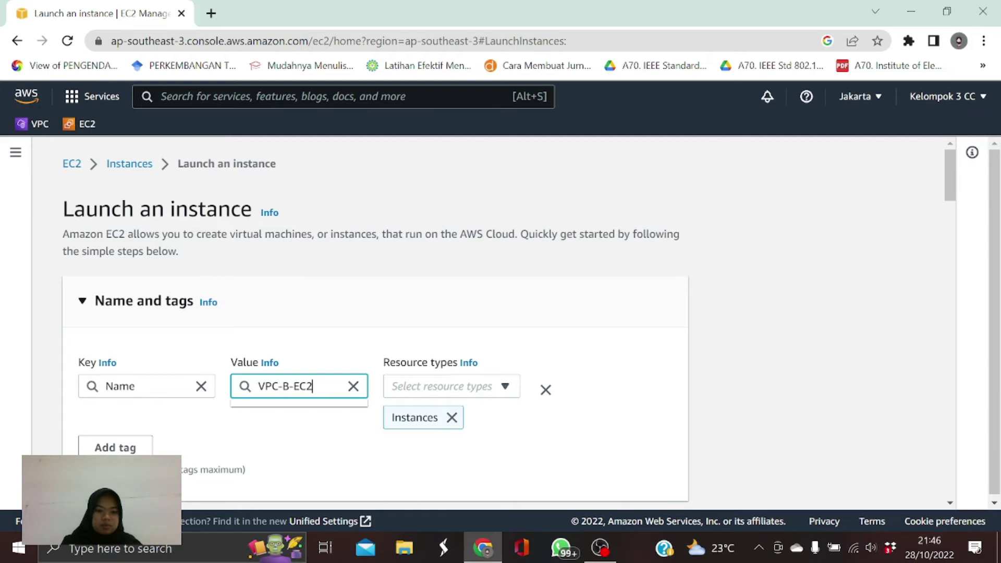
{"action": "key", "text": "XF86MonBrightnessUp"}
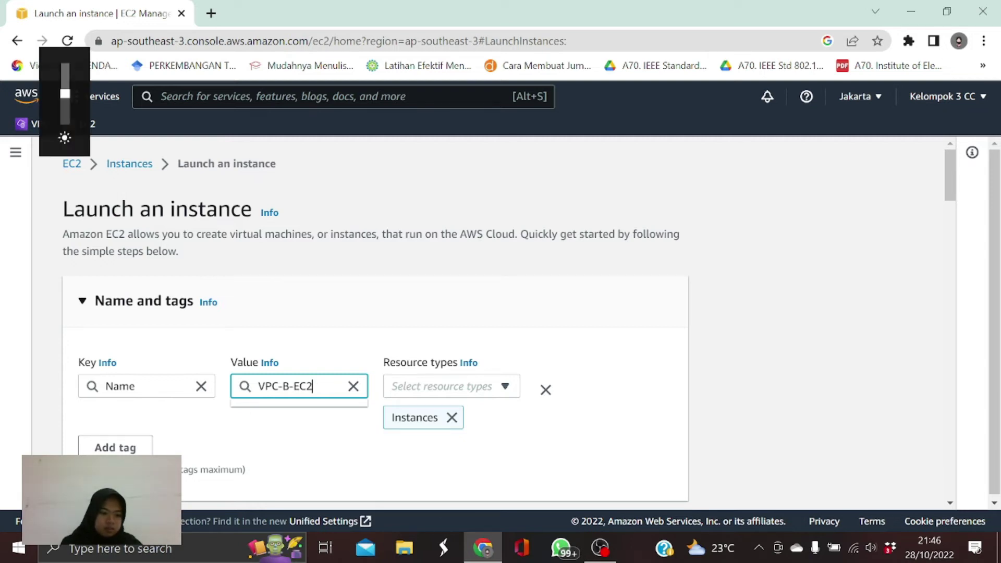
{"action": "type", "text": "-Private"}
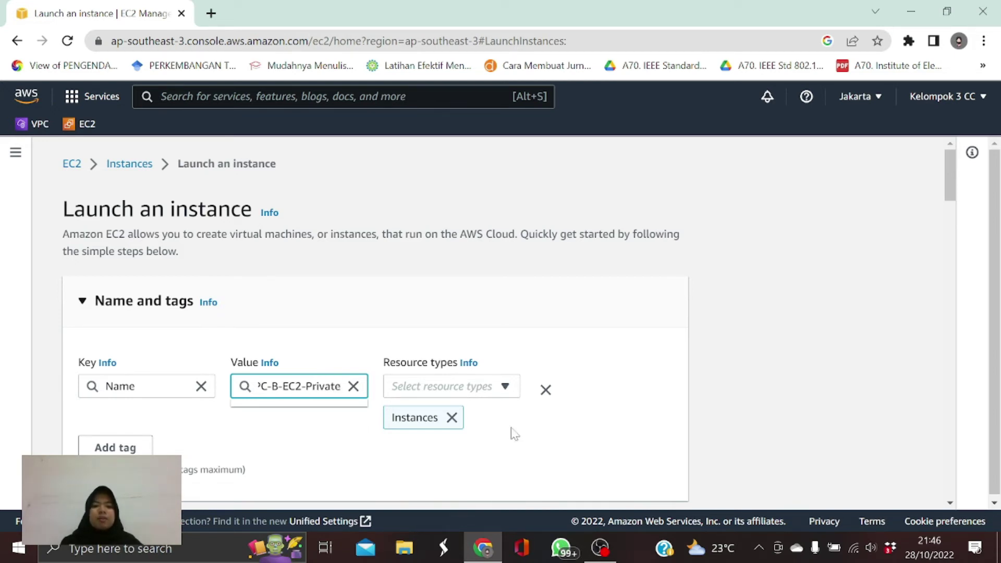
{"action": "left_click_drag", "start_coordinate": [948, 196], "coordinate": [948, 221]}
{"action": "left_click", "coordinate": [582, 265]}
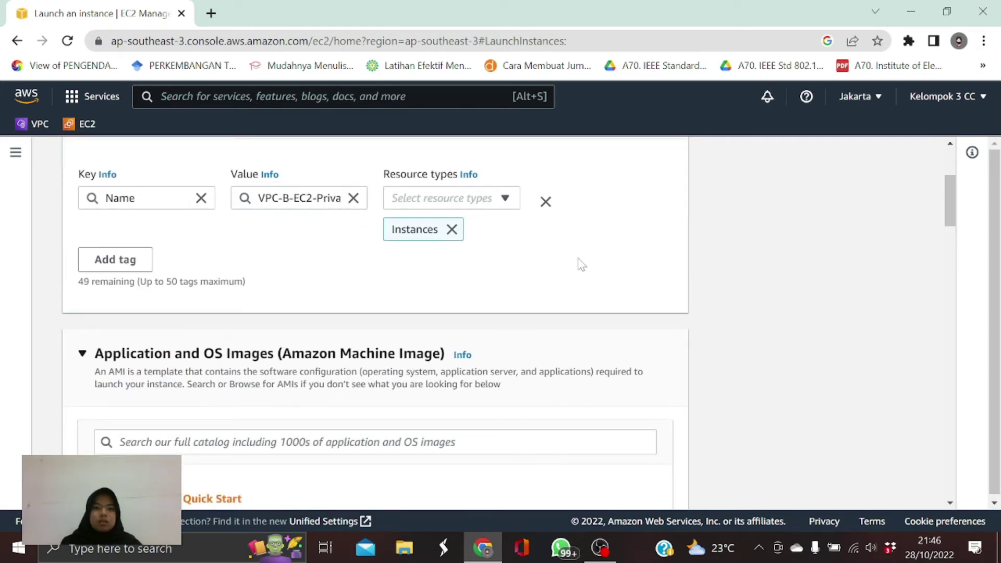
Step: Keep the Amazon Linux 2 AMI and t3.micro type, and choose the existing RSA key pair for the instance login
{"action": "left_click_drag", "start_coordinate": [951, 198], "coordinate": [946, 258]}
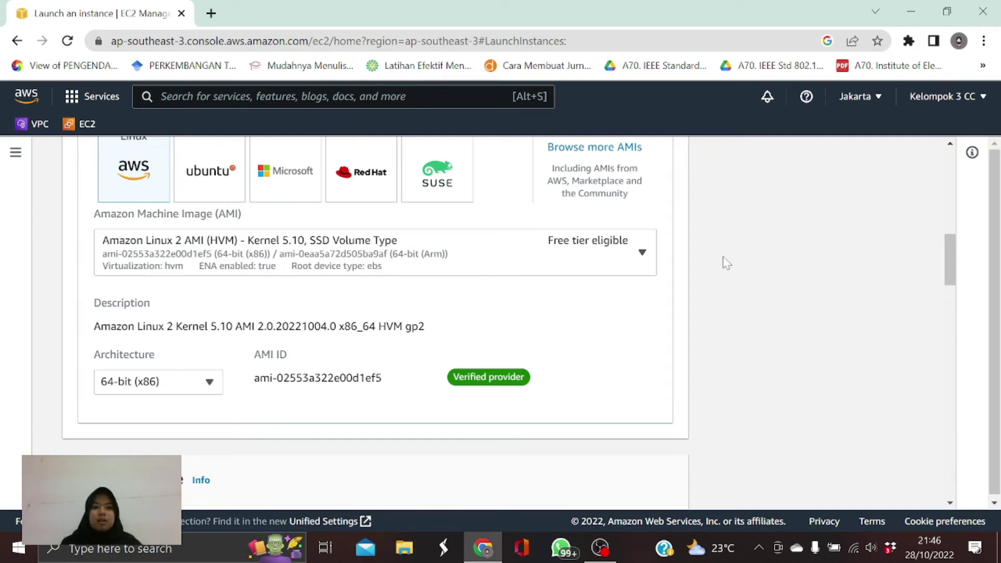
{"action": "left_click_drag", "start_coordinate": [948, 256], "coordinate": [948, 299]}
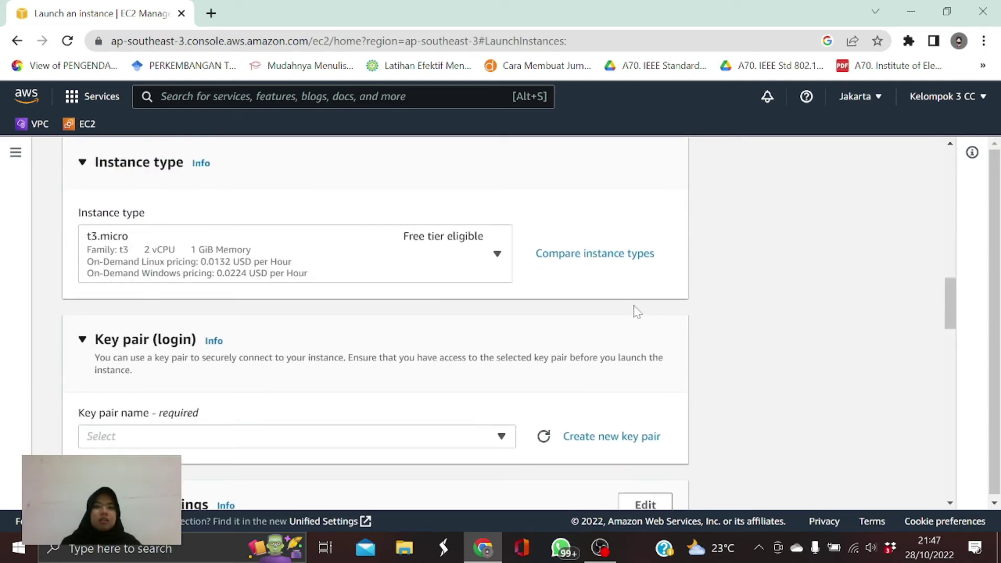
{"action": "left_click_drag", "start_coordinate": [946, 303], "coordinate": [946, 322]}
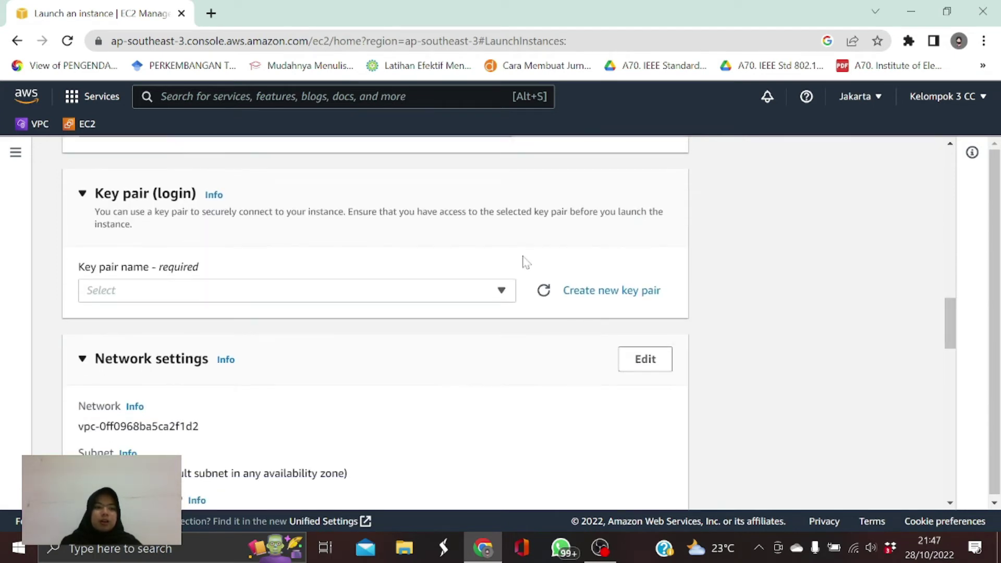
{"action": "left_click", "coordinate": [498, 298]}
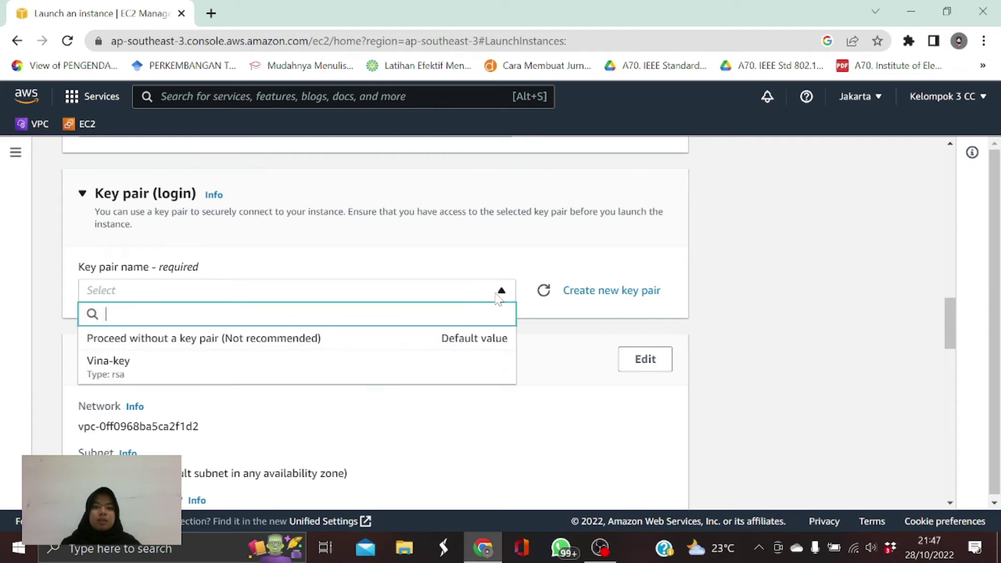
{"action": "left_click", "coordinate": [300, 364]}
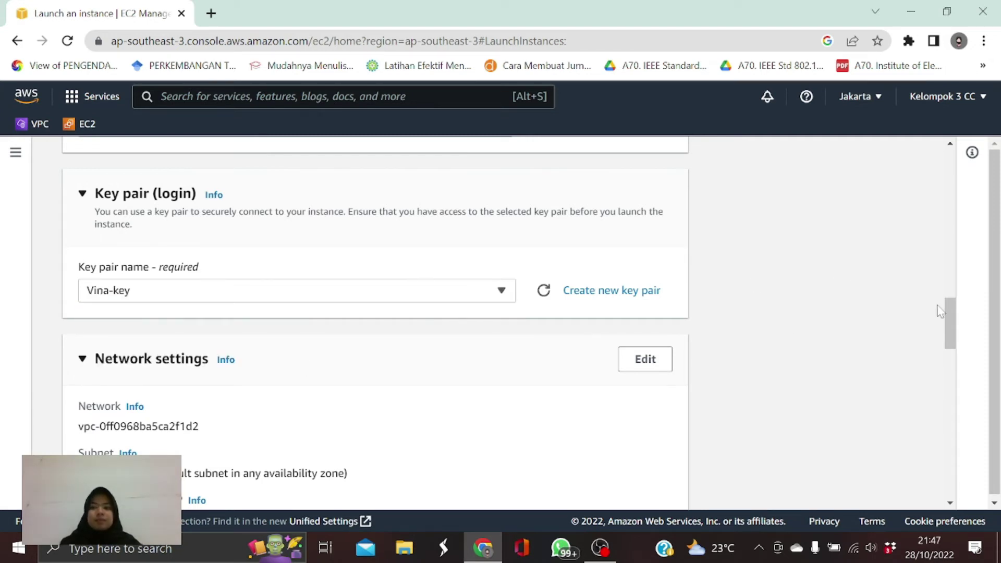
Step: Edit the instance's network settings to use VPC-B-vpc and the subnet VPC-B-Subnet-Private
{"action": "mouse_move", "coordinate": [949, 330]}
{"action": "left_mouse_down"}
{"action": "mouse_move", "coordinate": [949, 353]}
{"action": "mouse_move", "coordinate": [947, 336]}
{"action": "left_mouse_up"}
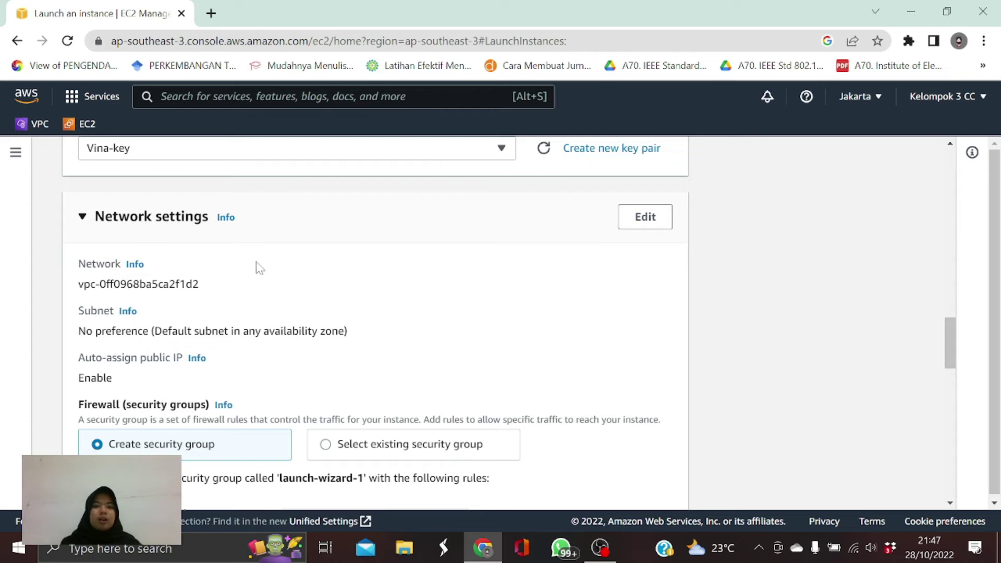
{"action": "left_click", "coordinate": [645, 217]}
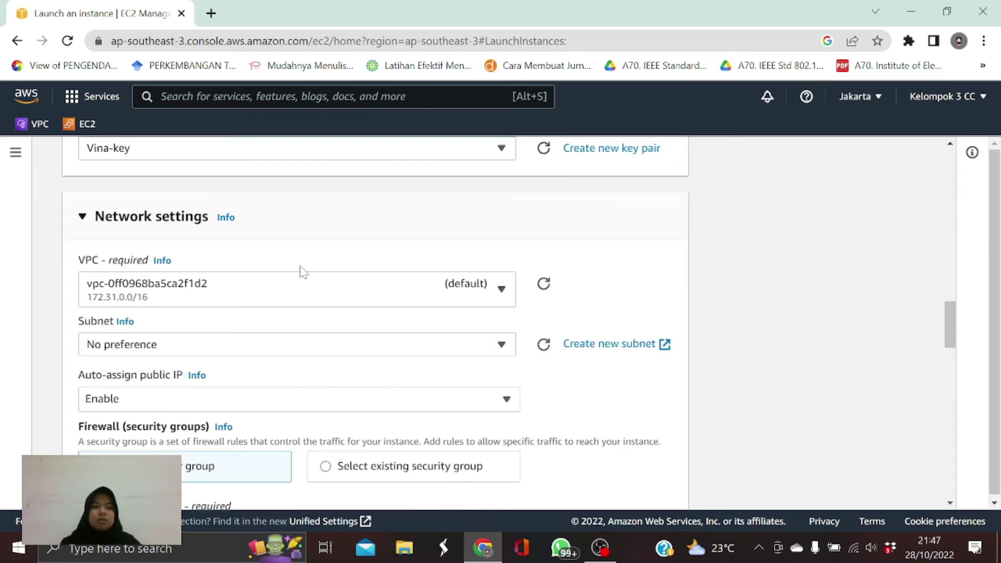
{"action": "left_click", "coordinate": [247, 282]}
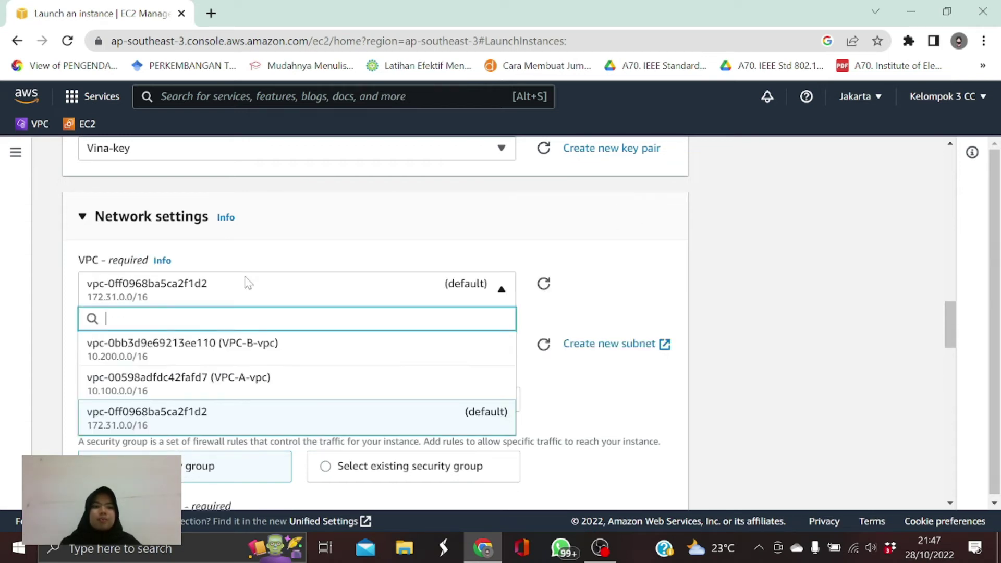
{"action": "left_click", "coordinate": [254, 354]}
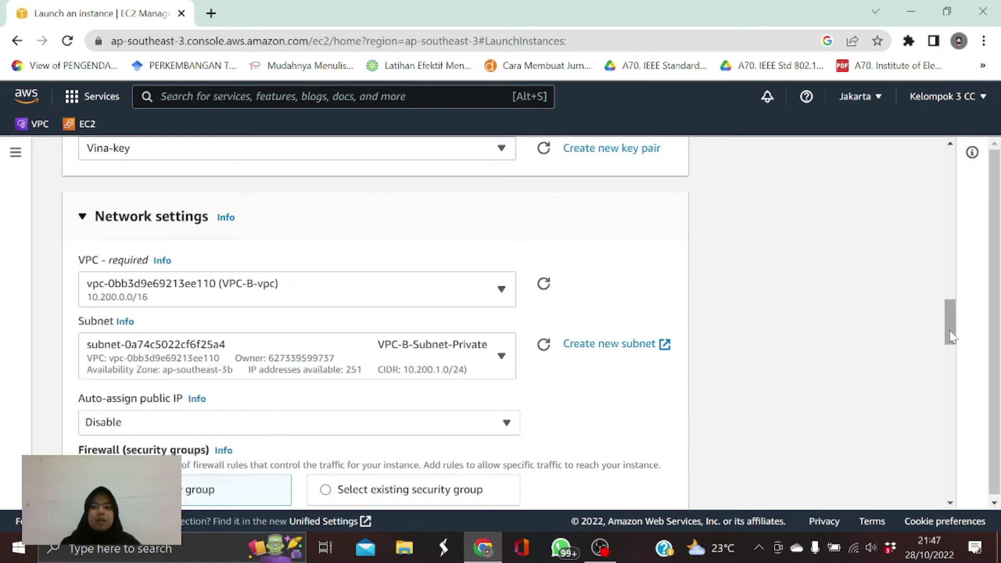
{"action": "scroll", "coordinate": [948, 345], "scroll_direction": "down", "scroll_amount": 3}
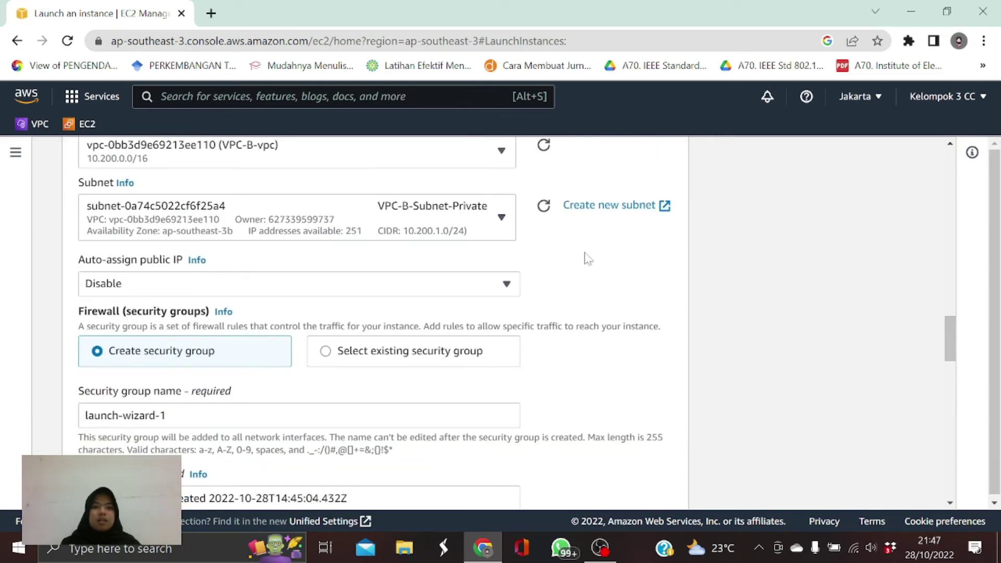
{"action": "left_click", "coordinate": [468, 211]}
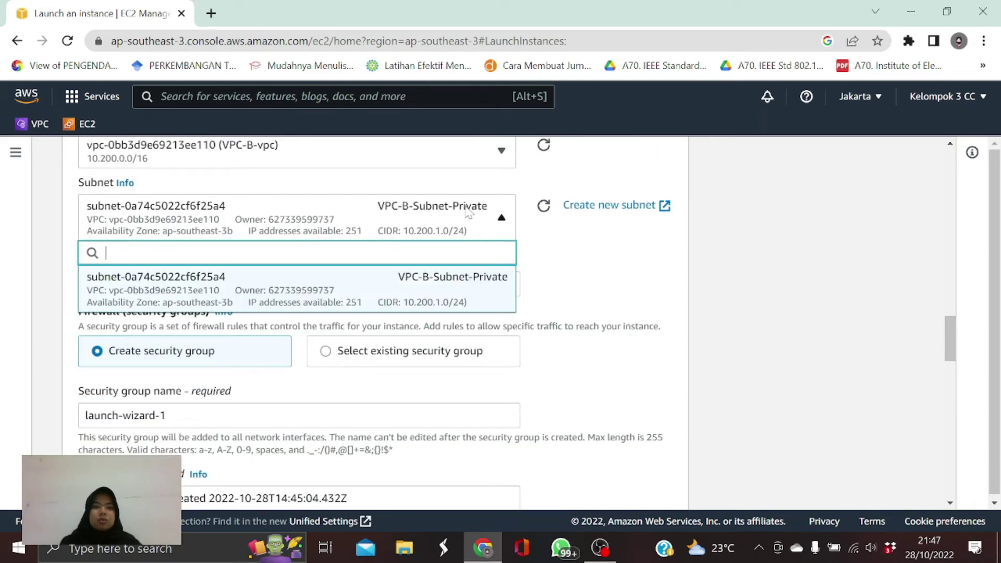
{"action": "left_click", "coordinate": [404, 286]}
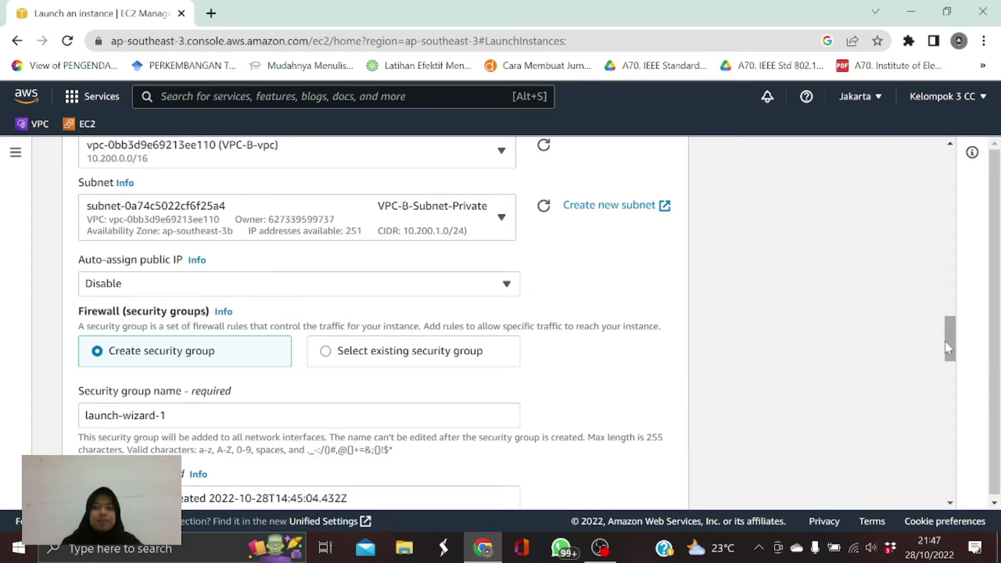
Step: Replace the new security group's name with VPC-B-JKT-Private and copy that name
{"action": "left_click_drag", "start_coordinate": [959, 360], "coordinate": [954, 366]}
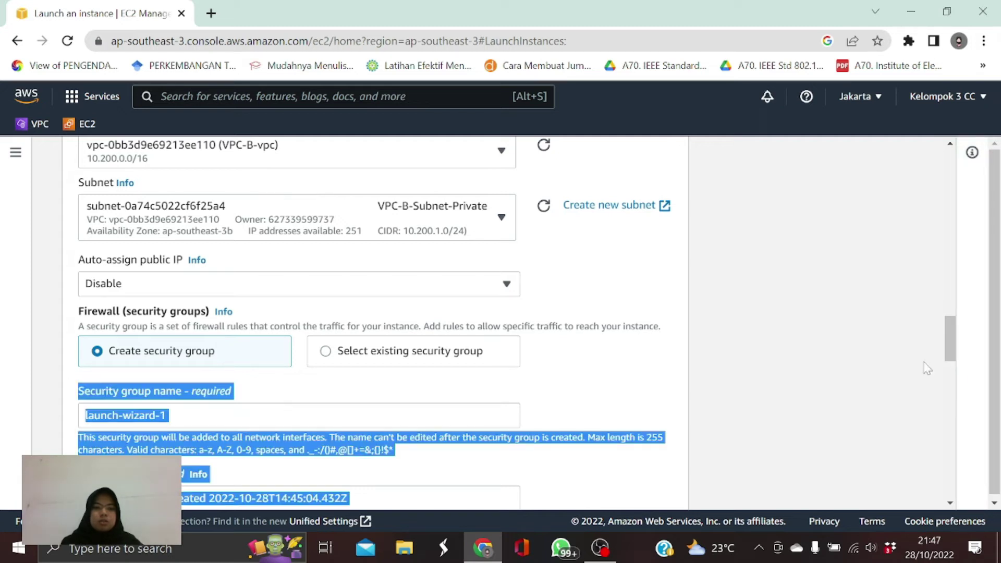
{"action": "left_click", "coordinate": [789, 352]}
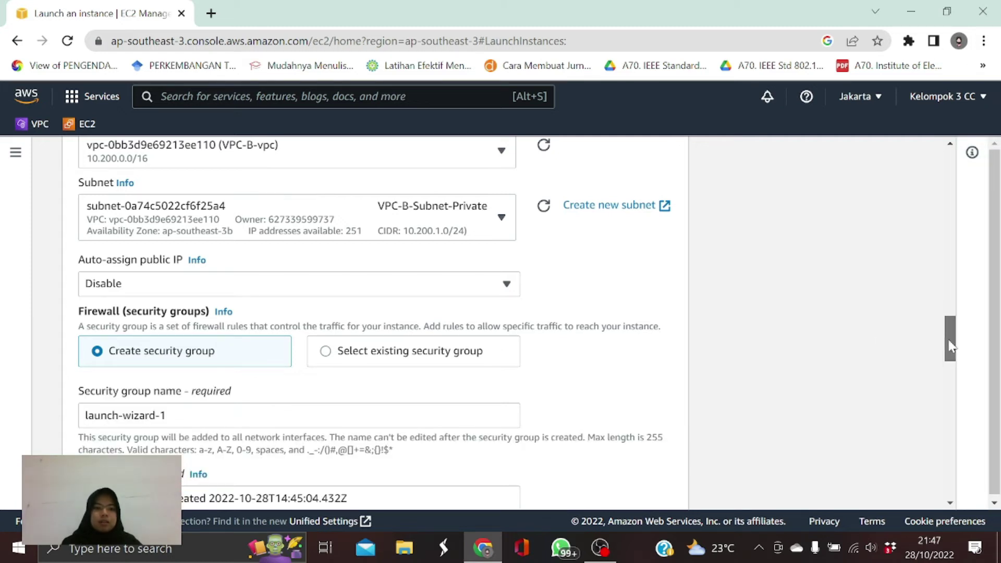
{"action": "scroll", "coordinate": [952, 344], "scroll_direction": "down", "scroll_amount": 4}
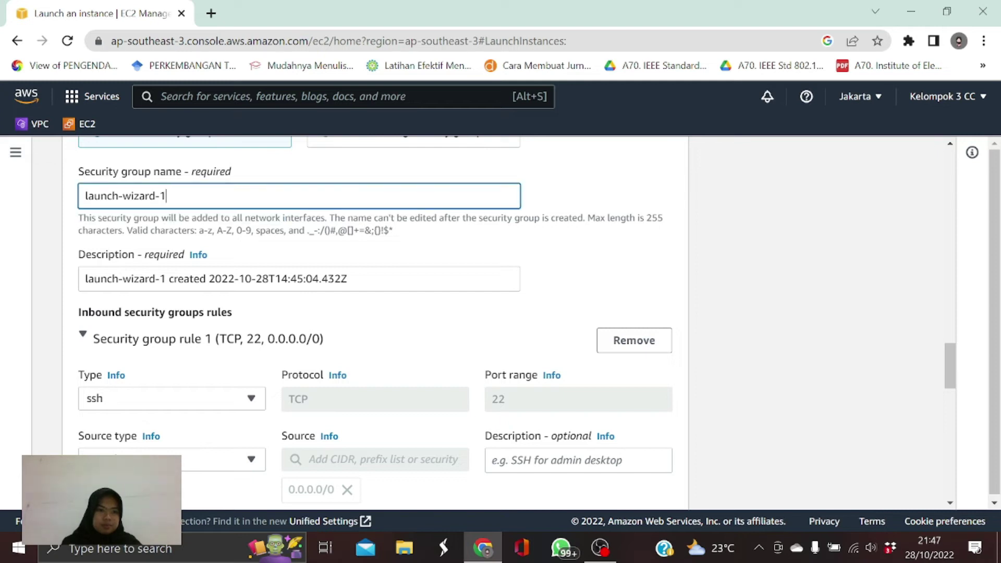
{"action": "left_click_drag", "start_coordinate": [172, 197], "coordinate": [63, 204]}
{"action": "key", "text": "BackSpace"}
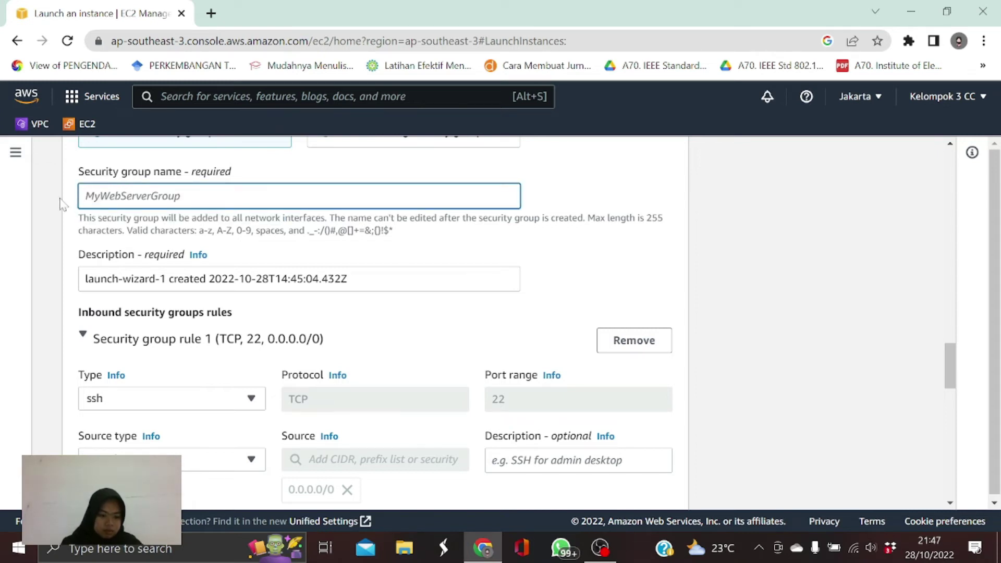
{"action": "type", "text": "VOC-"}
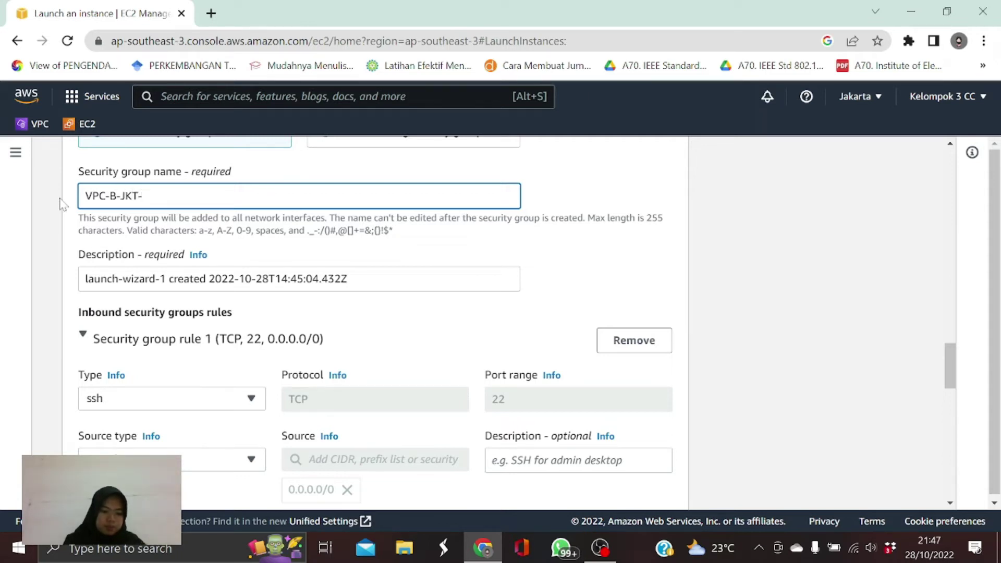
{"action": "type", "text": "Private"}
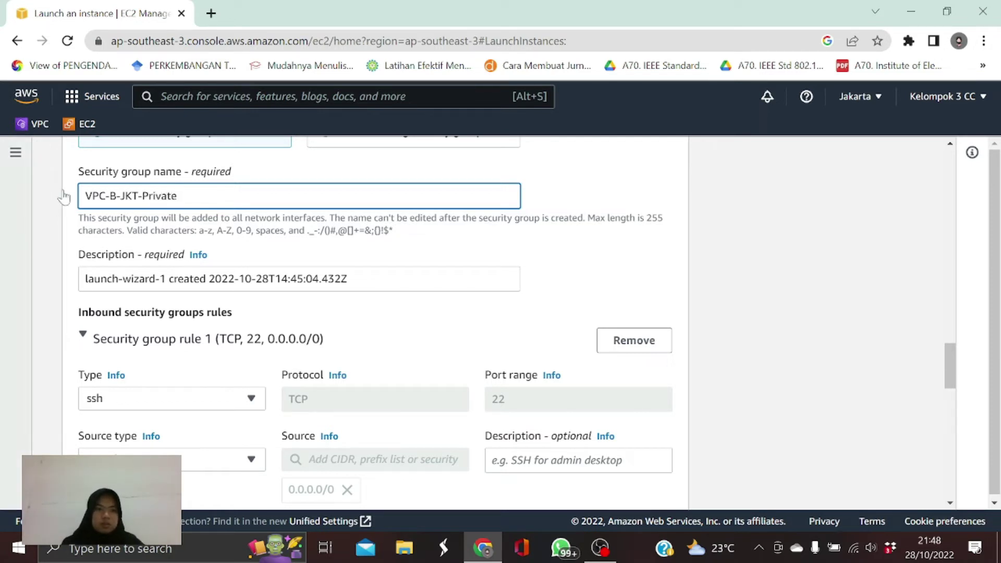
{"action": "left_click_drag", "start_coordinate": [180, 198], "coordinate": [52, 207]}
{"action": "key", "text": "ctrl+c"}
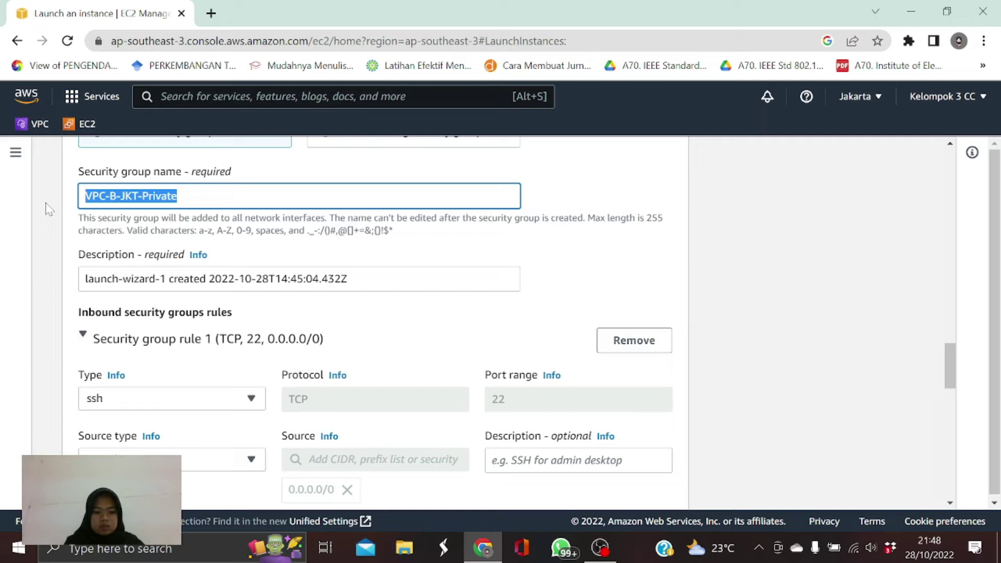
Step: Set the security group description to VPC-B-JKT-Private and limit the ssh inbound rule to custom source 10.100.1.0/24
{"action": "left_click_drag", "start_coordinate": [349, 279], "coordinate": [58, 280]}
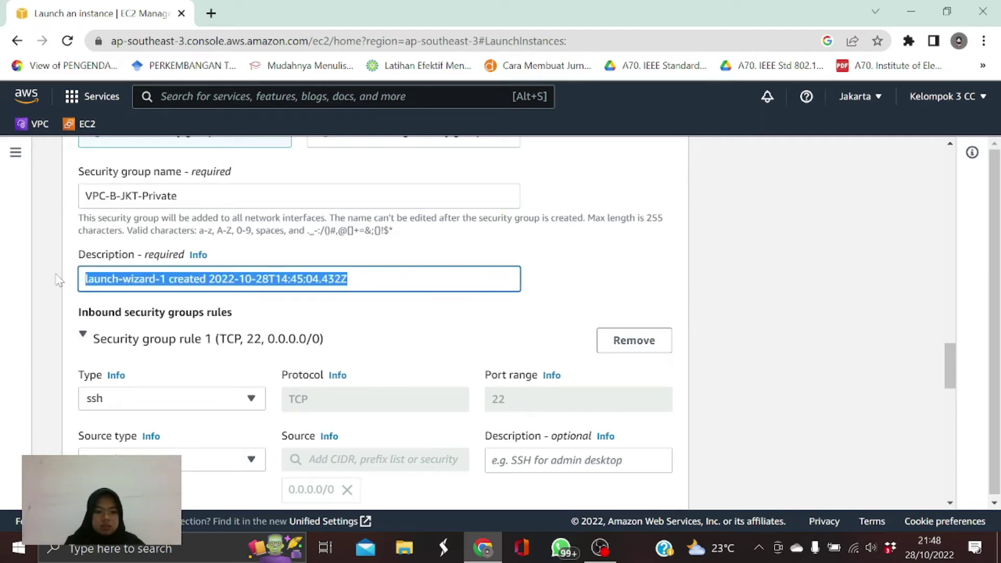
{"action": "key", "text": "ctrl+v"}
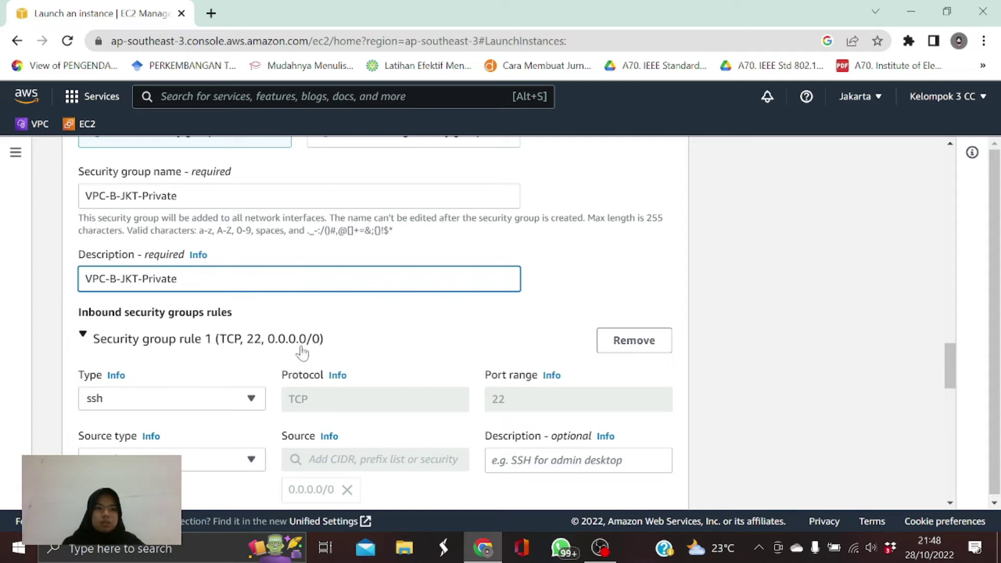
{"action": "left_click_drag", "start_coordinate": [950, 373], "coordinate": [947, 400]}
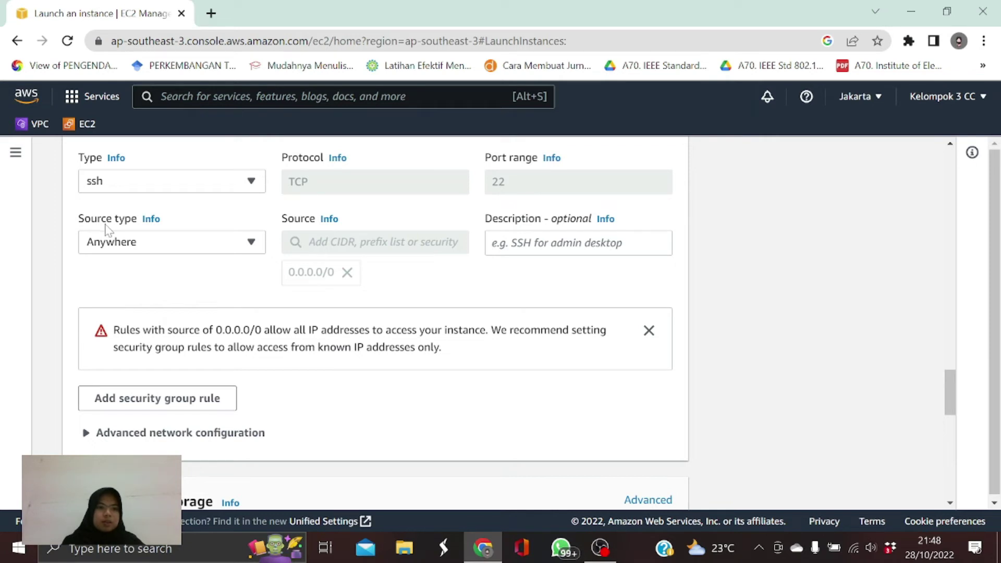
{"action": "left_click", "coordinate": [180, 242]}
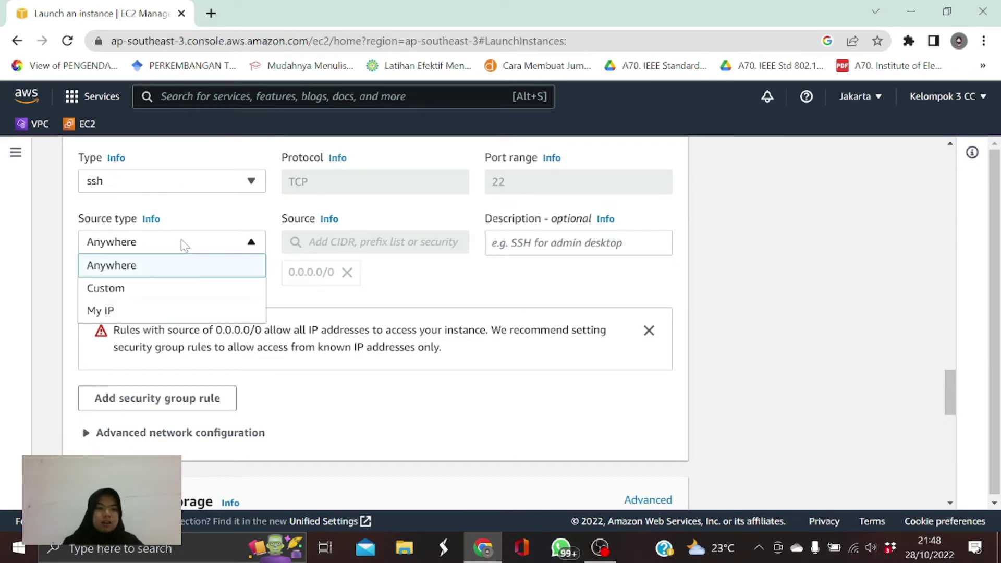
{"action": "left_click", "coordinate": [157, 289]}
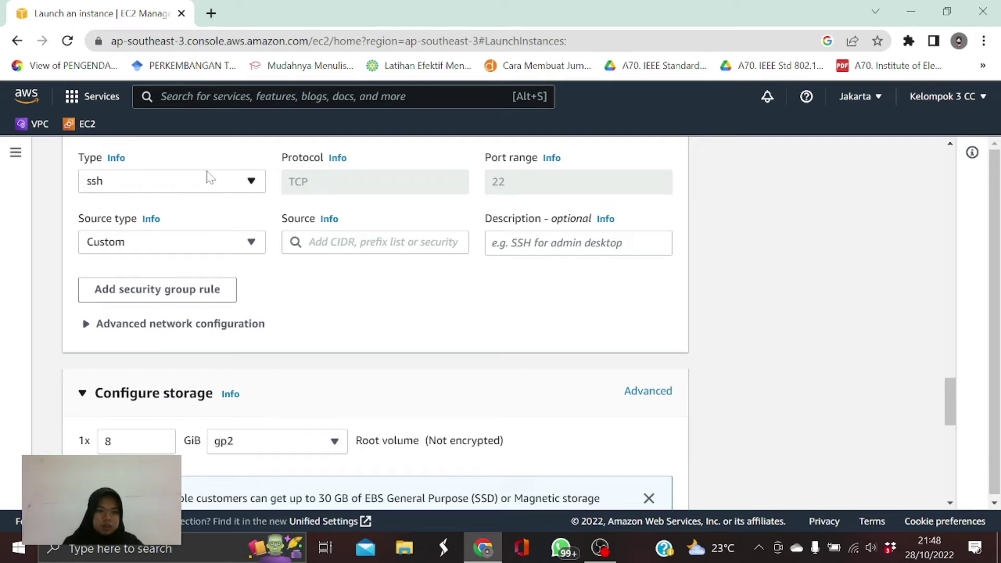
{"action": "left_click", "coordinate": [375, 242]}
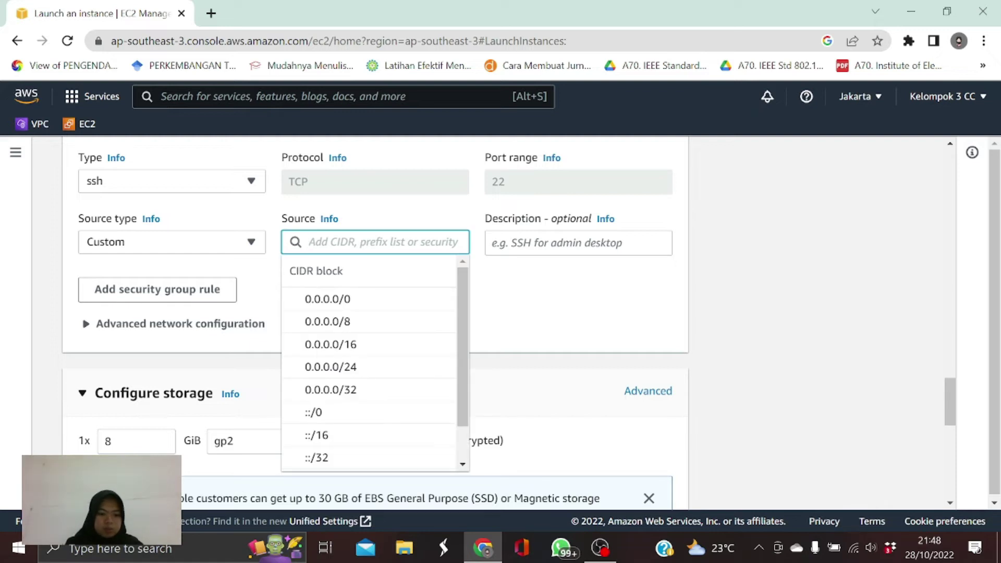
{"action": "type", "text": "10.100"}
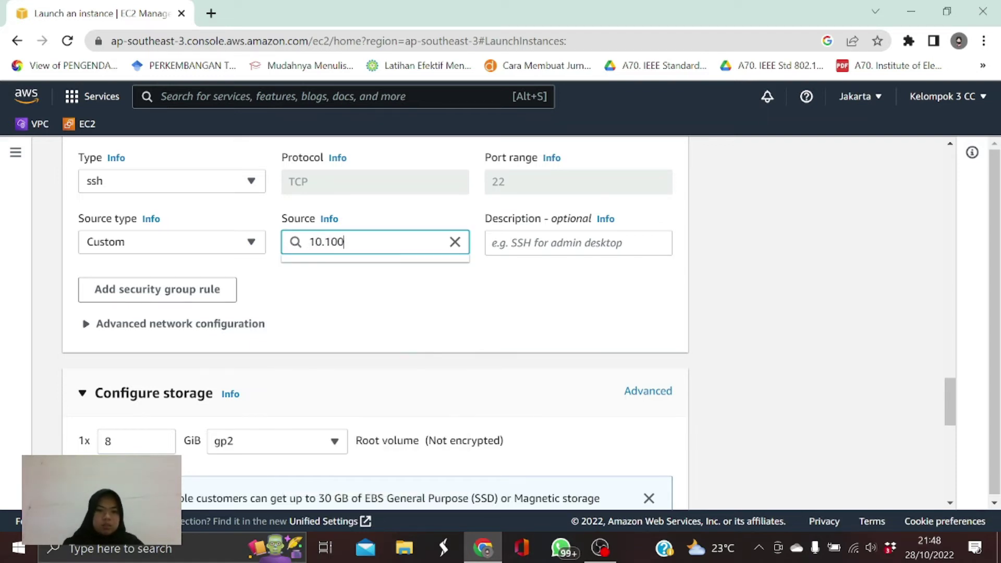
{"action": "type", "text": "."}
{"action": "type", "text": "1"}
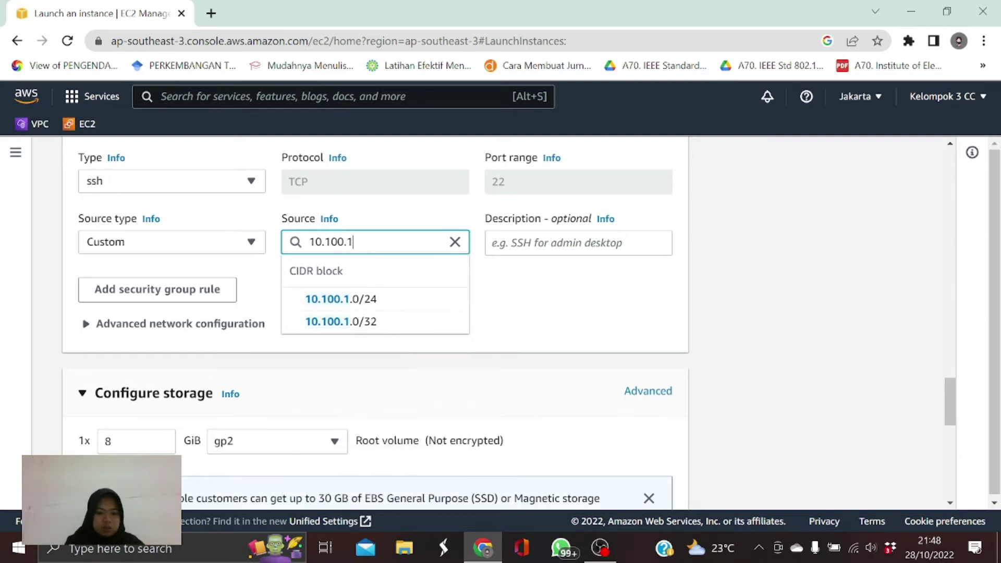
{"action": "type", "text": ".0/24"}
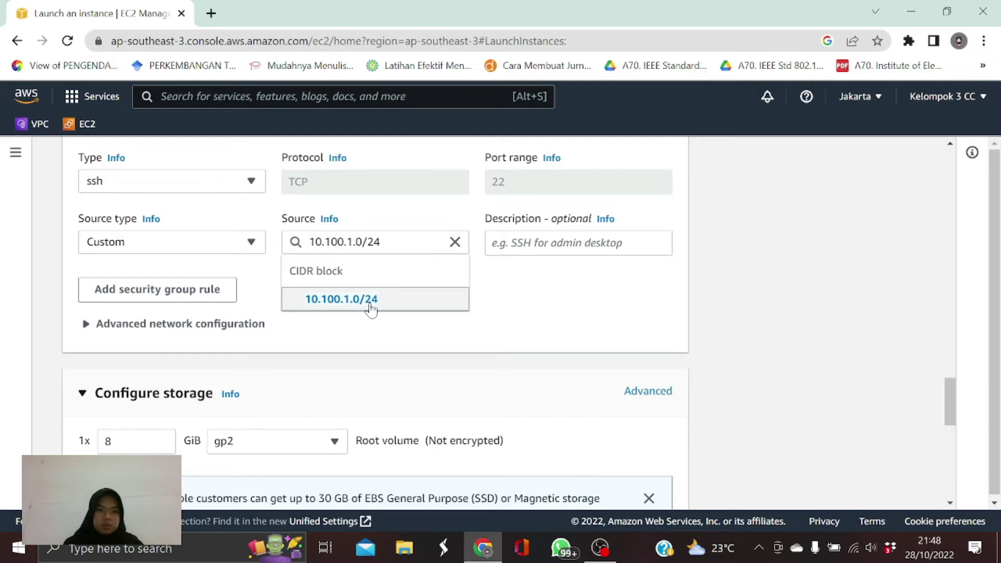
{"action": "left_click", "coordinate": [370, 307]}
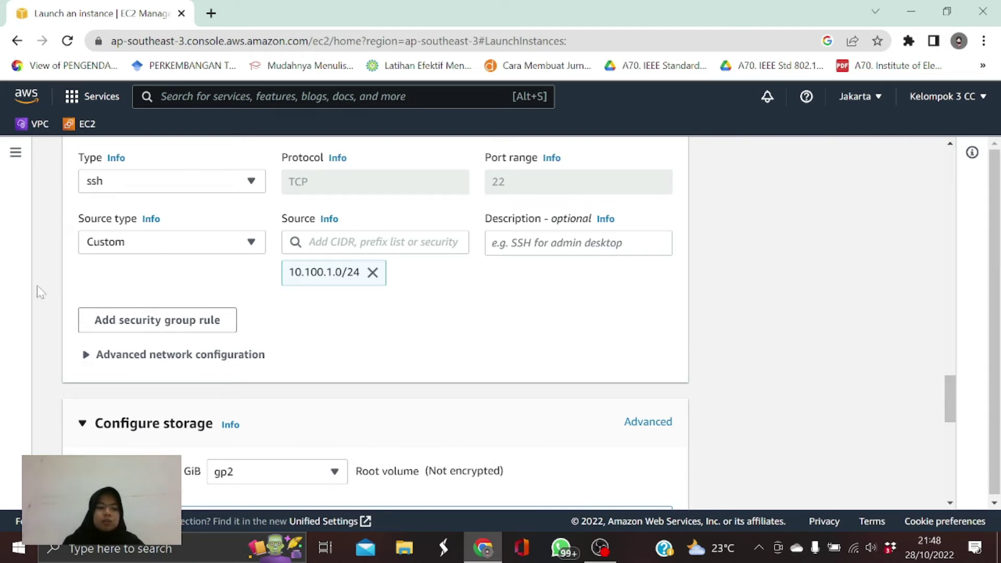
Step: Add a second inbound rule of type Custom ICMP - IPv4 with custom source 10.100.1.0/24
{"action": "left_click", "coordinate": [179, 328]}
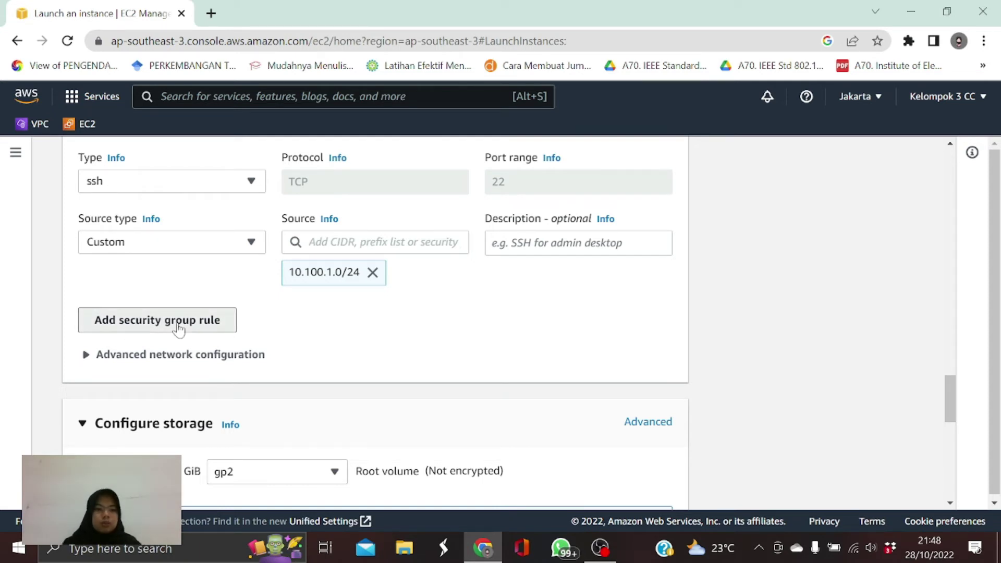
{"action": "left_click", "coordinate": [145, 393]}
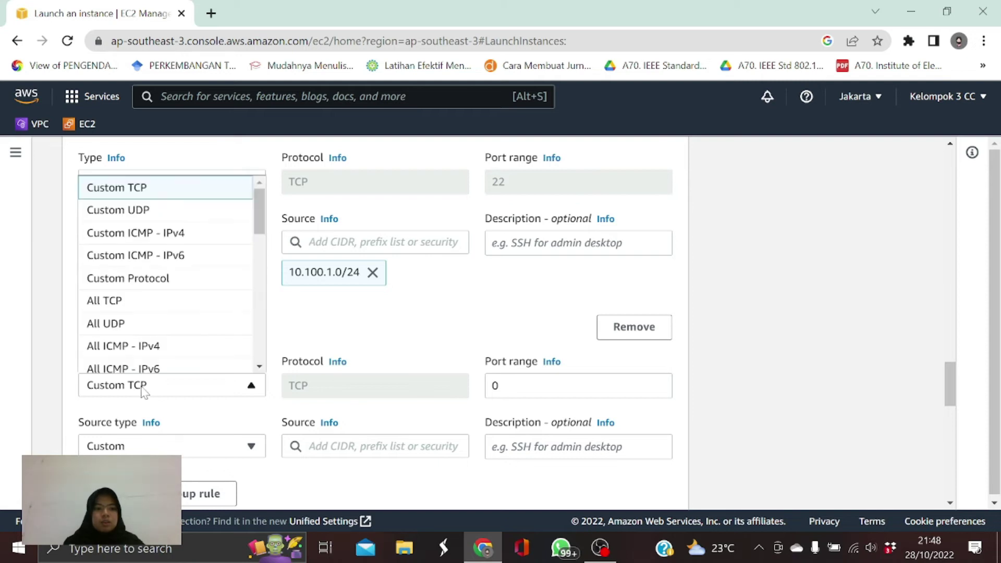
{"action": "left_click", "coordinate": [218, 242]}
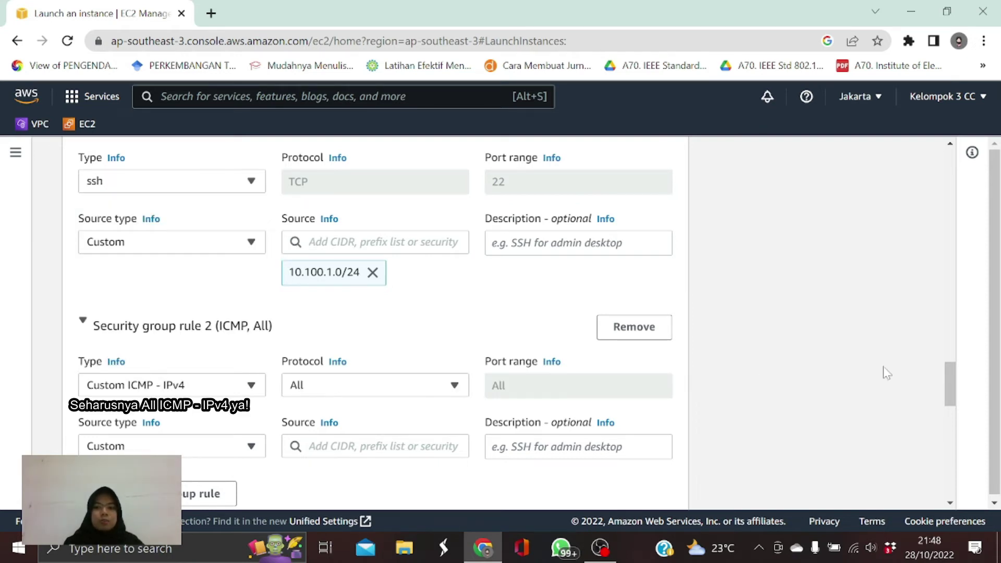
{"action": "left_click_drag", "start_coordinate": [949, 380], "coordinate": [949, 404]}
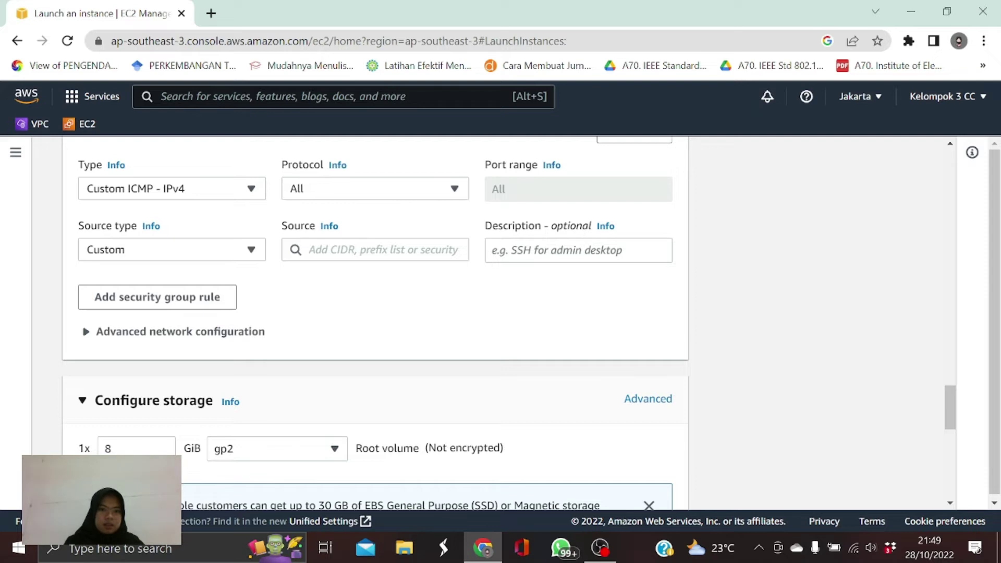
{"action": "left_click", "coordinate": [333, 249]}
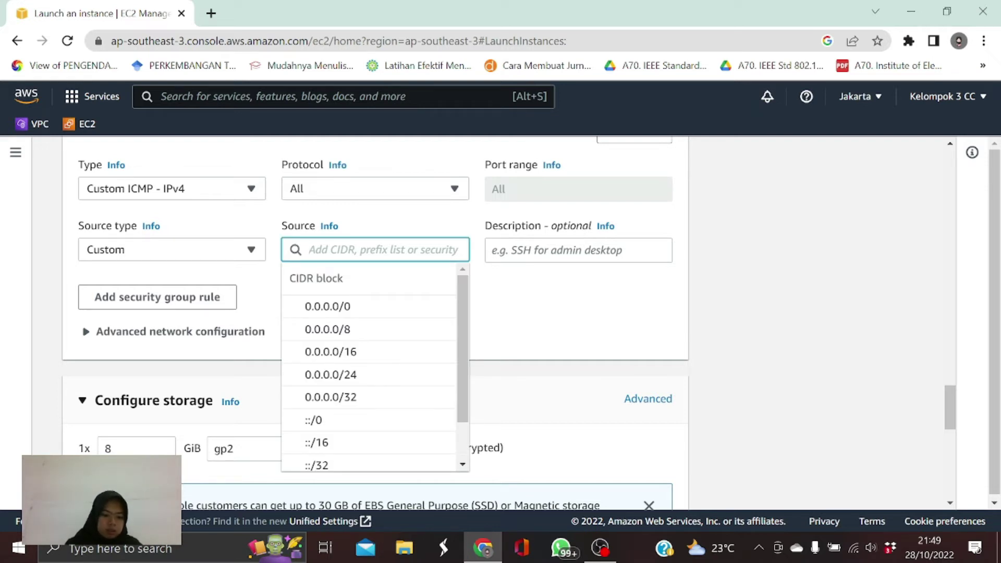
{"action": "type", "text": "10.1"}
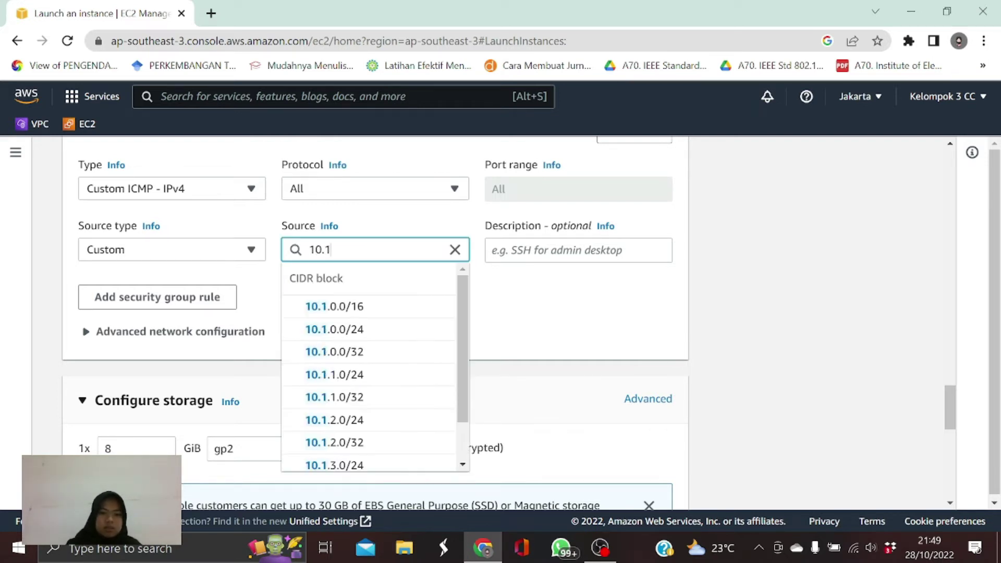
{"action": "type", "text": "00."}
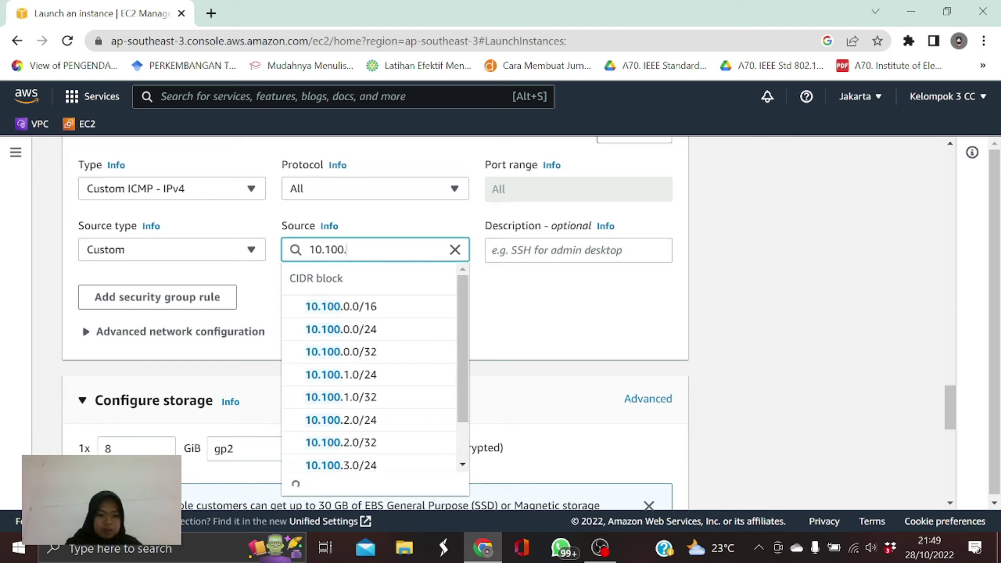
{"action": "type", "text": "1.0/24"}
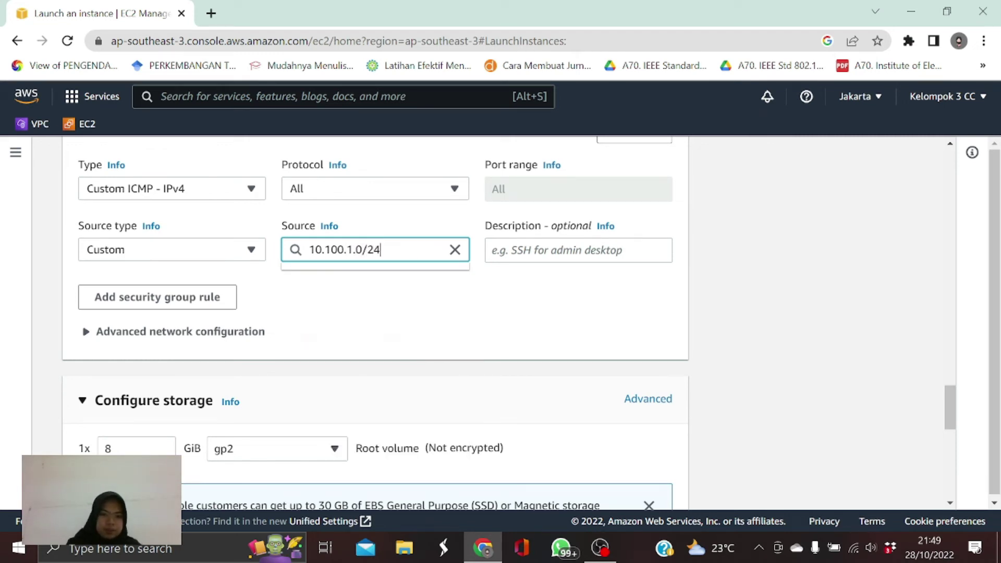
{"action": "left_click", "coordinate": [373, 311]}
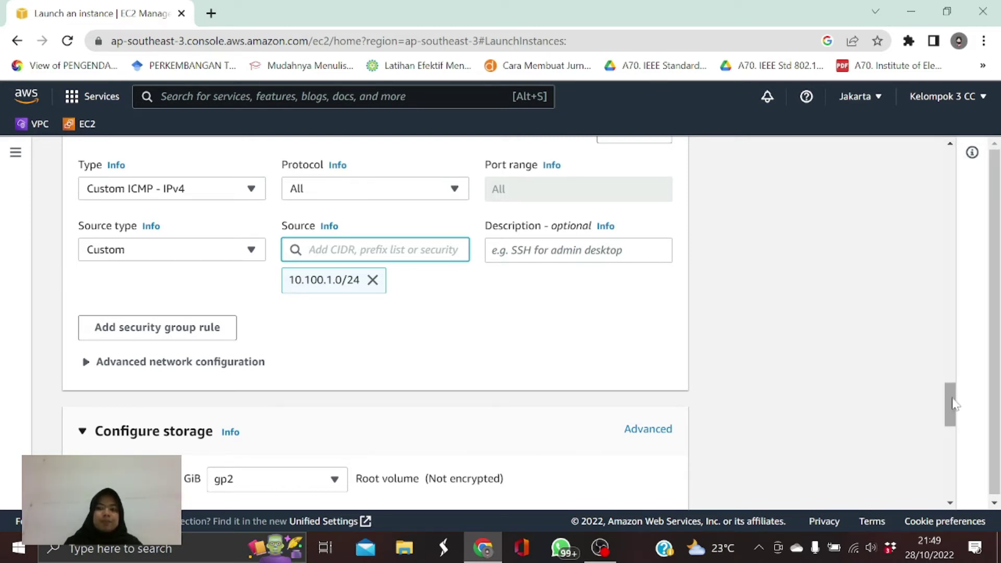
Step: Try to launch the instance and reopen its configuration for editing
{"action": "left_click_drag", "start_coordinate": [948, 401], "coordinate": [940, 495]}
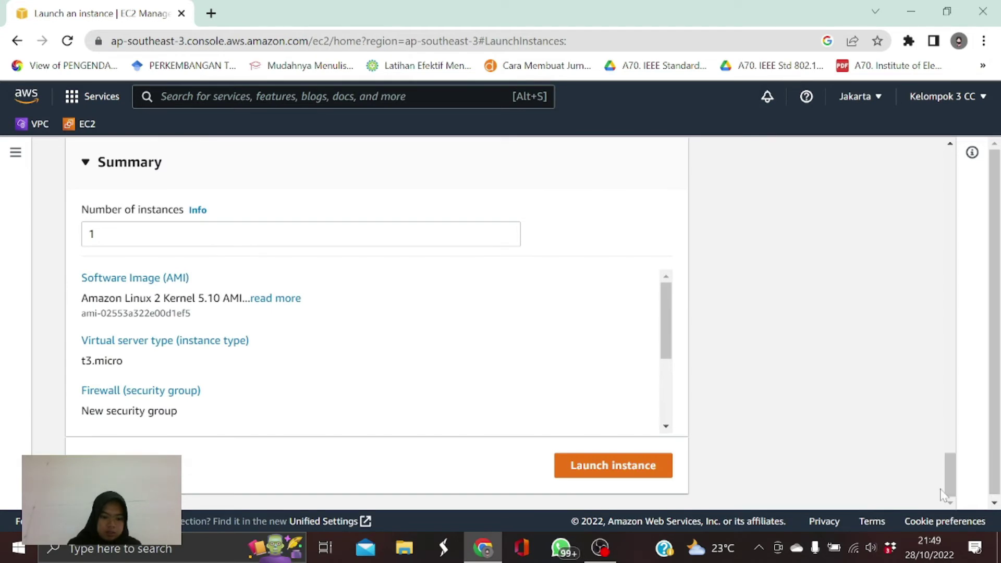
{"action": "left_click", "coordinate": [626, 471]}
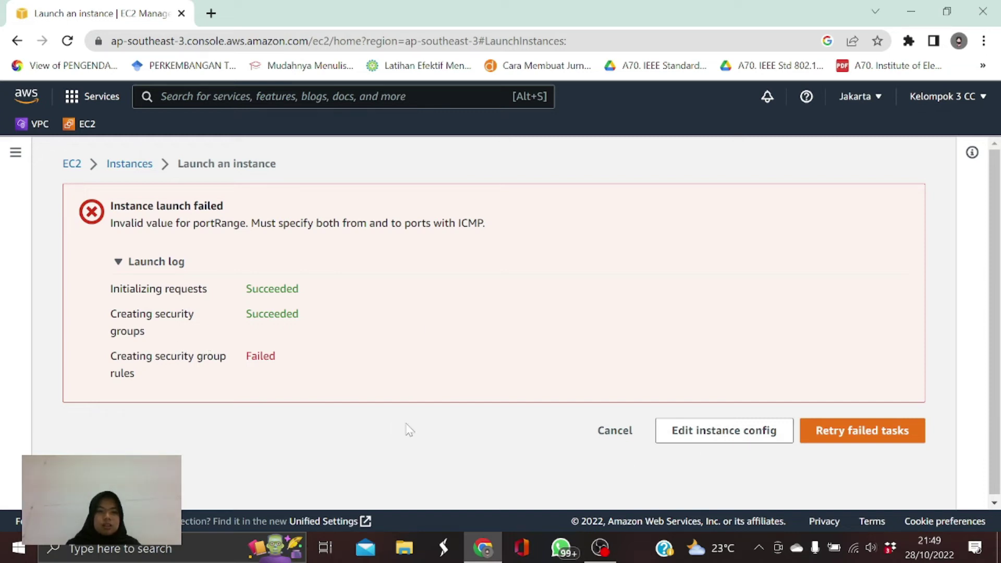
{"action": "left_click", "coordinate": [737, 431]}
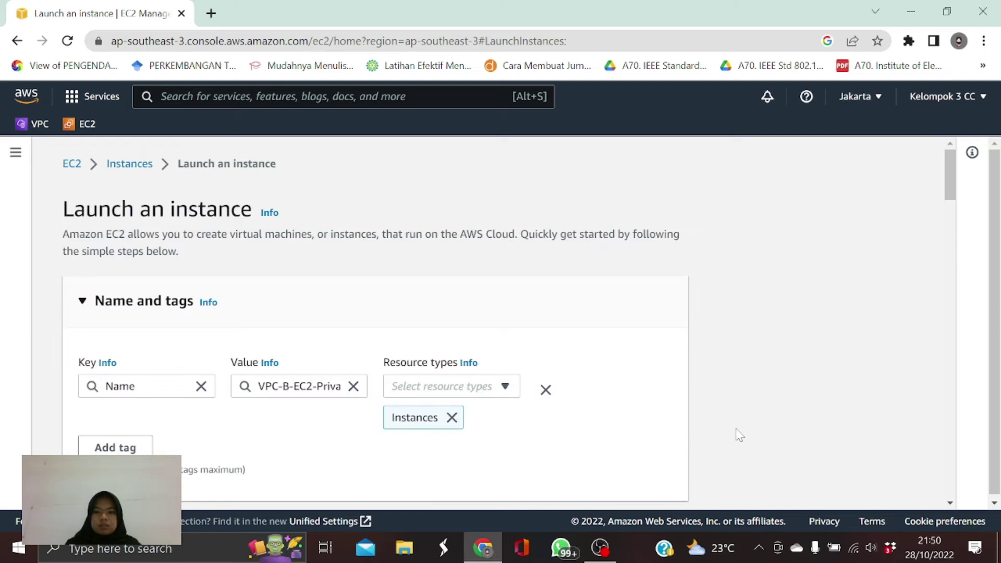
Step: Set the instance's firewall option to create a new security group
{"action": "left_click_drag", "start_coordinate": [953, 180], "coordinate": [941, 360]}
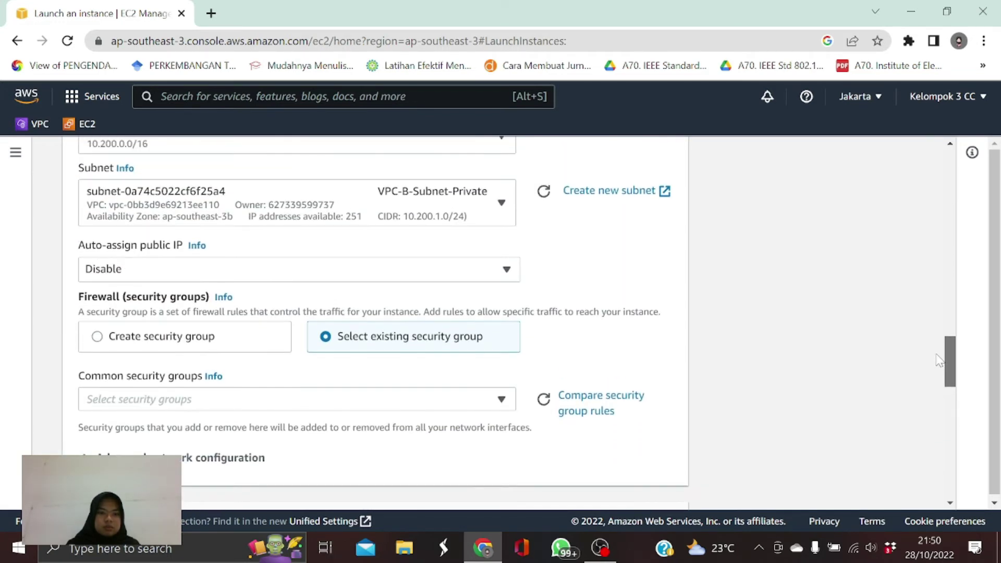
{"action": "left_click", "coordinate": [201, 343]}
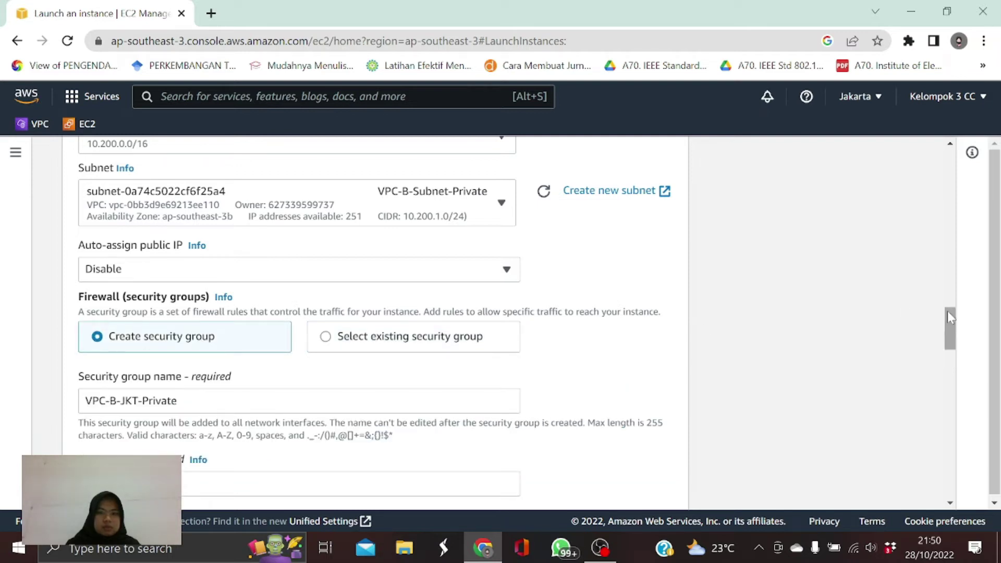
{"action": "left_click_drag", "start_coordinate": [948, 314], "coordinate": [948, 337]}
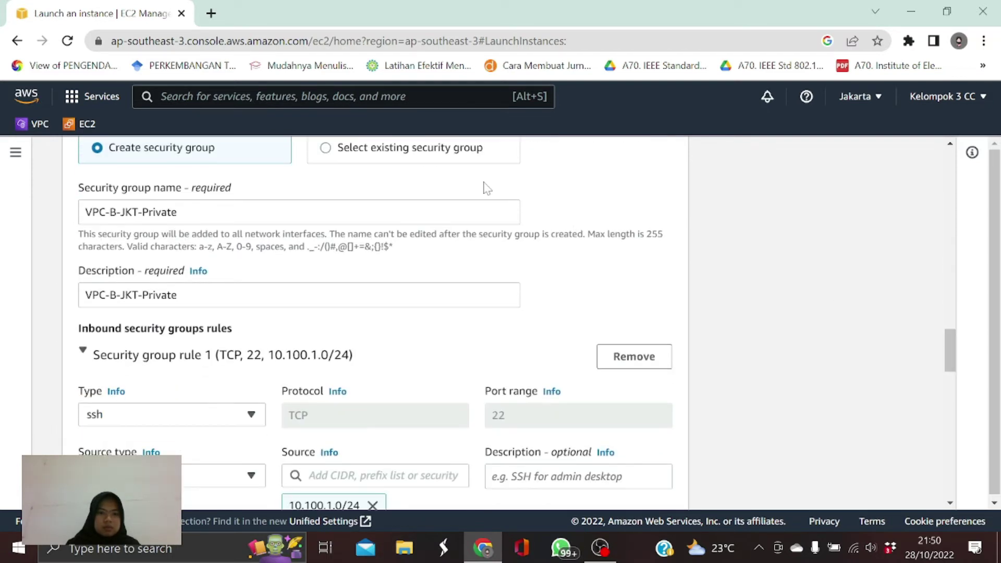
{"action": "left_click", "coordinate": [418, 159]}
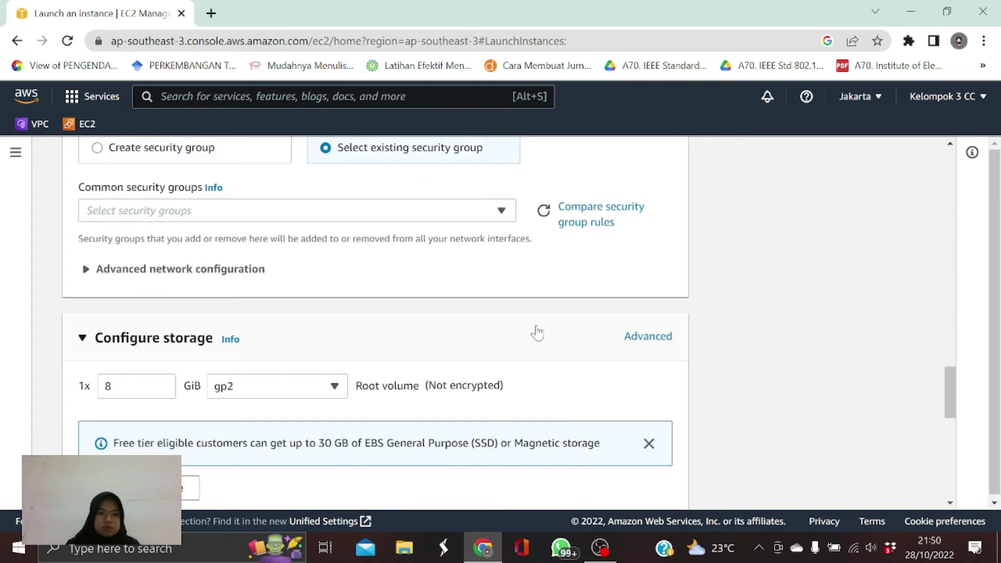
{"action": "left_click", "coordinate": [177, 273]}
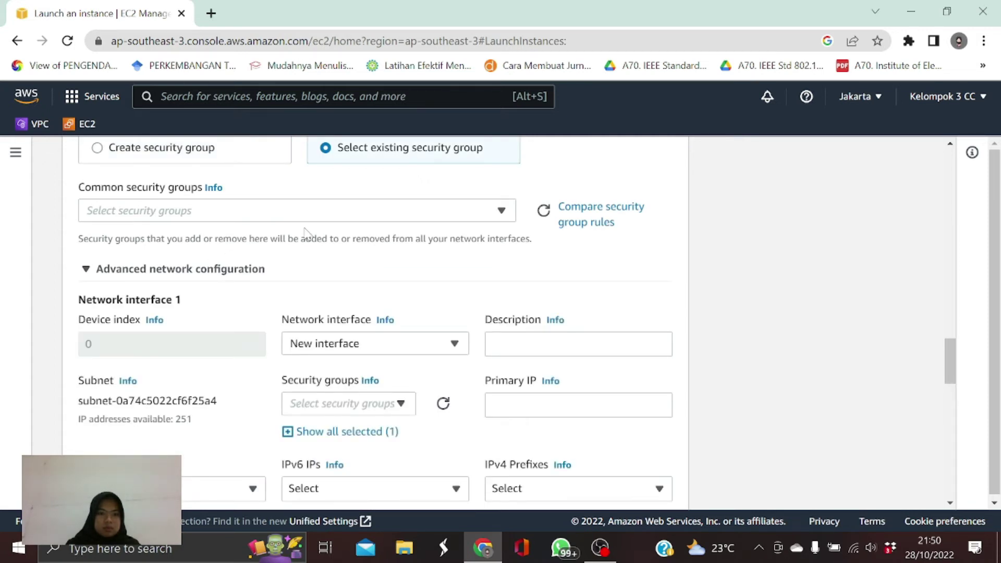
{"action": "left_click", "coordinate": [463, 214]}
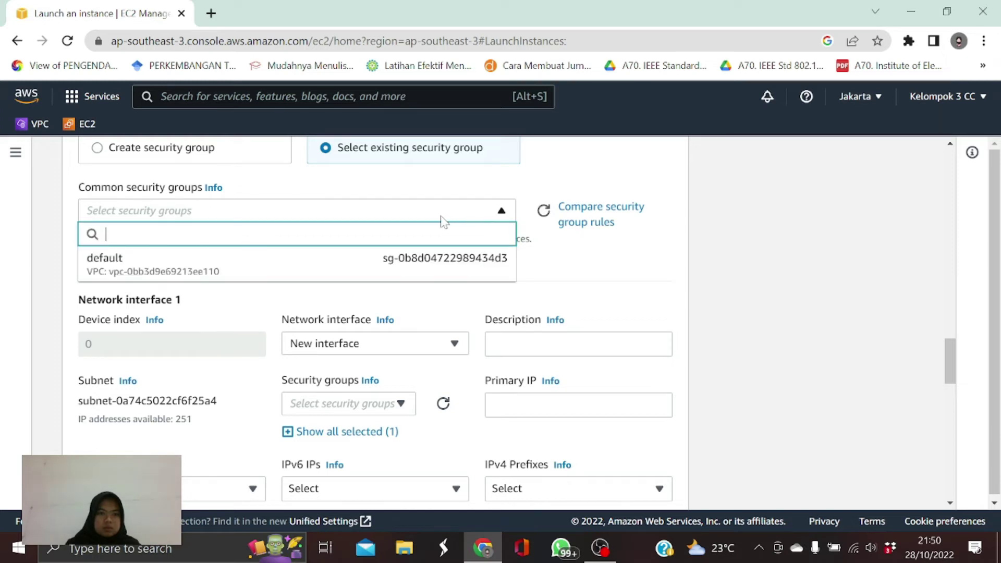
{"action": "left_click", "coordinate": [443, 219]}
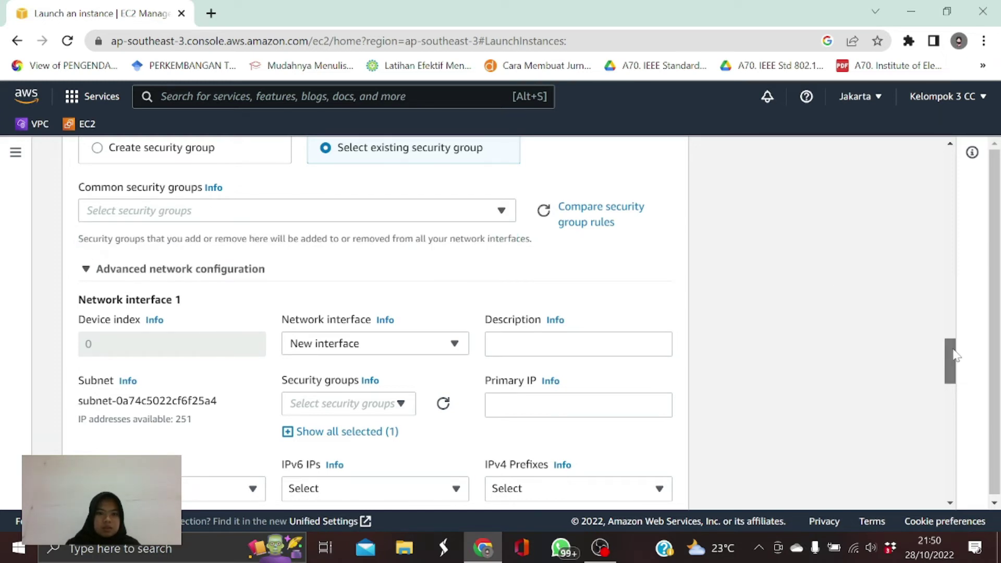
{"action": "left_click_drag", "start_coordinate": [953, 355], "coordinate": [948, 332]}
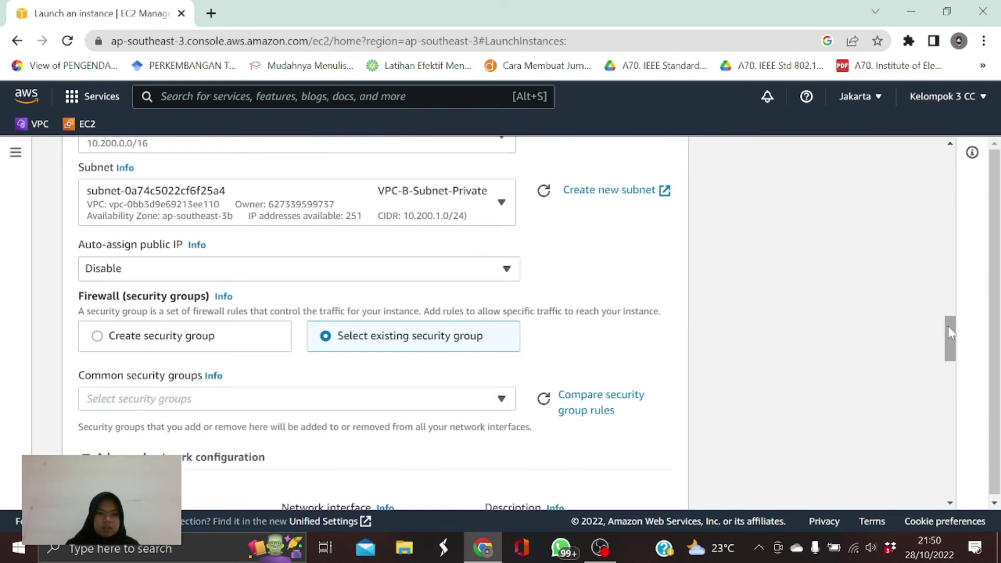
{"action": "left_click", "coordinate": [194, 336]}
Step: Change the type of the second inbound security group rule to All ICMP - IPv4
{"action": "left_click_drag", "start_coordinate": [948, 315], "coordinate": [939, 343]}
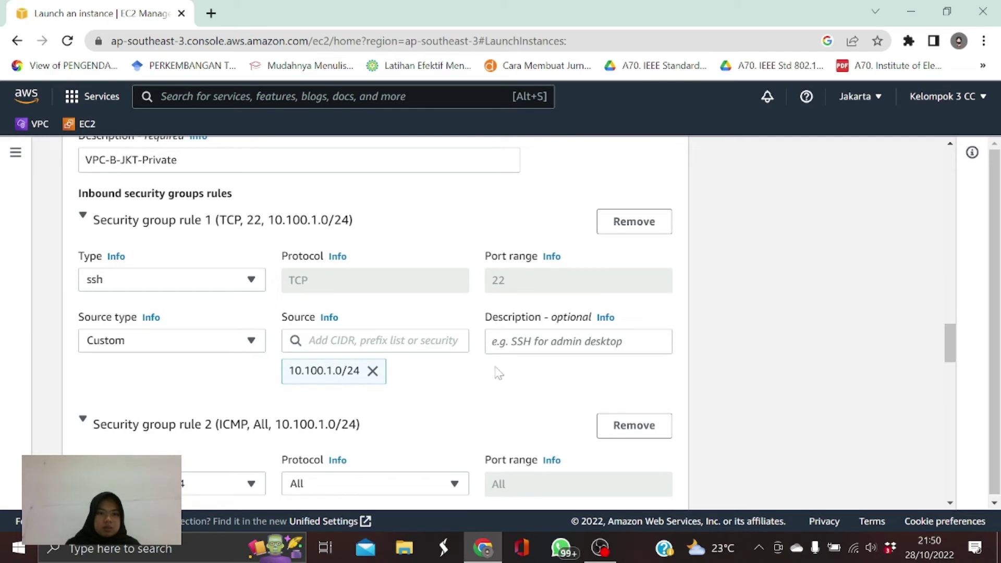
{"action": "left_click_drag", "start_coordinate": [949, 344], "coordinate": [947, 370]}
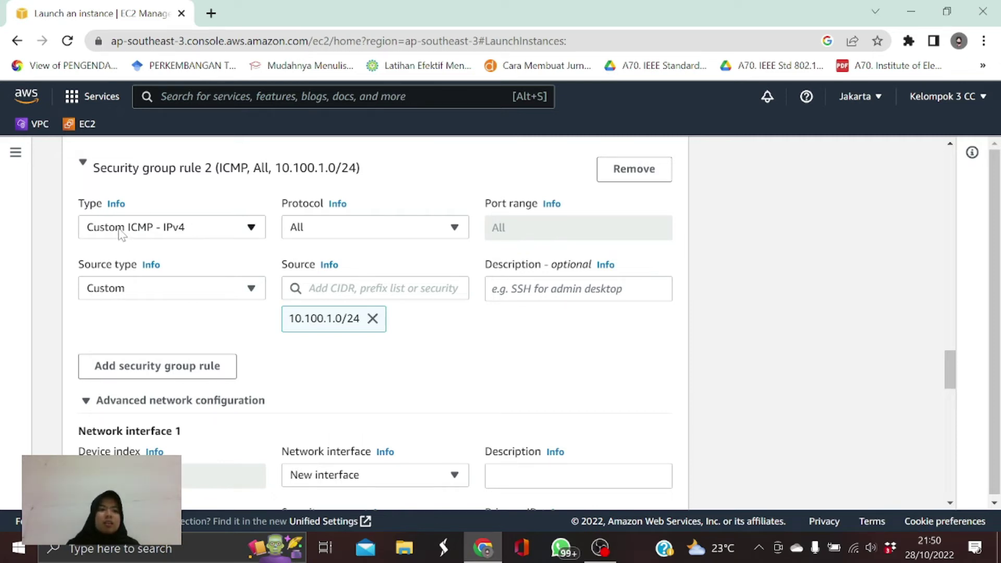
{"action": "left_click", "coordinate": [98, 231]}
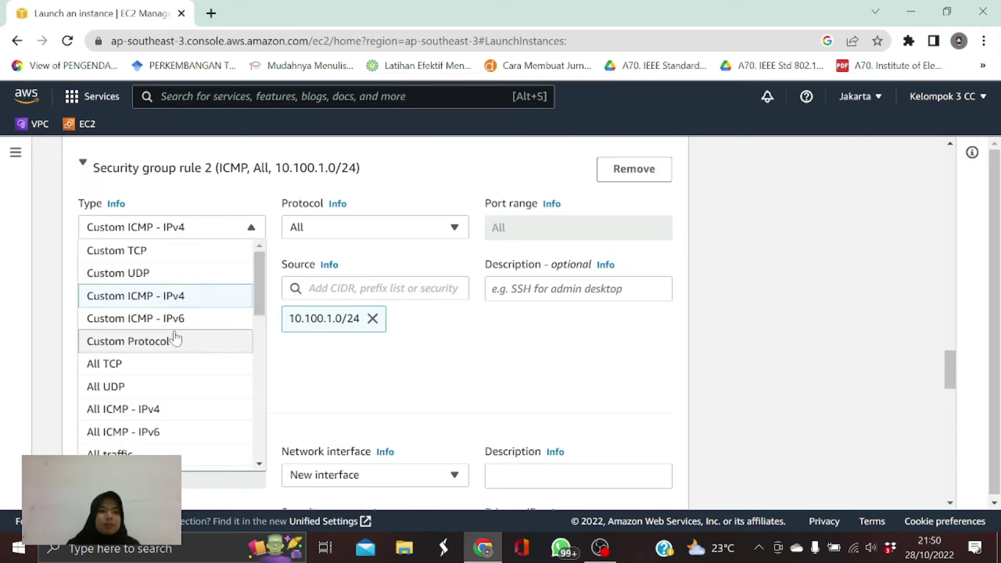
{"action": "left_click", "coordinate": [152, 411]}
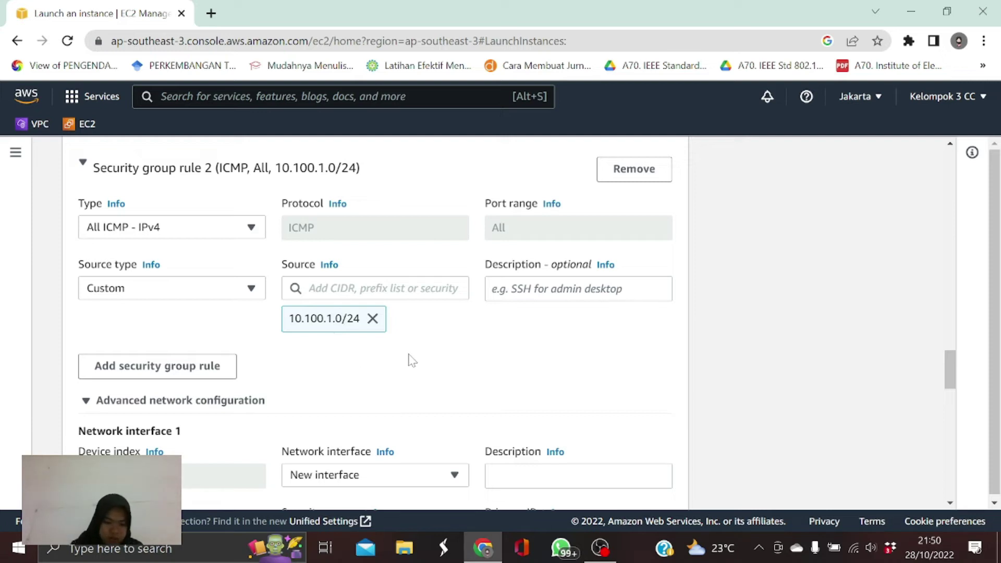
{"action": "left_click_drag", "start_coordinate": [958, 367], "coordinate": [946, 478]}
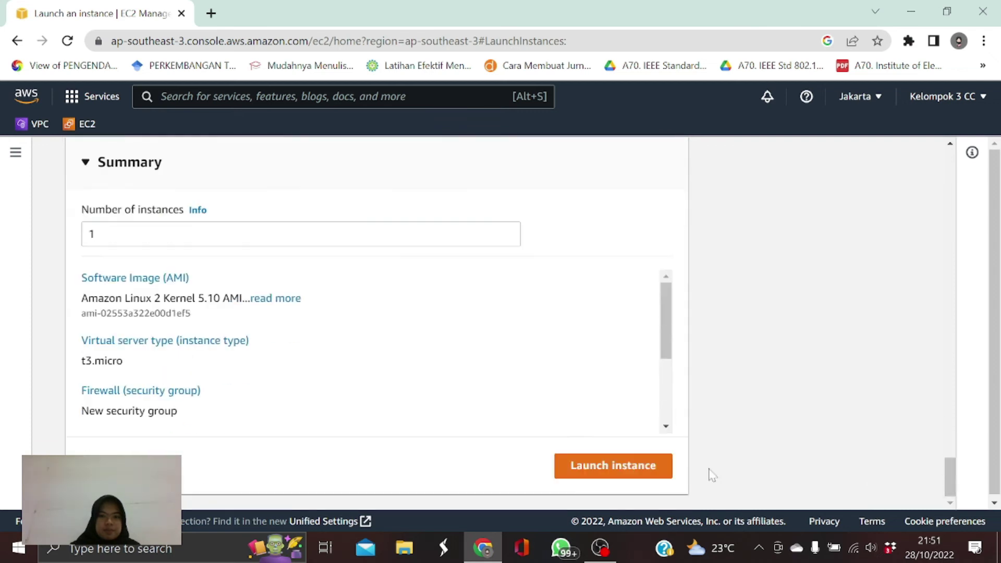
Step: Try to launch the instance and read the resulting launch message
{"action": "left_click", "coordinate": [615, 469]}
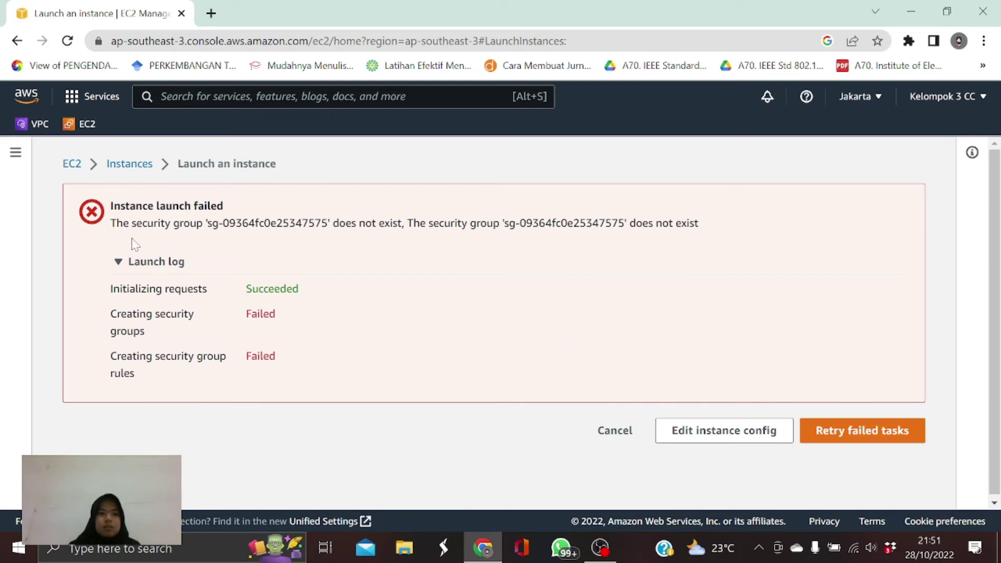
{"action": "left_click_drag", "start_coordinate": [110, 204], "coordinate": [237, 225]}
{"action": "left_click", "coordinate": [242, 251]}
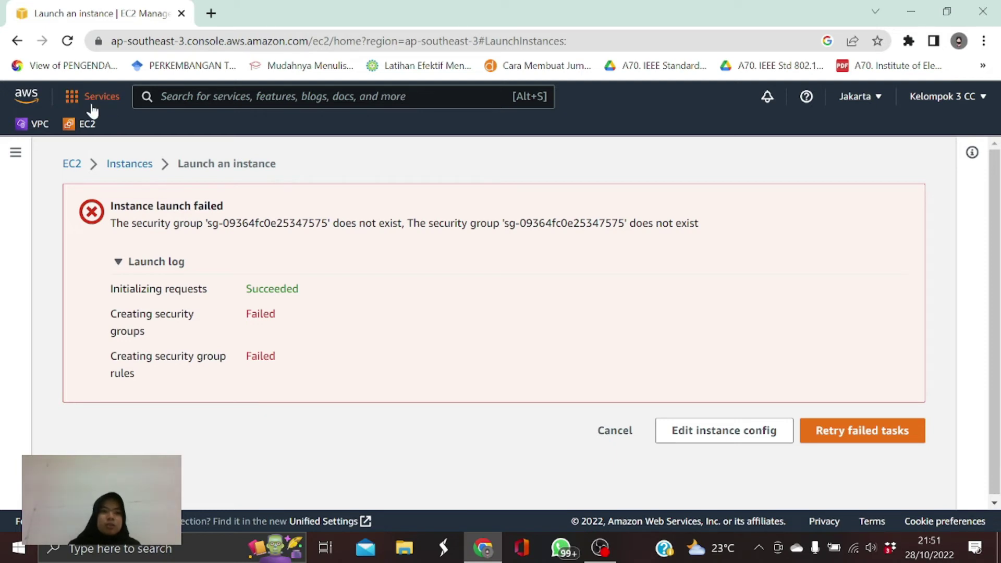
Step: Examine the existing security groups and their VPC IDs in the VPC console
{"action": "left_click", "coordinate": [34, 133]}
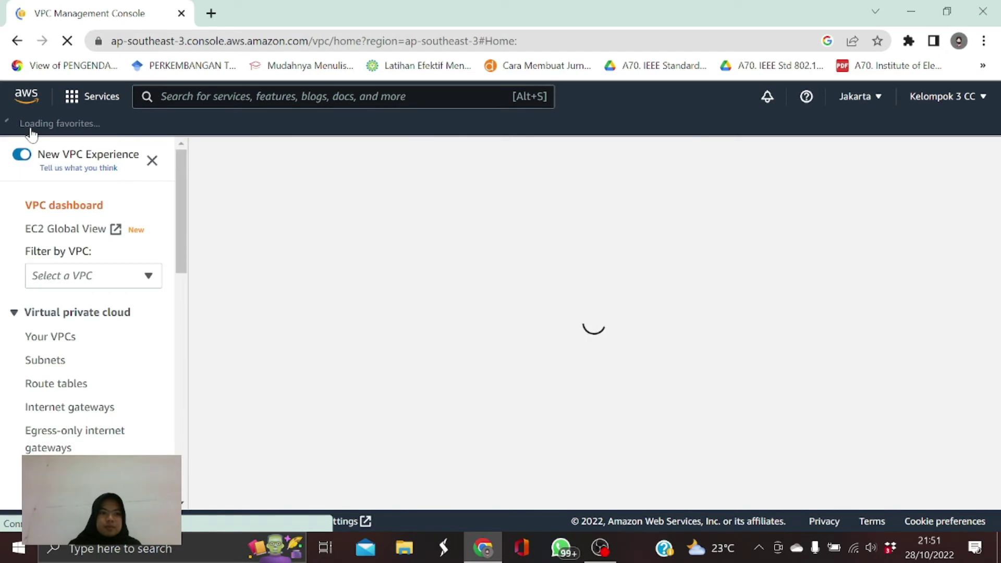
{"action": "left_click_drag", "start_coordinate": [180, 225], "coordinate": [171, 346]}
{"action": "left_click", "coordinate": [90, 319]}
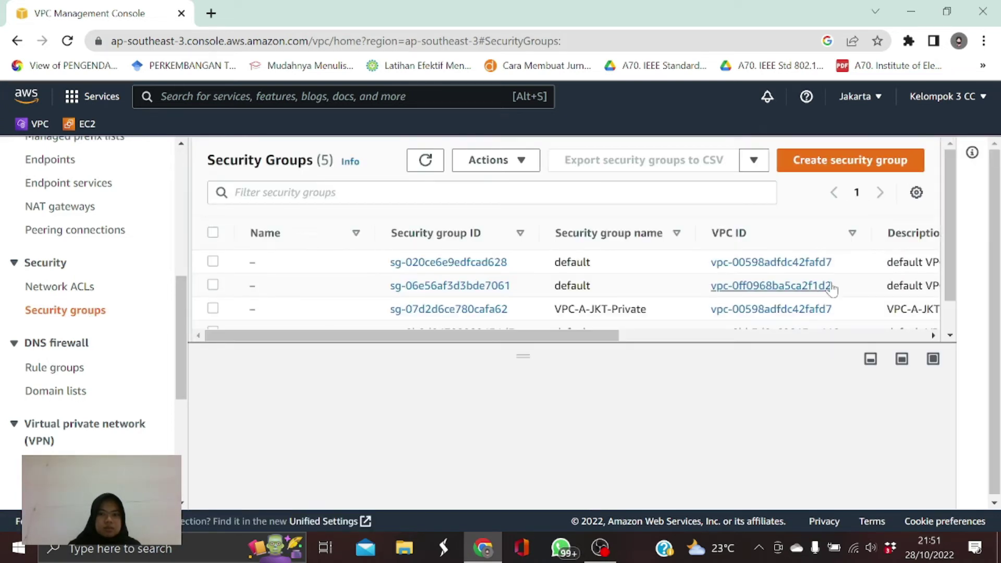
{"action": "mouse_move", "coordinate": [949, 227]}
{"action": "left_mouse_down"}
{"action": "mouse_move", "coordinate": [950, 284]}
{"action": "mouse_move", "coordinate": [949, 213]}
{"action": "mouse_move", "coordinate": [946, 245]}
{"action": "left_mouse_up"}
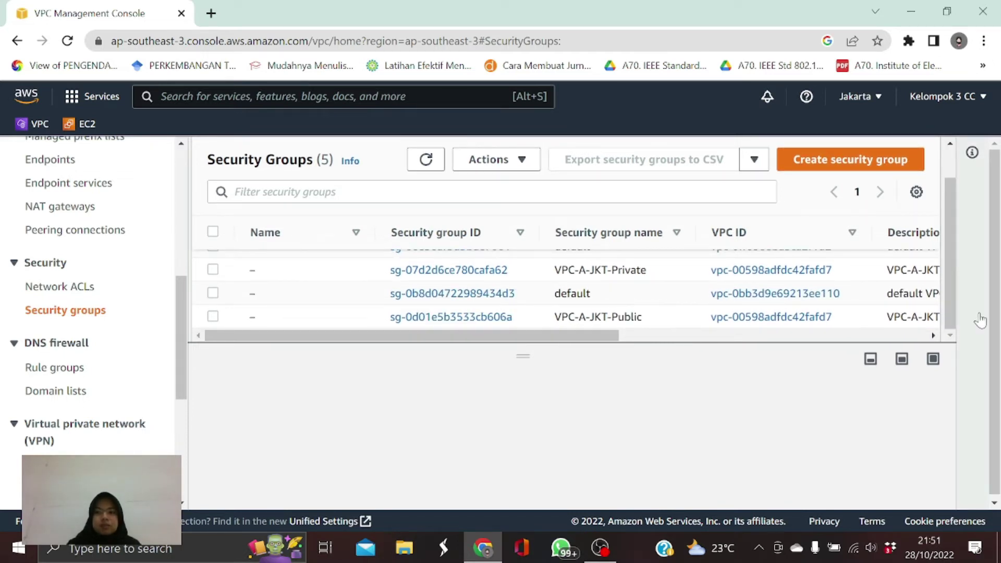
{"action": "left_click_drag", "start_coordinate": [953, 305], "coordinate": [953, 263]}
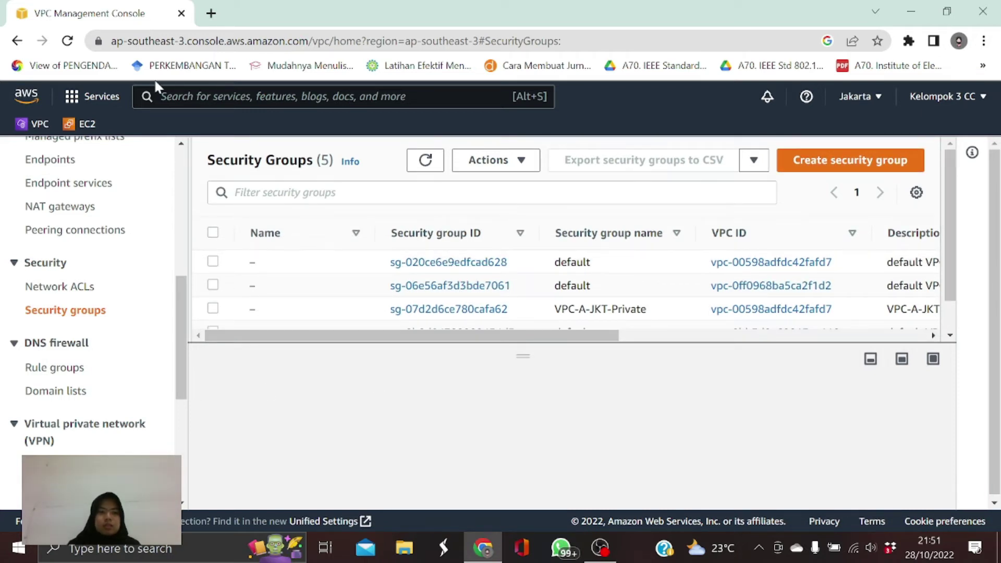
Step: Start a new EC2 instance launch and set its Name tag to VPC-B-EC2-Private
{"action": "left_click", "coordinate": [94, 128]}
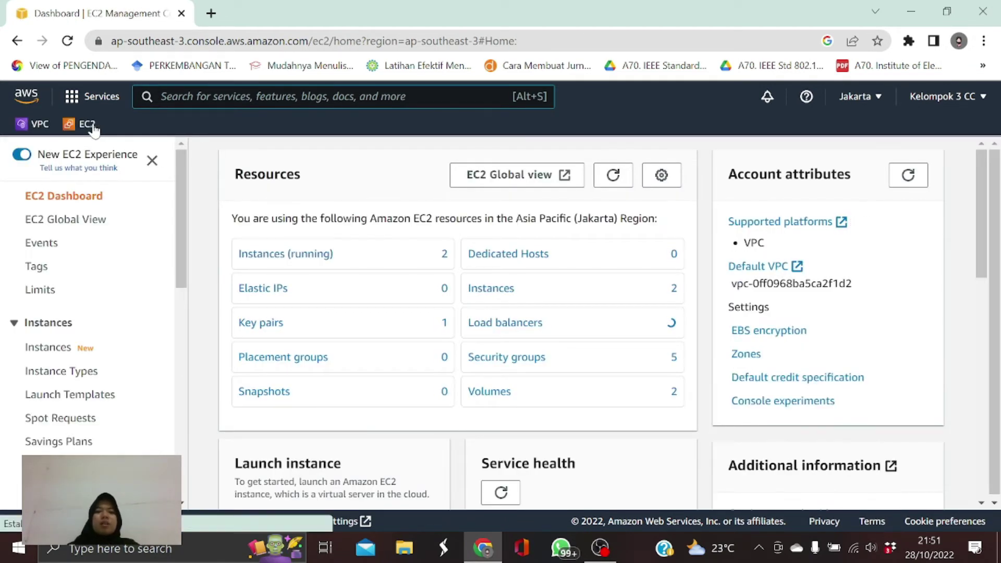
{"action": "left_click", "coordinate": [52, 355]}
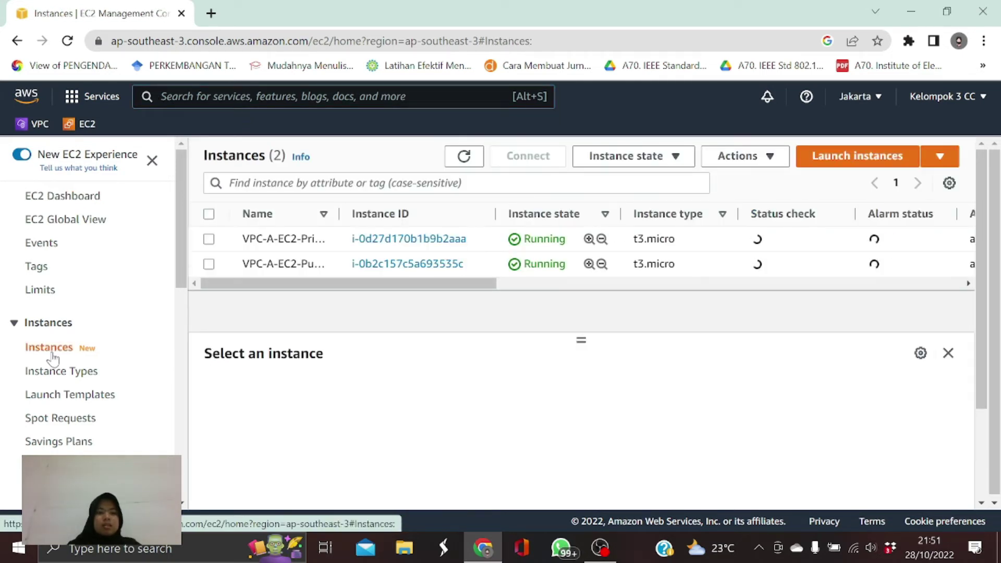
{"action": "left_click", "coordinate": [853, 154]}
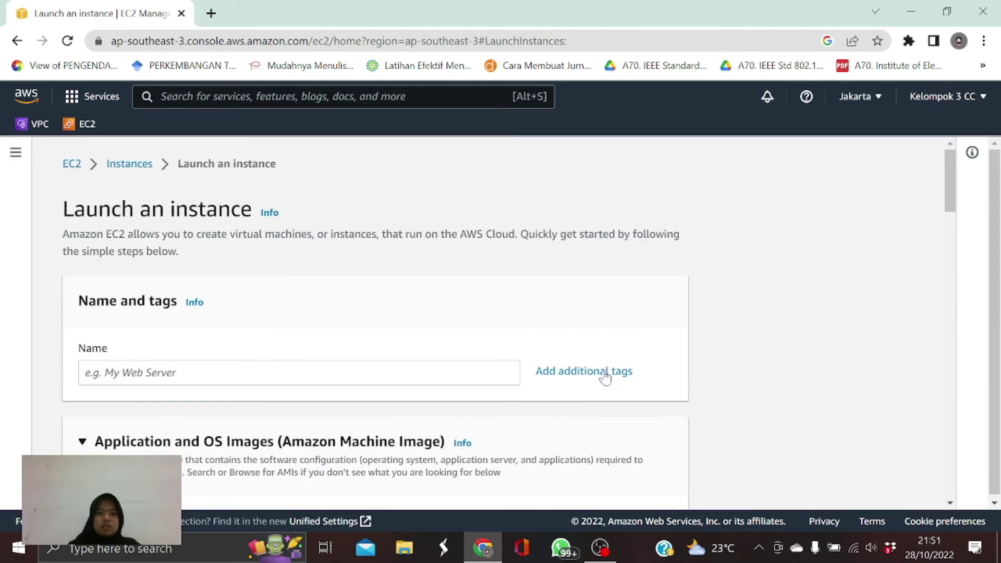
{"action": "left_click", "coordinate": [604, 374]}
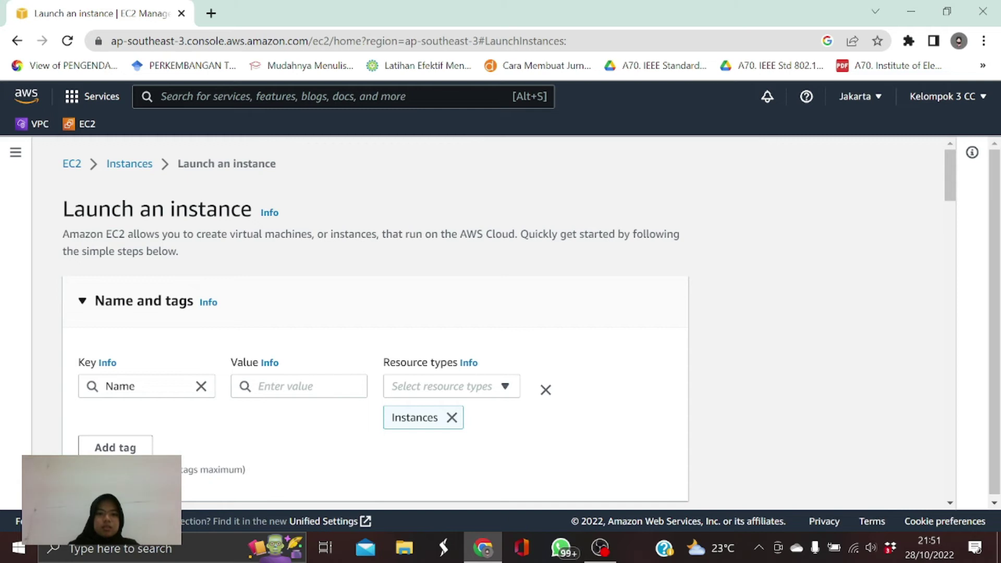
{"action": "left_click", "coordinate": [299, 386]}
{"action": "type", "text": "VPC-B-"}
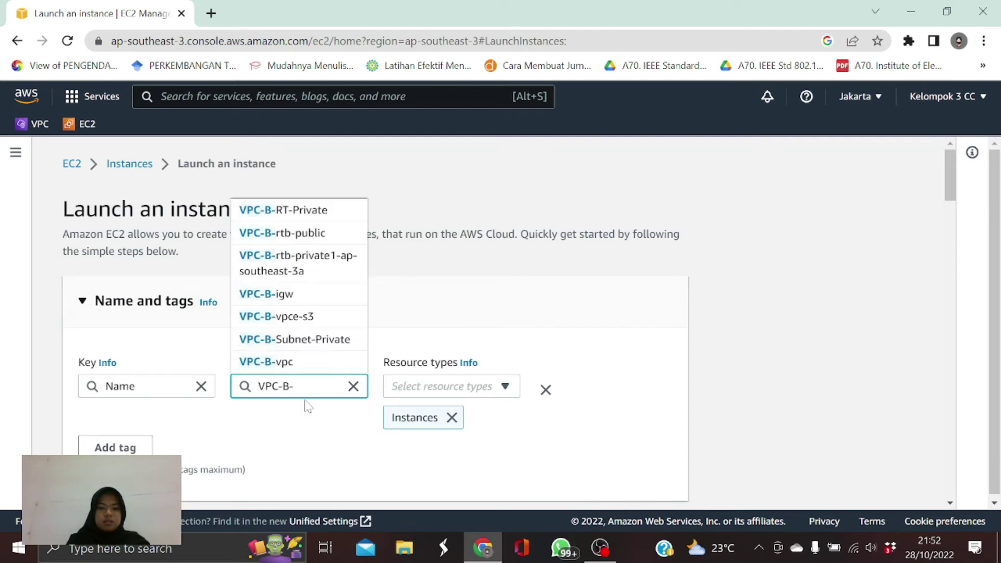
{"action": "type", "text": "EC2-Private"}
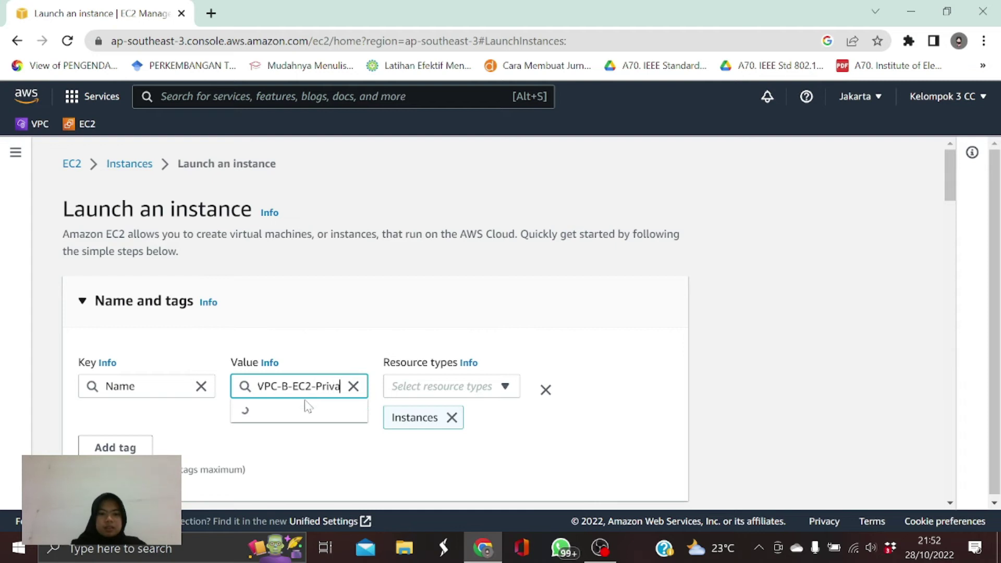
{"action": "left_click", "coordinate": [339, 435]}
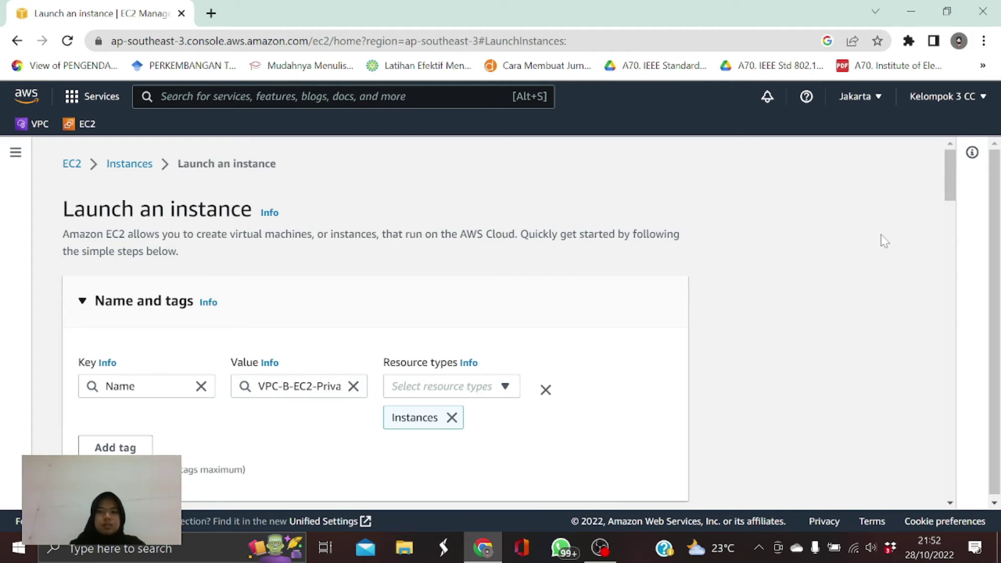
Step: Choose the existing RSA key pair for logging in to the instance
{"action": "left_click_drag", "start_coordinate": [948, 185], "coordinate": [937, 338]}
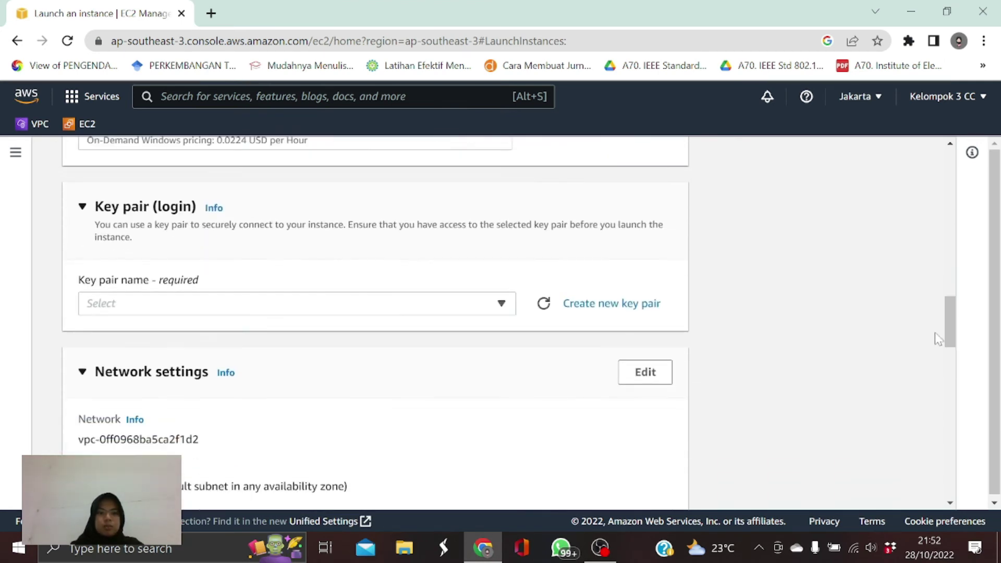
{"action": "left_click", "coordinate": [502, 303]}
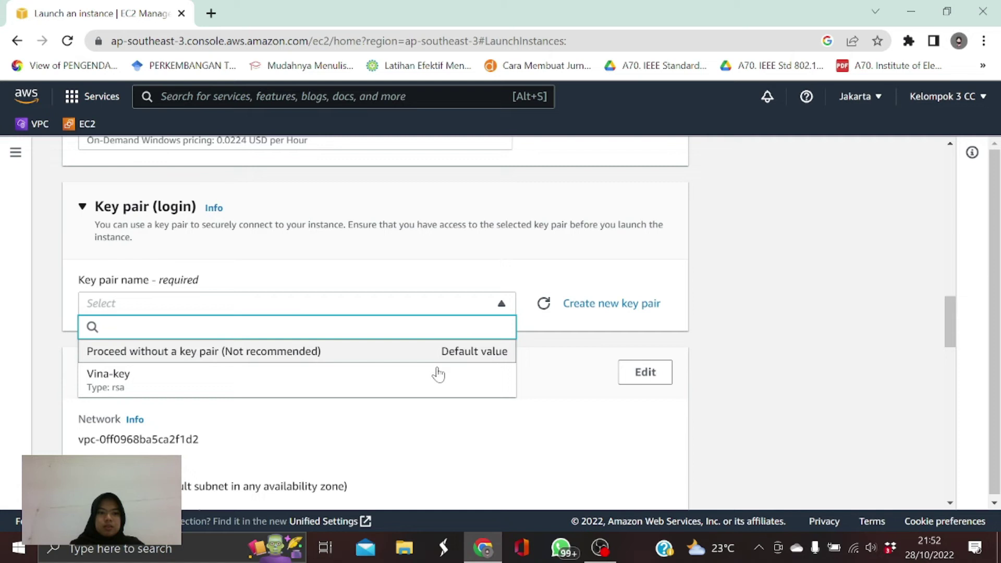
{"action": "left_click", "coordinate": [412, 377]}
Step: Edit the network settings to place the instance in VPC-B-vpc with the subnet VPC-B-Subnet-Private
{"action": "left_click_drag", "start_coordinate": [948, 310], "coordinate": [944, 330]}
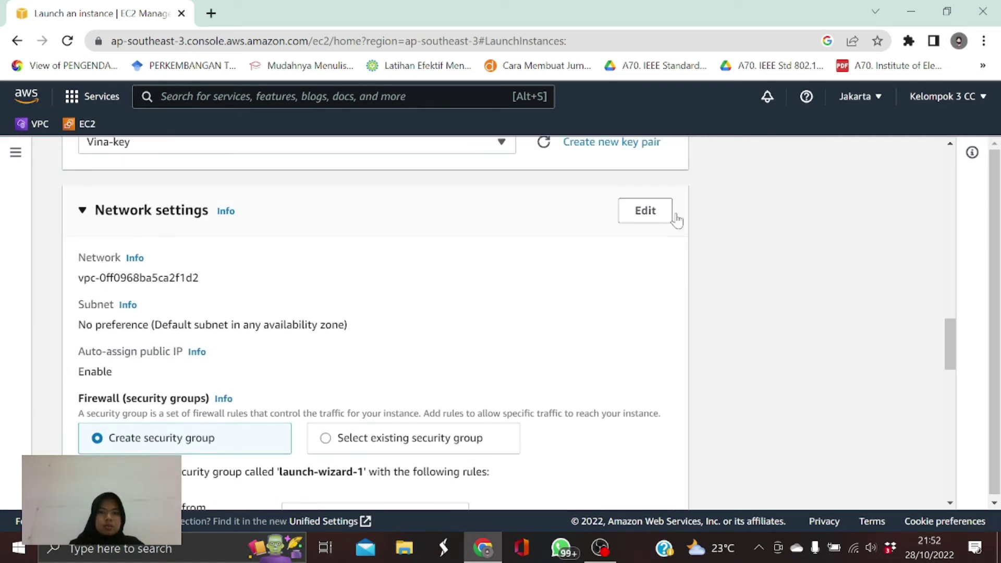
{"action": "left_click", "coordinate": [645, 213]}
{"action": "left_click", "coordinate": [322, 293]}
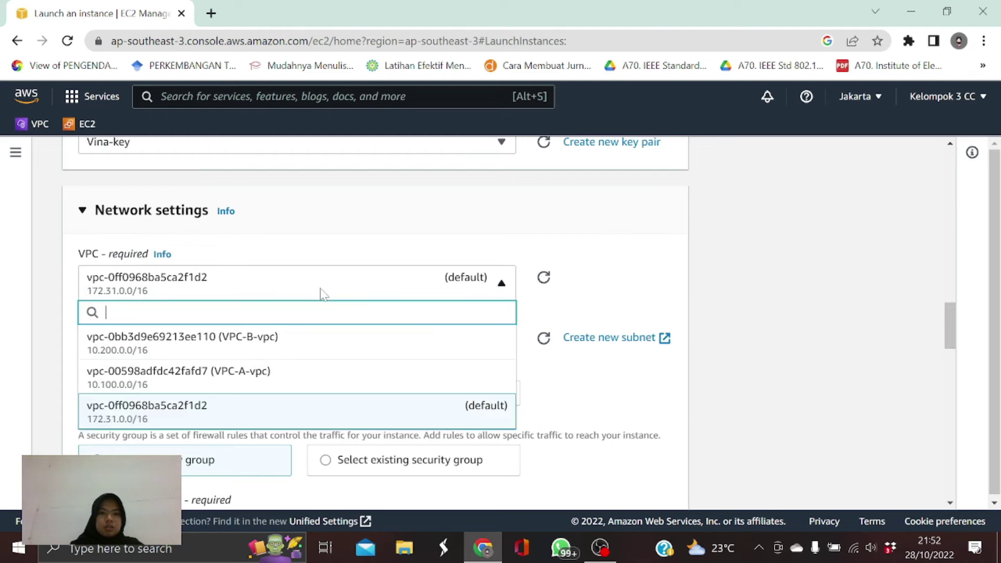
{"action": "left_click", "coordinate": [298, 355]}
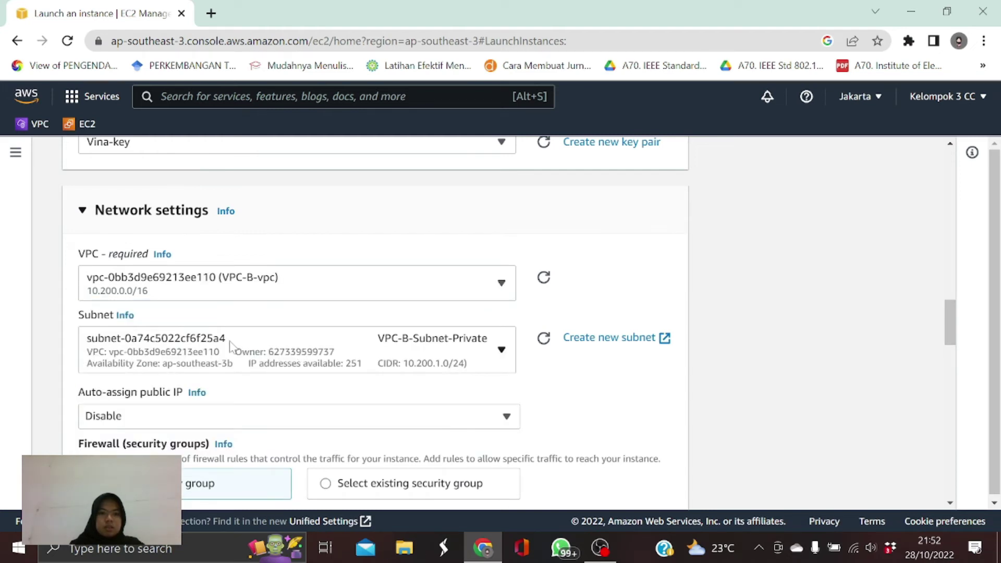
{"action": "left_click", "coordinate": [231, 346]}
{"action": "left_click", "coordinate": [275, 422]}
Step: Set both the name and the description of the new security group to VPC-B-JKT-Private
{"action": "left_click_drag", "start_coordinate": [948, 330], "coordinate": [948, 354]}
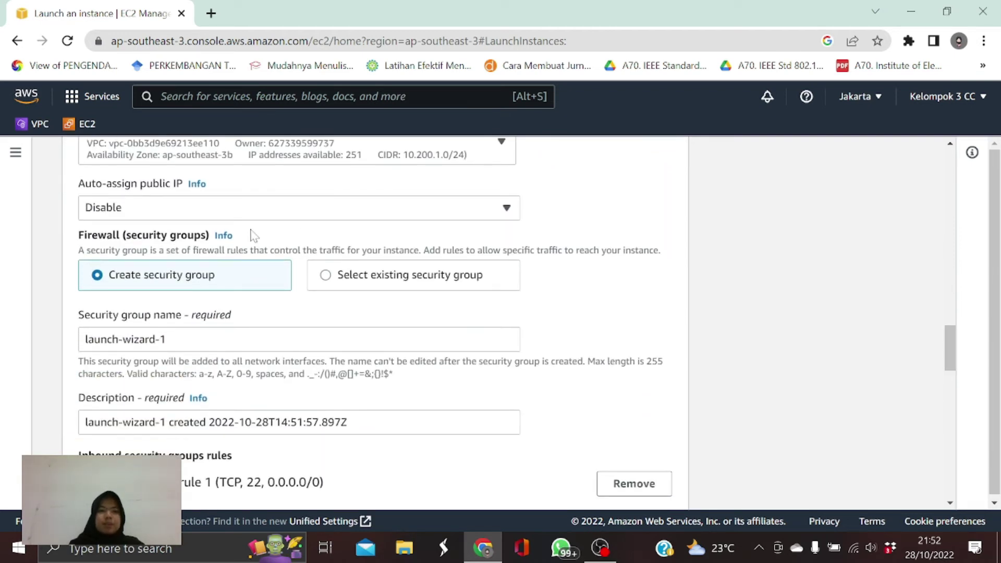
{"action": "left_click_drag", "start_coordinate": [165, 339], "coordinate": [48, 340]}
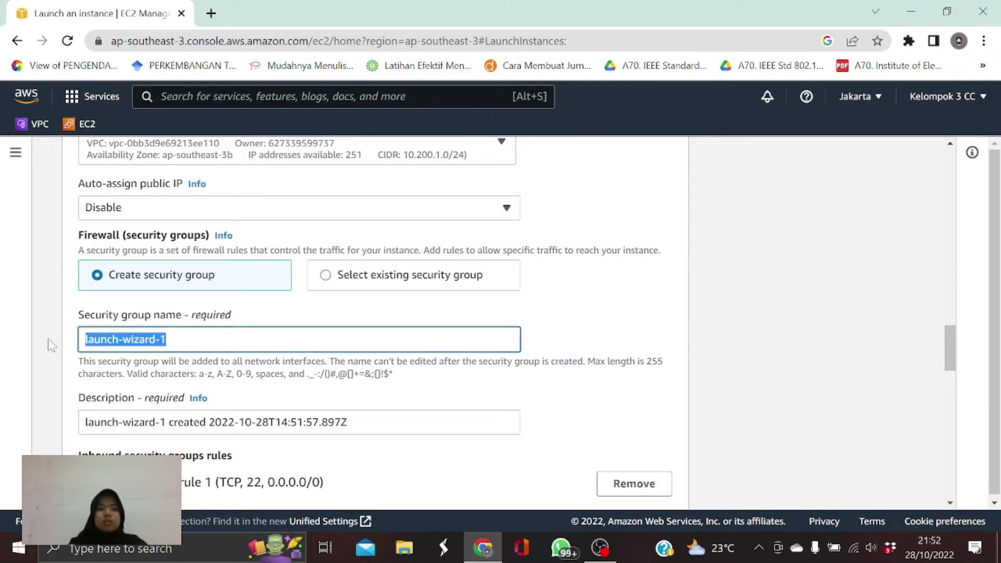
{"action": "key", "text": "BackSpace"}
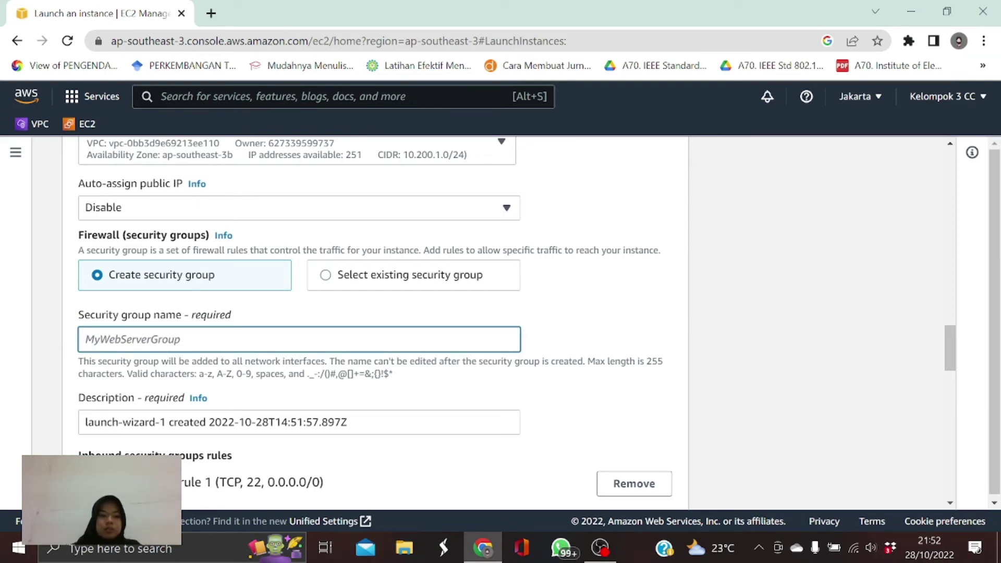
{"action": "type", "text": "VPC-B-JKT-Private"}
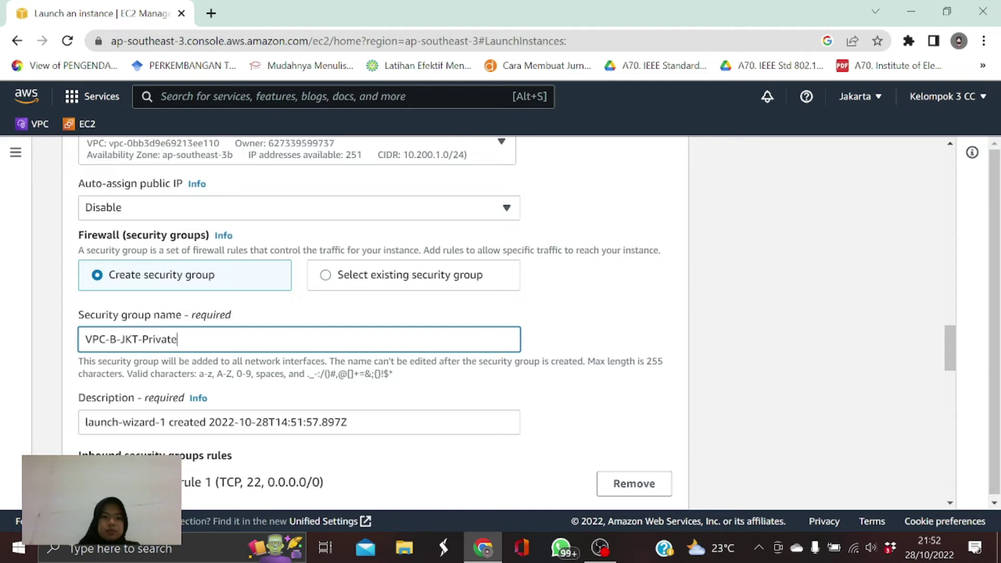
{"action": "key", "text": "ctrl+a"}
{"action": "key", "text": "ctrl+c"}
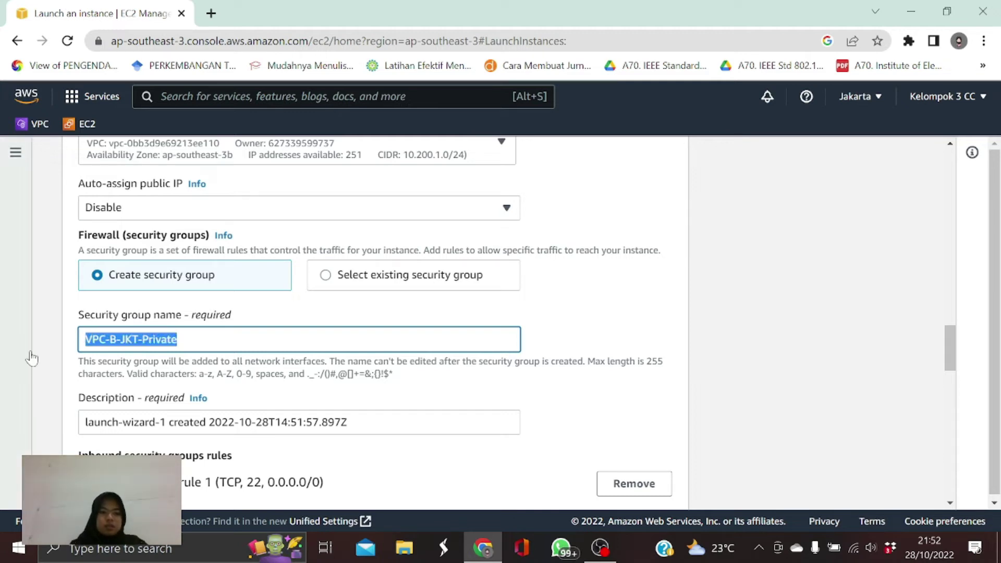
{"action": "key", "text": "Tab"}
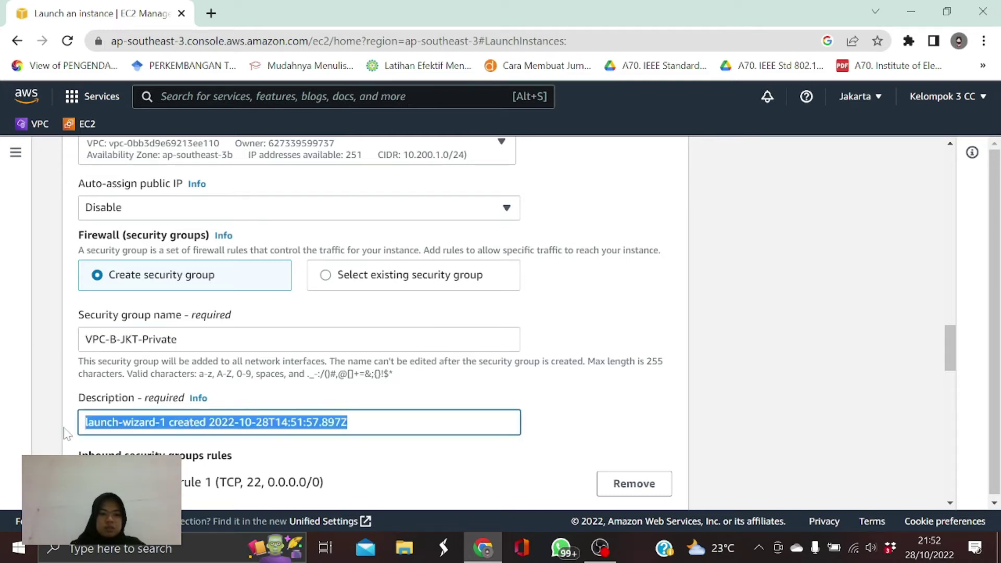
{"action": "key", "text": "ctrl+v"}
Step: Set the SSH inbound rule's source type to Custom with 10.100.1.0/24 as the source
{"action": "left_click_drag", "start_coordinate": [956, 357], "coordinate": [955, 389]}
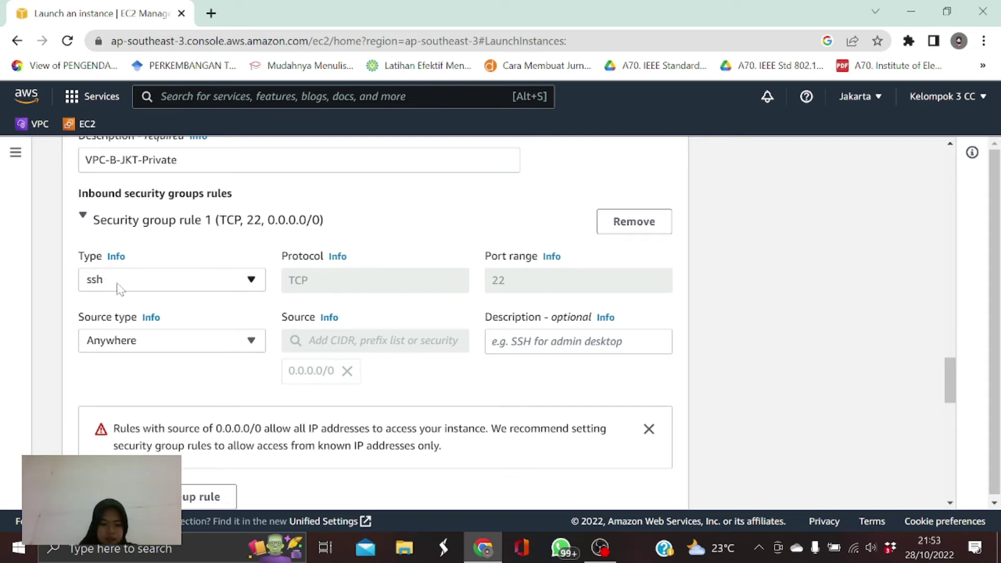
{"action": "left_click", "coordinate": [209, 339]}
{"action": "left_click", "coordinate": [196, 388]}
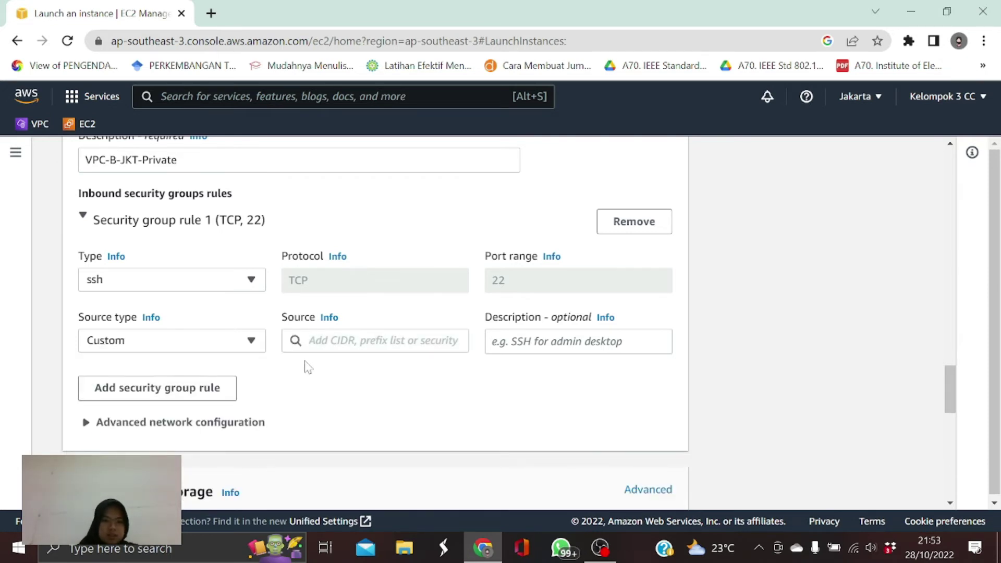
{"action": "left_click", "coordinate": [375, 341]}
{"action": "type", "text": "10.10"}
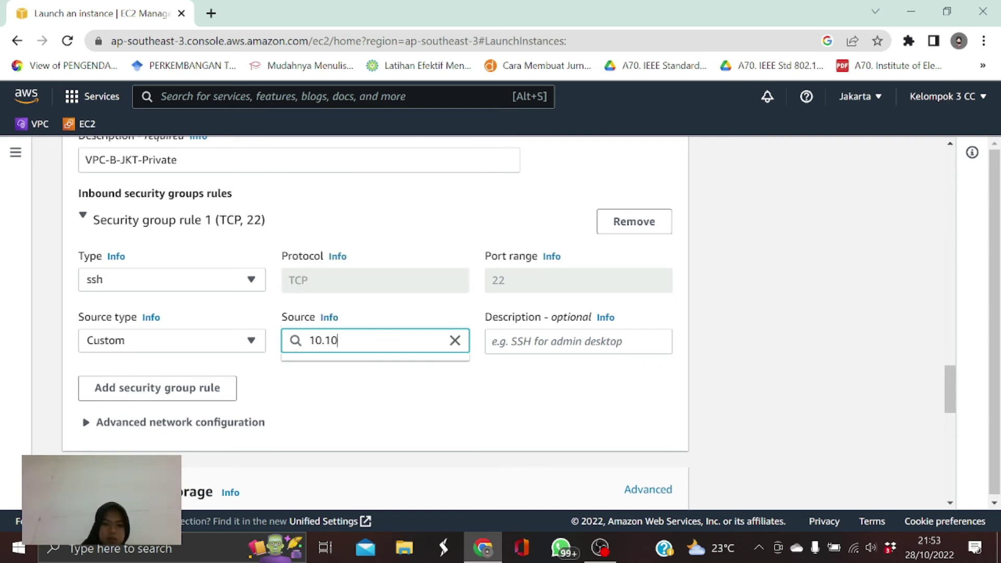
{"action": "type", "text": "0."}
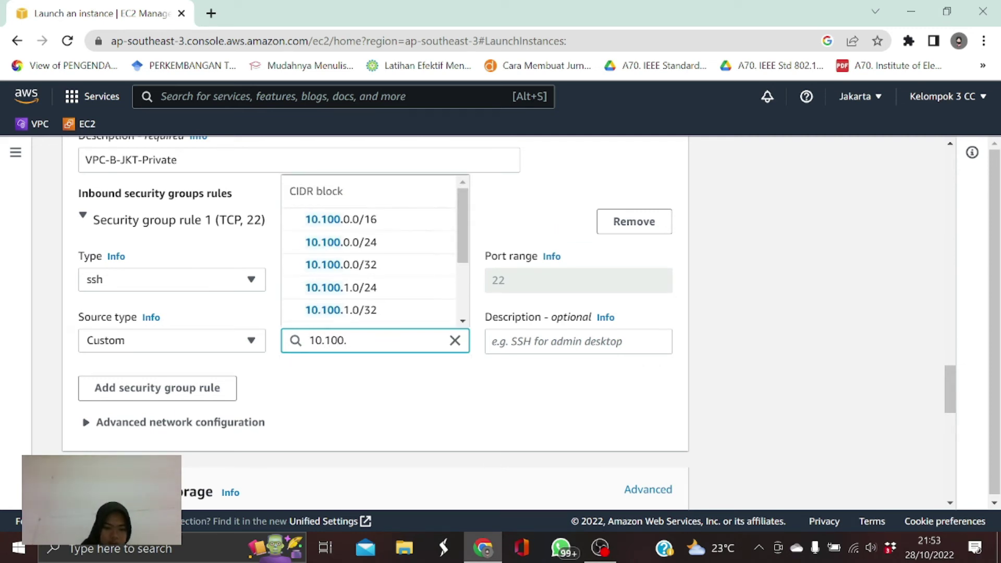
{"action": "type", "text": "1.0/24"}
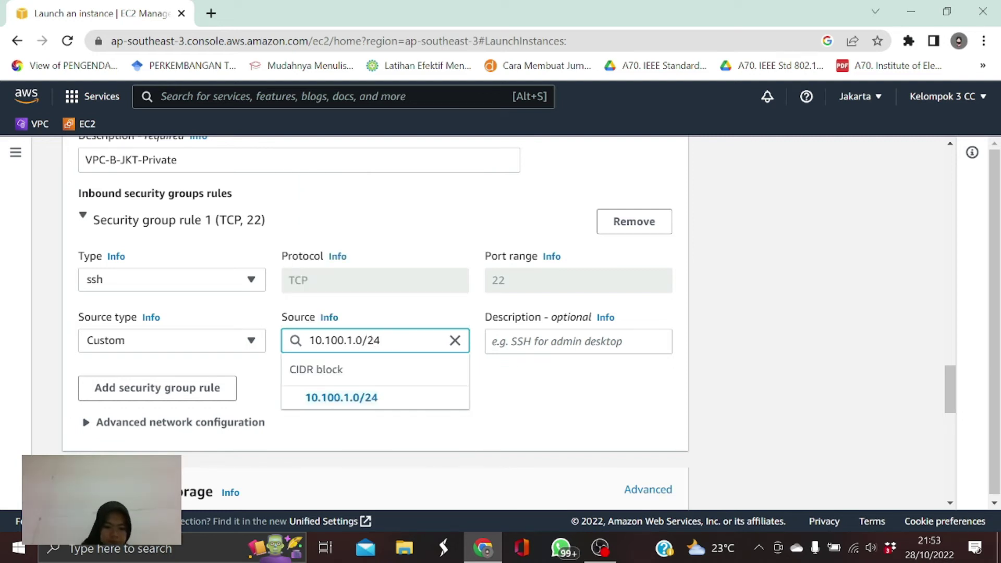
{"action": "left_click", "coordinate": [392, 408]}
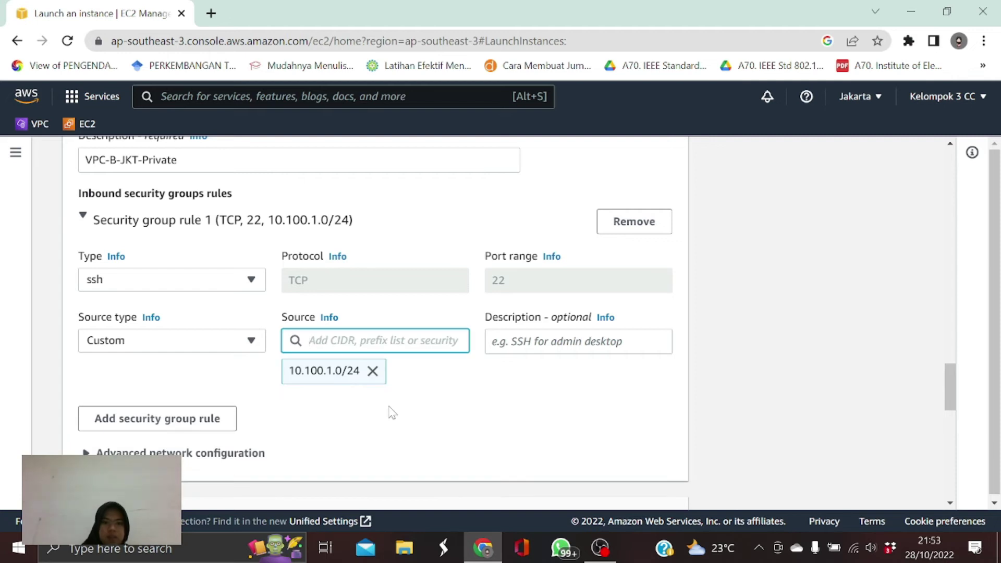
Step: Add a second inbound security group rule and set its type to All ICMP - IPv4
{"action": "left_click", "coordinate": [146, 427]}
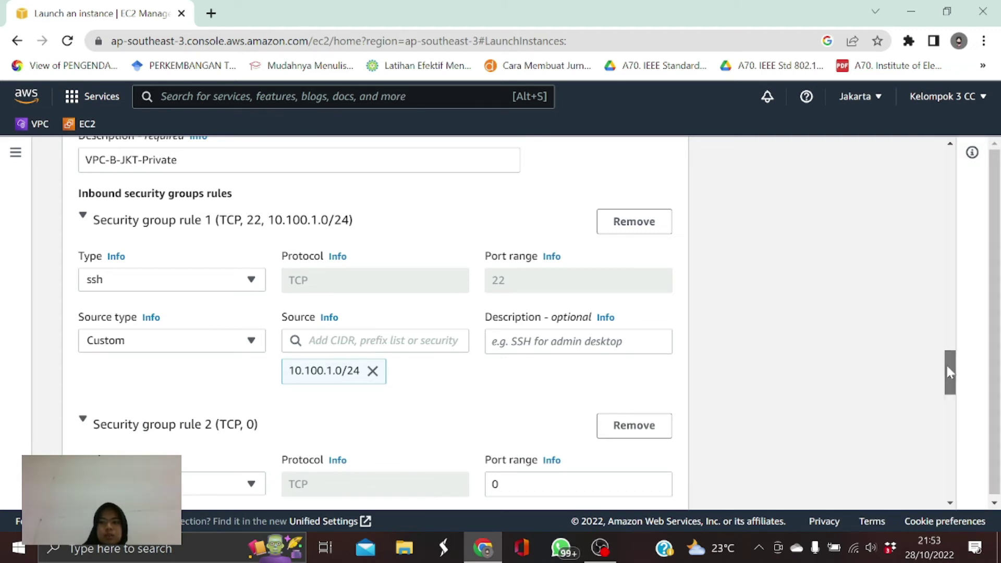
{"action": "scroll", "coordinate": [961, 376], "scroll_direction": "down", "scroll_amount": 5}
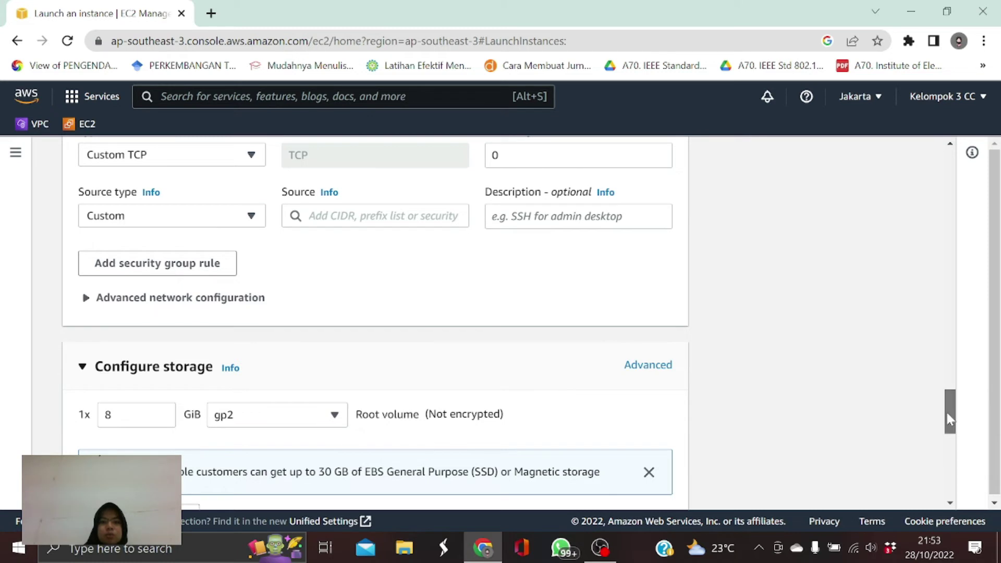
{"action": "left_click_drag", "start_coordinate": [949, 412], "coordinate": [949, 382]}
{"action": "left_click", "coordinate": [204, 404]}
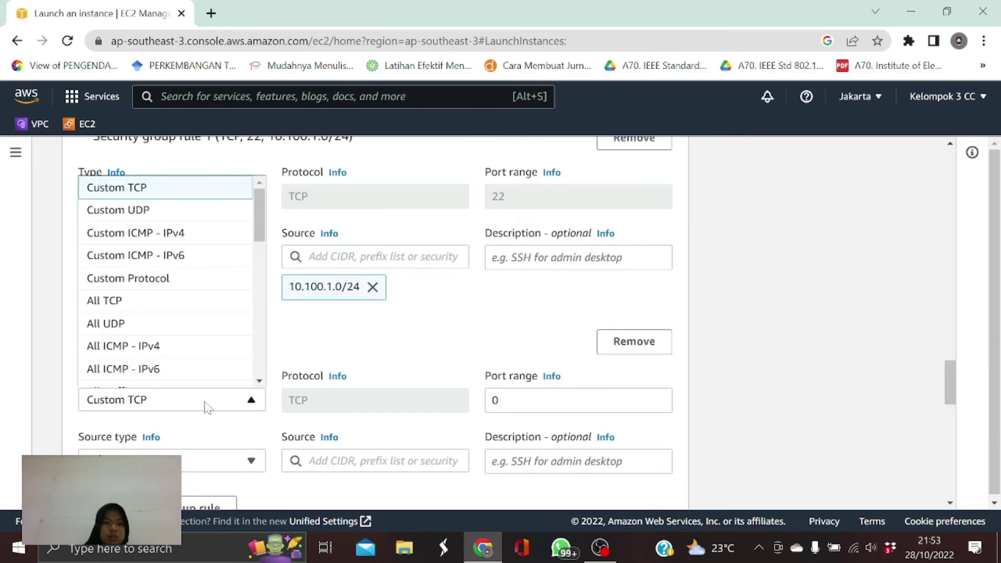
{"action": "left_click", "coordinate": [129, 358]}
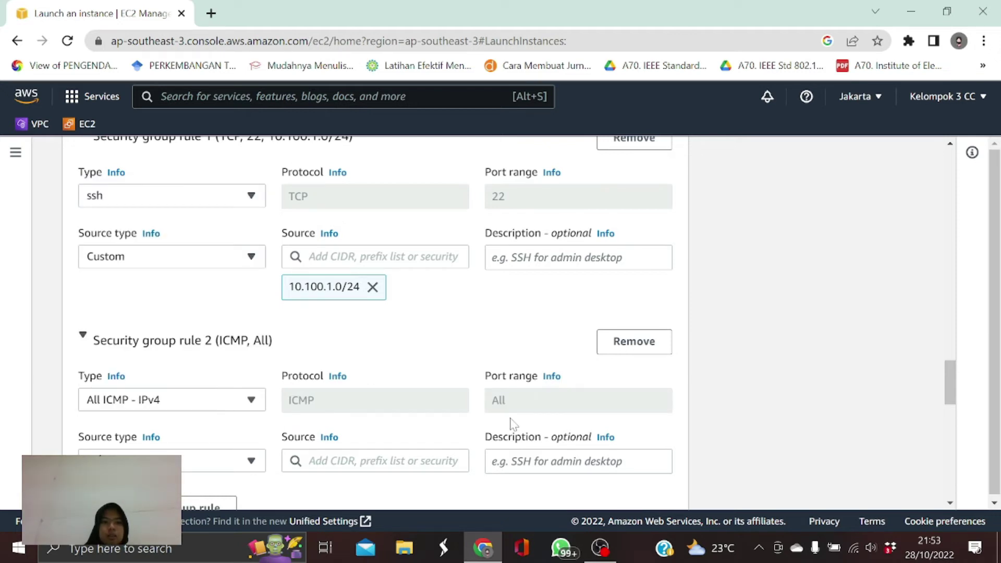
Step: Set the source of the ICMP inbound rule to the CIDR block 10.100.1.0/24
{"action": "left_click_drag", "start_coordinate": [950, 387], "coordinate": [950, 404]}
{"action": "left_click", "coordinate": [333, 312]}
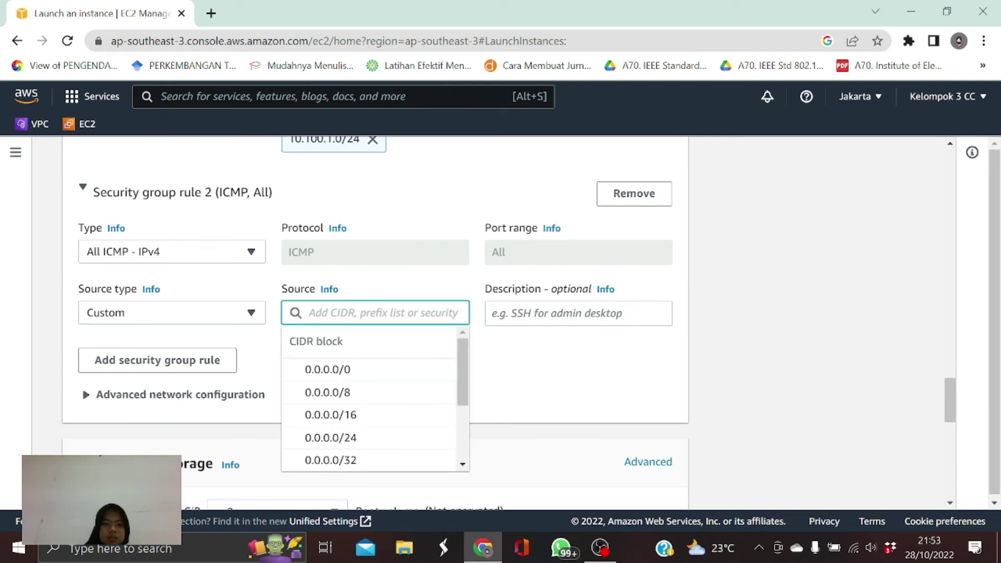
{"action": "type", "text": "10.10"}
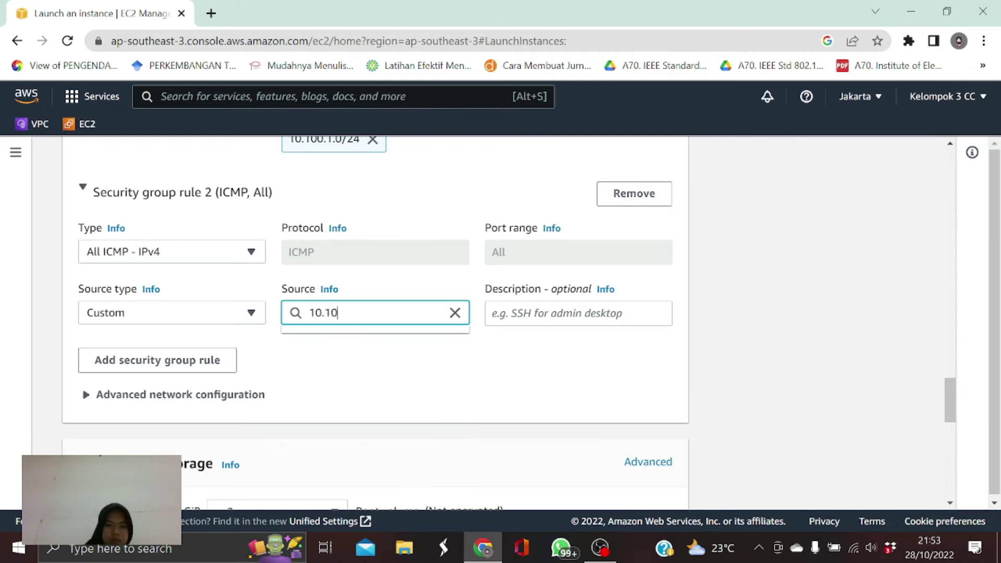
{"action": "type", "text": "0.1"}
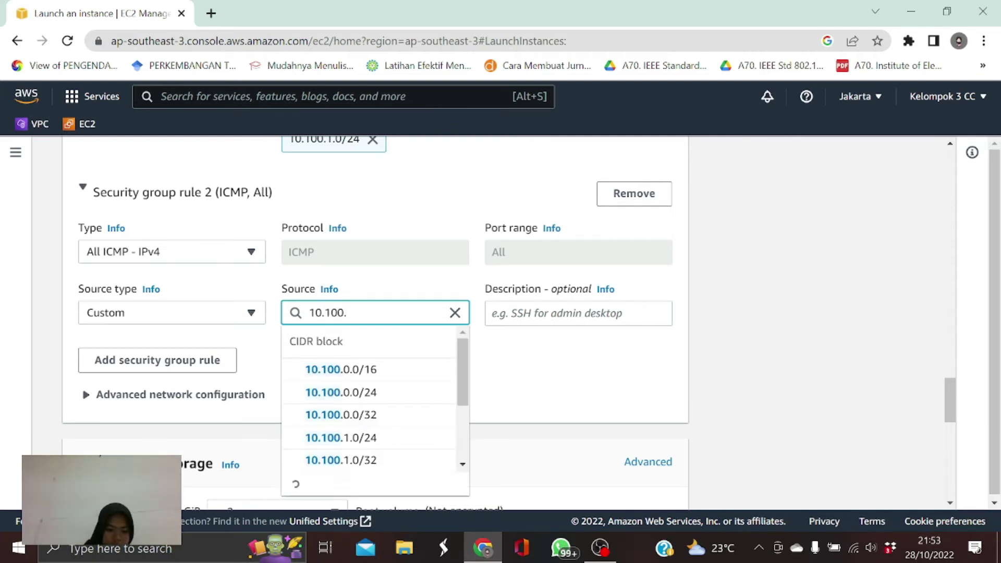
{"action": "type", "text": ".0"}
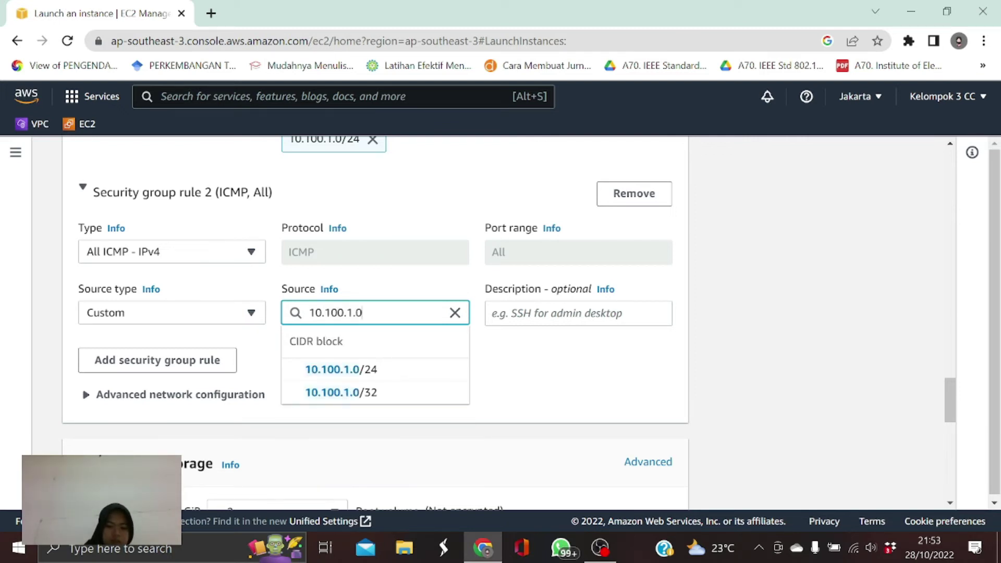
{"action": "type", "text": "/24"}
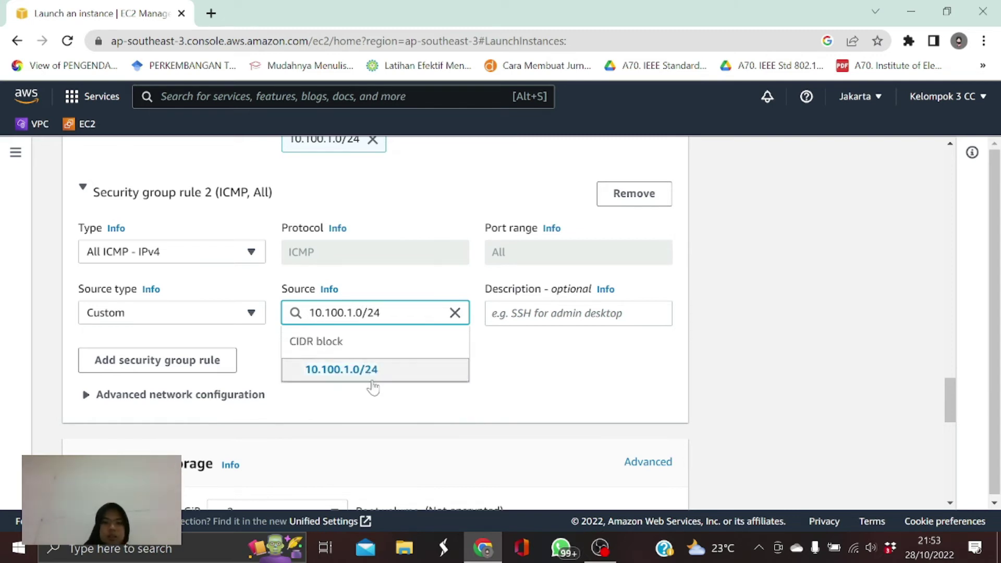
{"action": "left_click", "coordinate": [344, 374]}
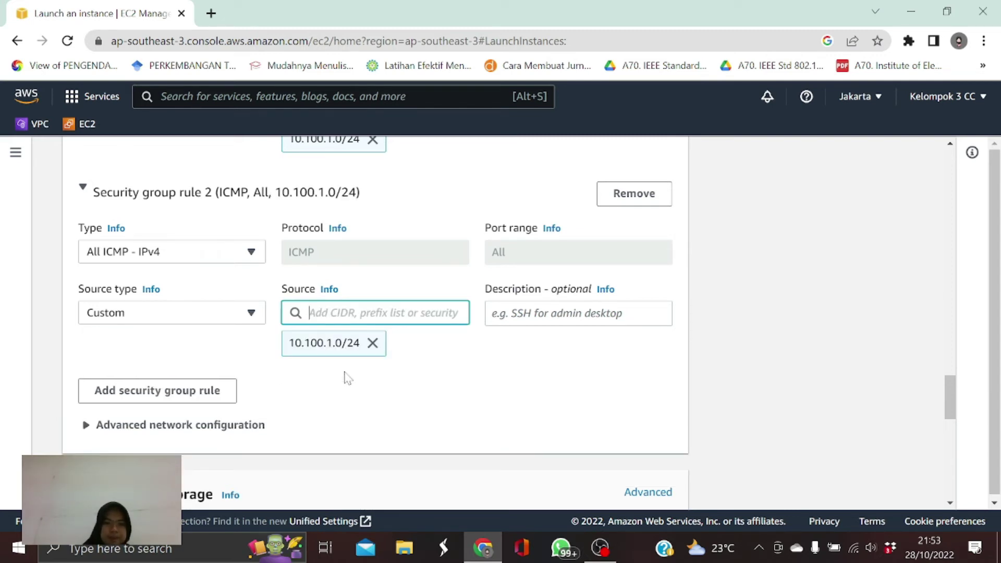
Step: Launch the configured VPC-B instance
{"action": "mouse_move", "coordinate": [948, 404]}
{"action": "left_mouse_down"}
{"action": "mouse_move", "coordinate": [948, 395]}
{"action": "mouse_move", "coordinate": [949, 410]}
{"action": "left_mouse_up"}
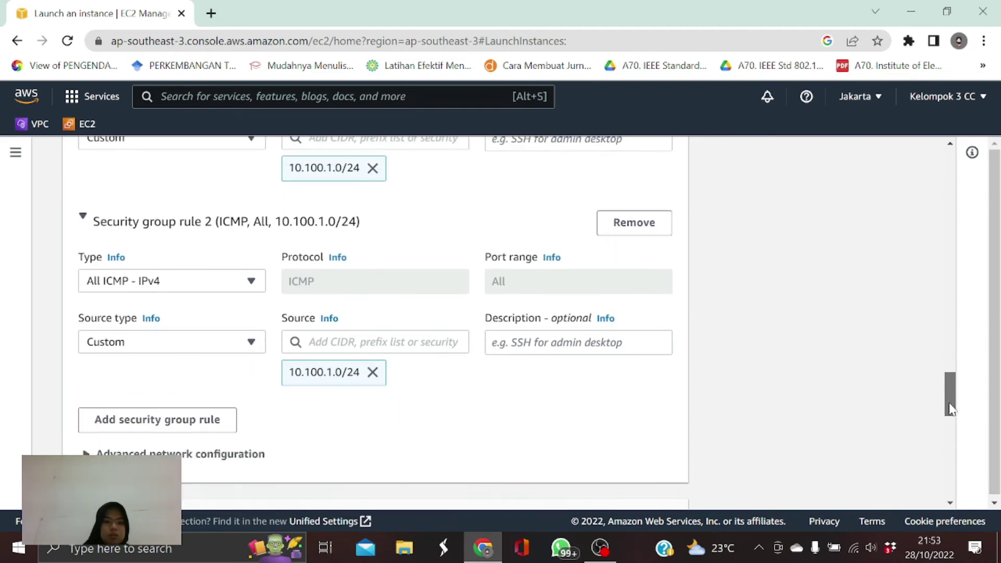
{"action": "left_click_drag", "start_coordinate": [950, 410], "coordinate": [958, 553]}
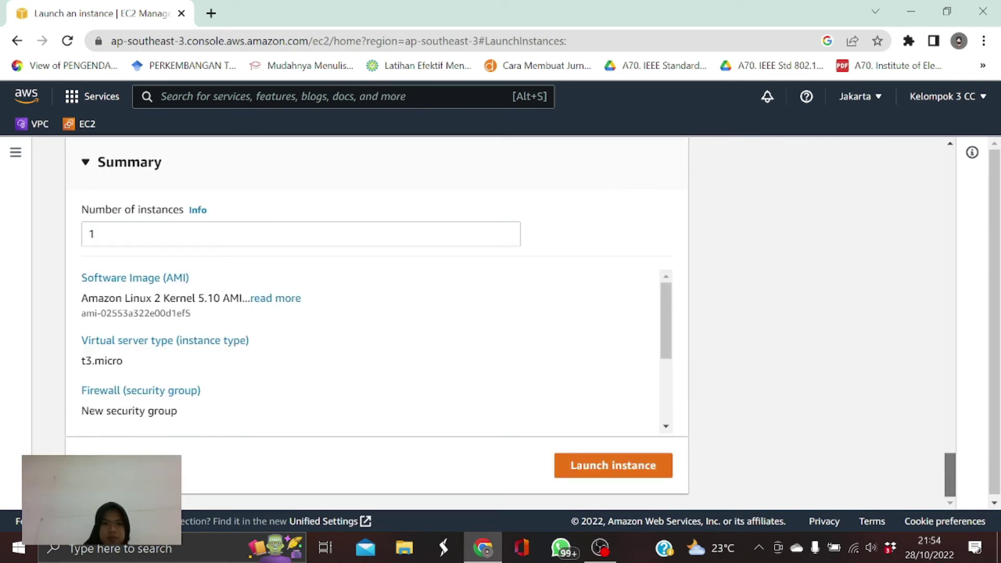
{"action": "left_click", "coordinate": [614, 476]}
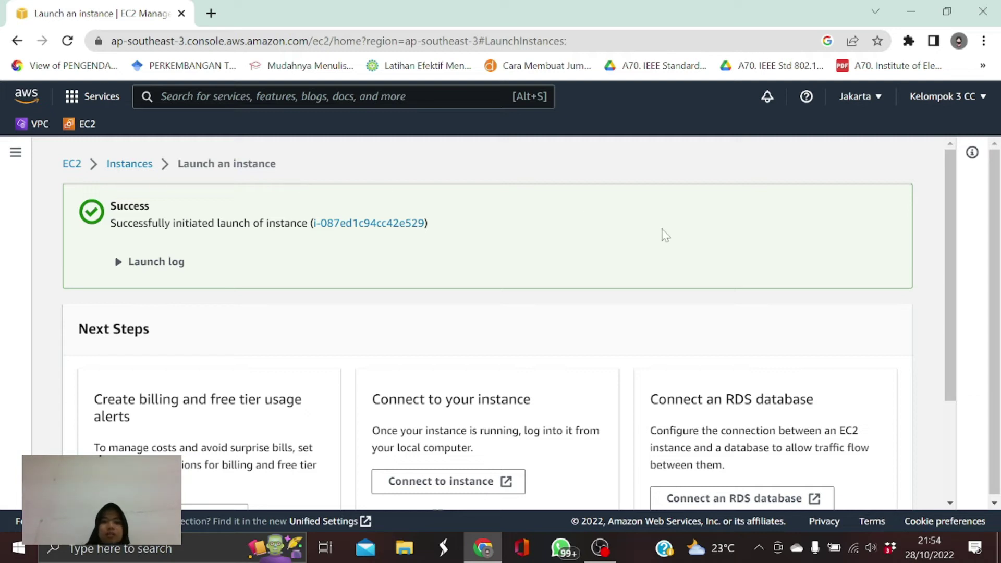
Step: Show the list of all instances and widen the Name column so the full instance names fit
{"action": "left_click_drag", "start_coordinate": [944, 231], "coordinate": [948, 438]}
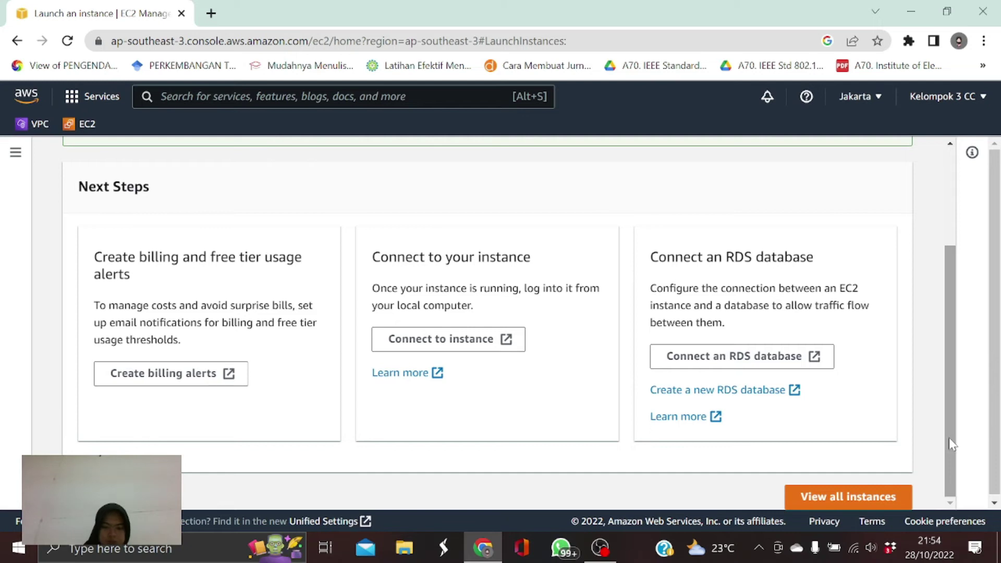
{"action": "left_click", "coordinate": [822, 500]}
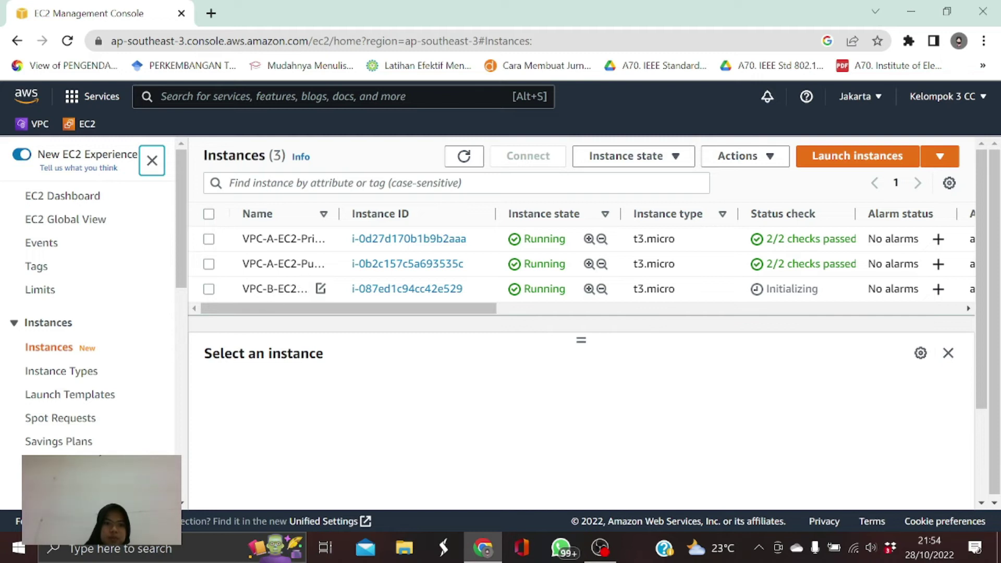
{"action": "mouse_move", "coordinate": [339, 213]}
{"action": "left_mouse_down"}
{"action": "mouse_move", "coordinate": [386, 214]}
{"action": "mouse_move", "coordinate": [358, 213]}
{"action": "left_mouse_up"}
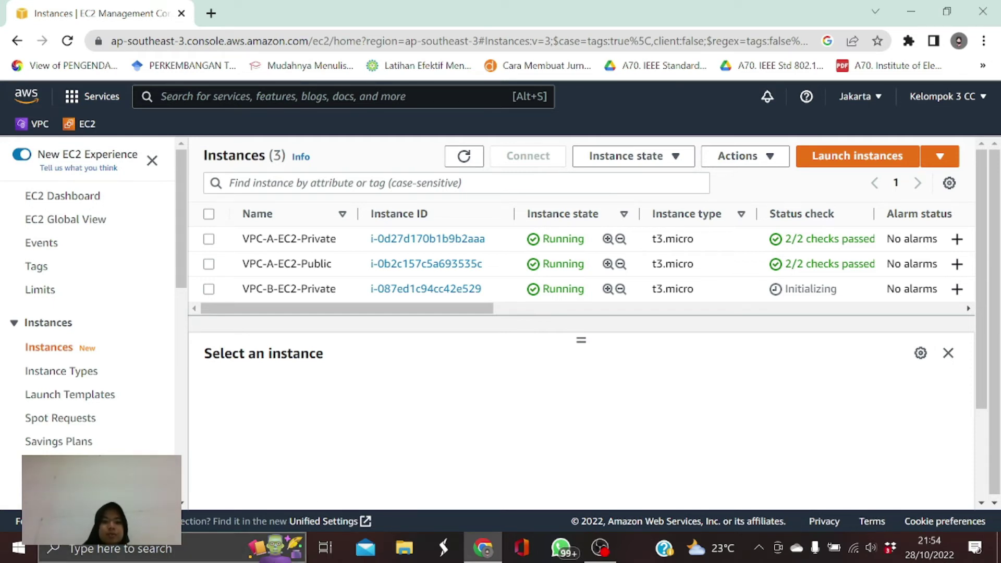
Step: Switch to Command Prompt and change the working directory to Downloads
{"action": "left_click", "coordinate": [245, 551]}
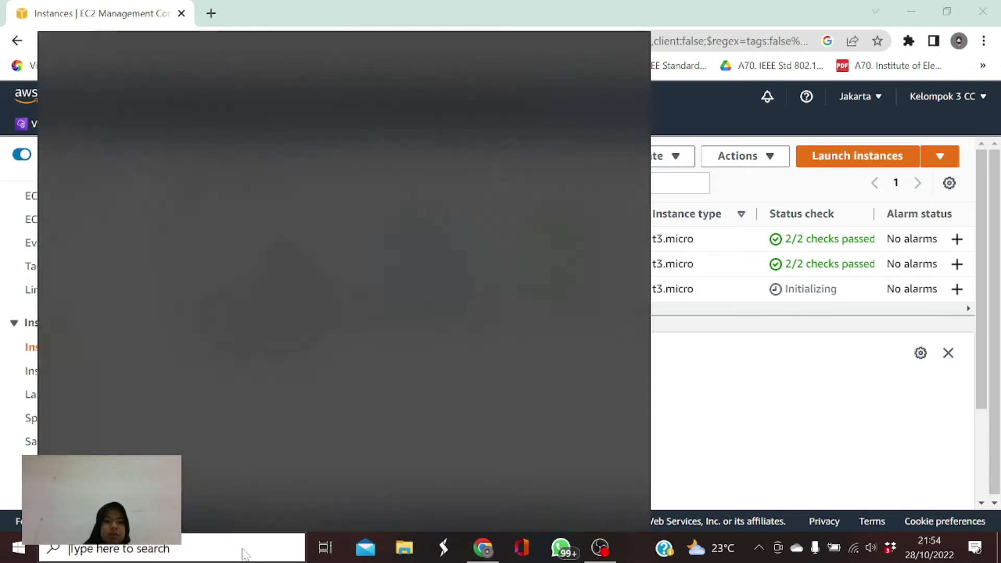
{"action": "type", "text": "q"}
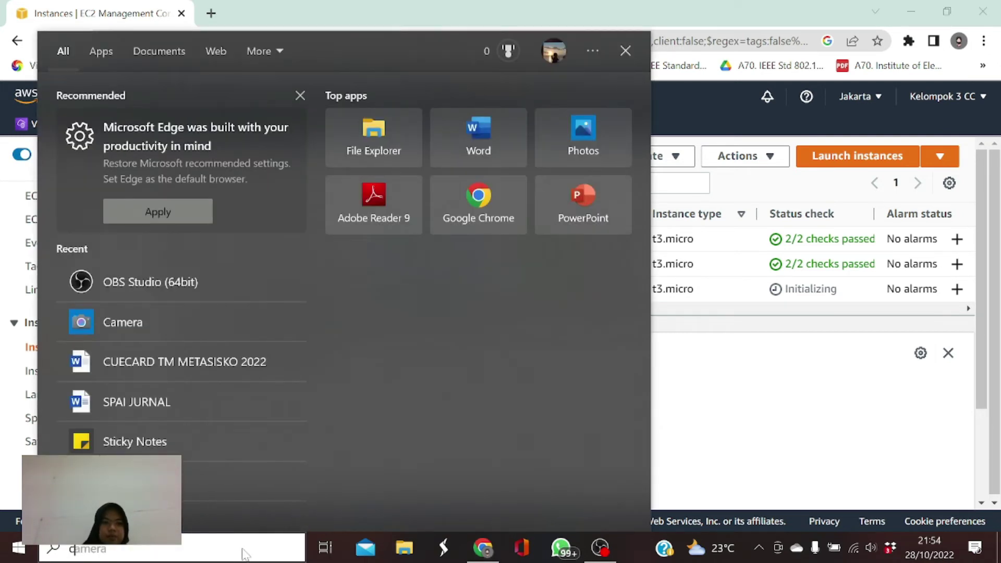
{"action": "type", "text": "omm"}
{"action": "left_click", "coordinate": [154, 111]}
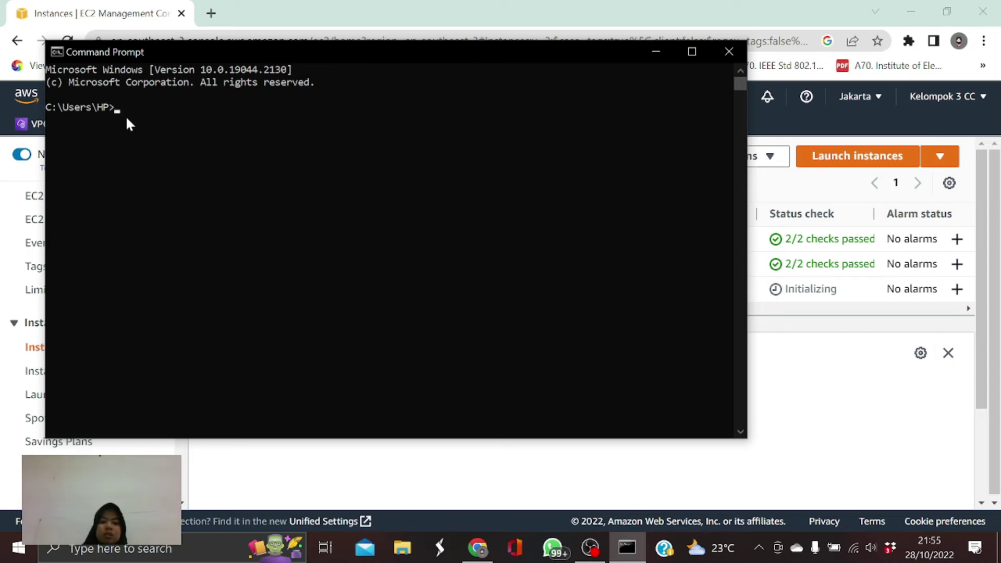
{"action": "type", "text": "ownloads"}
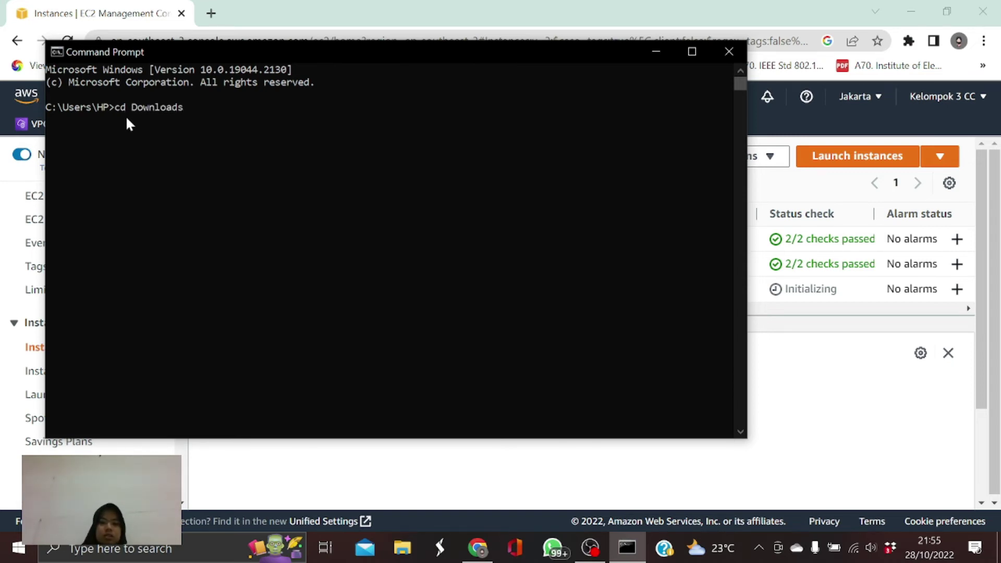
{"action": "key", "text": "Return"}
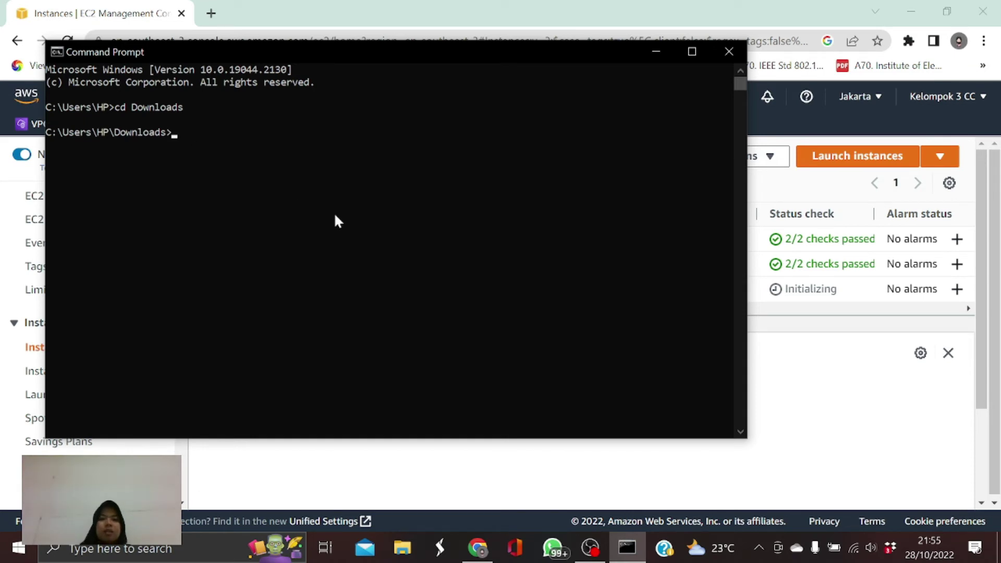
Step: Return to the EC2 console in Chrome and copy the example SSH client command for connecting to VPC-A-EC2-Public
{"action": "left_click", "coordinate": [582, 471]}
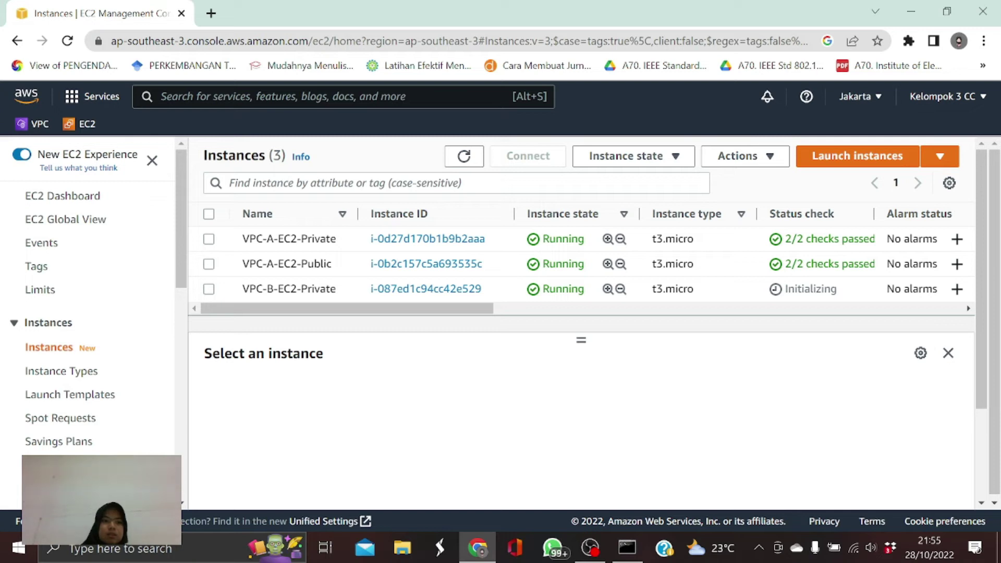
{"action": "left_click", "coordinate": [208, 264]}
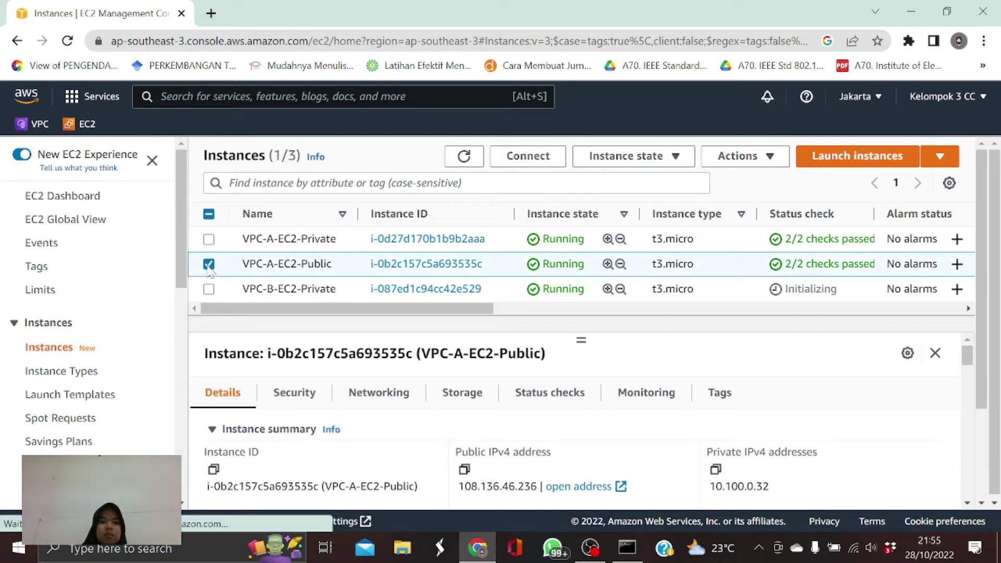
{"action": "left_click", "coordinate": [547, 157]}
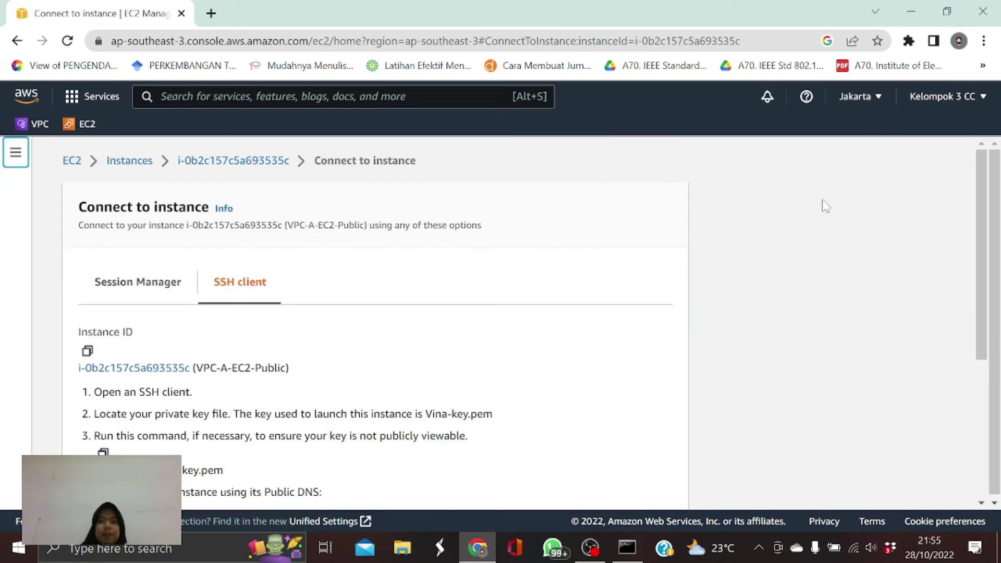
{"action": "scroll", "coordinate": [982, 224], "scroll_direction": "down", "scroll_amount": 5}
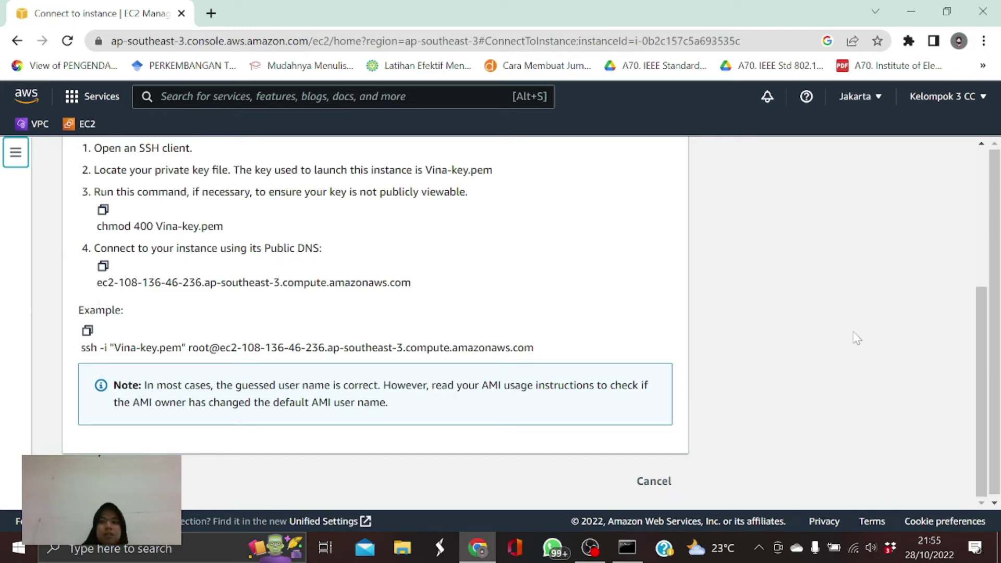
{"action": "mouse_move", "coordinate": [980, 328]}
{"action": "left_mouse_down"}
{"action": "mouse_move", "coordinate": [981, 200]}
{"action": "mouse_move", "coordinate": [980, 331]}
{"action": "left_mouse_up"}
{"action": "left_click", "coordinate": [87, 331]}
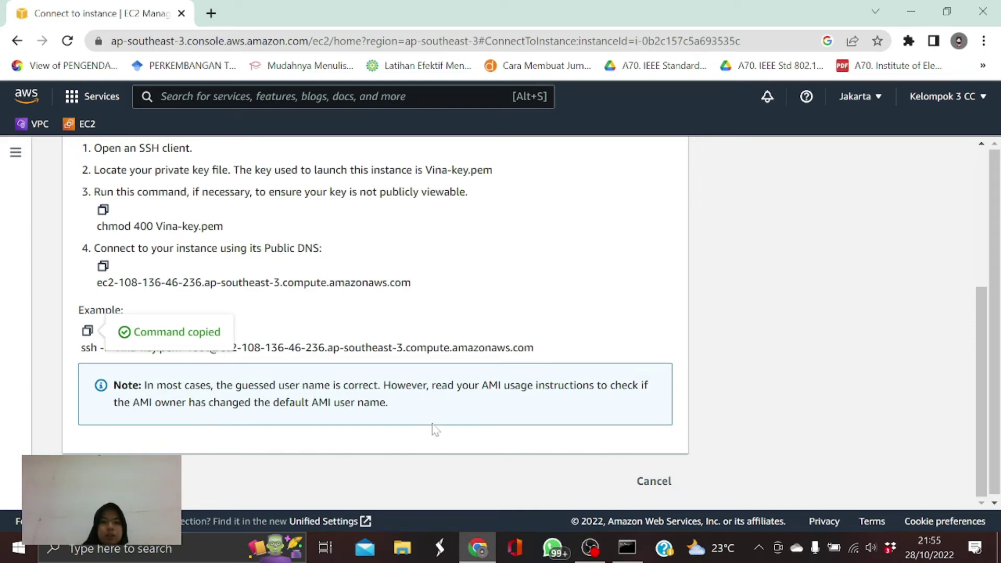
Step: Paste the copied SSH command into Command Prompt and delete the domain suffix after the host's IP part
{"action": "left_click", "coordinate": [626, 547]}
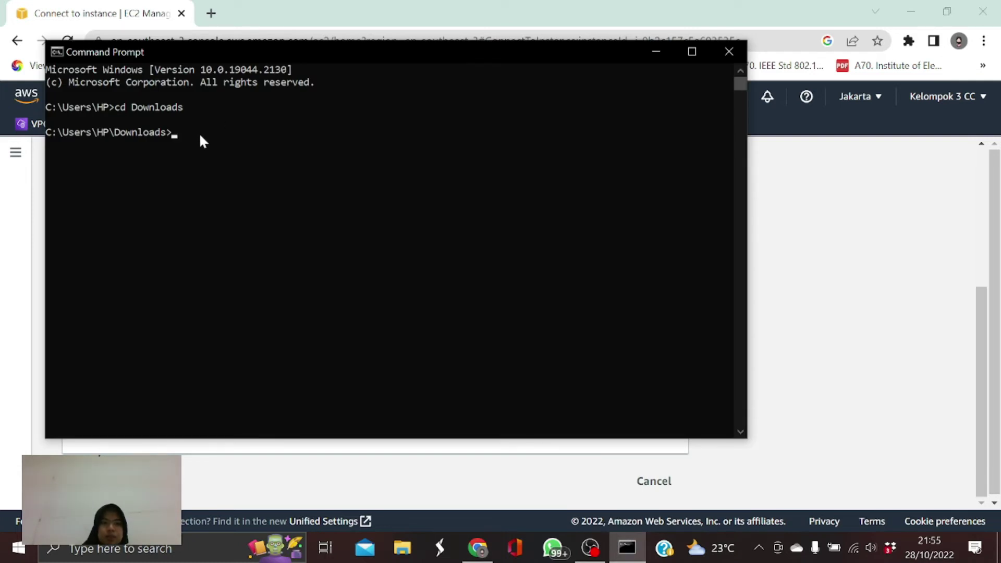
{"action": "key", "text": "ctrl+v"}
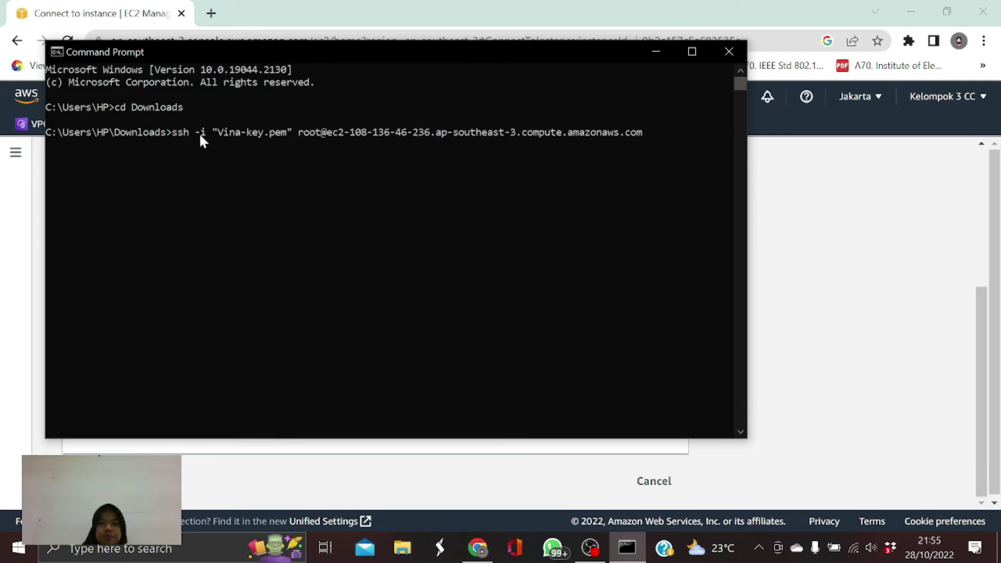
{"action": "key", "text": "BackSpace"}
{"action": "key", "text": "BackSpace"}
{"action": "key", "text": "BackSpace"}
{"action": "key", "text": "BackSpace"}
{"action": "key", "text": "BackSpace"}
{"action": "key", "text": "BackSpace"}
{"action": "key", "text": "BackSpace"}
{"action": "key", "text": "BackSpace"}
{"action": "key", "text": "BackSpace"}
{"action": "key", "text": "BackSpace"}
{"action": "key", "text": "BackSpace"}
{"action": "key", "text": "BackSpace"}
{"action": "key", "text": "BackSpace"}
{"action": "key", "text": "BackSpace"}
{"action": "key", "text": "BackSpace"}
{"action": "key", "text": "BackSpace"}
{"action": "key", "text": "BackSpace"}
{"action": "key", "text": "BackSpace"}
{"action": "key", "text": "BackSpace"}
{"action": "key", "text": "BackSpace"}
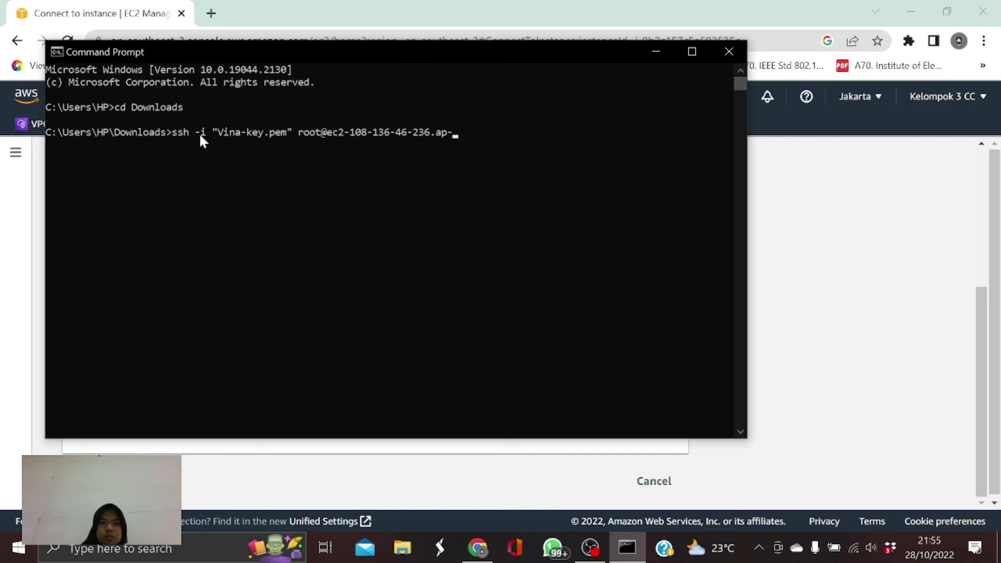
{"action": "key", "text": "BackSpace"}
{"action": "key", "text": "BackSpace"}
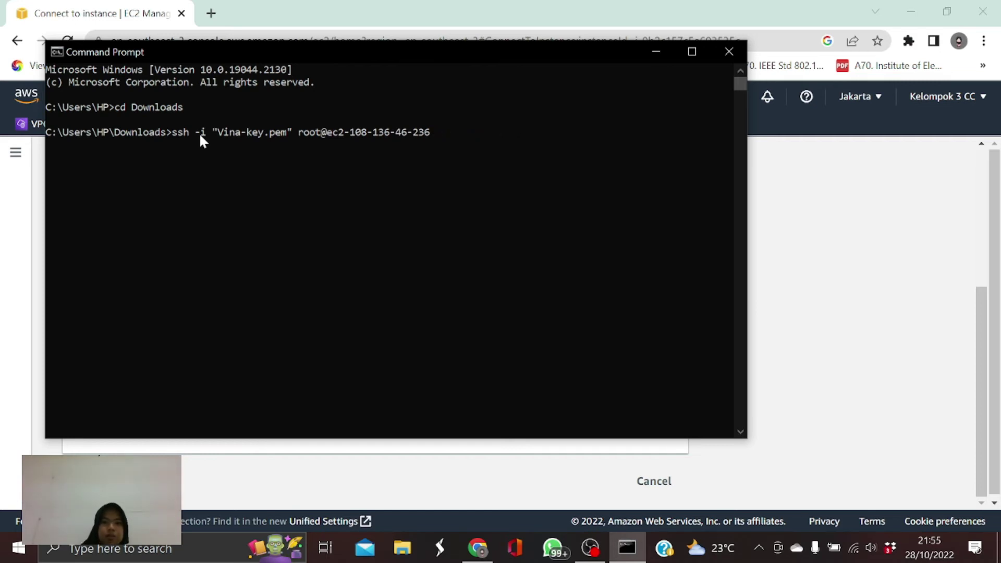
Step: Rewrite the host in the SSH command as the plain IP address 108.136.46.236, without the ec2- prefix
{"action": "key", "text": "Left"}
{"action": "key", "text": "Left"}
{"action": "key", "text": "Left"}
{"action": "key", "text": "BackSpace"}
{"action": "type", "text": "."}
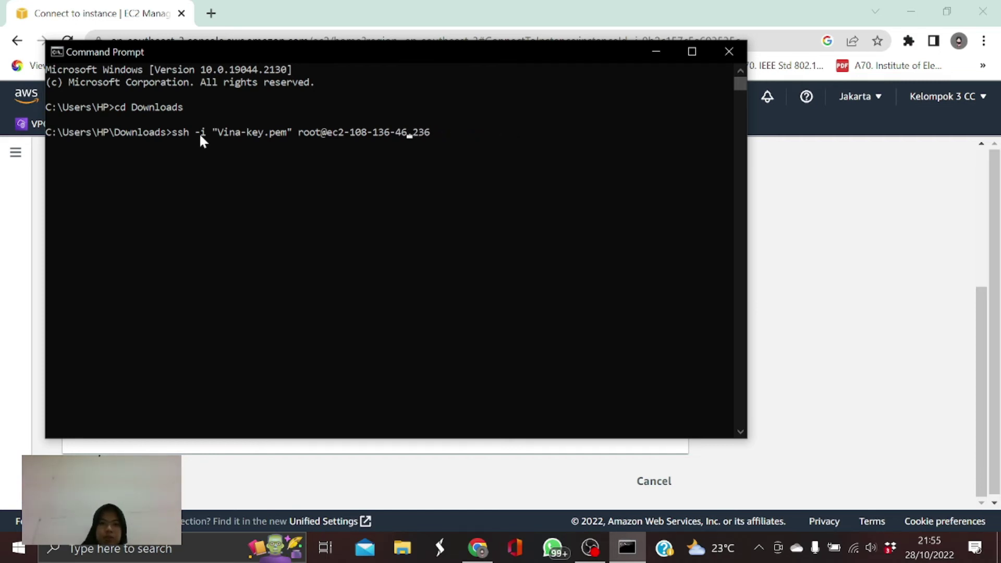
{"action": "key", "text": "Left"}
{"action": "key", "text": "BackSpace"}
{"action": "type", "text": "."}
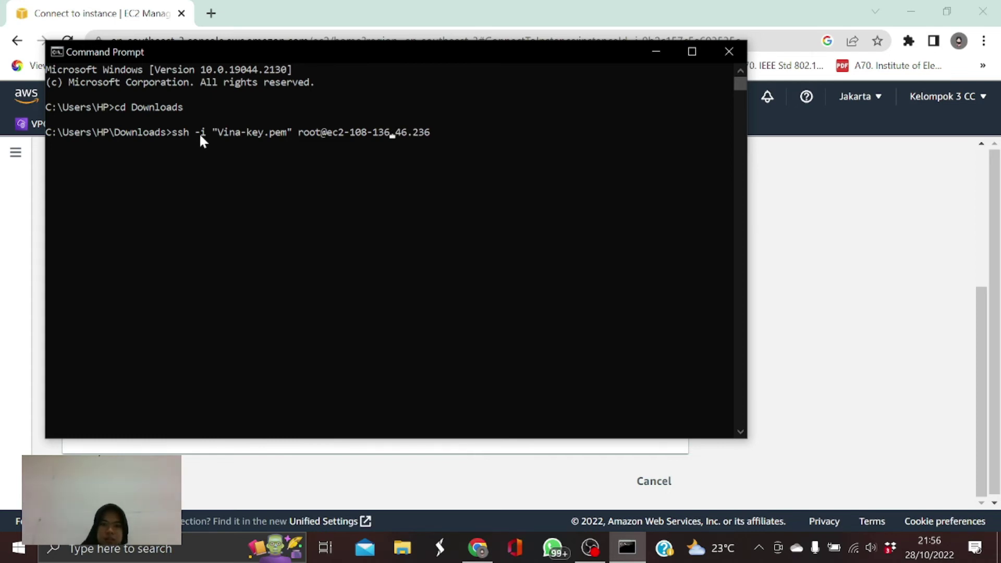
{"action": "key", "text": "BackSpace"}
{"action": "type", "text": "."}
{"action": "key", "text": "Left"}
{"action": "key", "text": "Left"}
{"action": "key", "text": "Left"}
{"action": "key", "text": "Left"}
{"action": "key", "text": "BackSpace"}
{"action": "key", "text": "BackSpace"}
{"action": "key", "text": "BackSpace"}
{"action": "key", "text": "BackSpace"}
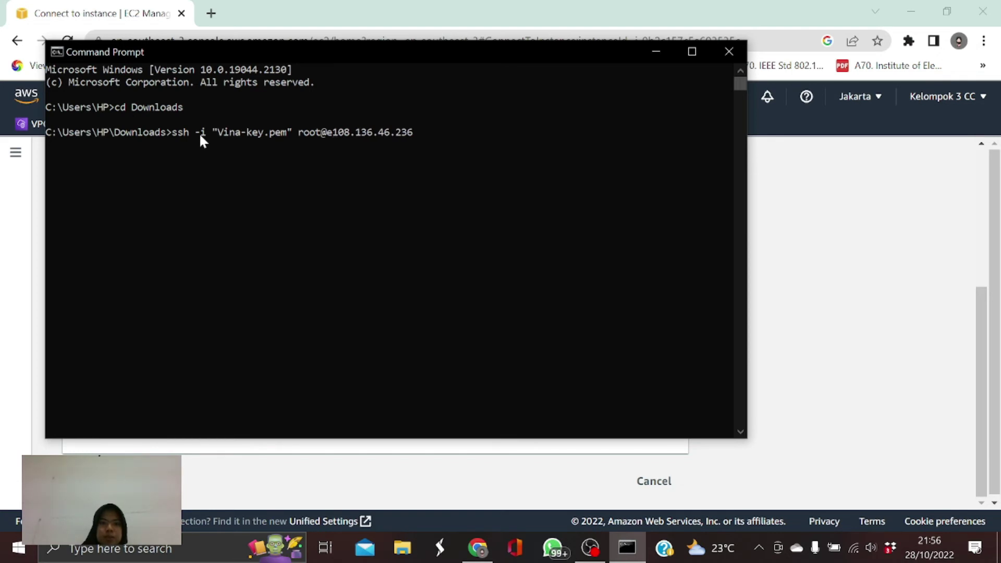
{"action": "key", "text": "Left"}
{"action": "key", "text": "BackSpace"}
{"action": "key", "text": "BackSpace"}
{"action": "key", "text": "BackSpace"}
{"action": "key", "text": "BackSpace"}
{"action": "type", "text": "use"}
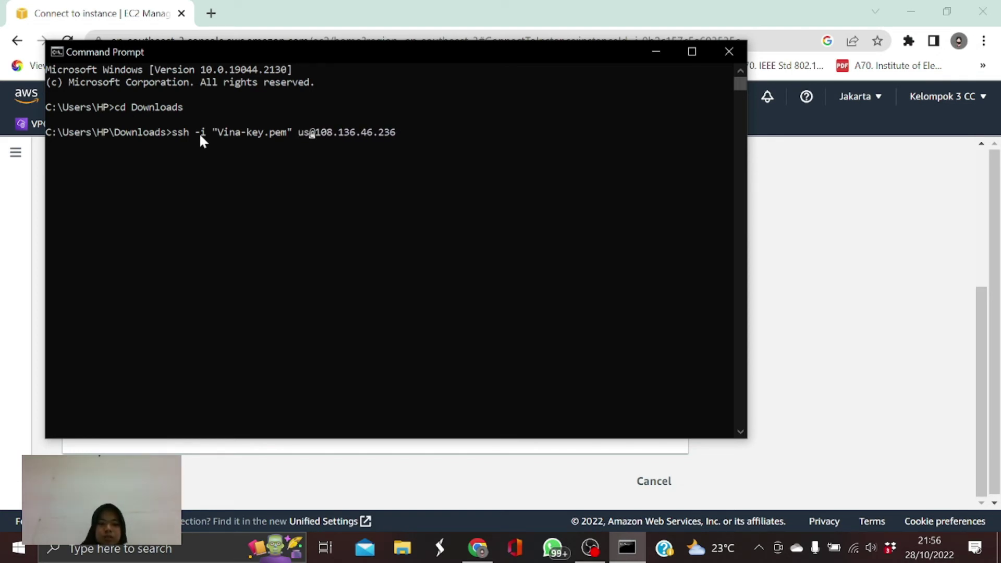
{"action": "key", "text": "BackSpace"}
{"action": "key", "text": "BackSpace"}
{"action": "key", "text": "BackSpace"}
{"action": "type", "text": "ec2-us"}
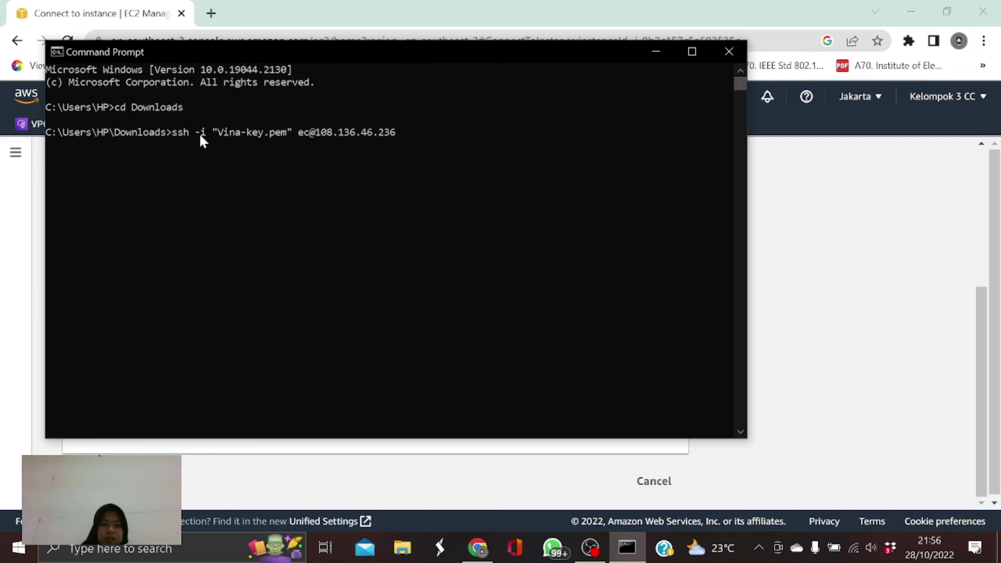
{"action": "type", "text": "er"}
{"action": "key", "text": "Right"}
{"action": "key", "text": "Right"}
{"action": "key", "text": "Right"}
{"action": "key", "text": "Right"}
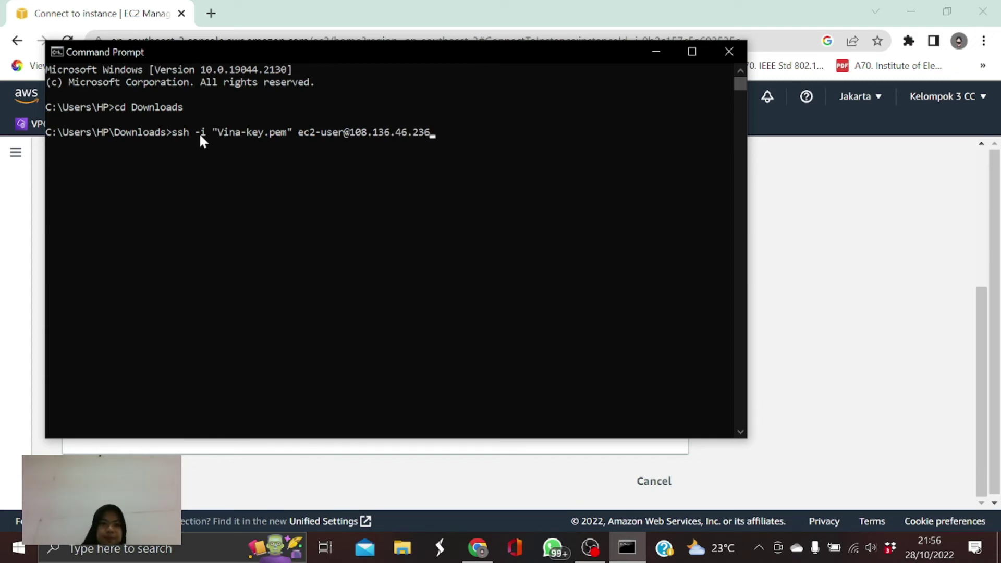
Step: Run the SSH command, accept the host's authenticity with yes, and maximize the terminal window
{"action": "key", "text": "Return"}
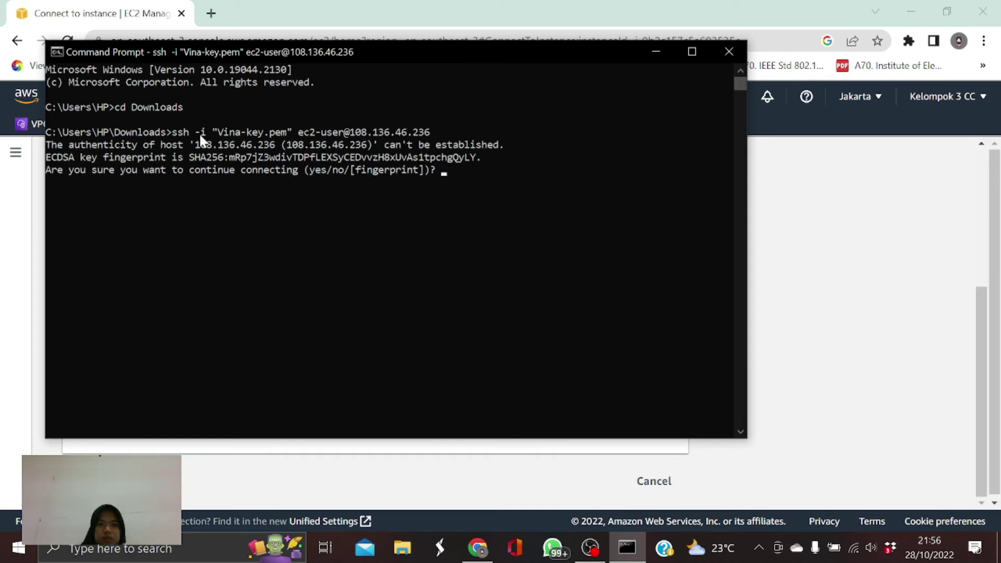
{"action": "type", "text": "yes"}
{"action": "key", "text": "Return"}
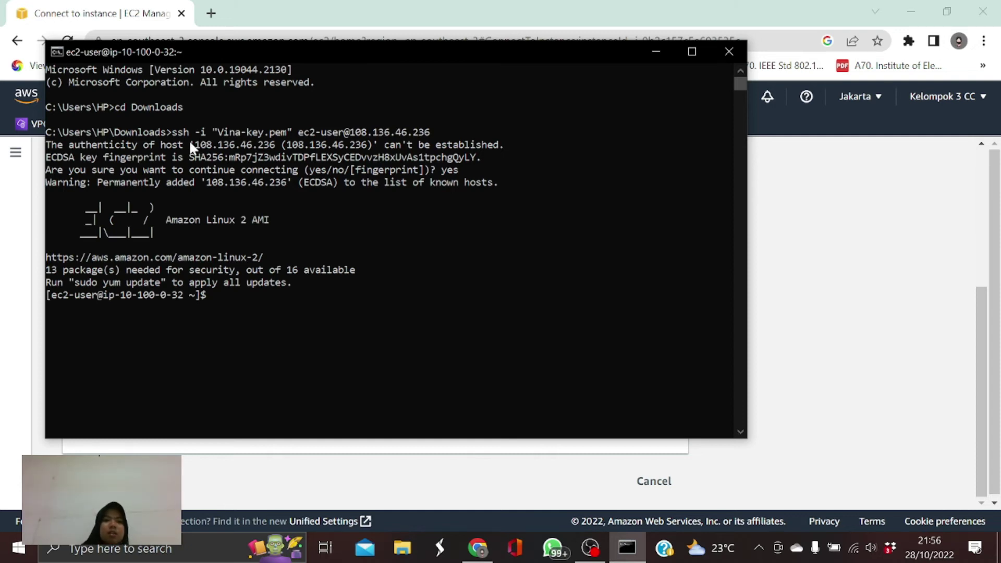
{"action": "left_click", "coordinate": [691, 52]}
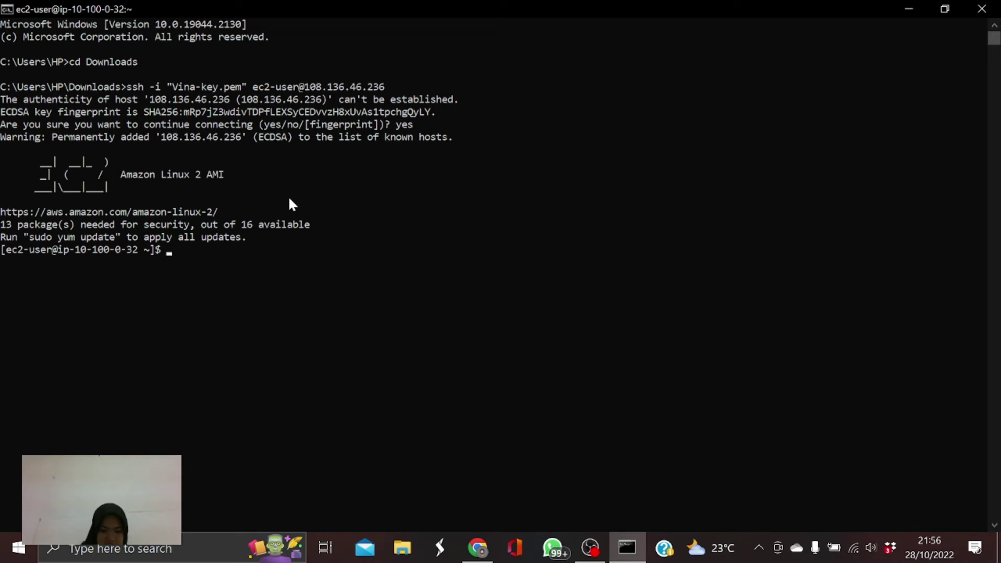
Step: Switch to the EC2 console in Chrome and copy the private IPv4 address of VPC-A-EC2-Private from the instances list
{"action": "left_click", "coordinate": [478, 547]}
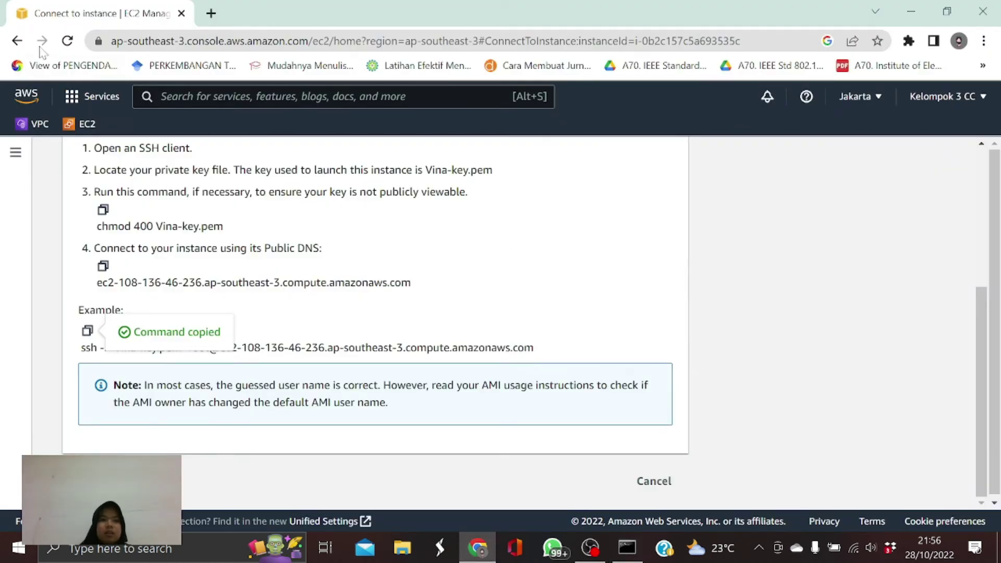
{"action": "left_click", "coordinate": [17, 41]}
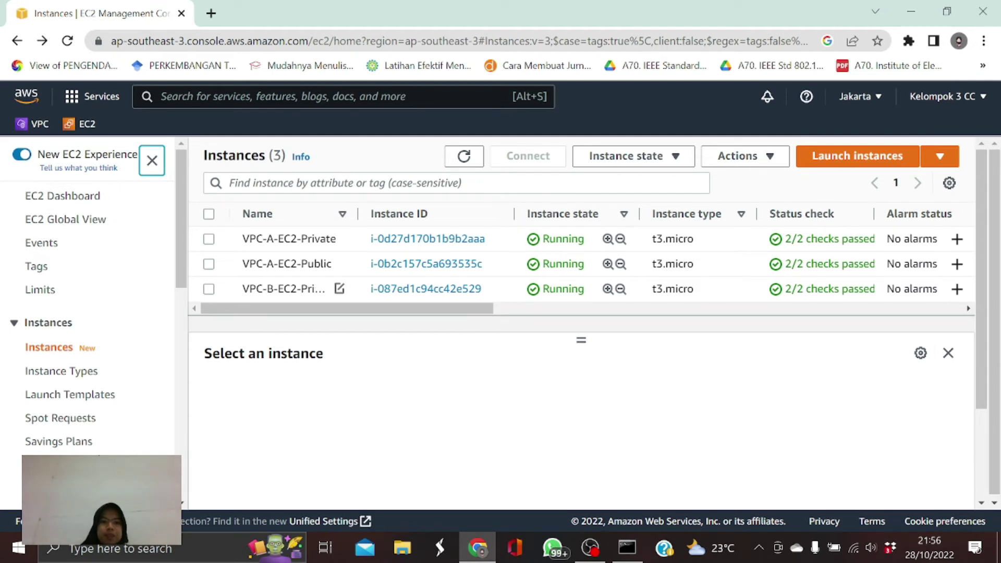
{"action": "left_click", "coordinate": [209, 240]}
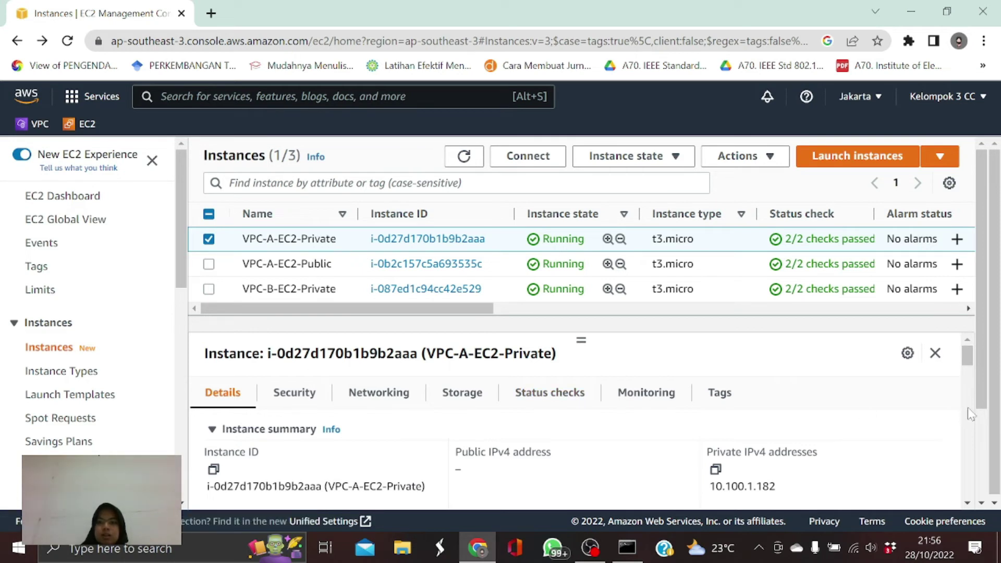
{"action": "left_click_drag", "start_coordinate": [966, 349], "coordinate": [966, 357]}
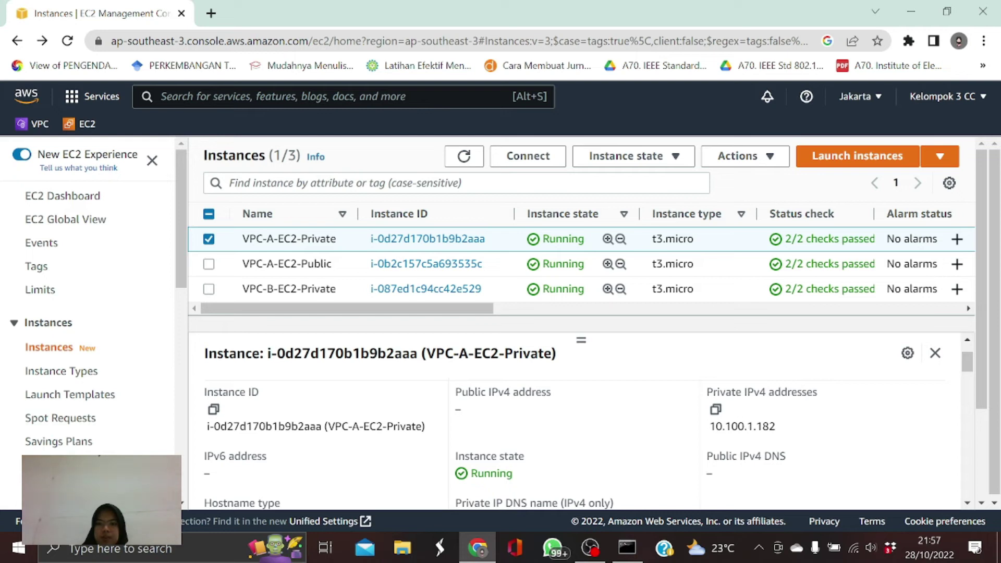
{"action": "left_click", "coordinate": [715, 409]}
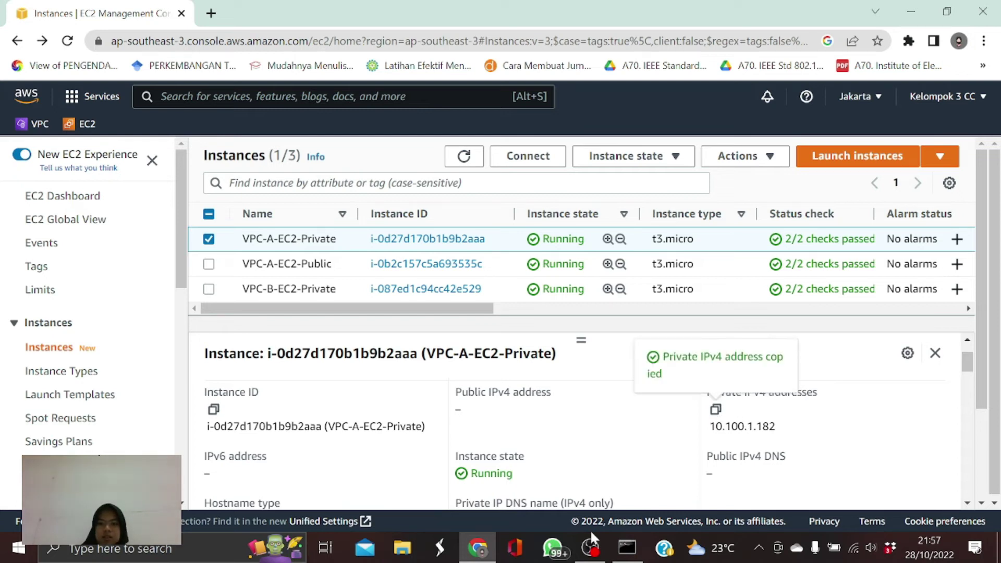
{"action": "left_click", "coordinate": [627, 547]}
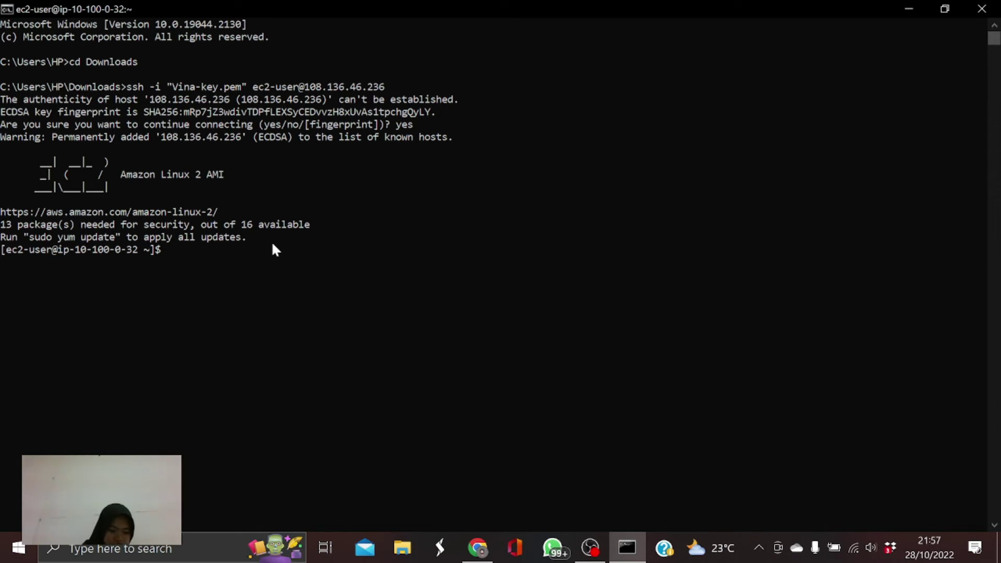
{"action": "type", "text": "ssh ec2-user"}
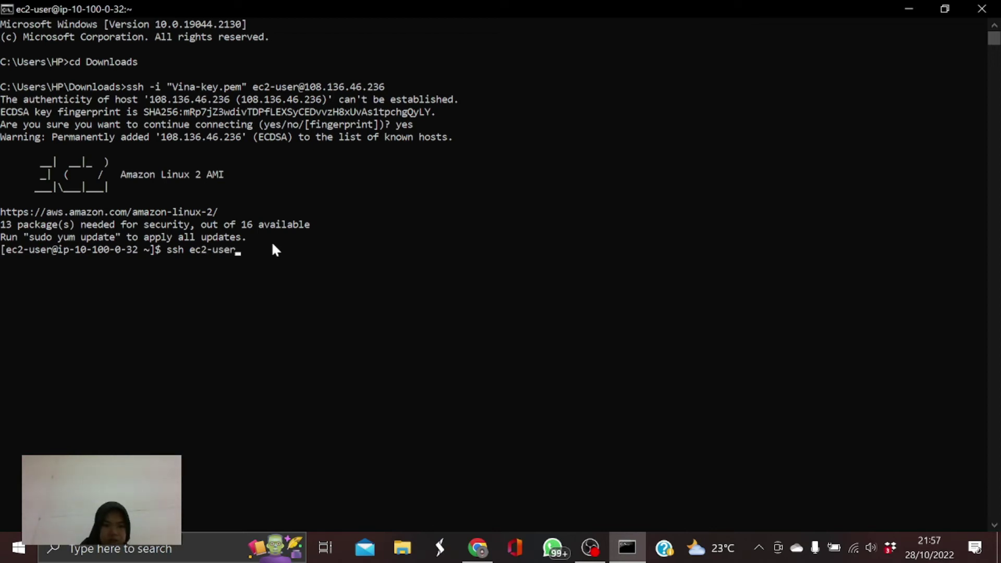
{"action": "type", "text": "@"}
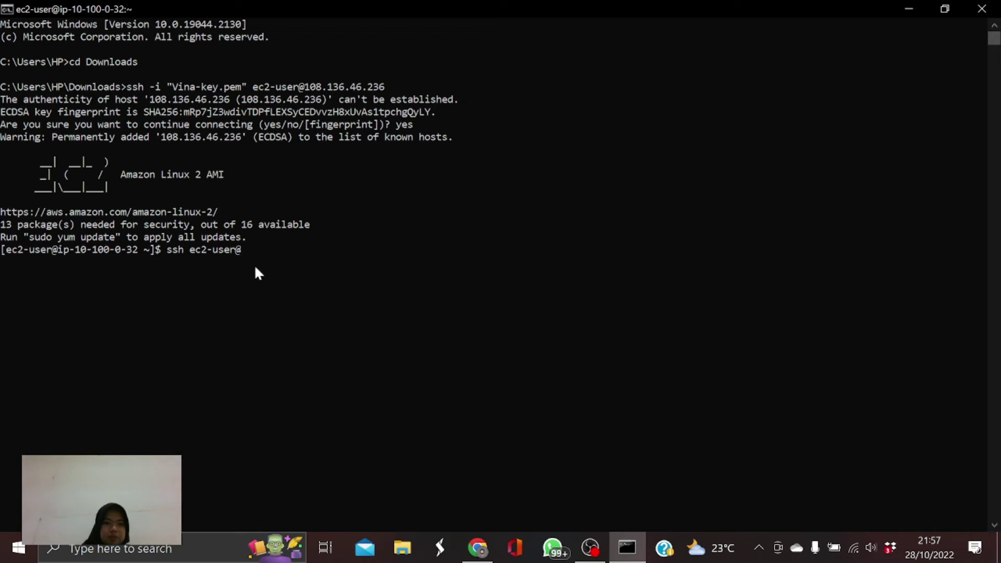
{"action": "key", "text": "ctrl+v"}
{"action": "key", "text": "Return"}
{"action": "type", "text": "yes"}
{"action": "key", "text": "Return"}
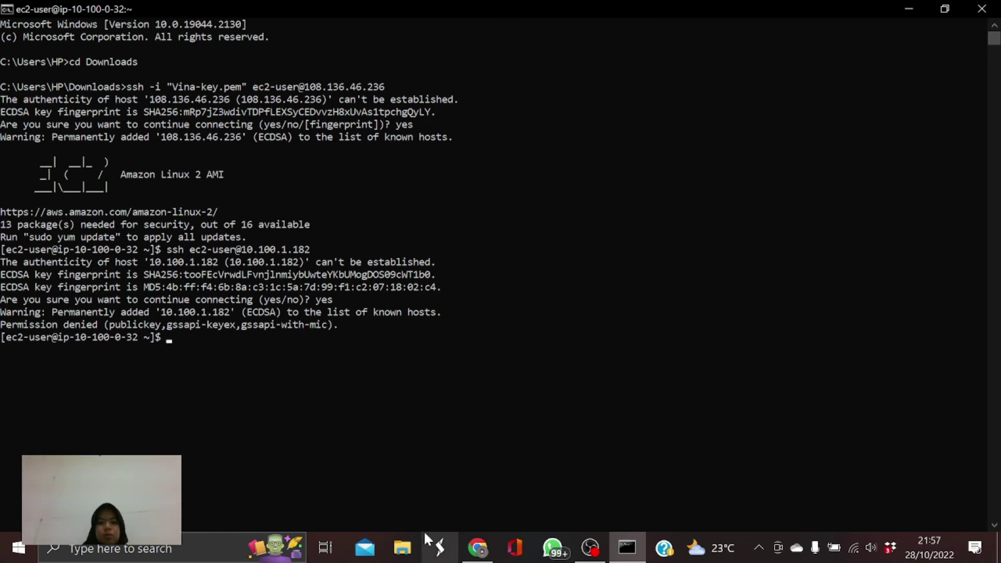
Step: Open Vina-key.pem from the Downloads folder in Notepad without making it the default .pem app, and select all its text
{"action": "mouse_move", "coordinate": [477, 554]}
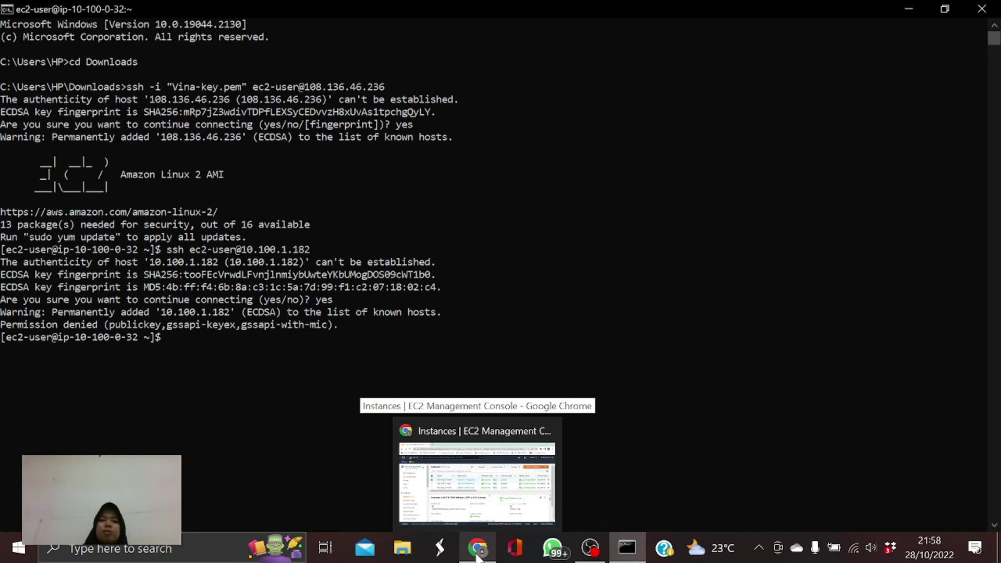
{"action": "left_click", "coordinate": [407, 553]}
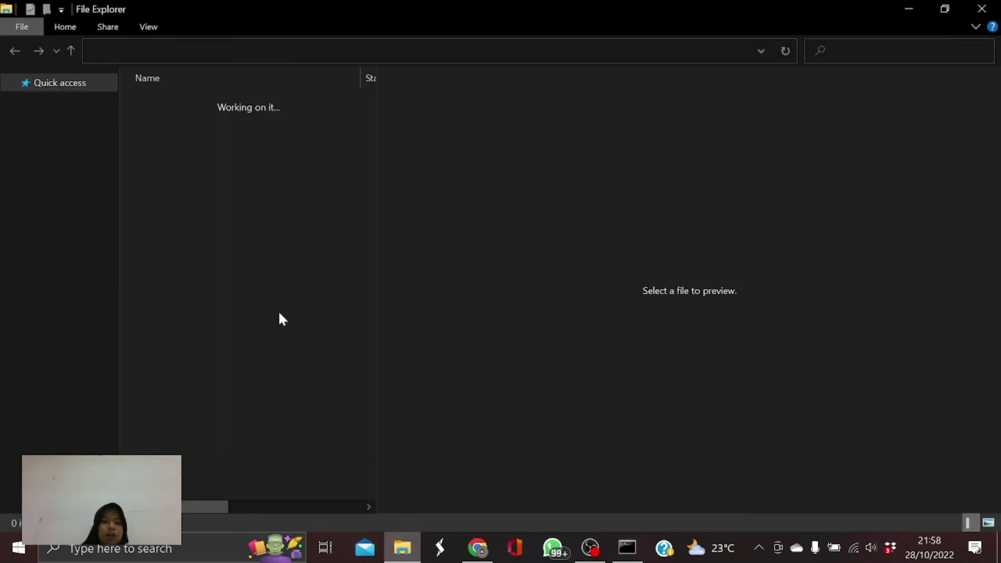
{"action": "left_click", "coordinate": [74, 134]}
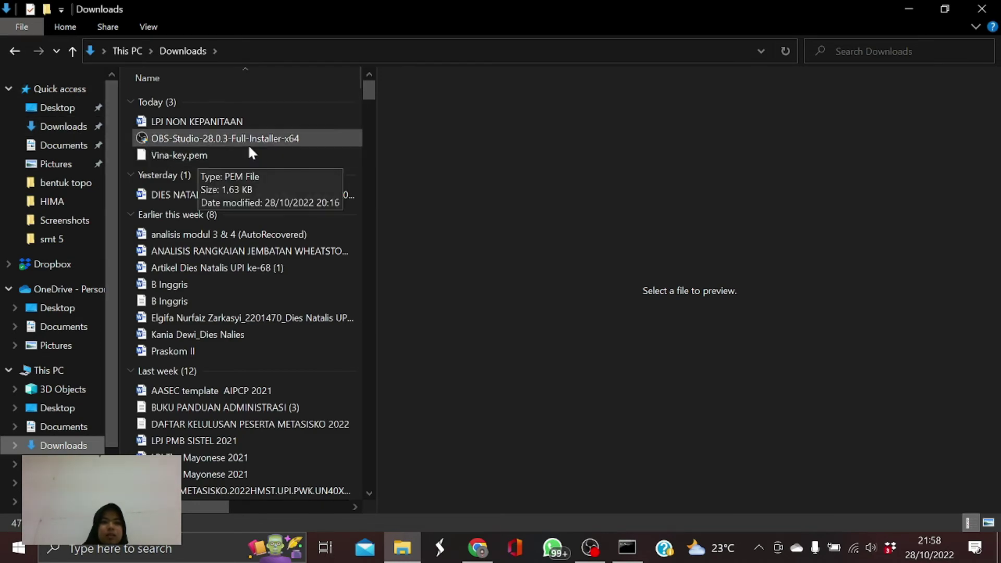
{"action": "left_click", "coordinate": [167, 155]}
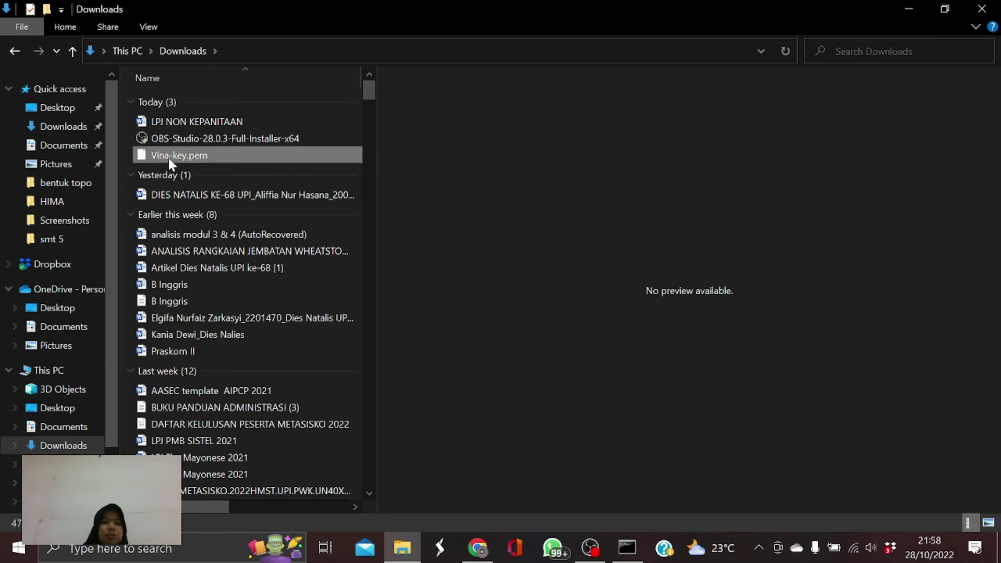
{"action": "double_click", "coordinate": [168, 155]}
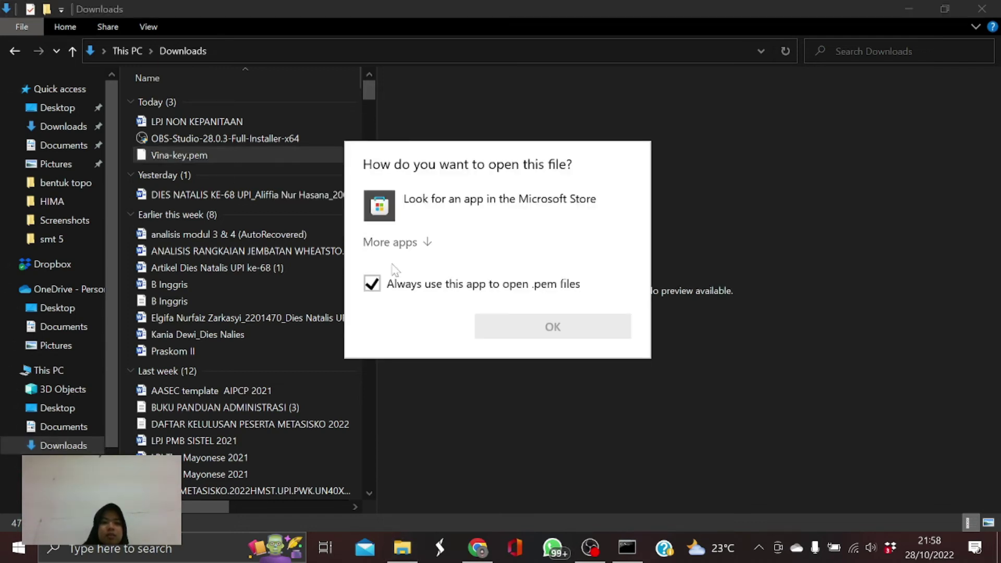
{"action": "left_click", "coordinate": [396, 289]}
{"action": "left_click", "coordinate": [401, 243]}
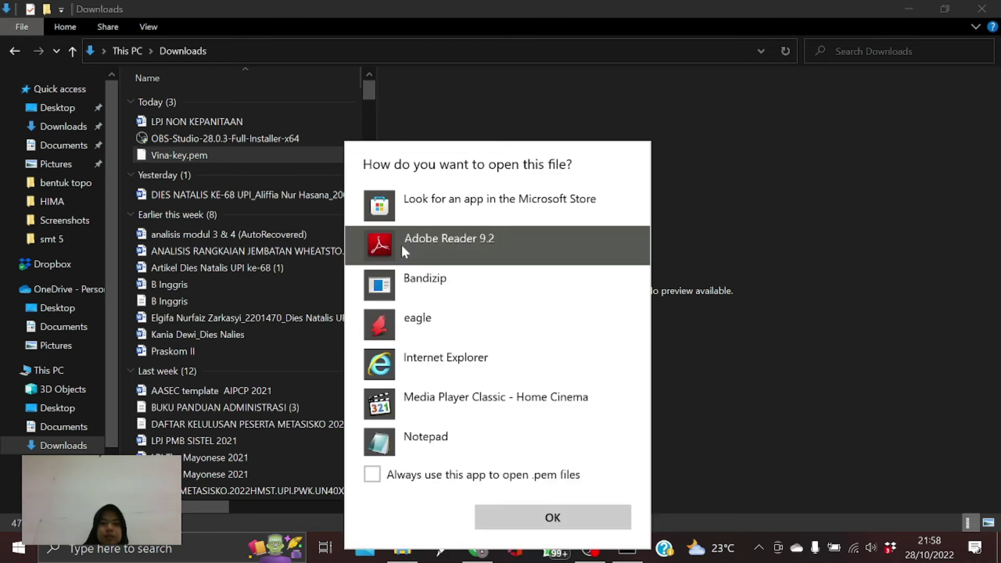
{"action": "left_click", "coordinate": [414, 452]}
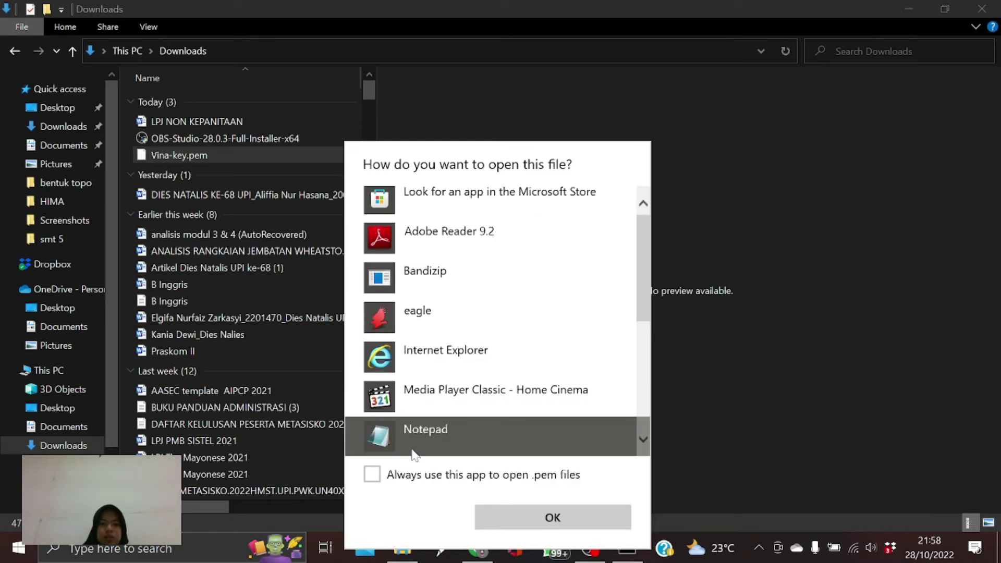
{"action": "left_click", "coordinate": [512, 516]}
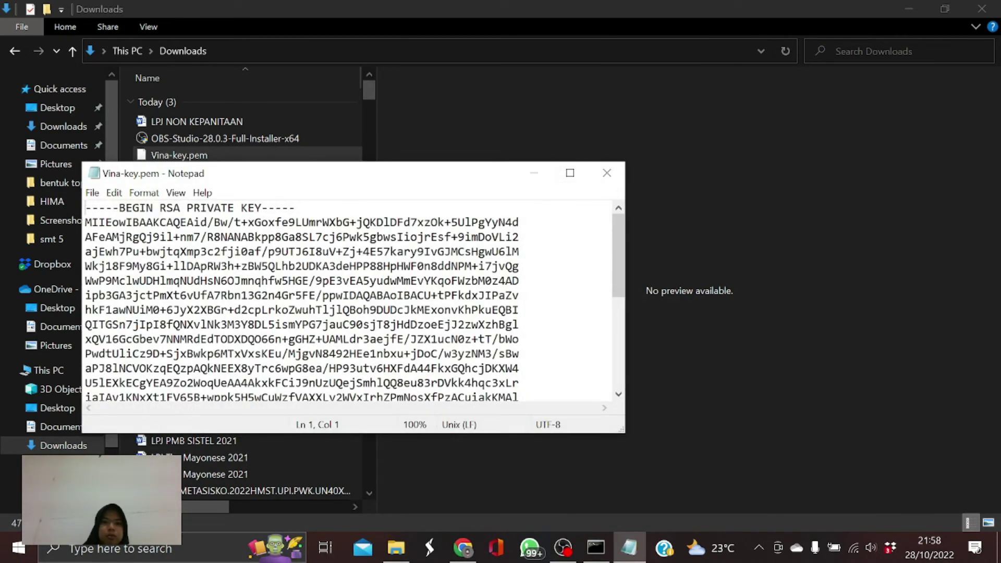
{"action": "left_click", "coordinate": [569, 173]}
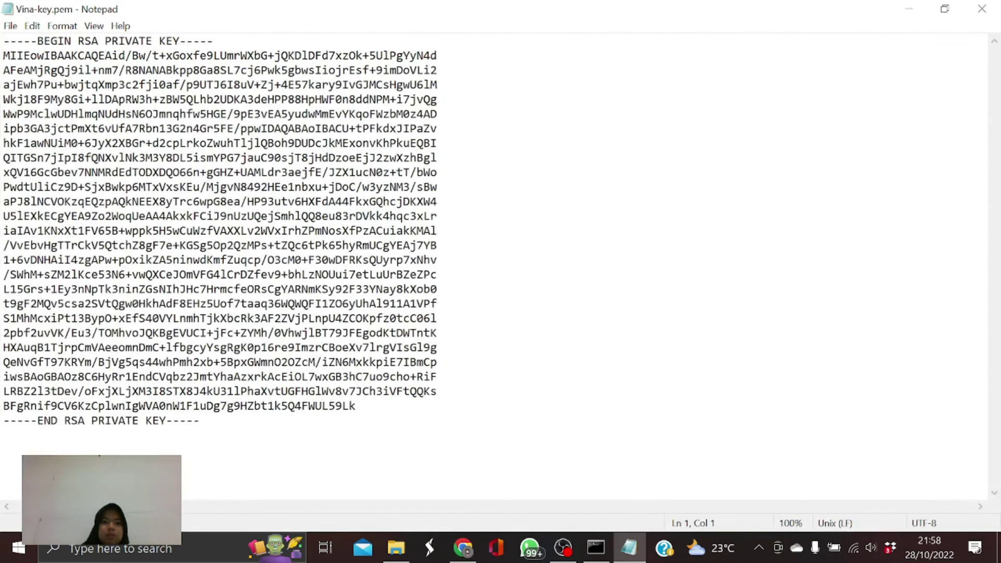
{"action": "key", "text": "ctrl+a"}
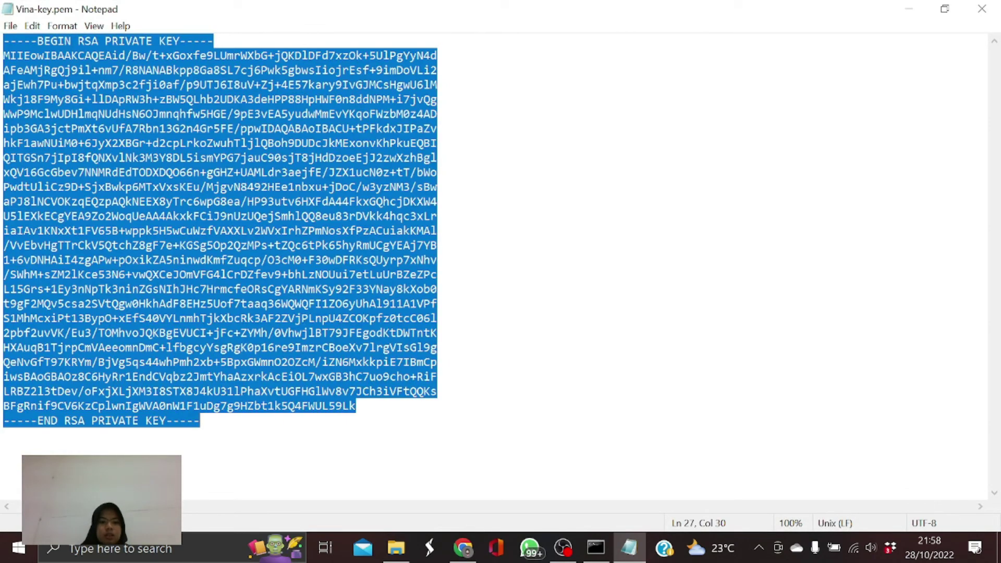
{"action": "left_click", "coordinate": [908, 9]}
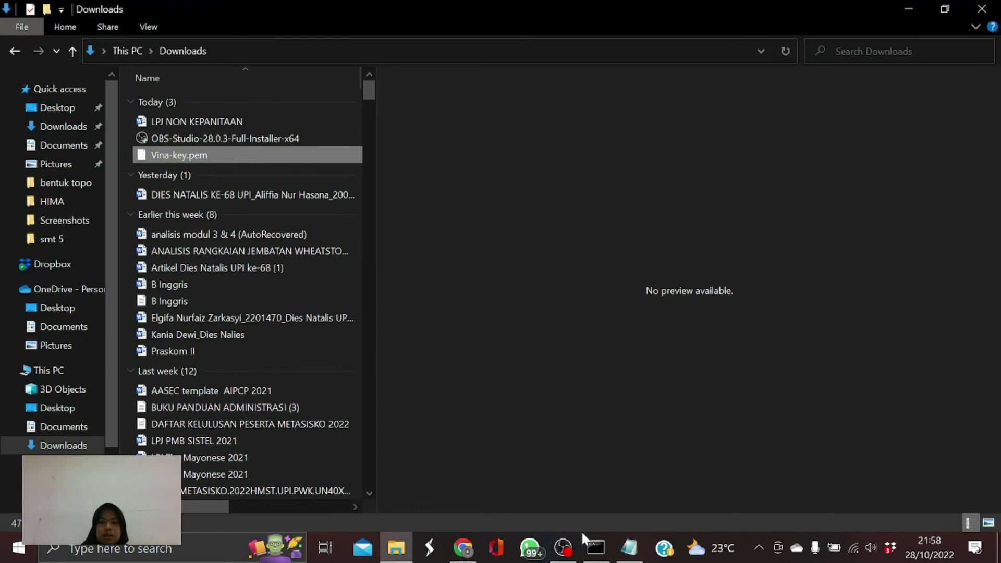
Step: Switch to the SSH terminal and create a file named Vina-key.pem with nano
{"action": "left_click", "coordinate": [595, 546]}
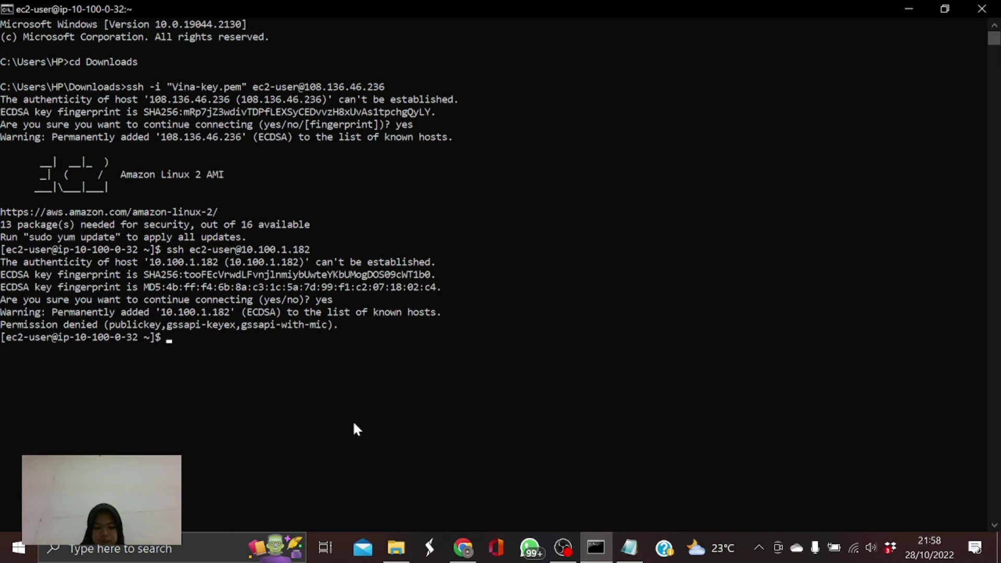
{"action": "type", "text": "nano Vina-key.pem"}
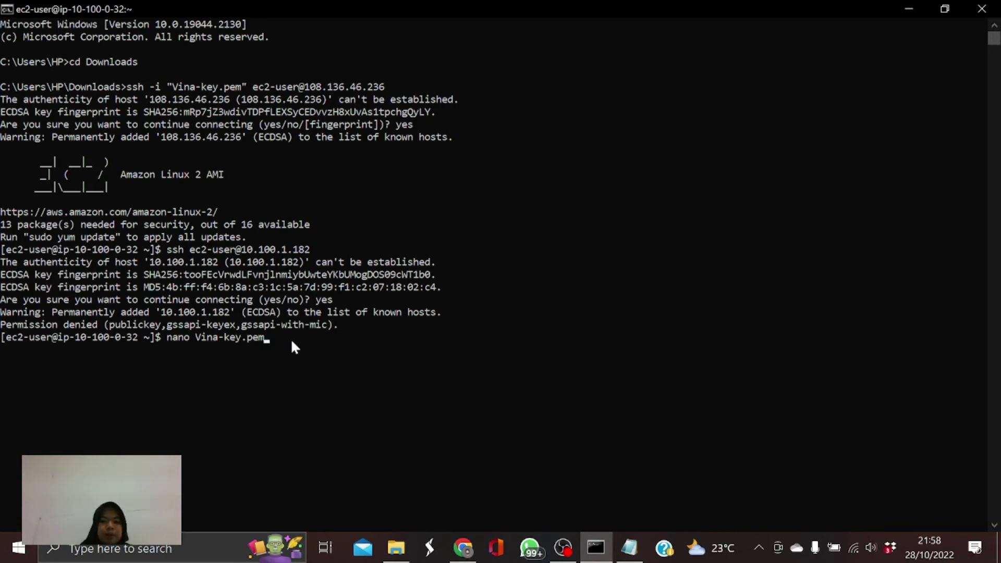
{"action": "key", "text": "Return"}
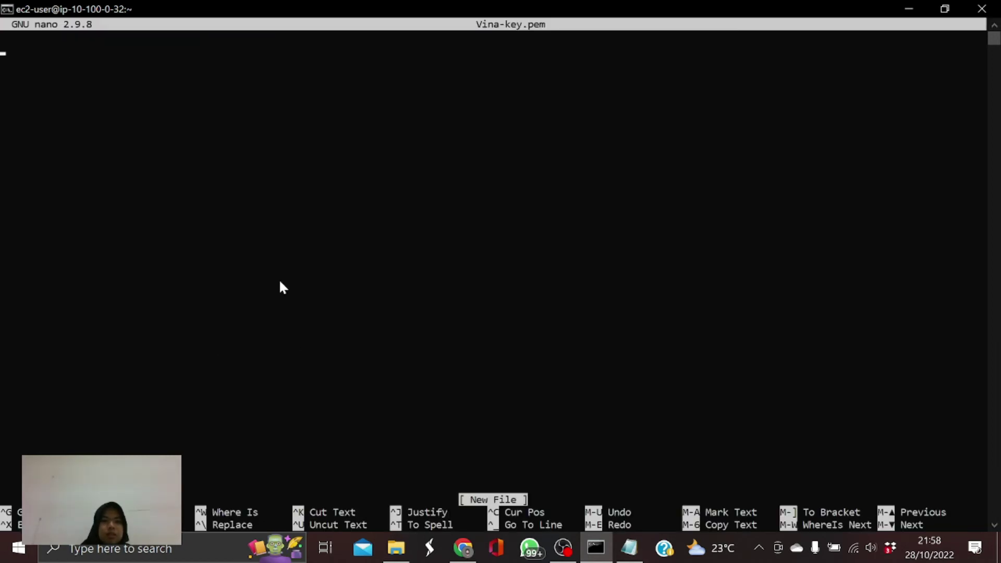
Step: Try to paste the private key text from Notepad into Vina-key.pem in nano
{"action": "left_click", "coordinate": [215, 158]}
{"action": "right_click", "coordinate": [214, 157]}
{"action": "left_click", "coordinate": [629, 547]}
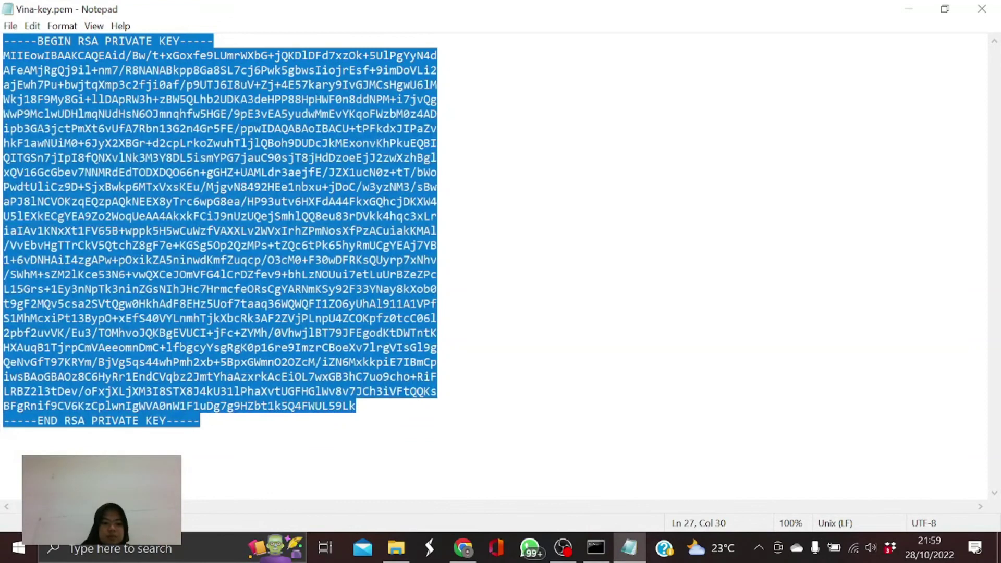
{"action": "left_click", "coordinate": [596, 548]}
{"action": "left_click", "coordinate": [45, 67]}
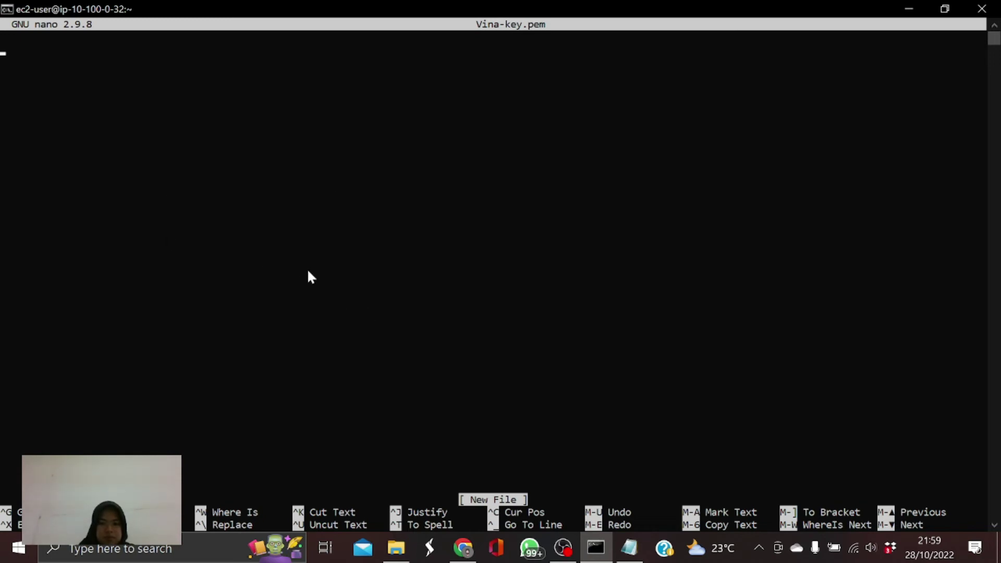
{"action": "type", "text": "v"}
{"action": "key", "text": "BackSpace"}
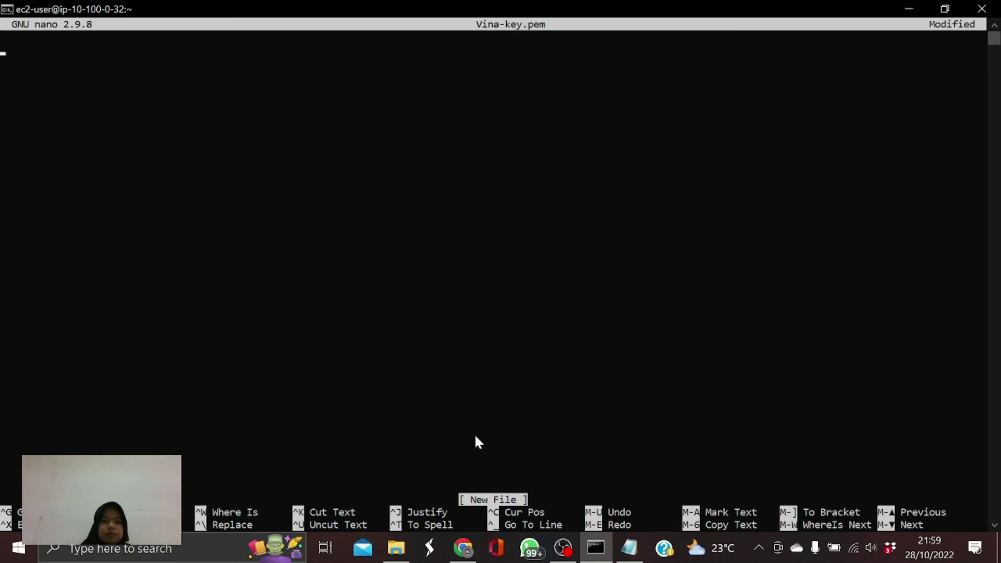
Step: Copy the selected private key text in Notepad and return to the nano editor in the terminal
{"action": "left_click", "coordinate": [629, 547]}
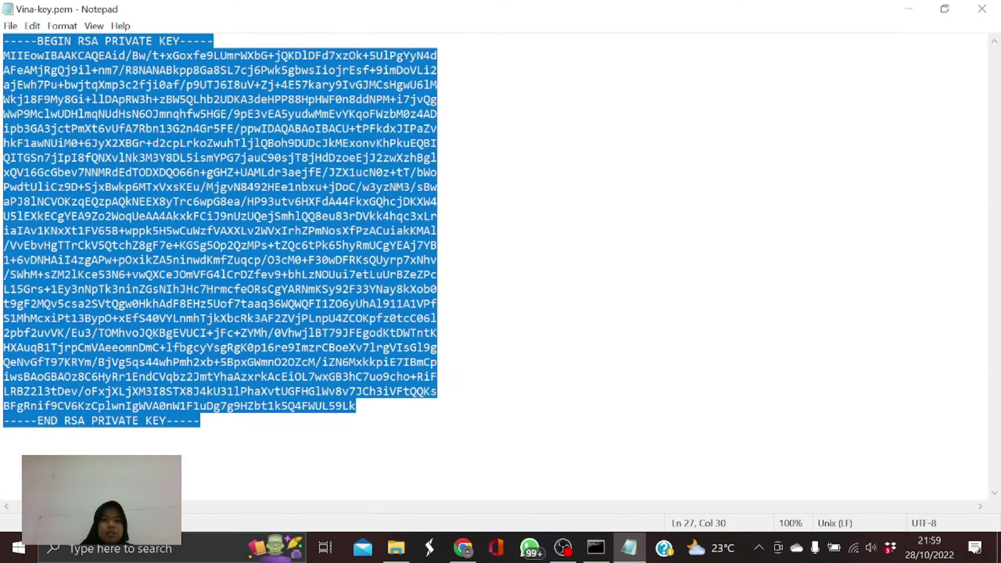
{"action": "right_click", "coordinate": [307, 269]}
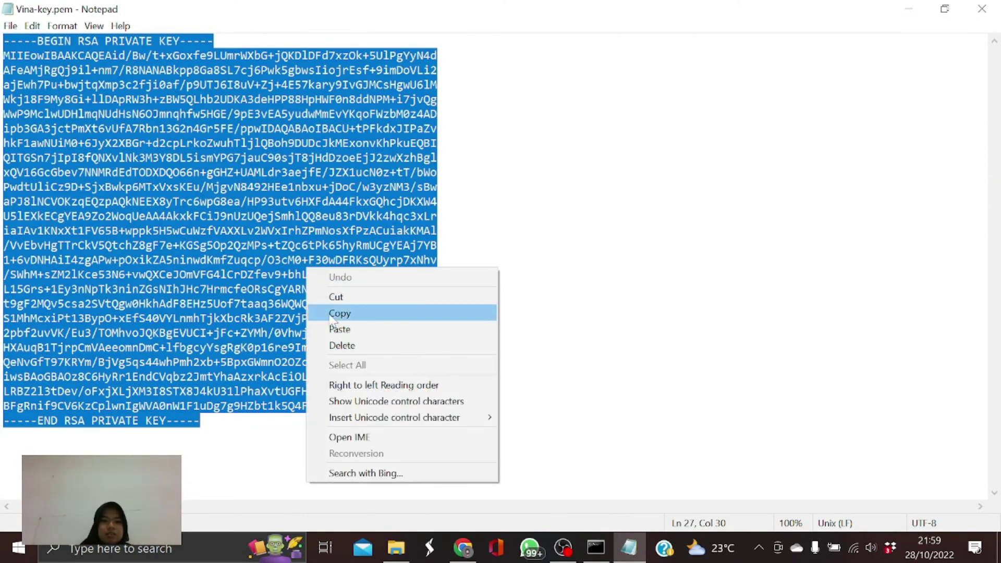
{"action": "left_click", "coordinate": [335, 315]}
{"action": "left_click", "coordinate": [594, 549]}
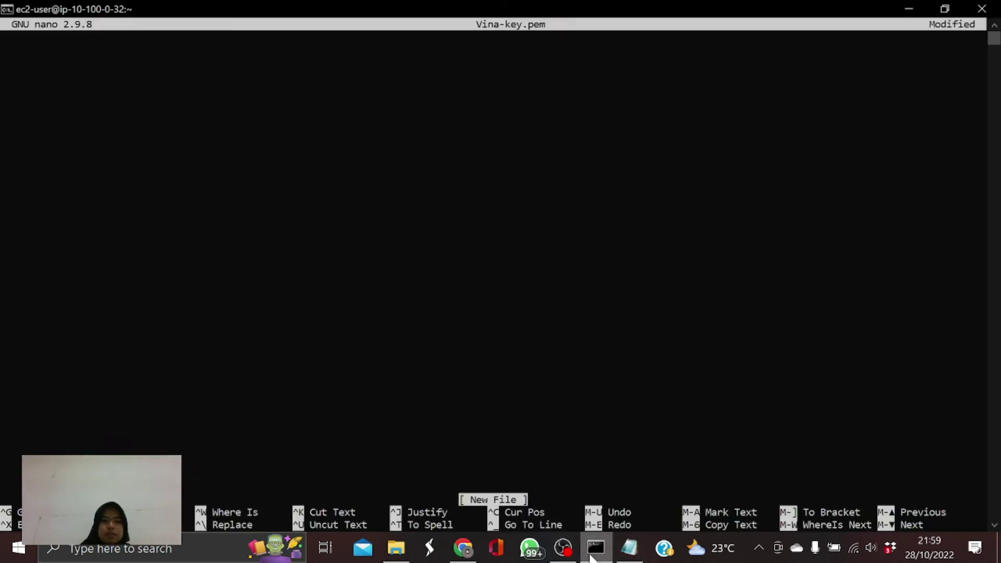
{"action": "left_click", "coordinate": [304, 212]}
{"action": "right_click", "coordinate": [304, 211]}
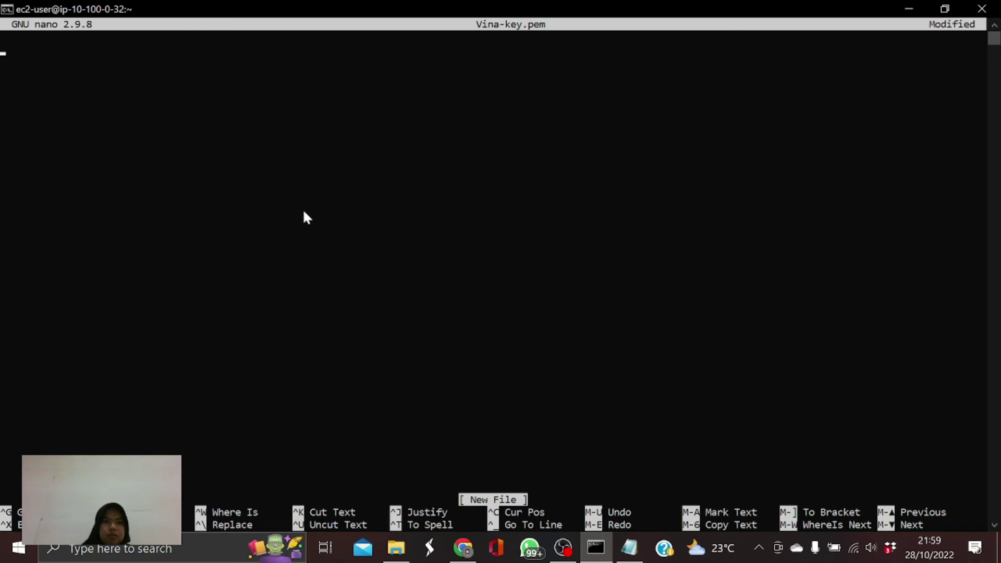
{"action": "type", "text": "ssss"}
{"action": "key", "text": "BackSpace"}
{"action": "key", "text": "BackSpace"}
{"action": "key", "text": "BackSpace"}
{"action": "key", "text": "BackSpace"}
{"action": "left_click", "coordinate": [942, 8]}
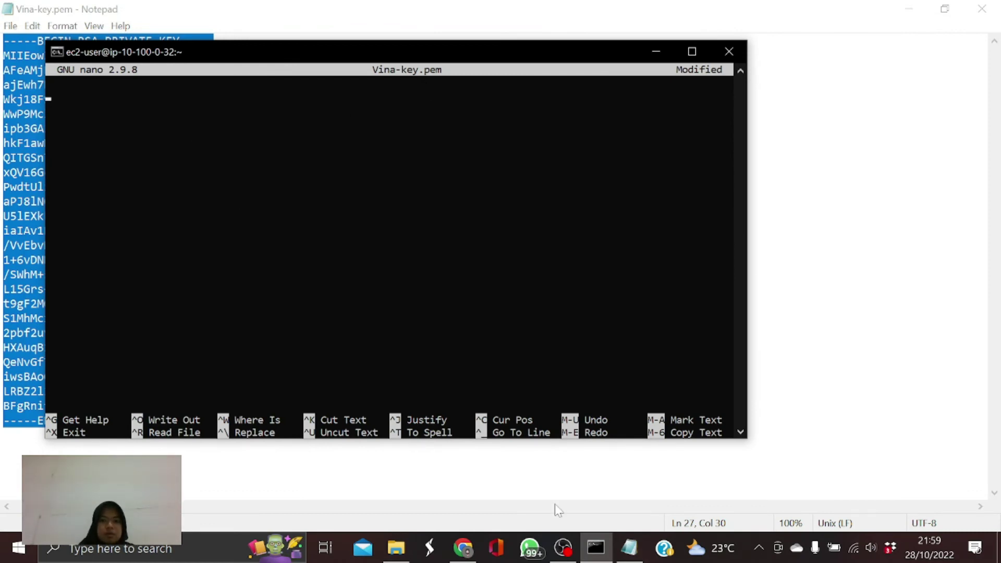
Step: Copy the selected private key text from Notepad again and paste it into Vina-key.pem in the terminal's nano editor
{"action": "left_click", "coordinate": [629, 547]}
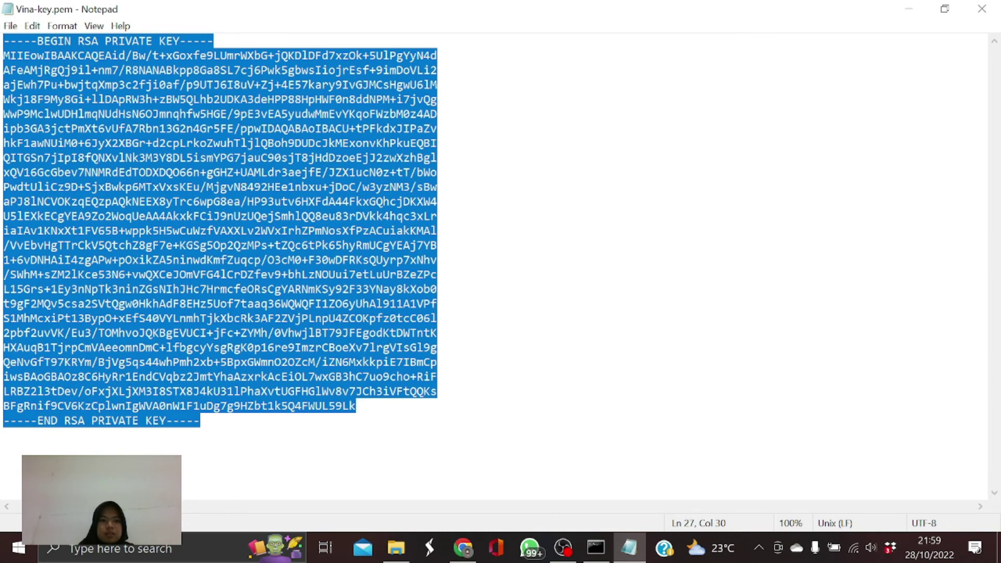
{"action": "right_click", "coordinate": [274, 371]}
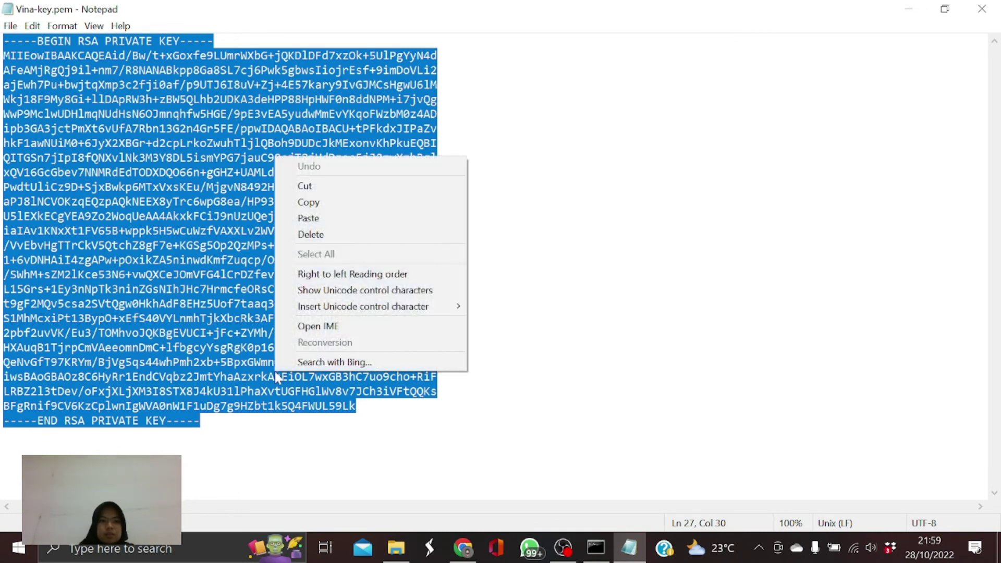
{"action": "left_click", "coordinate": [396, 207]}
{"action": "left_click", "coordinate": [594, 550]}
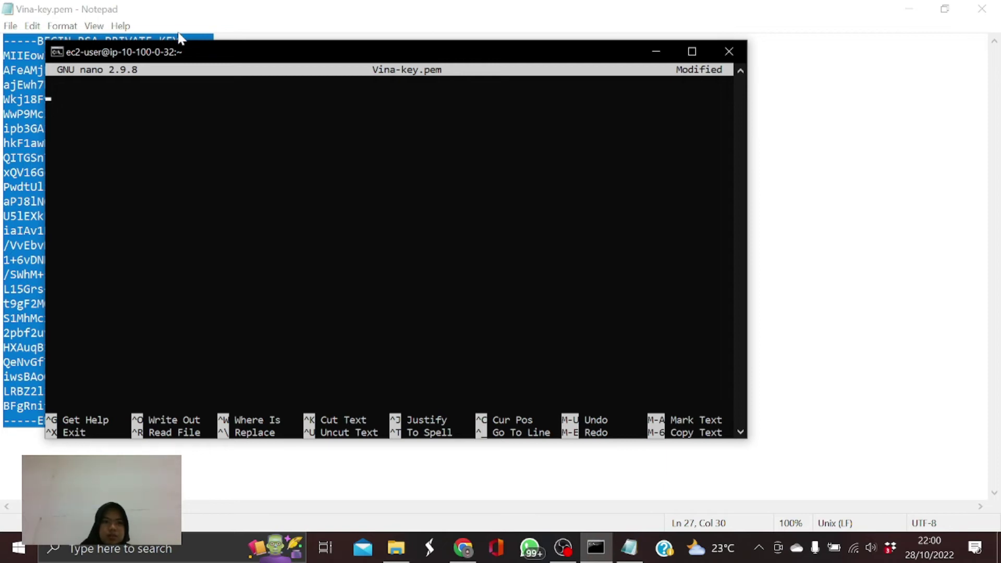
{"action": "right_click", "coordinate": [104, 99]}
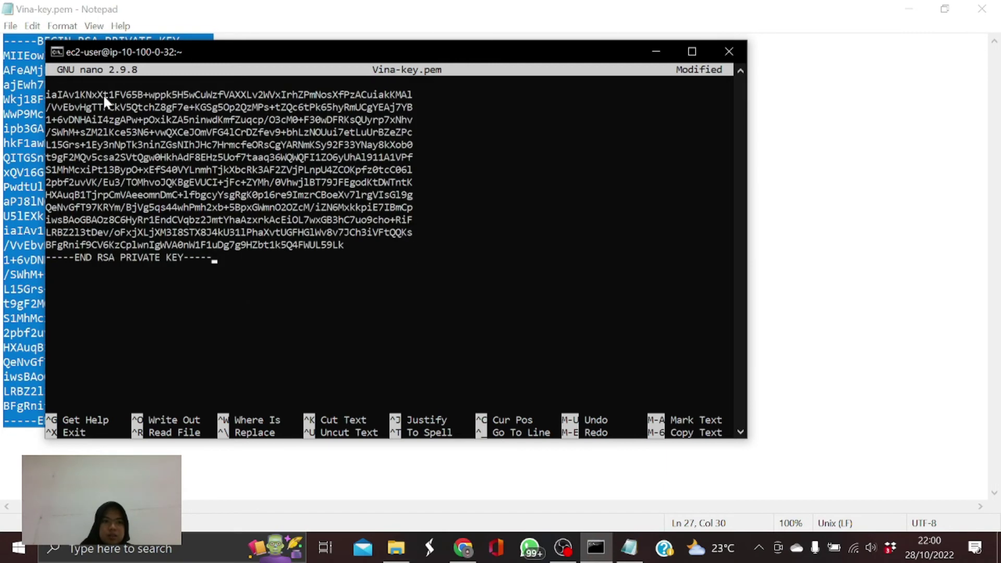
{"action": "left_click", "coordinate": [692, 51]}
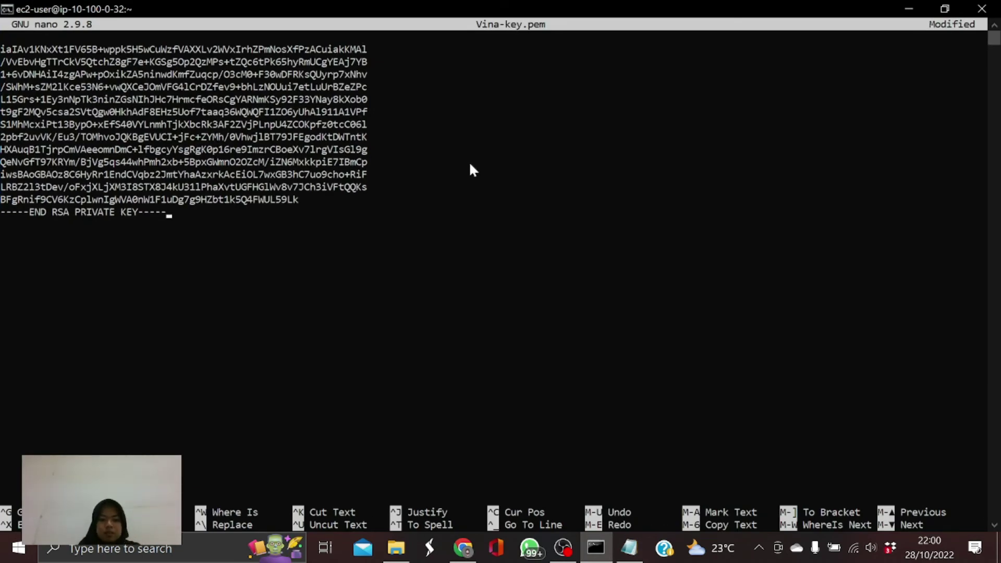
Step: Save the nano file under the name Vina-key.pem and exit to the shell
{"action": "key", "text": "ctrl+o"}
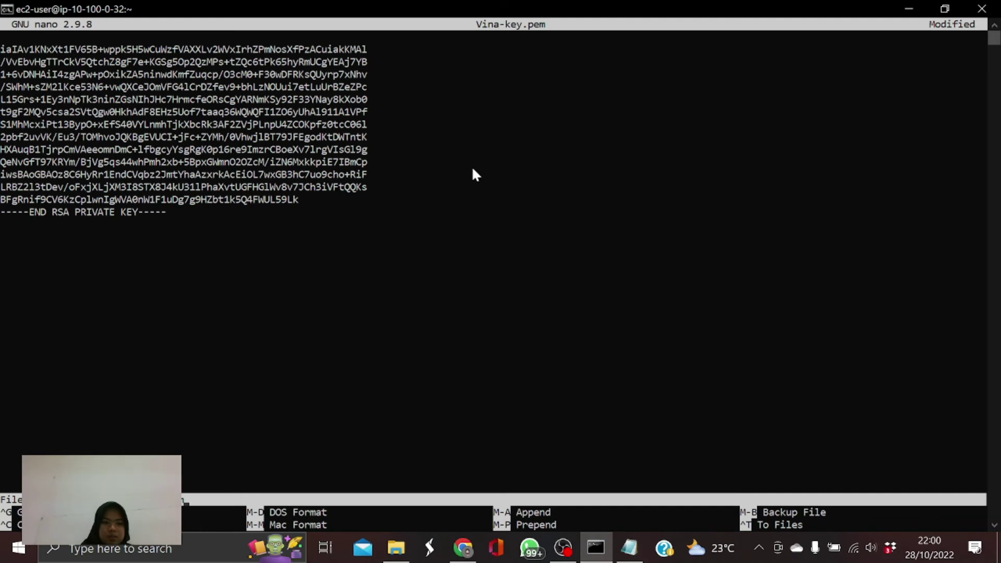
{"action": "key", "text": "Return"}
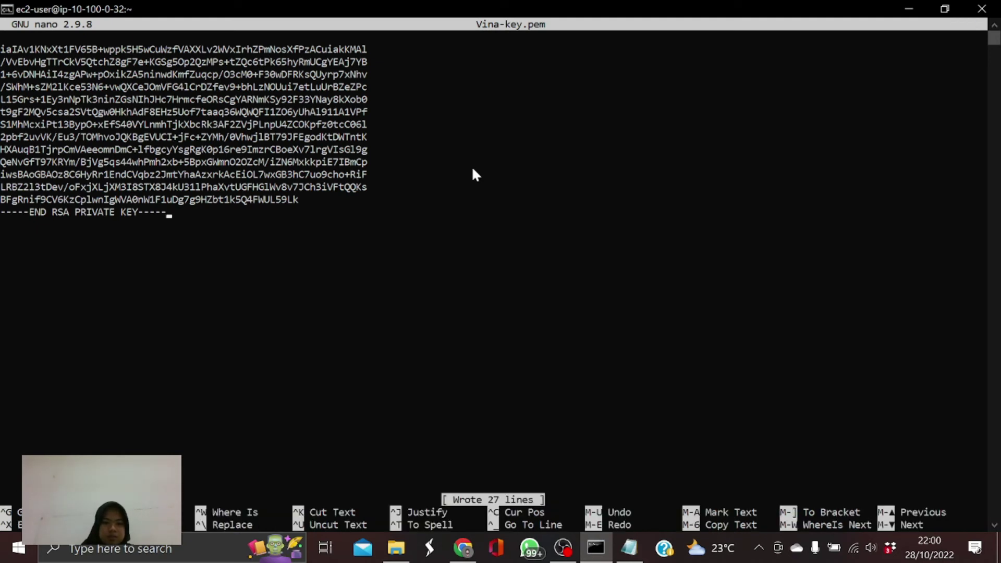
{"action": "key", "text": "ctrl+x"}
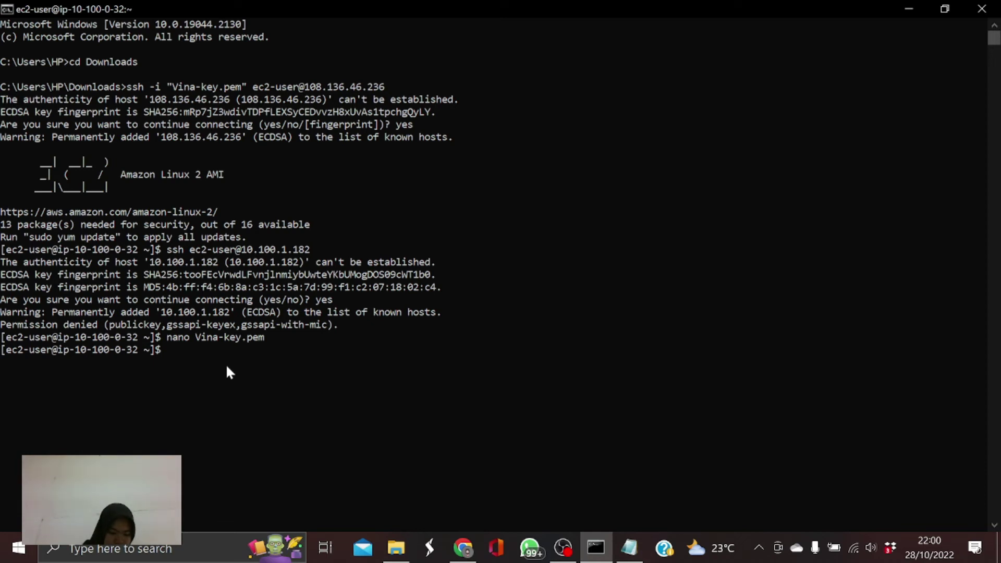
Step: Restrict the key file's permissions with chmod 400 Vina-key.pem
{"action": "type", "text": "chmod 400"}
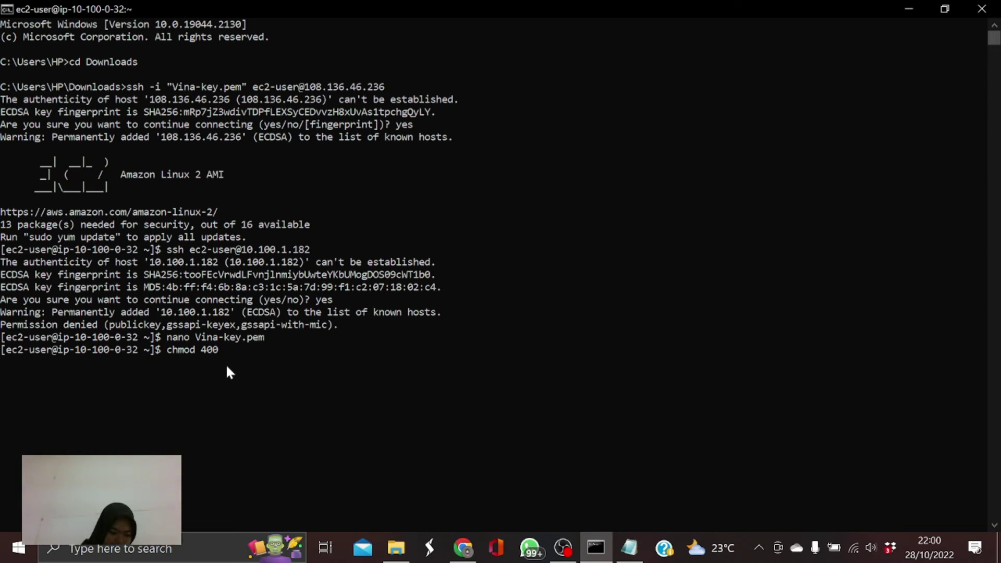
{"action": "type", "text": " Vina-"}
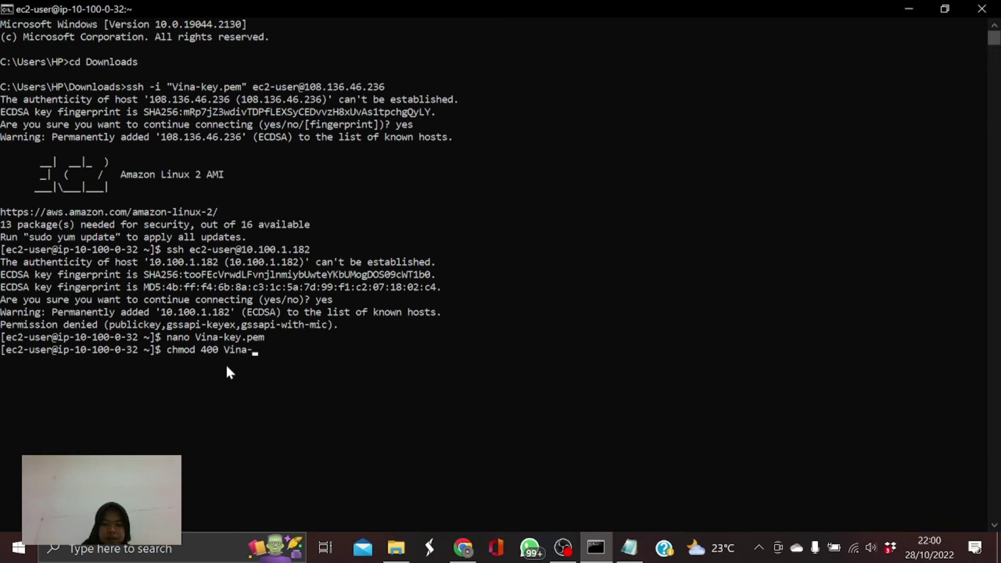
{"action": "type", "text": "key.pem"}
{"action": "key", "text": "Return"}
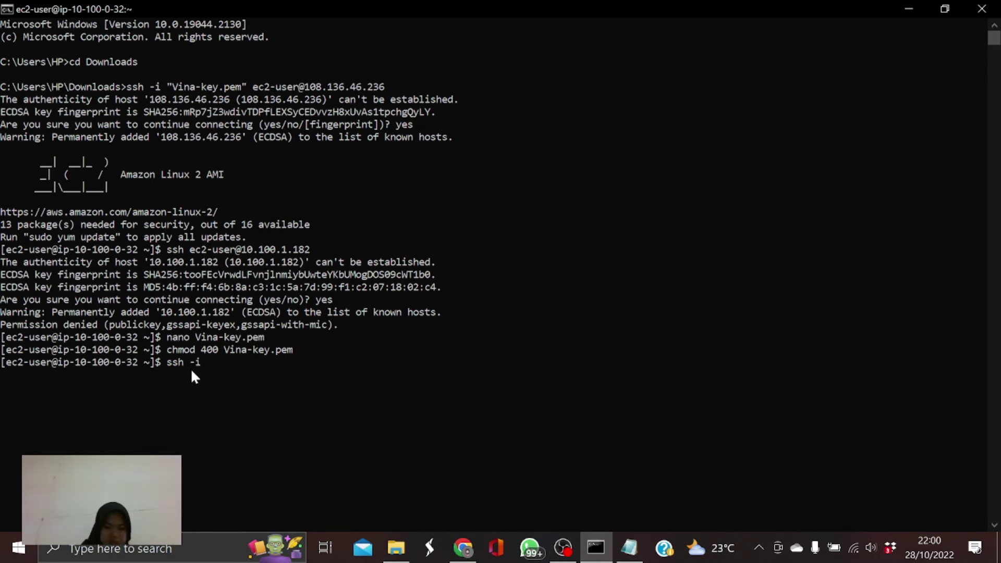
{"action": "type", "text": "\"Vina"}
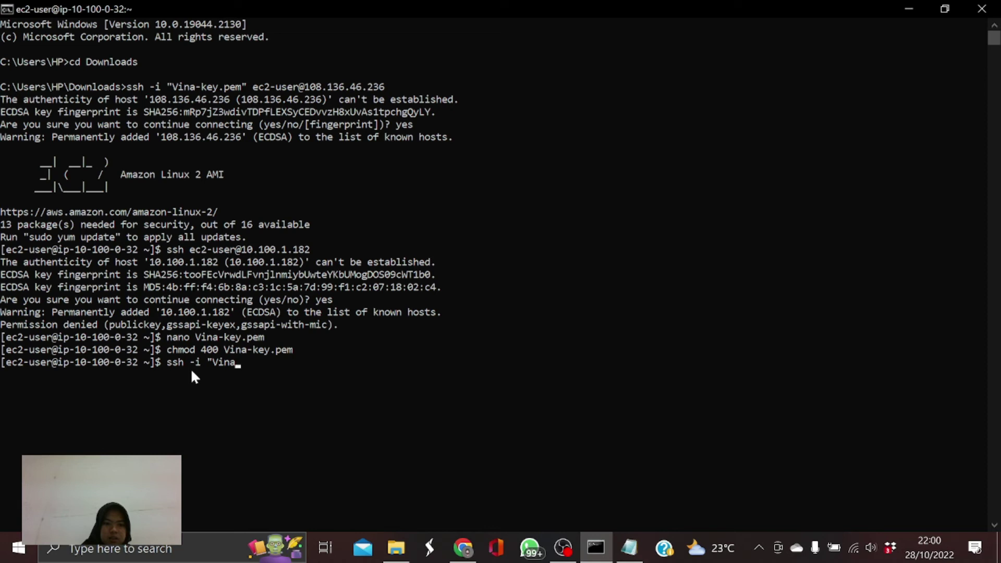
{"action": "type", "text": "-key.pem\" "}
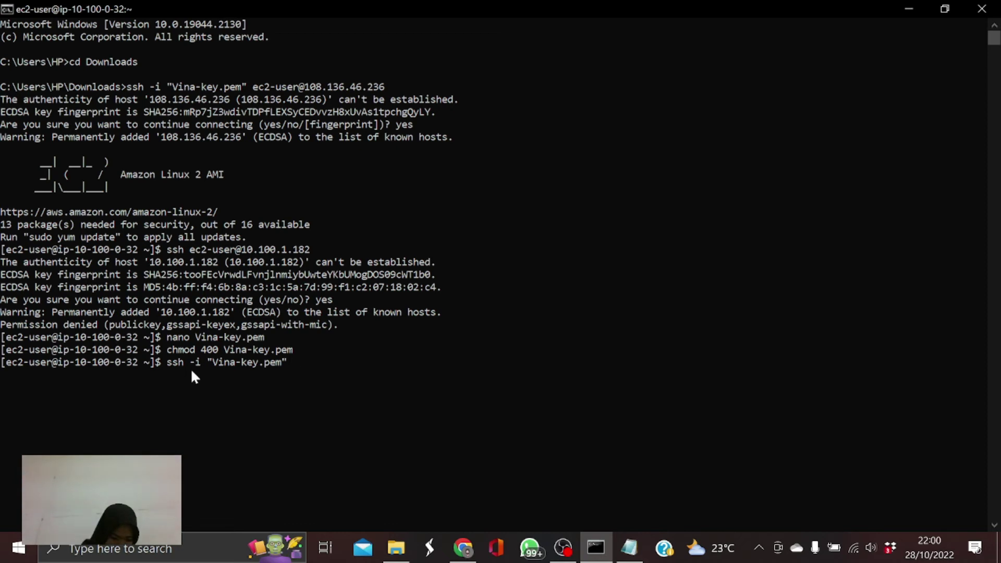
{"action": "type", "text": "ec2-user"}
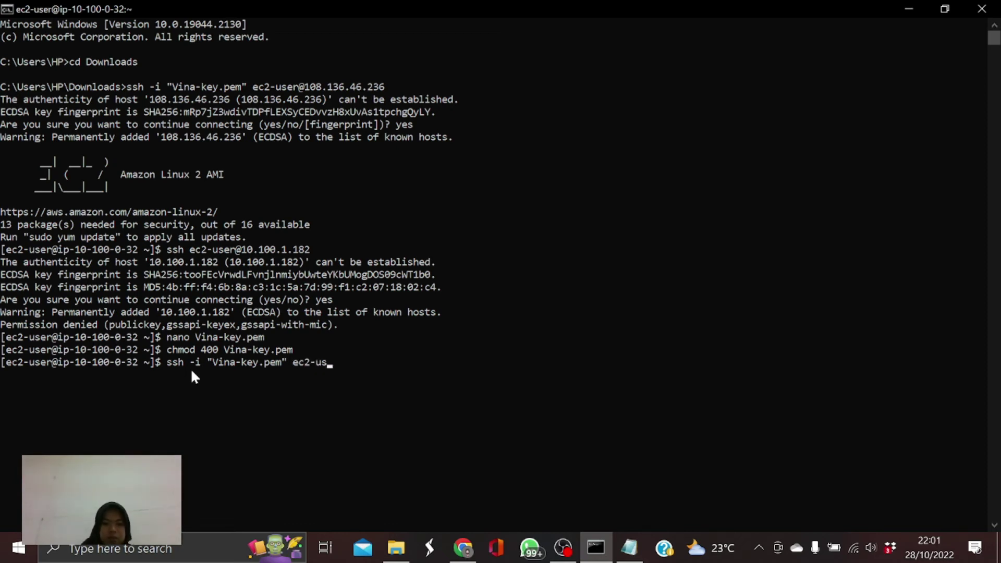
{"action": "type", "text": "@"}
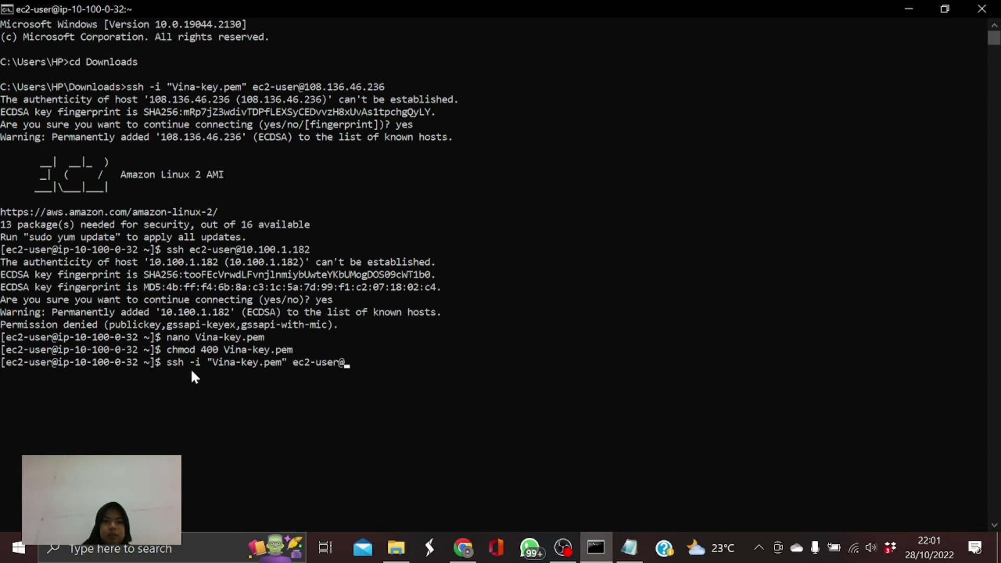
{"action": "type", "text": "10.100.1.182"}
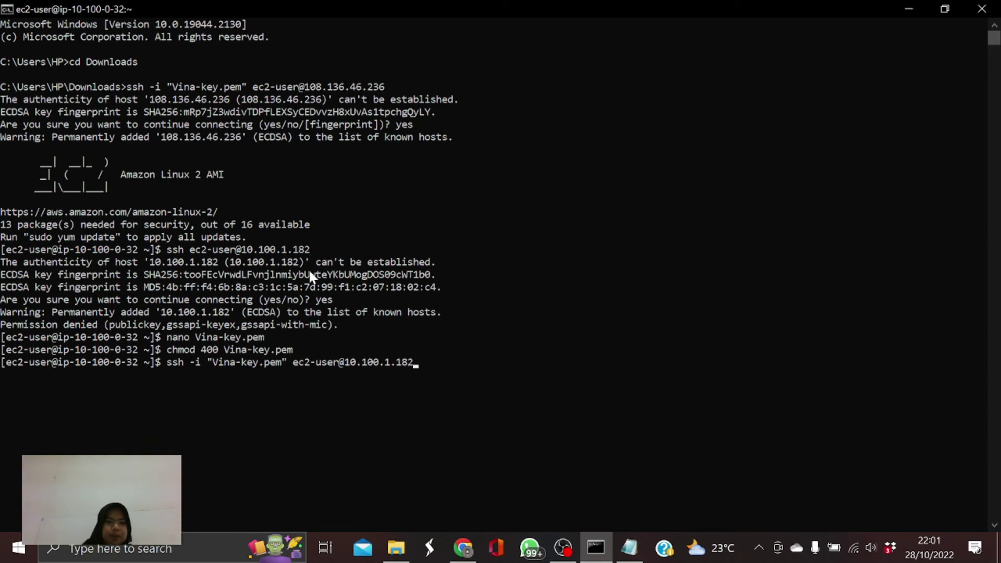
{"action": "key", "text": "Return"}
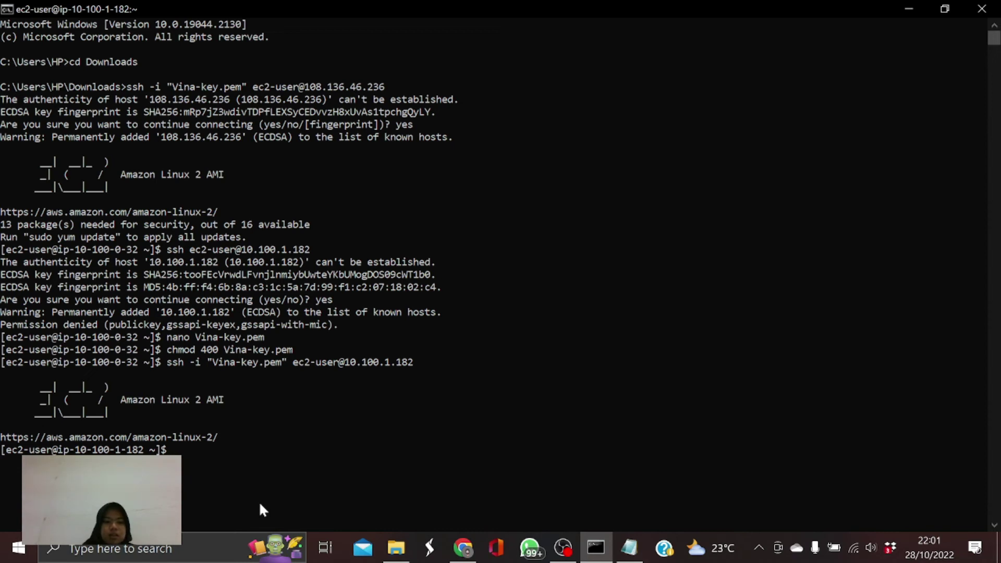
Step: Switch to the EC2 console in Chrome and copy the private IPv4 address of VPC-B-EC2-Private, deselecting VPC-A-EC2-Private
{"action": "left_click", "coordinate": [463, 548]}
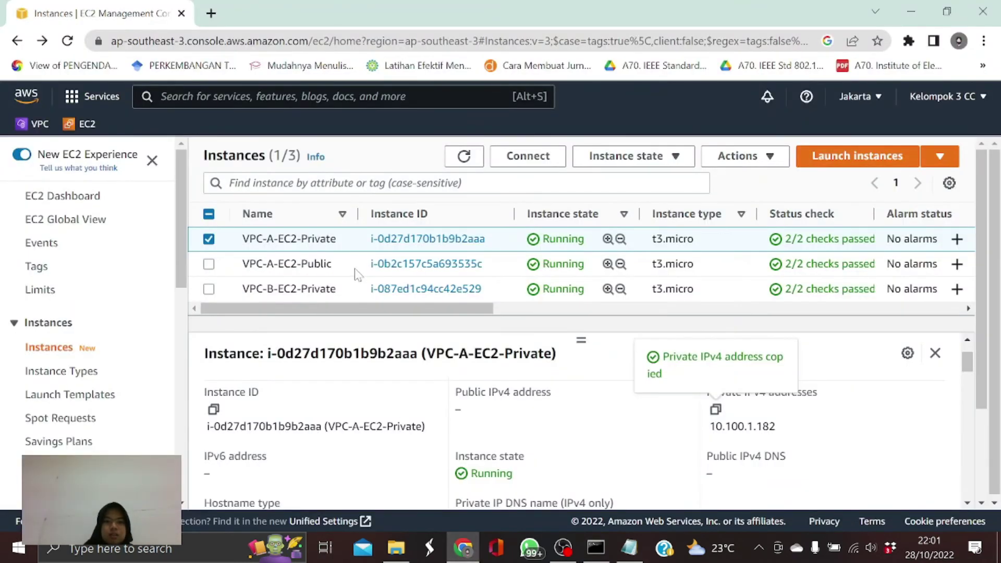
{"action": "left_click", "coordinate": [210, 242]}
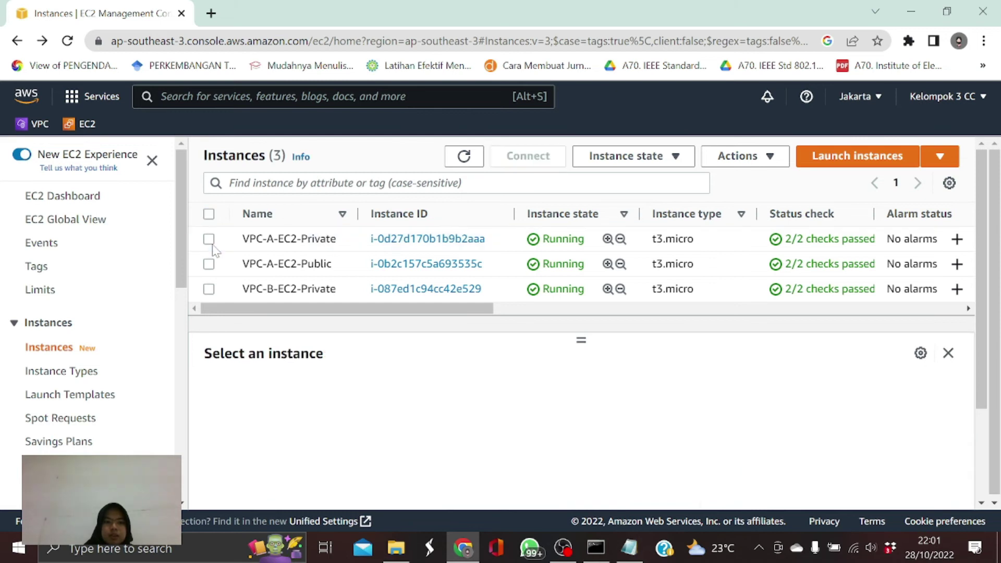
{"action": "left_click", "coordinate": [209, 289]}
{"action": "left_click", "coordinate": [715, 469]}
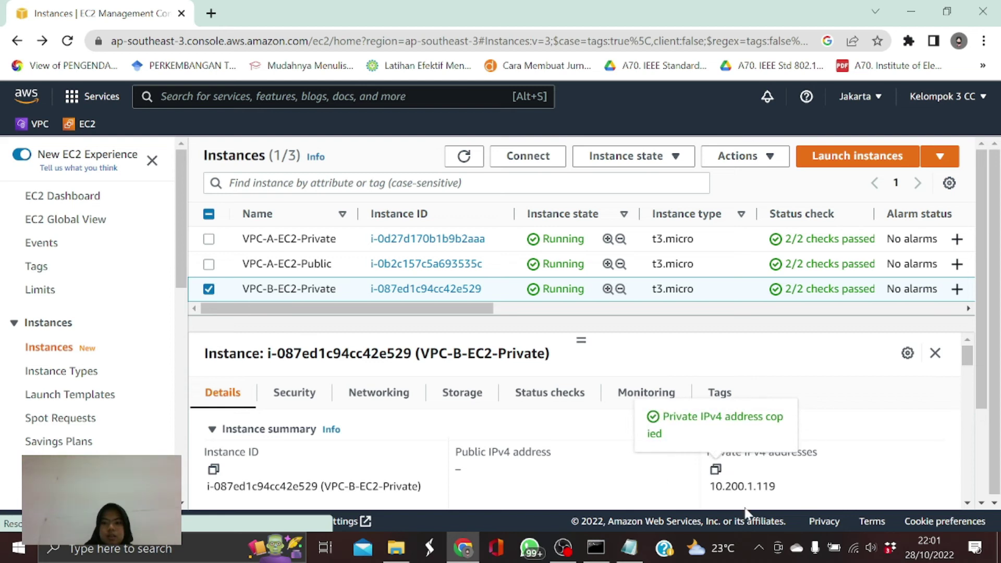
{"action": "left_click", "coordinate": [595, 557]}
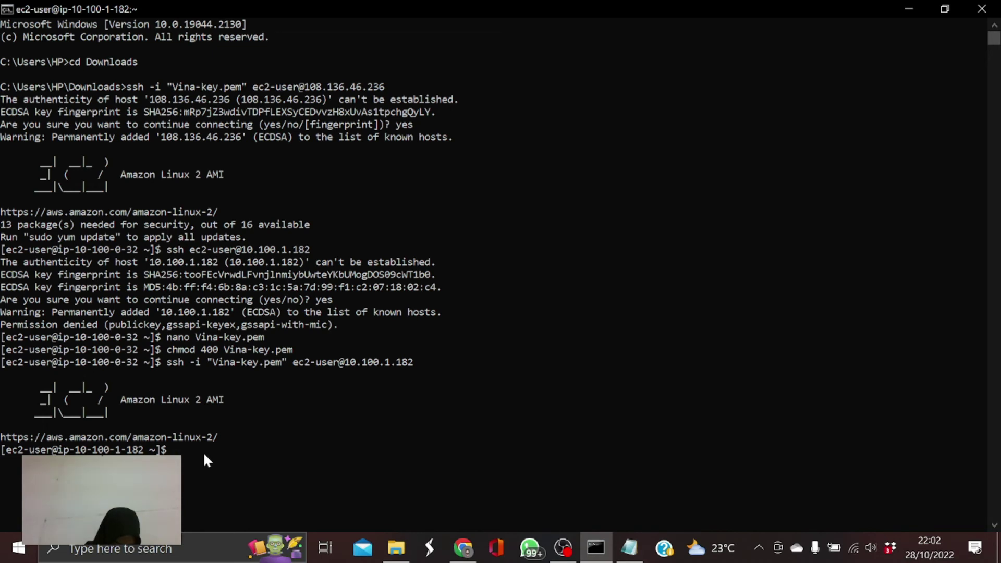
{"action": "type", "text": "ssh"}
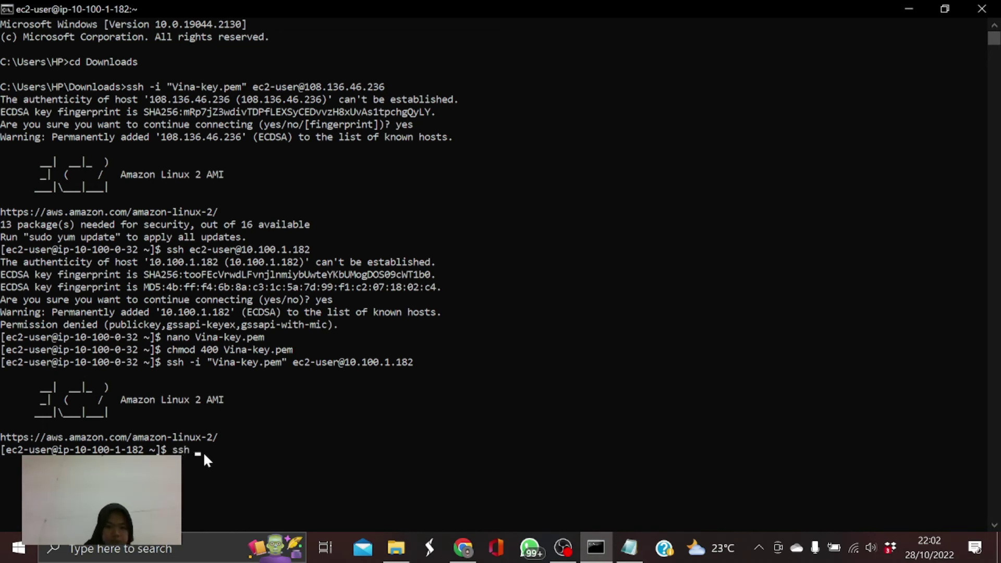
{"action": "type", "text": " -i \"Vina"}
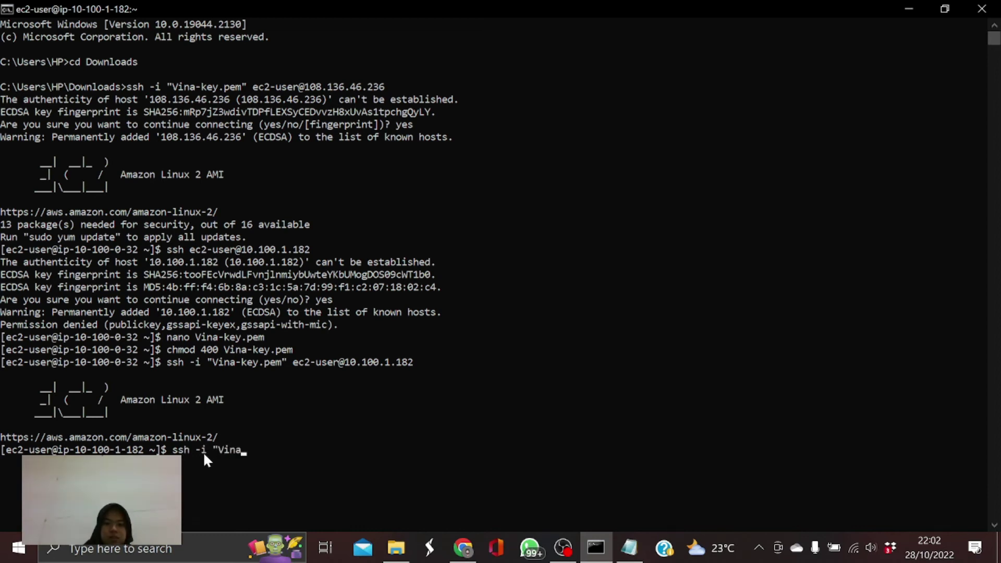
{"action": "type", "text": "-key.pem\" ec"}
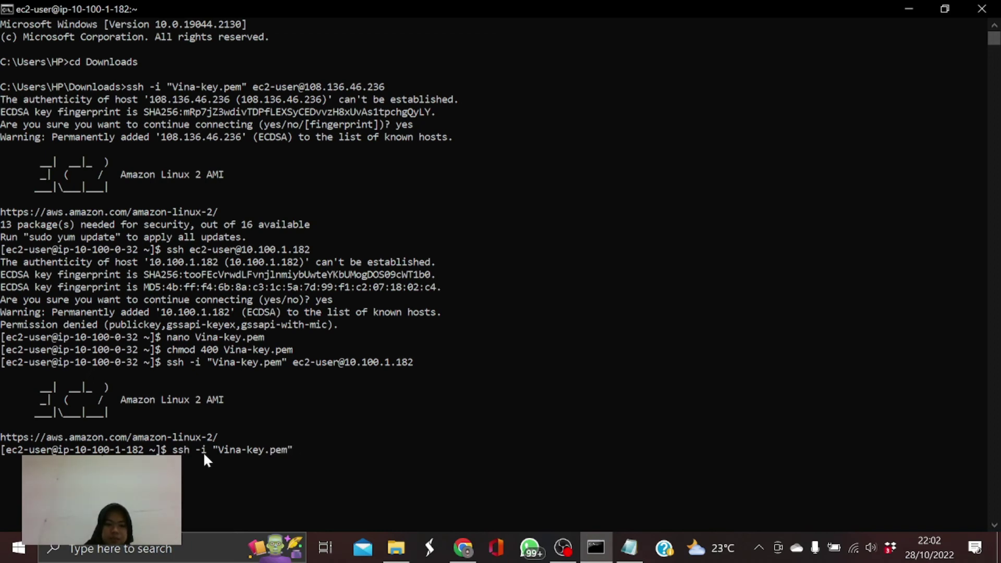
{"action": "type", "text": "2-user"}
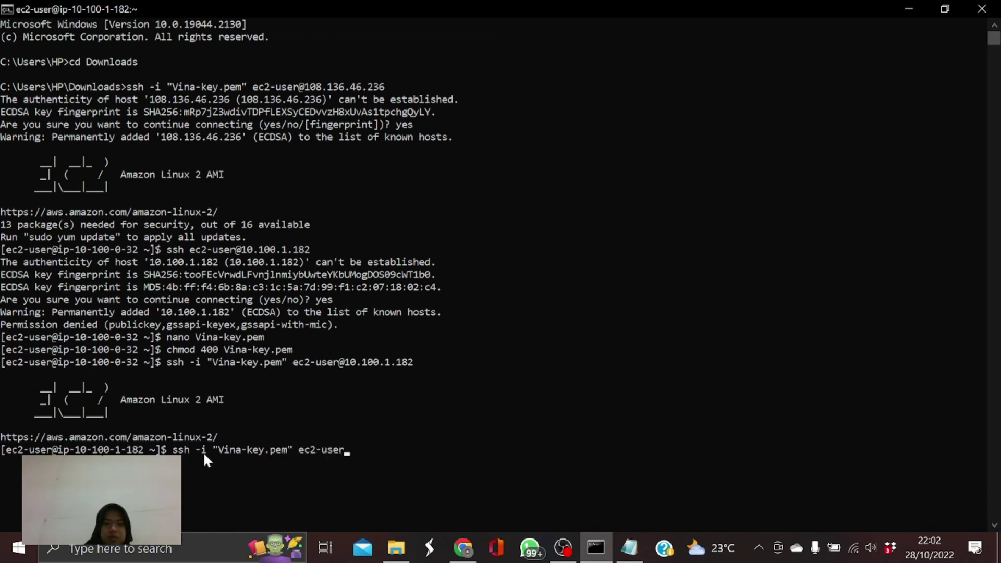
{"action": "type", "text": "@"}
{"action": "right_click", "coordinate": [374, 452]}
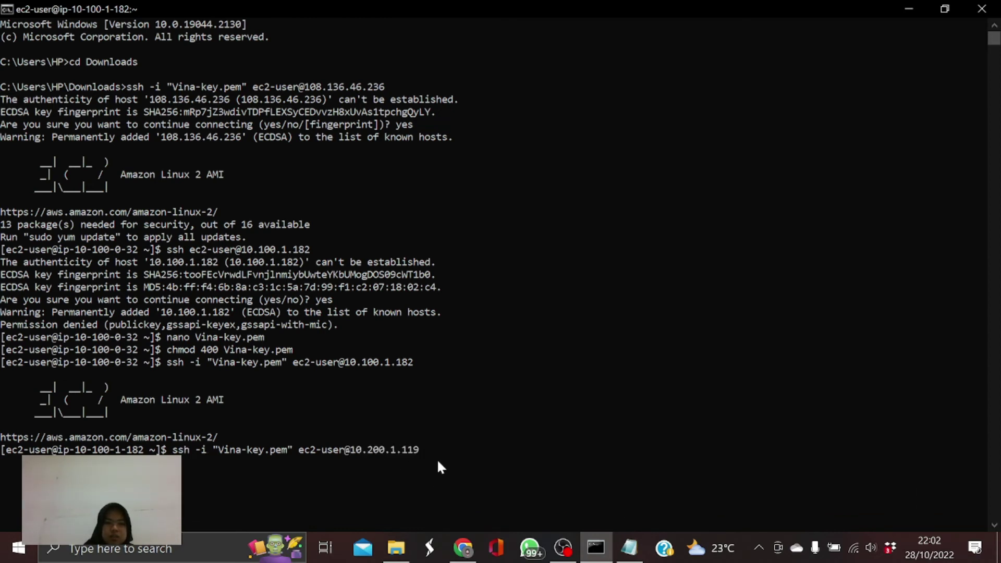
{"action": "key", "text": "Return"}
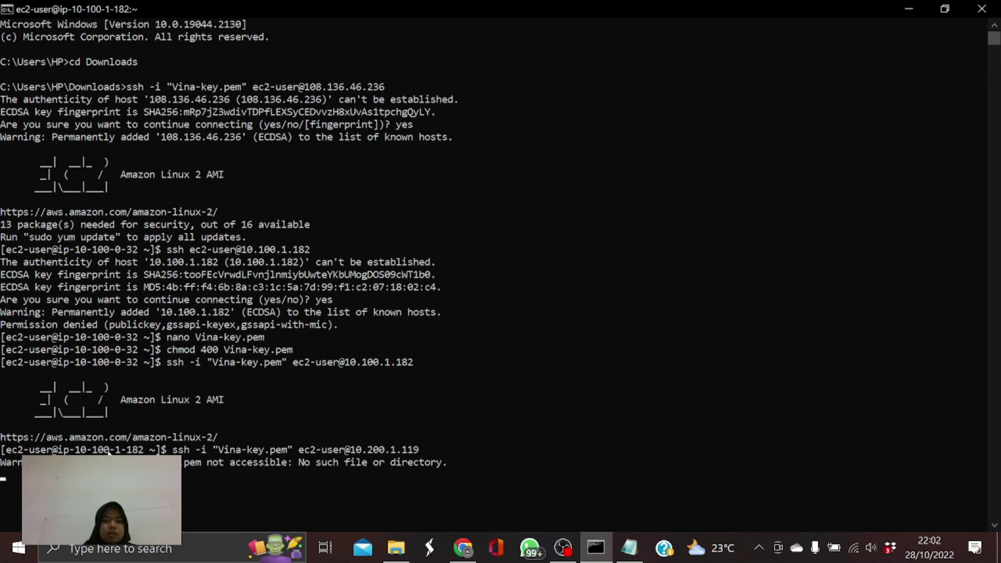
{"action": "key", "text": "ctrl+c"}
Step: Test connectivity to VPC-B-EC2-Private by pinging 10.200.1.119, stopping the ping after several seconds
{"action": "type", "text": "pi"}
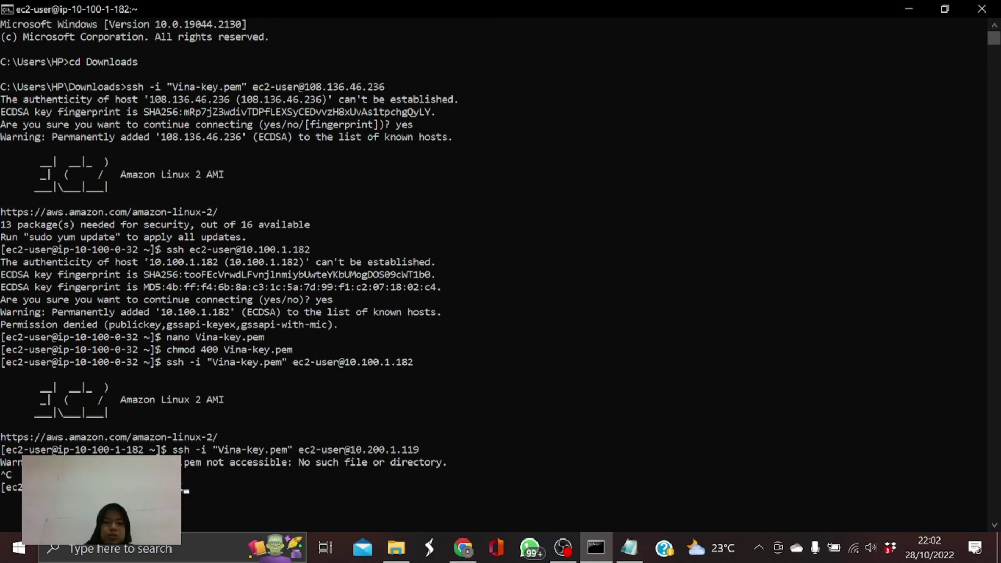
{"action": "type", "text": "ng 10.200.1.119"}
{"action": "key", "text": "Return"}
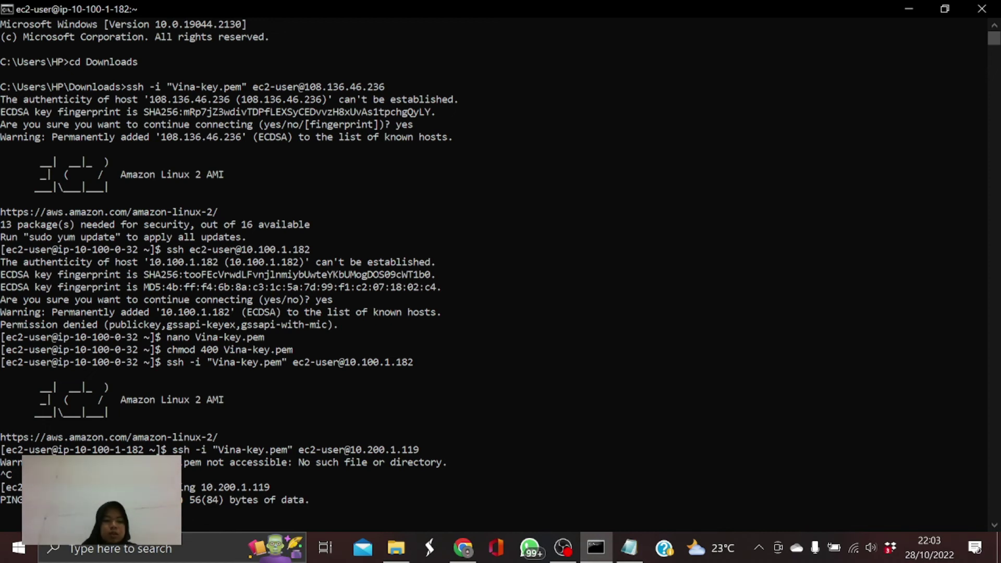
{"action": "key", "text": "ctrl+c"}
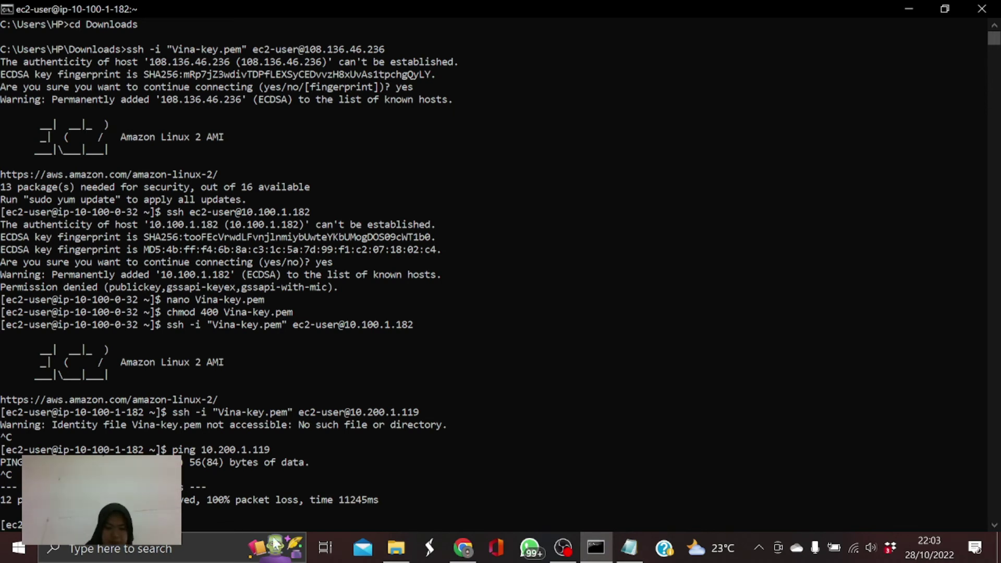
Step: Switch to the AWS console in Chrome and open the form for creating a VPC peering connection
{"action": "left_click", "coordinate": [469, 548]}
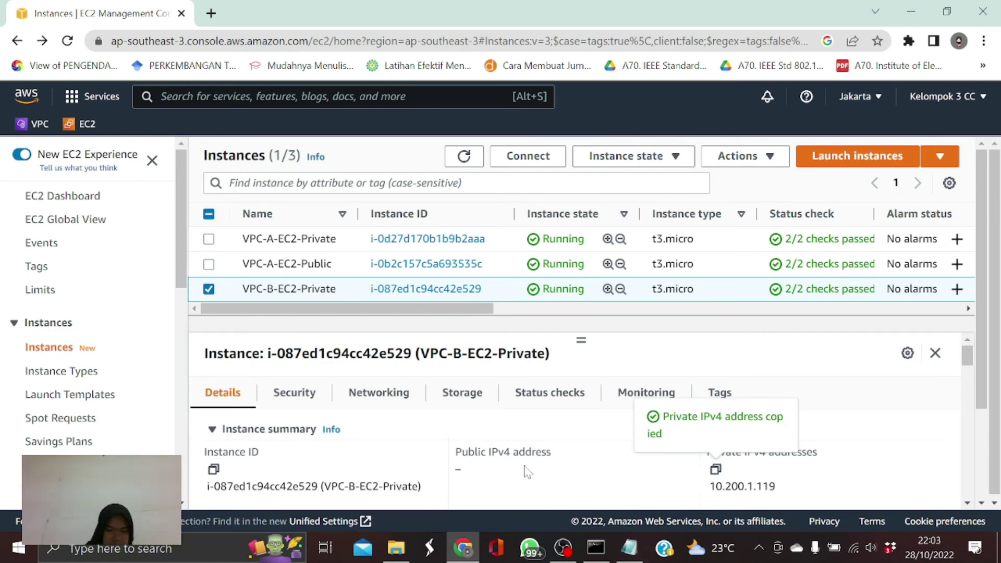
{"action": "left_click", "coordinate": [36, 131]}
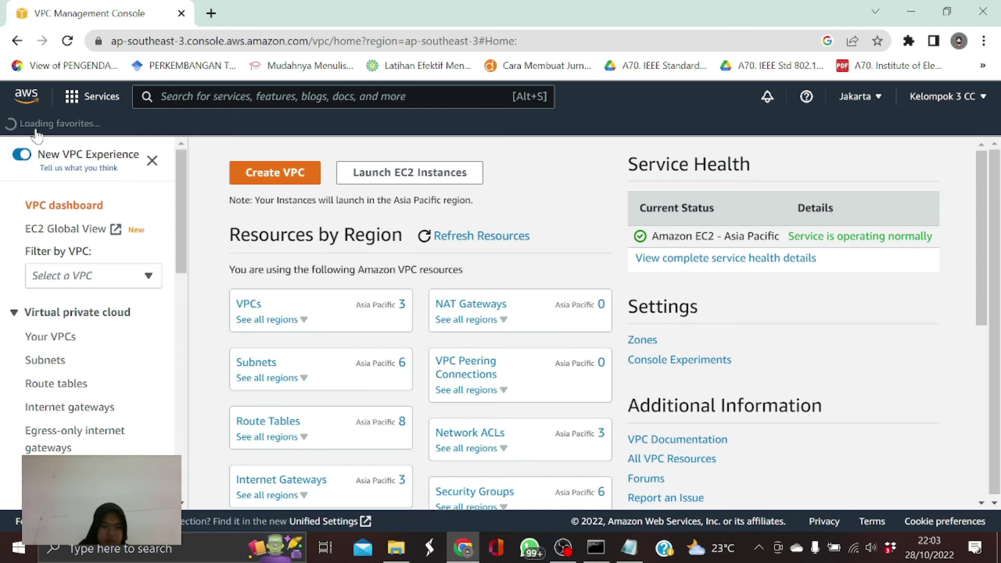
{"action": "left_click_drag", "start_coordinate": [179, 249], "coordinate": [174, 329]}
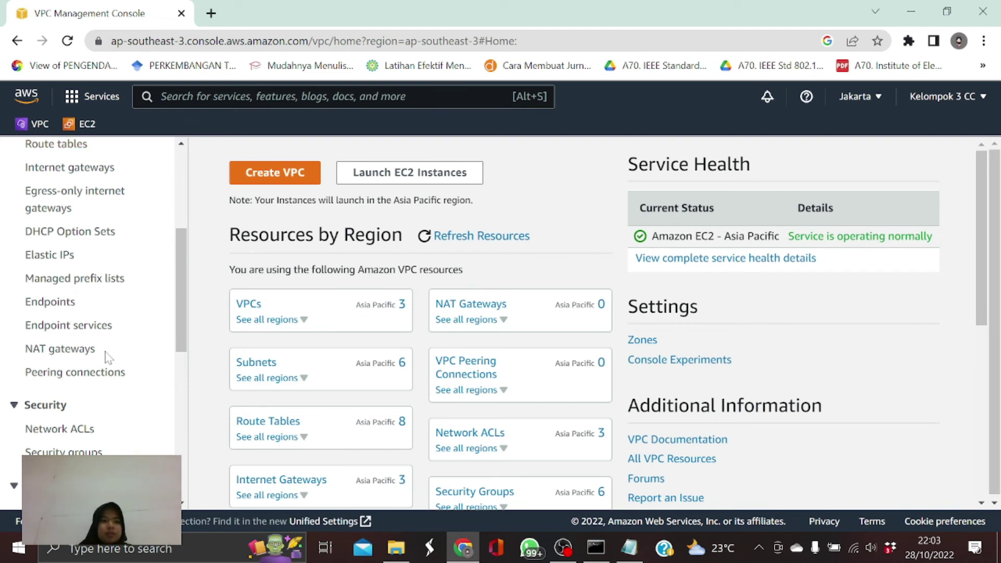
{"action": "left_click", "coordinate": [91, 376]}
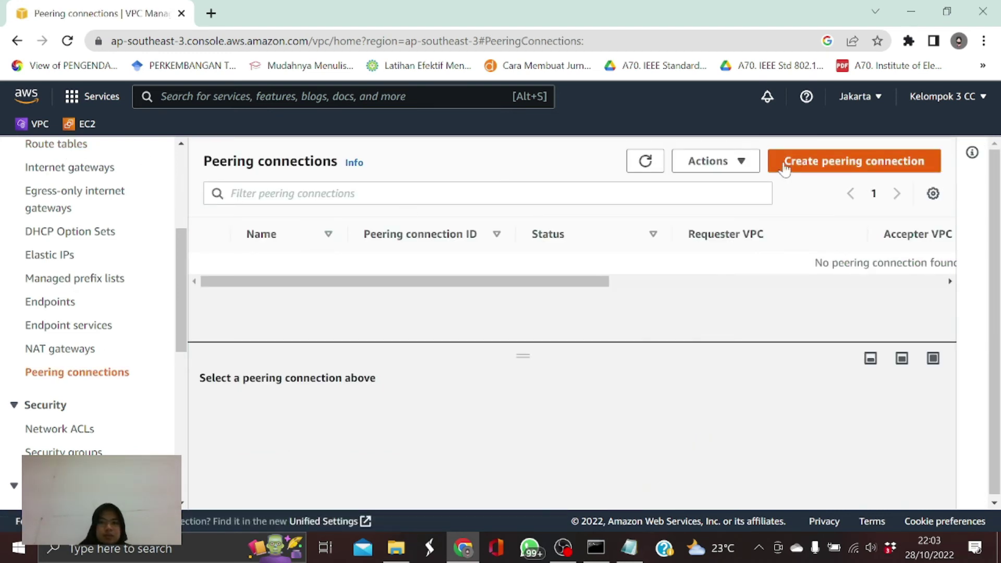
{"action": "left_click", "coordinate": [847, 166]}
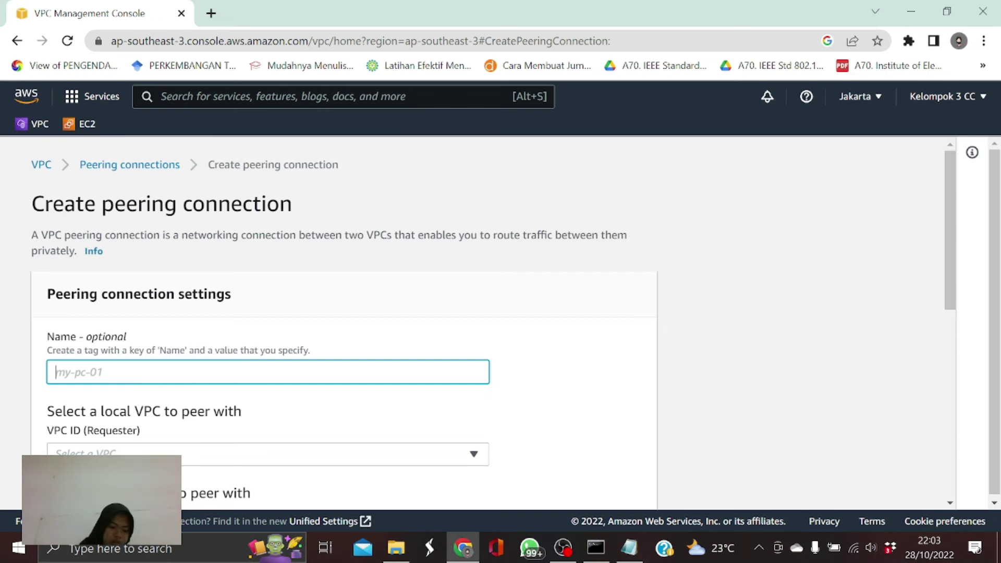
Step: Name the peering connection VPC-A-VPC-B-Peering and choose VPC-A-vpc as the requester VPC
{"action": "type", "text": "VPC-A-VPC-B-Peering"}
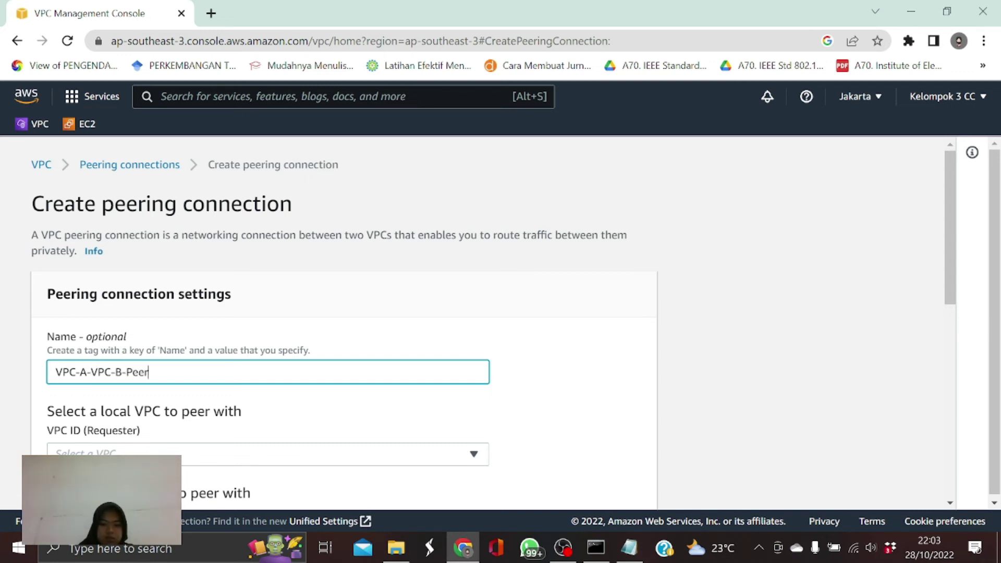
{"action": "left_click", "coordinate": [379, 461]}
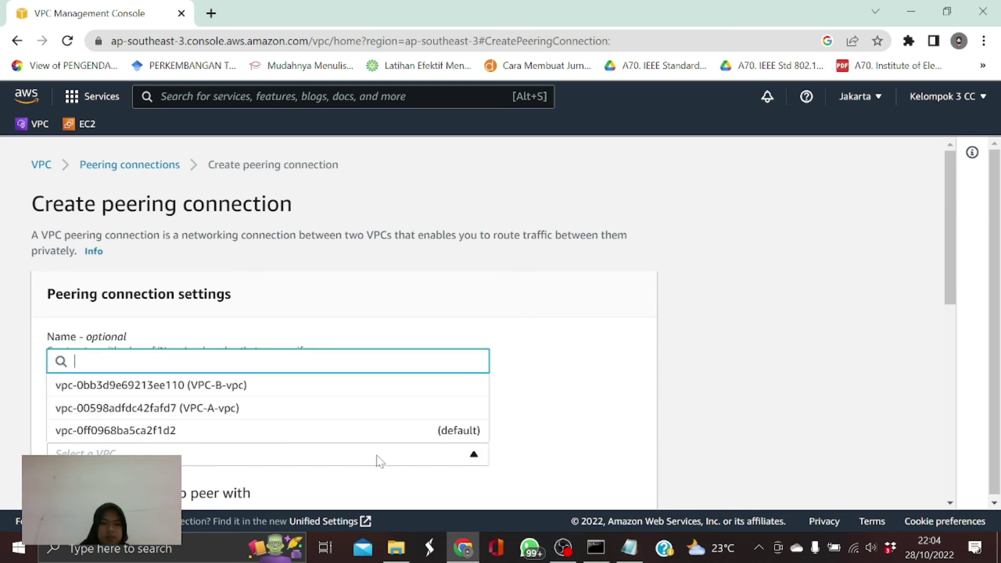
{"action": "left_click", "coordinate": [266, 409]}
Step: Choose VPC-B-vpc as the accepter VPC in the same account and region, and create the peering connection
{"action": "left_click_drag", "start_coordinate": [951, 282], "coordinate": [958, 384]}
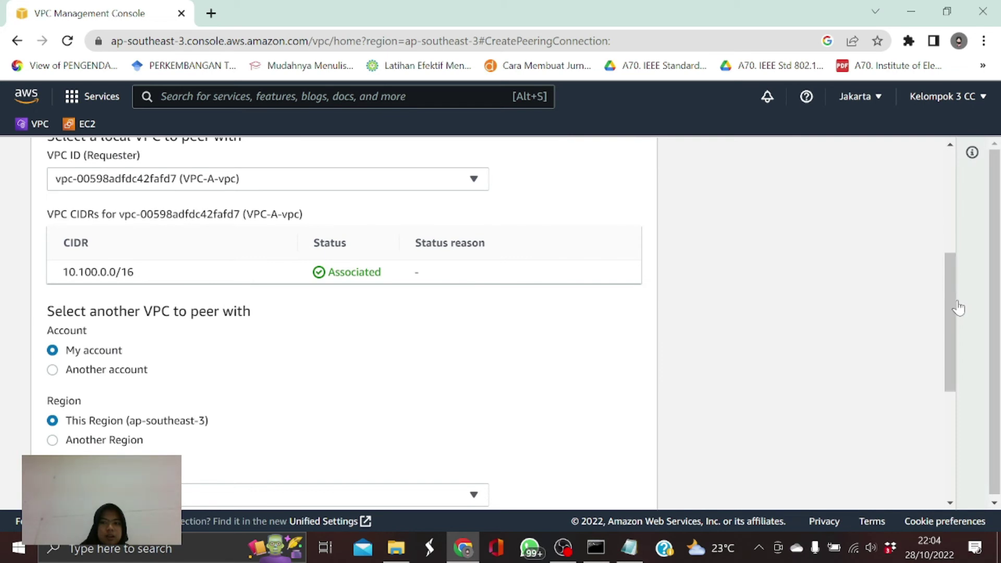
{"action": "left_click_drag", "start_coordinate": [953, 305], "coordinate": [944, 340]}
{"action": "left_click", "coordinate": [419, 406]}
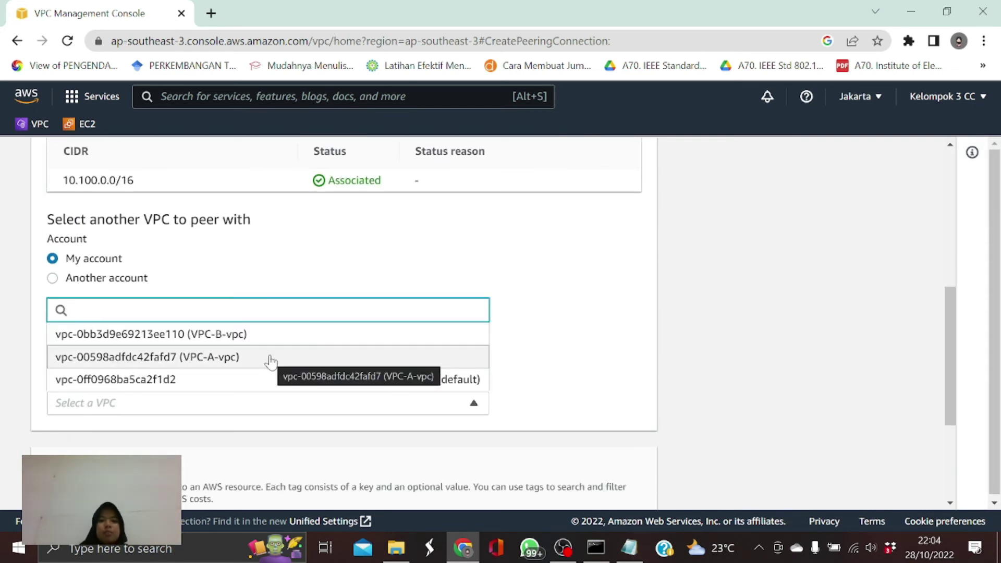
{"action": "left_click", "coordinate": [215, 334]}
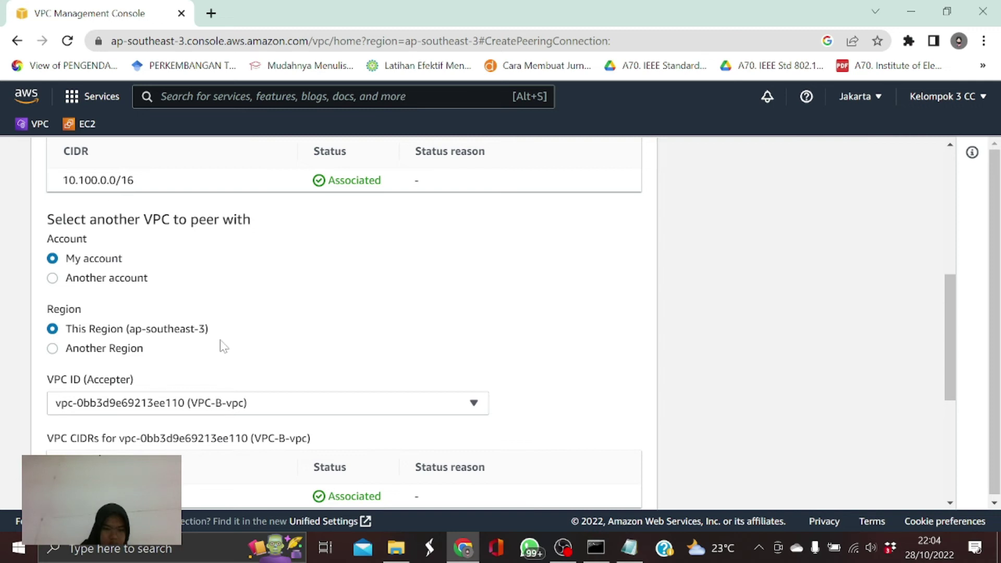
{"action": "left_click_drag", "start_coordinate": [945, 323], "coordinate": [946, 420]}
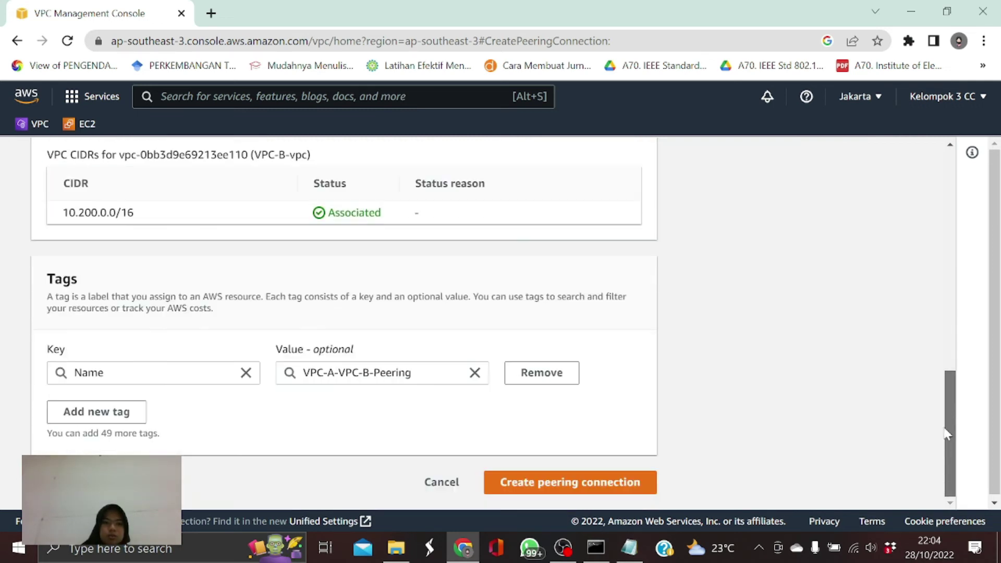
{"action": "left_click", "coordinate": [547, 485]}
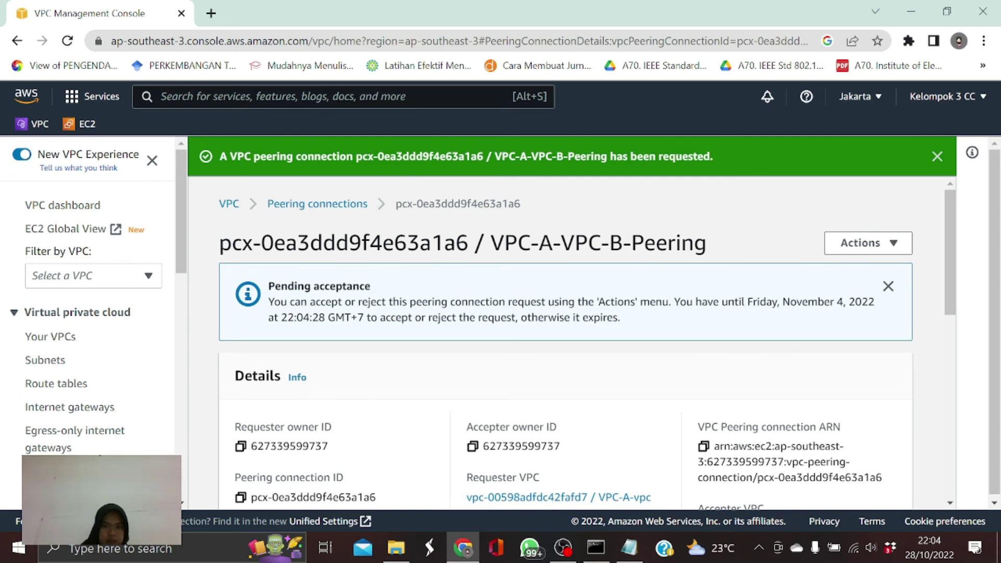
Step: Accept the pending VPC-A-VPC-B-Peering request from the peering connections list and dismiss the notification
{"action": "left_click", "coordinate": [334, 205]}
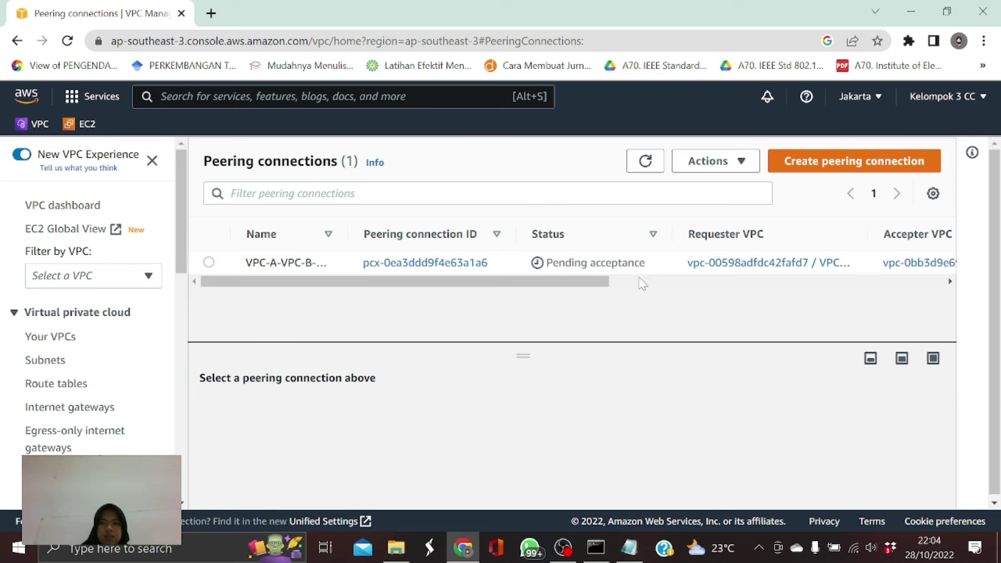
{"action": "left_click", "coordinate": [196, 270]}
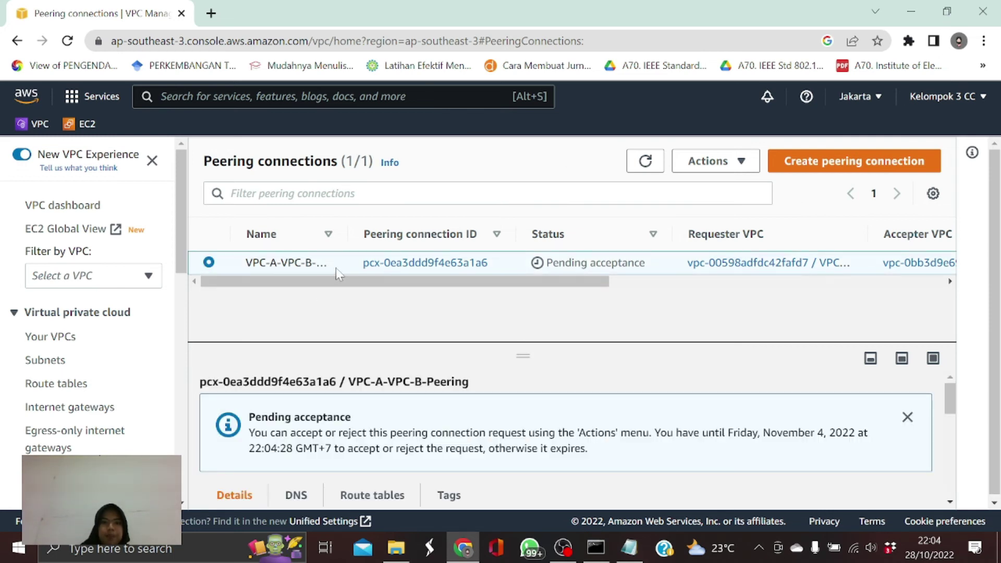
{"action": "left_click", "coordinate": [723, 175]}
{"action": "left_click", "coordinate": [729, 215]}
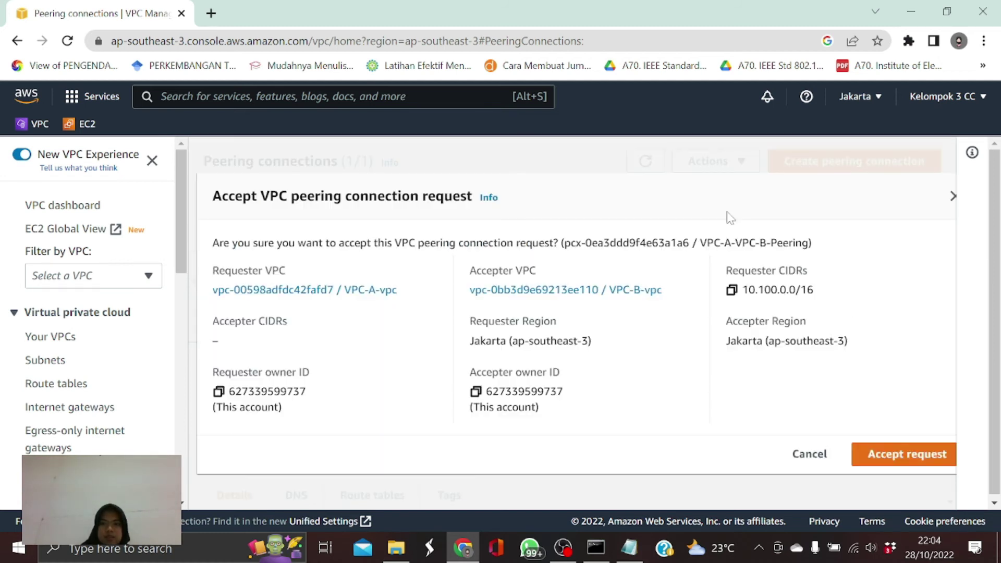
{"action": "left_click", "coordinate": [897, 458]}
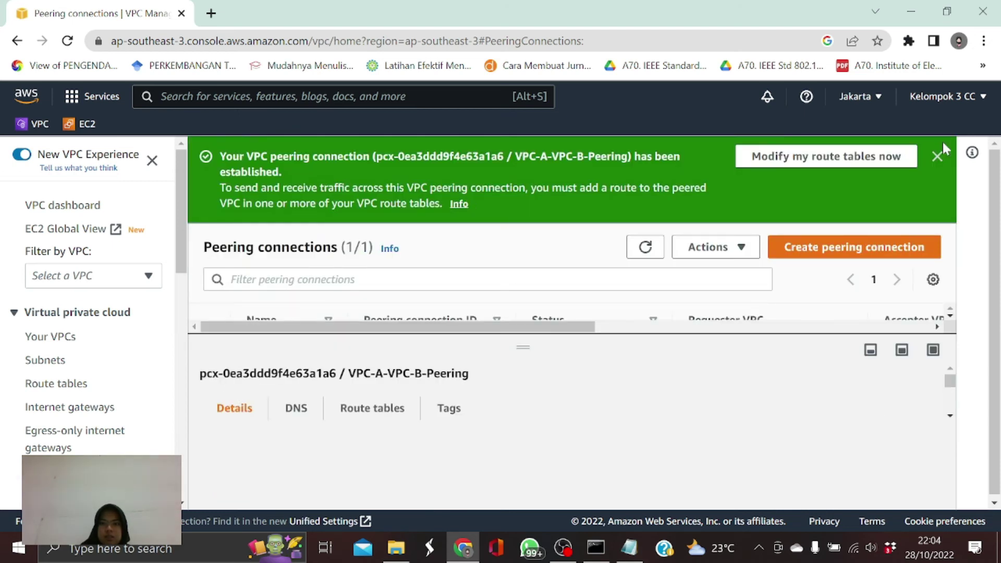
{"action": "left_click", "coordinate": [936, 157]}
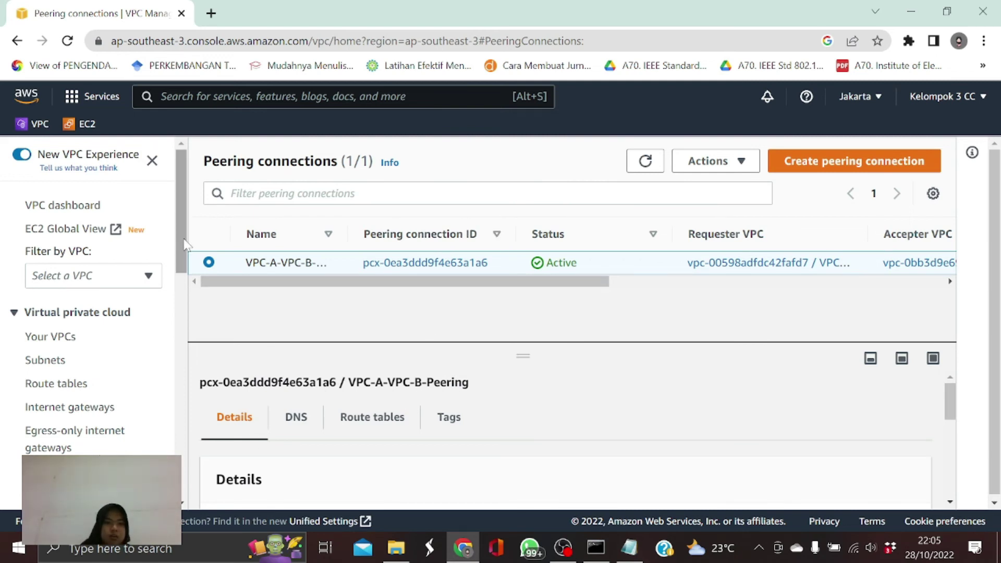
Step: Open the routes of the VPC-A-RT-Private route table for editing
{"action": "scroll", "coordinate": [177, 260], "scroll_direction": "down", "scroll_amount": 1}
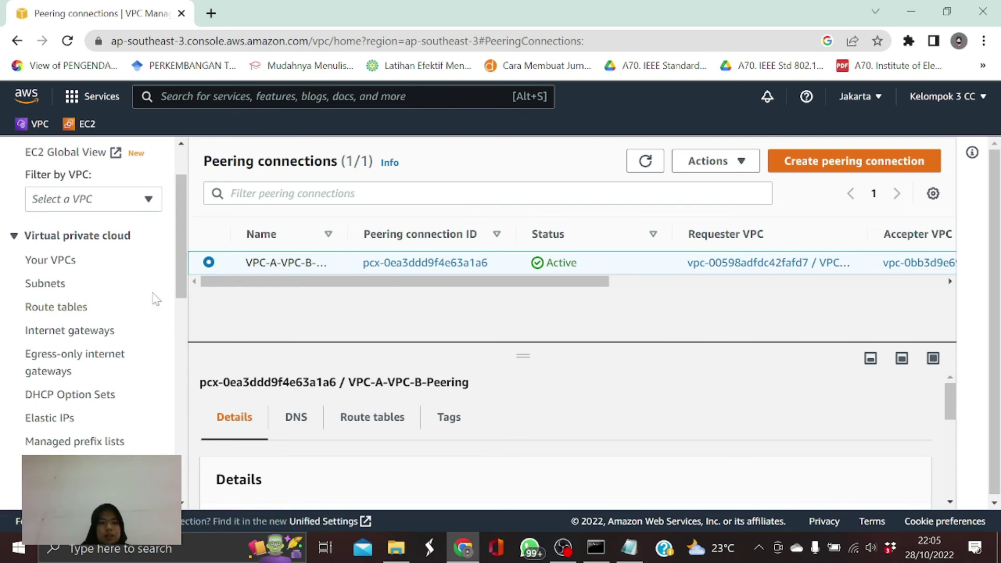
{"action": "left_click", "coordinate": [61, 309]}
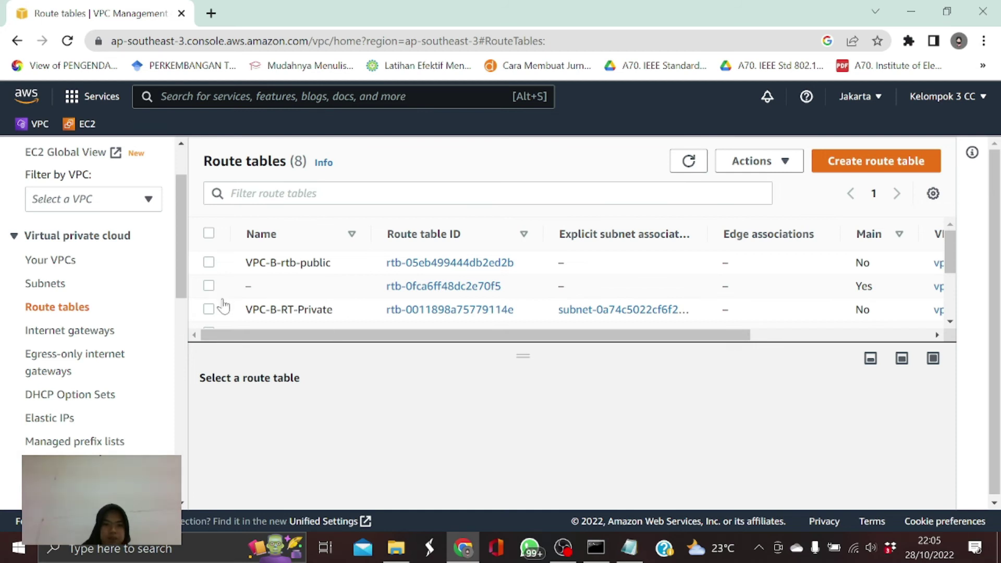
{"action": "left_click_drag", "start_coordinate": [954, 255], "coordinate": [953, 305]}
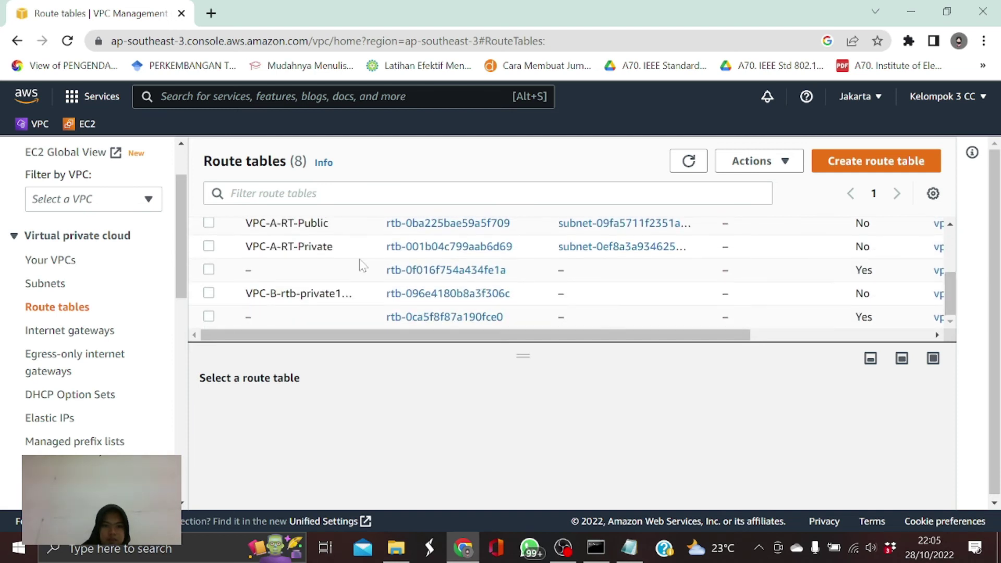
{"action": "left_click", "coordinate": [209, 246]}
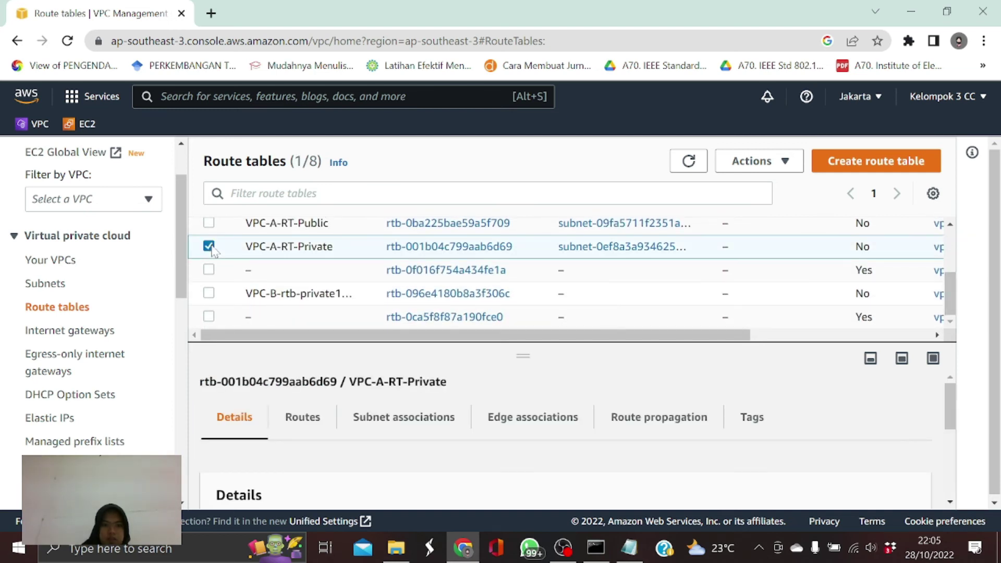
{"action": "left_click", "coordinate": [296, 427]}
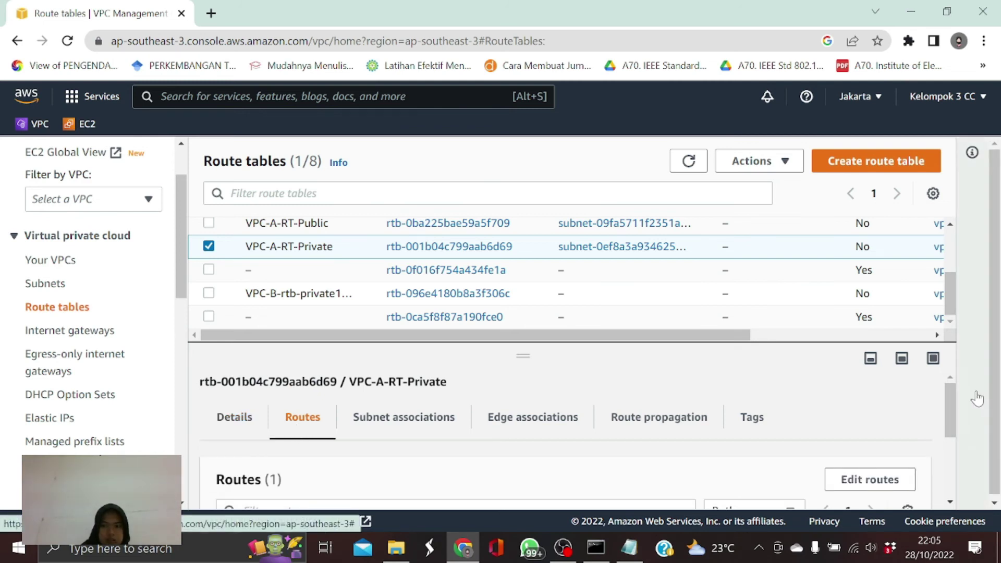
{"action": "left_click_drag", "start_coordinate": [951, 406], "coordinate": [951, 447]}
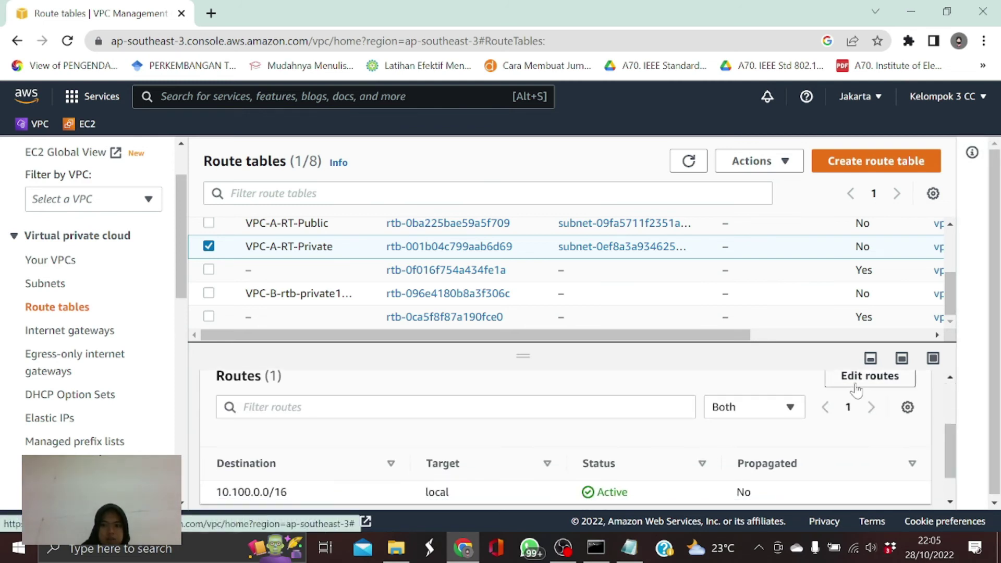
{"action": "left_click", "coordinate": [869, 376]}
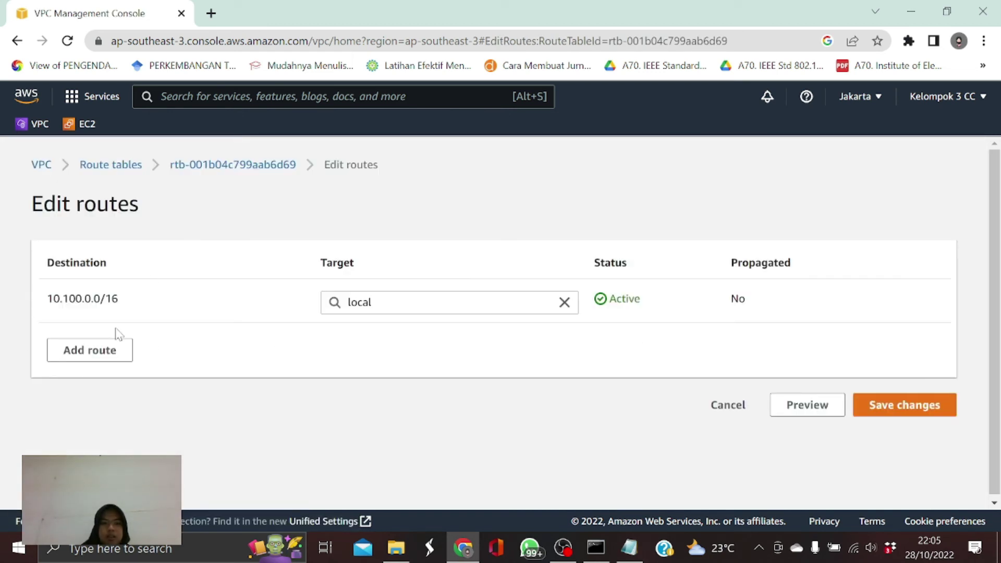
Step: Add a route with destination 10.200.1.0/24 to the VPC-A-RT-Private route table
{"action": "left_click", "coordinate": [75, 353]}
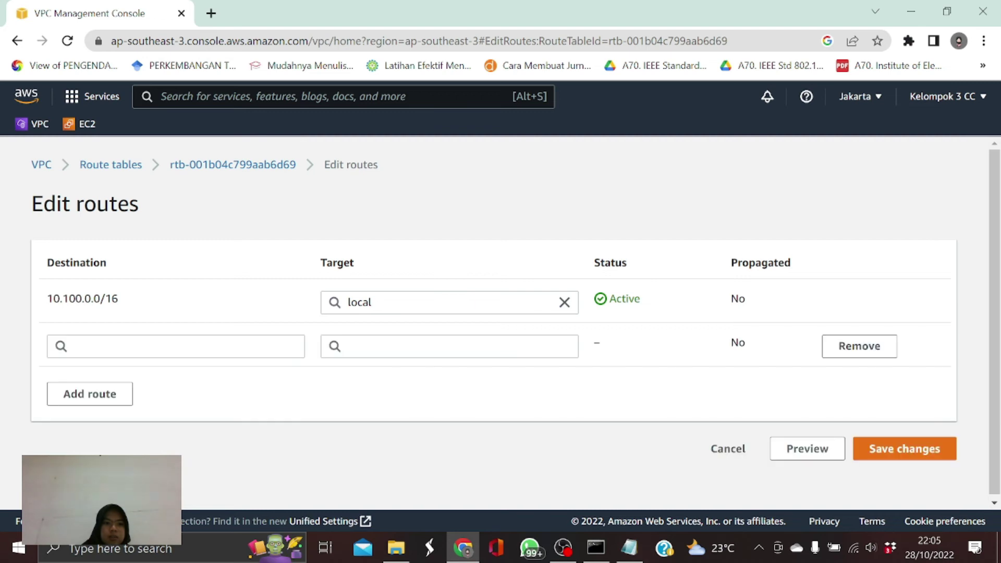
{"action": "left_click", "coordinate": [89, 347]}
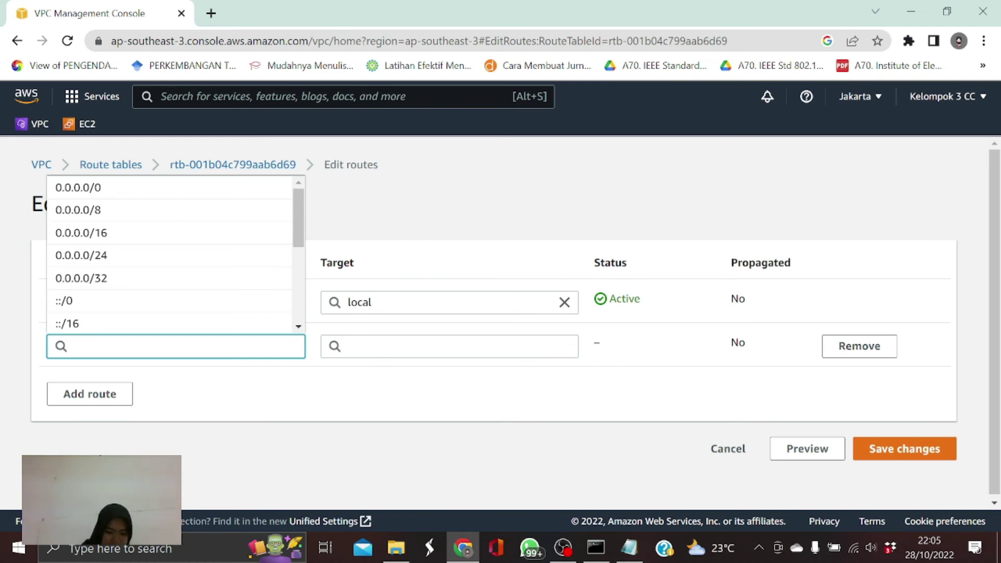
{"action": "type", "text": "10"}
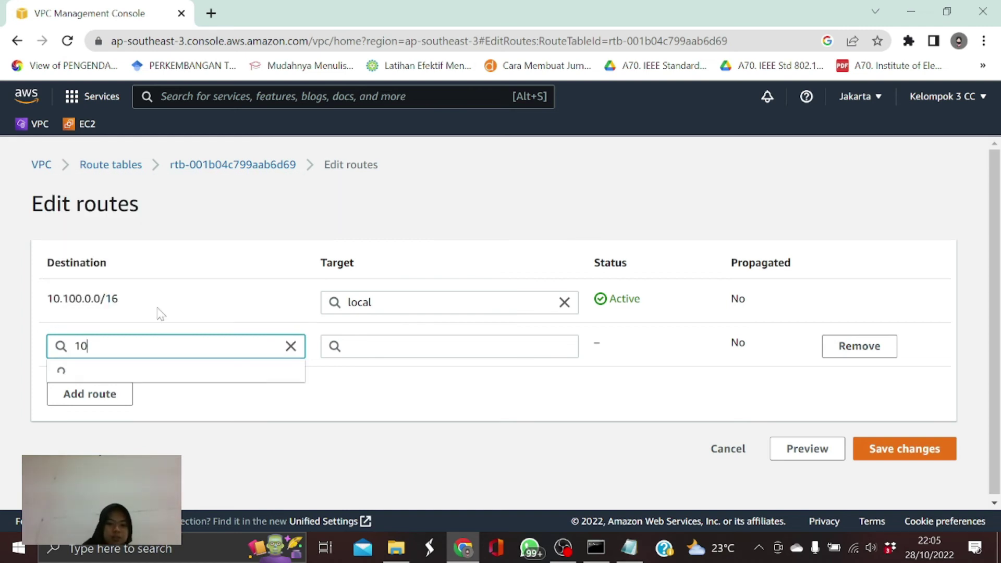
{"action": "type", "text": ".200"}
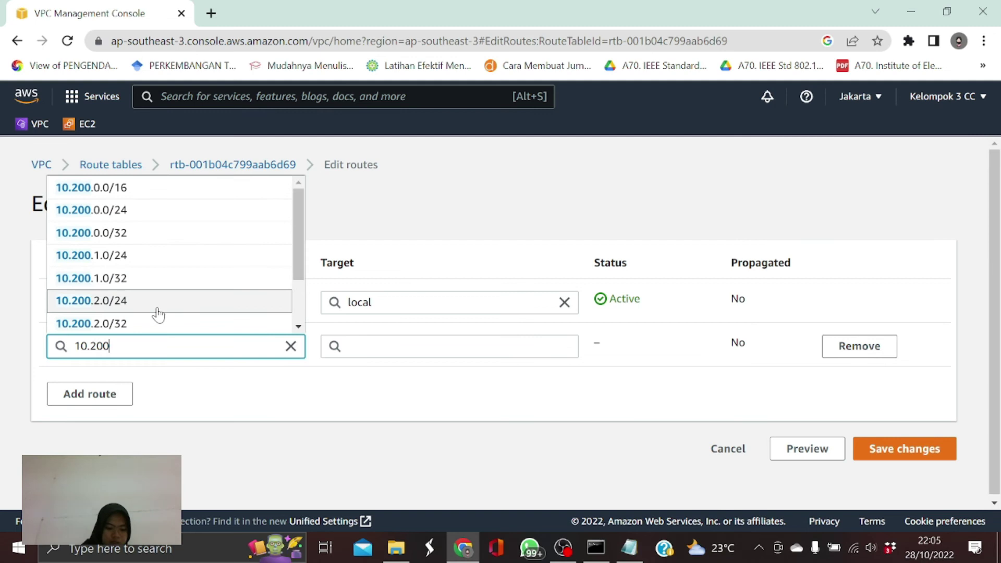
{"action": "type", "text": ".1.0"}
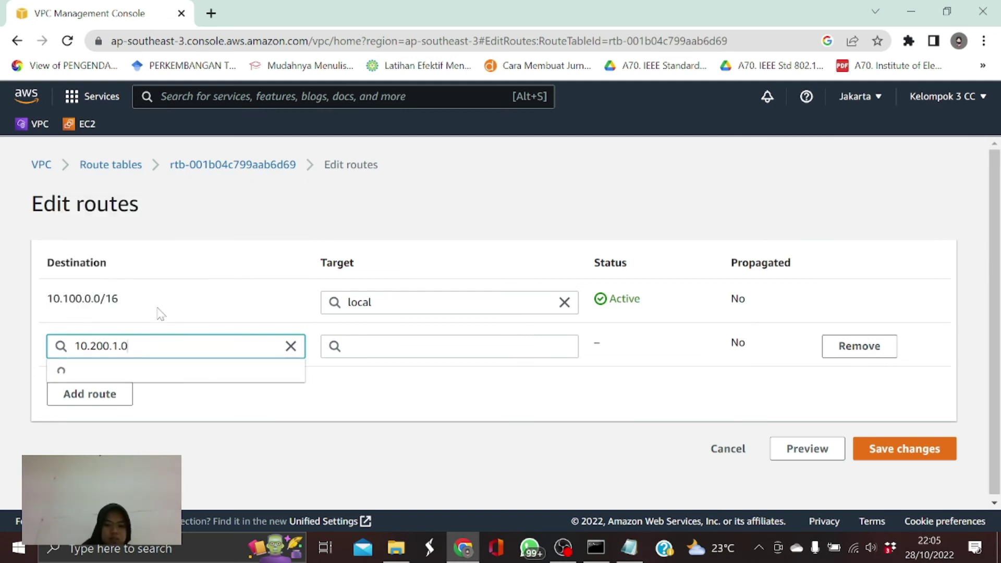
{"action": "type", "text": "/24"}
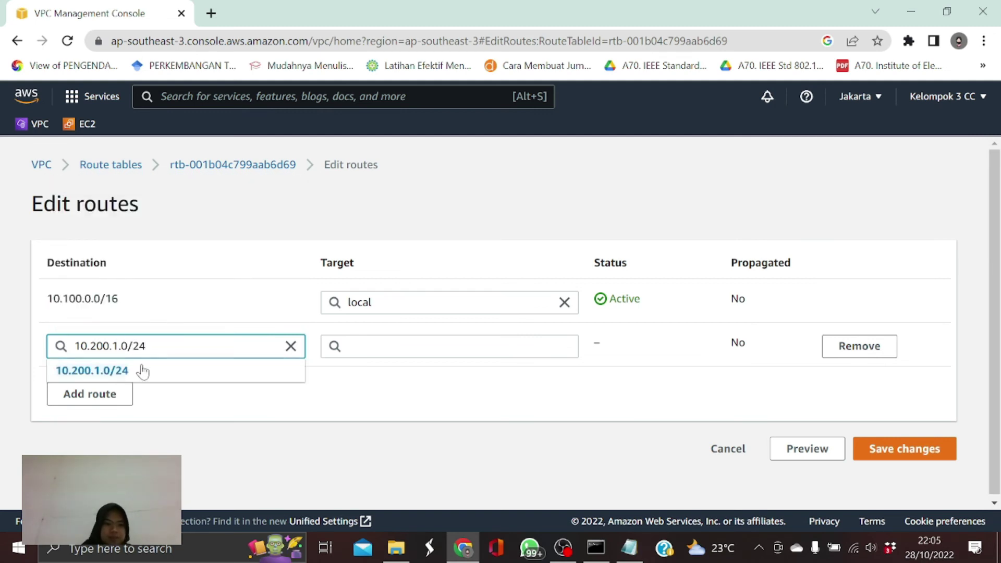
{"action": "left_click", "coordinate": [119, 371]}
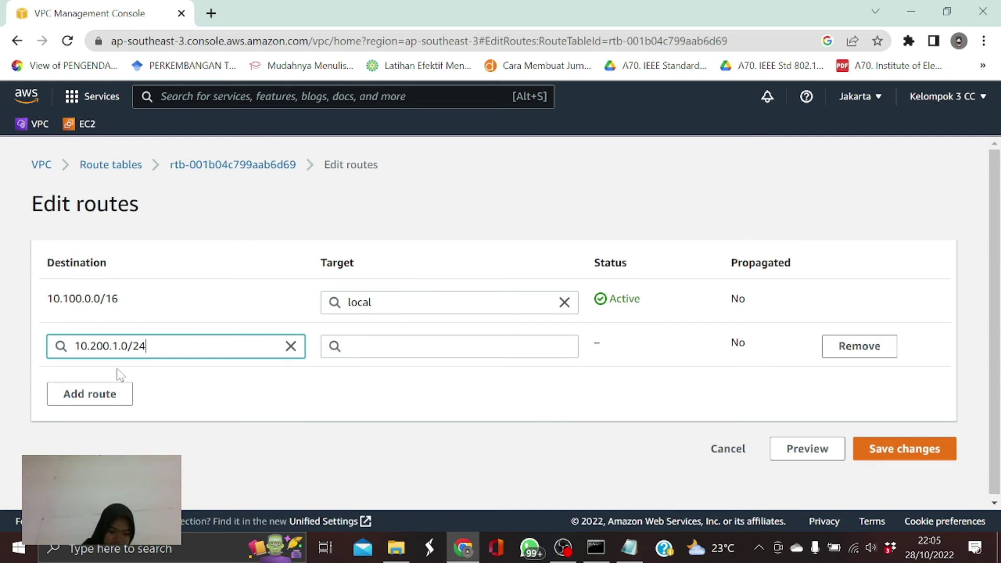
Step: Set the new route's target to the peering connection VPC-A-VPC-B-Peering
{"action": "left_click", "coordinate": [411, 346]}
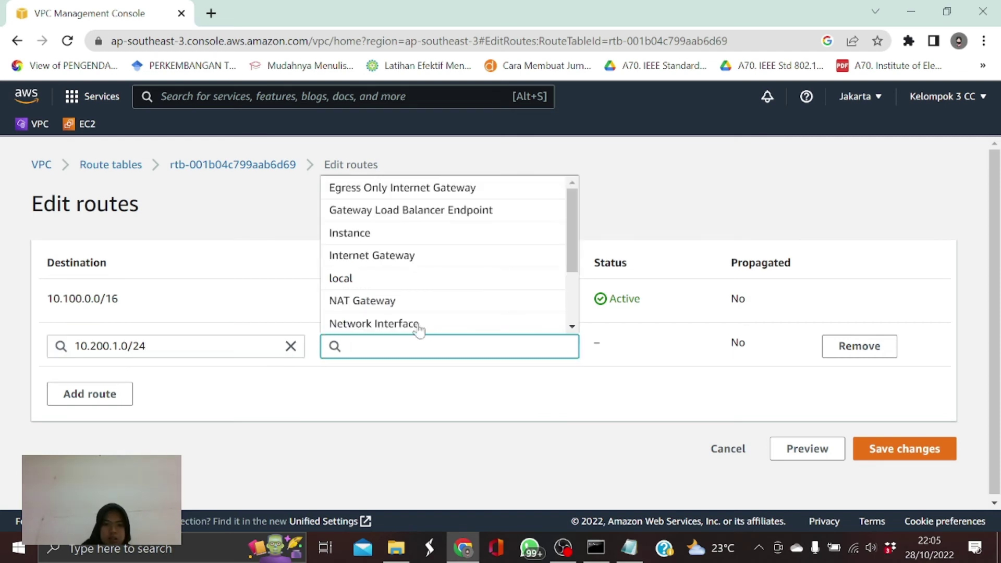
{"action": "left_click_drag", "start_coordinate": [575, 250], "coordinate": [570, 315]}
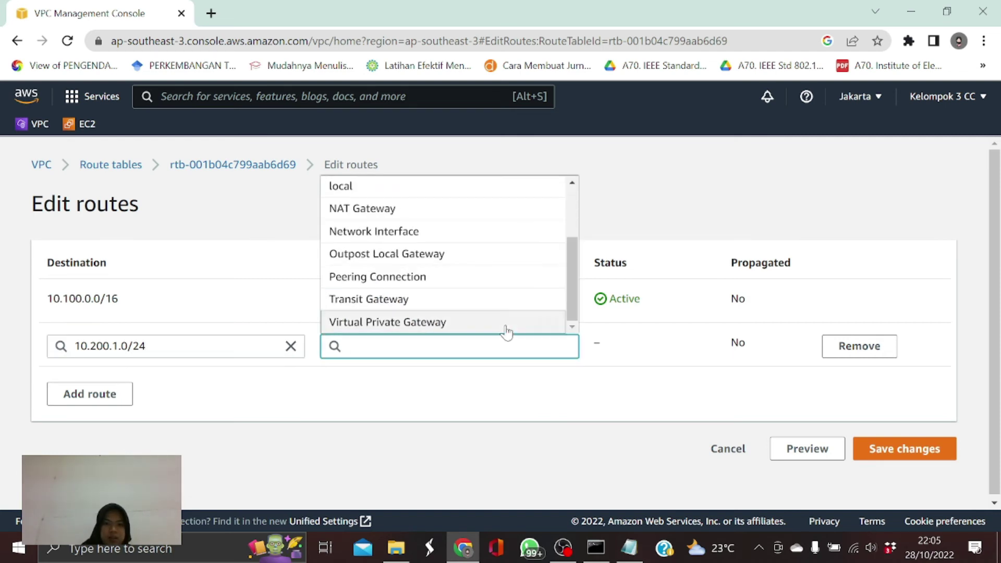
{"action": "left_click", "coordinate": [424, 281]}
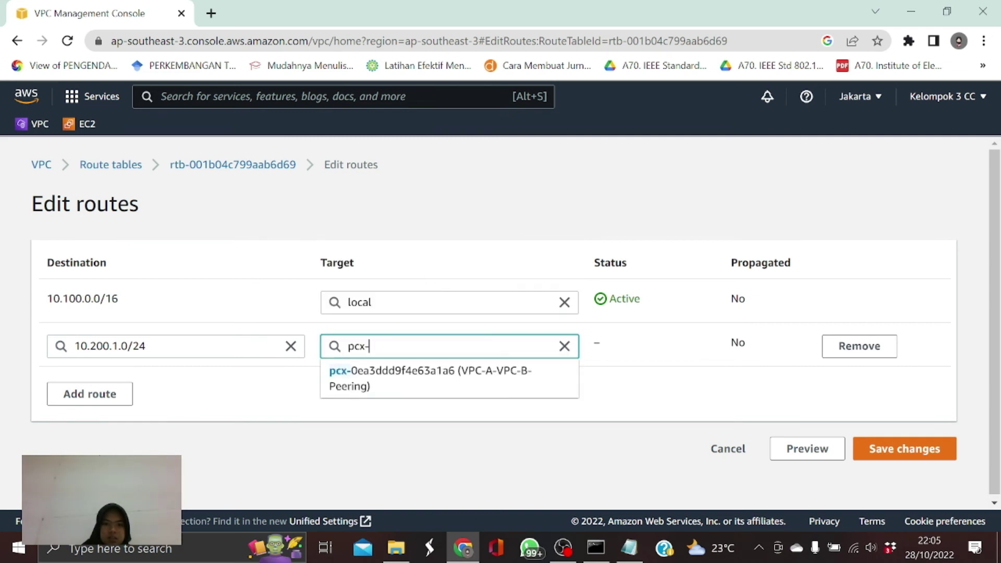
{"action": "left_click", "coordinate": [506, 384]}
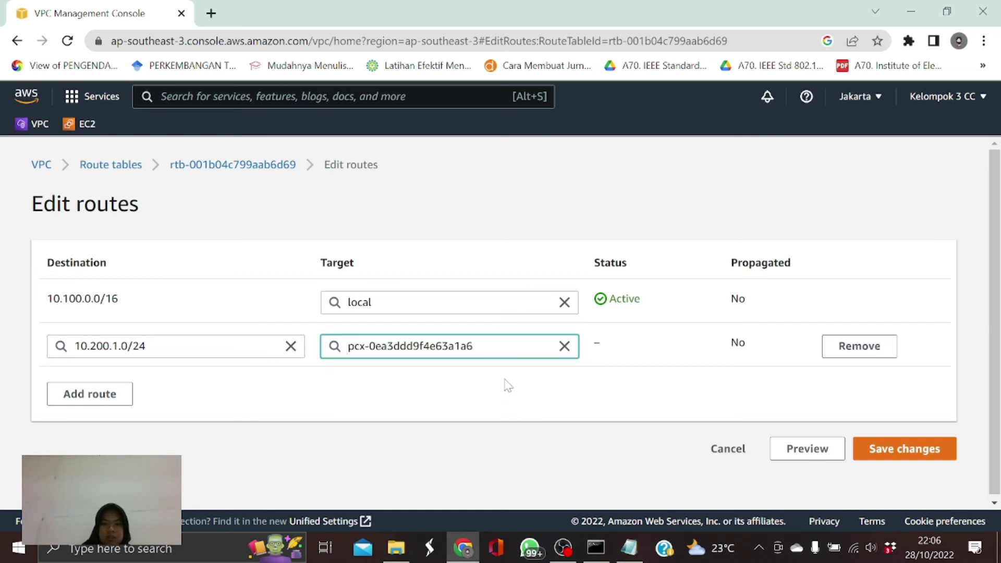
Step: Save the VPC-A-RT-Private route changes and open the routes of the VPC-B-RT-Private route table for editing
{"action": "left_click", "coordinate": [903, 450]}
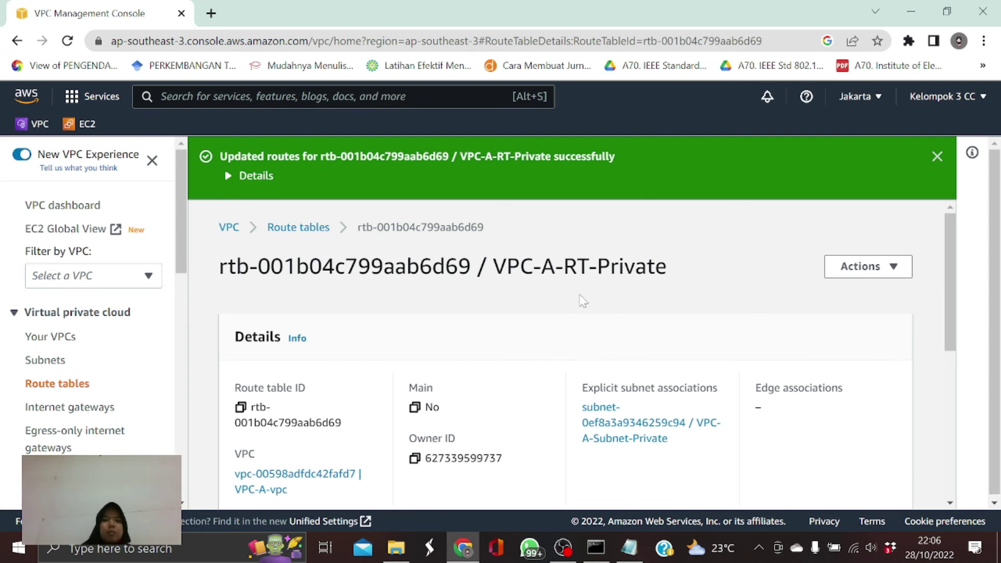
{"action": "left_click", "coordinate": [298, 228]}
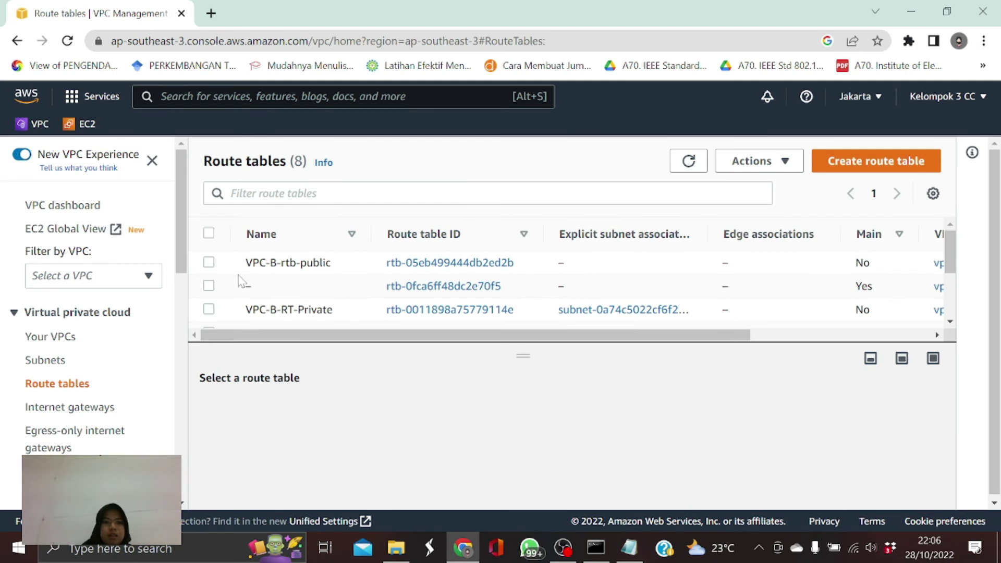
{"action": "left_click", "coordinate": [208, 309]}
{"action": "left_click", "coordinate": [313, 423]}
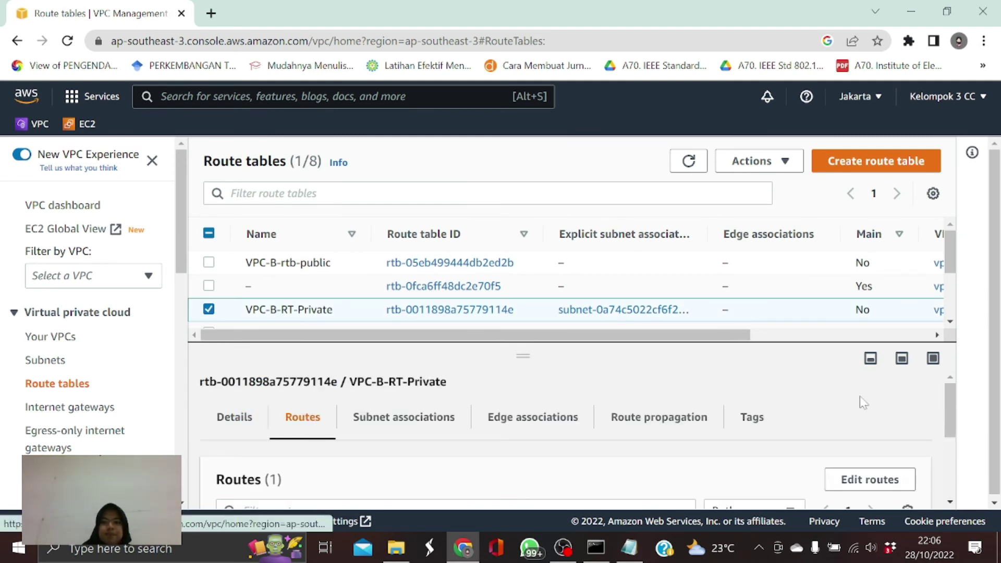
{"action": "left_click", "coordinate": [869, 479]}
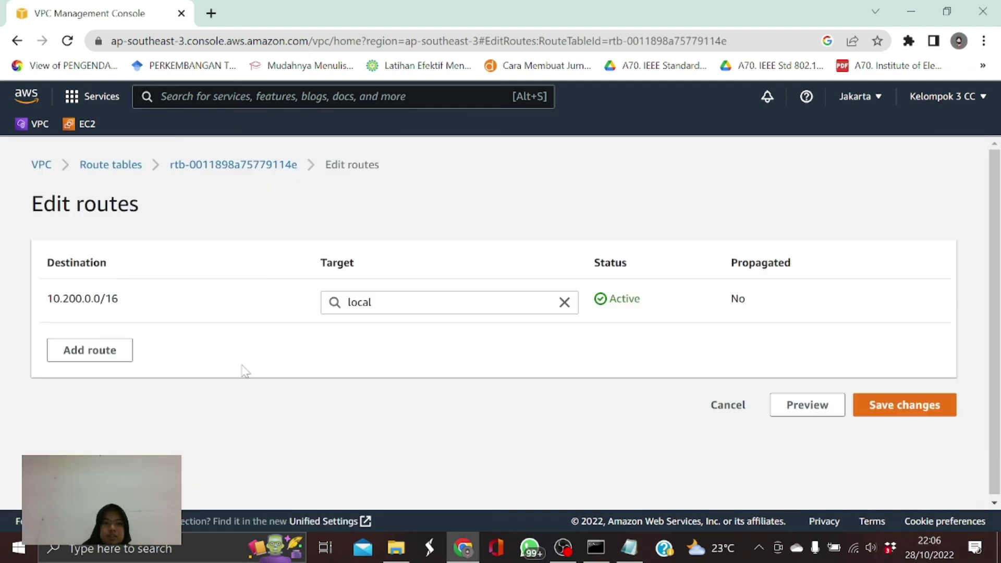
Step: Add a route with destination 10.100.1.0/24 to the VPC-B-RT-Private route table
{"action": "left_click", "coordinate": [96, 350]}
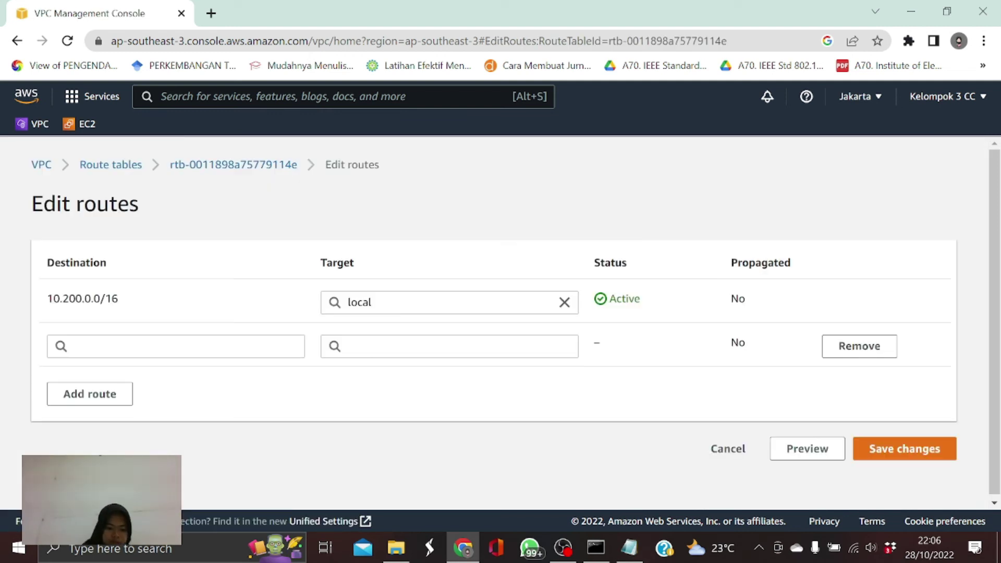
{"action": "left_click", "coordinate": [176, 346]}
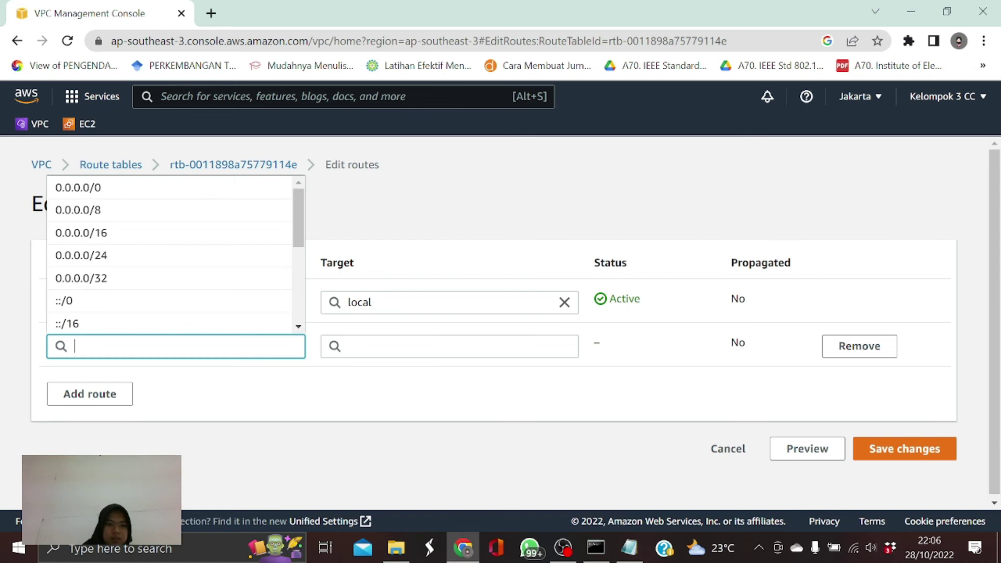
{"action": "type", "text": "10."}
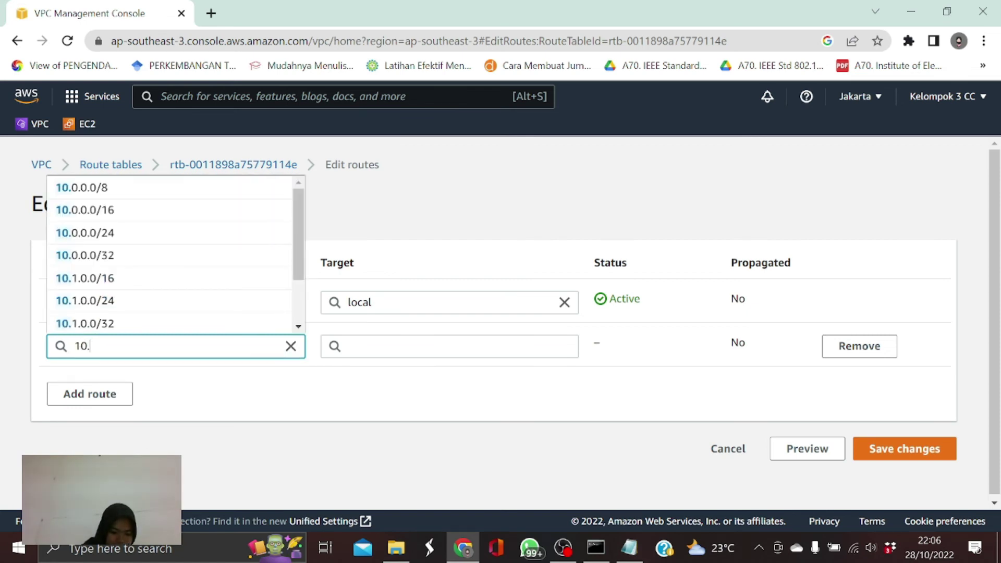
{"action": "type", "text": "100"}
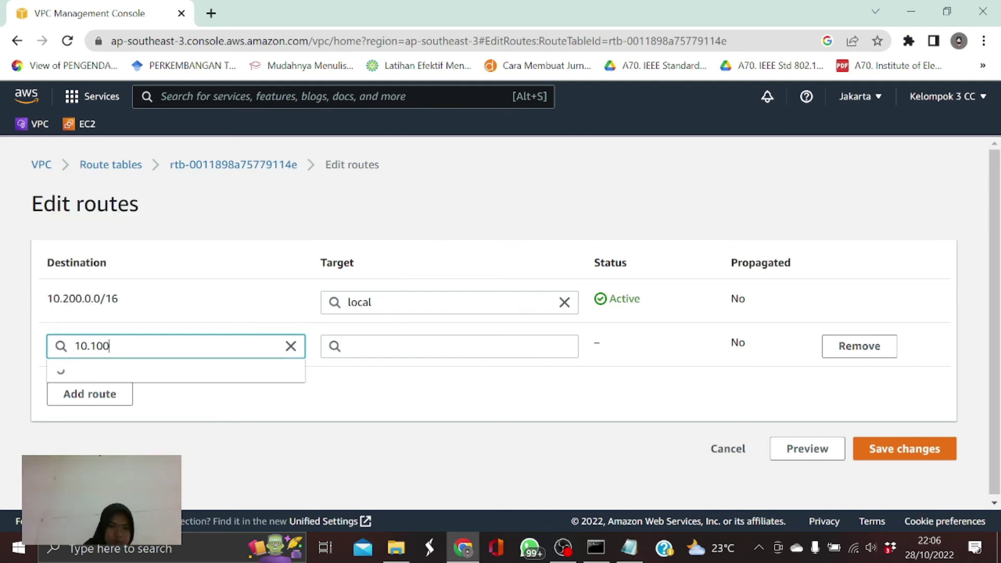
{"action": "type", "text": ".1.0"}
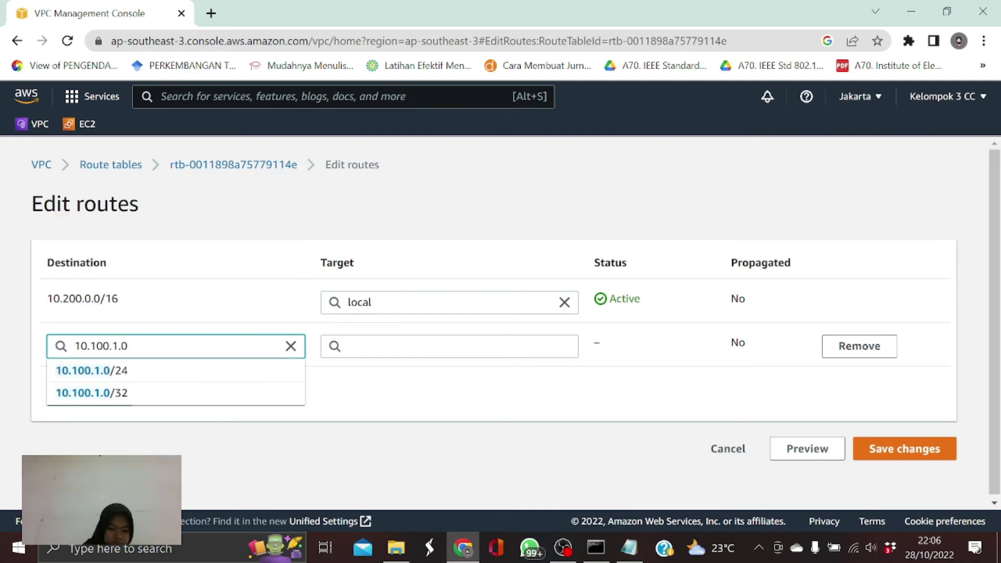
{"action": "type", "text": "24"}
{"action": "left_click", "coordinate": [99, 373]}
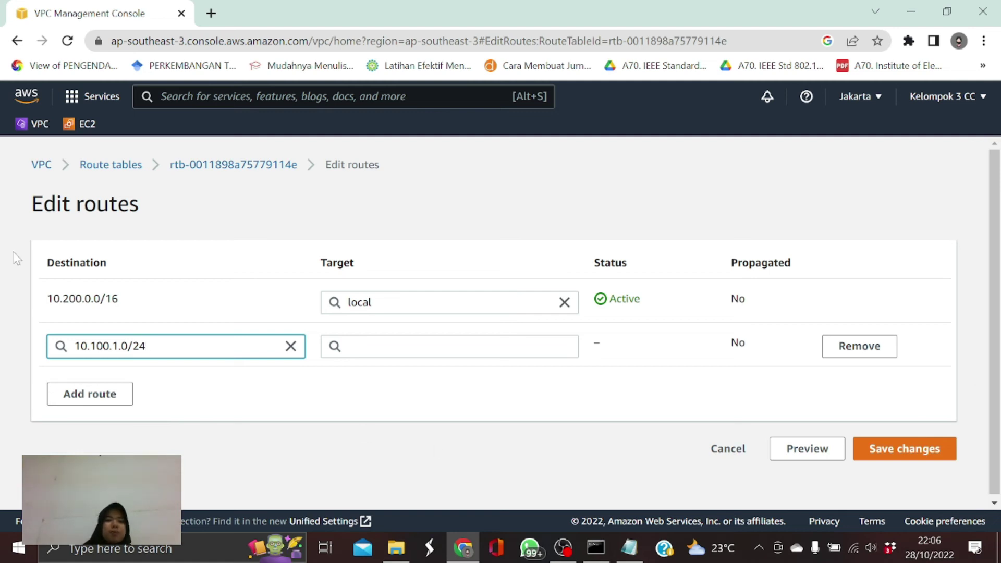
Step: Set the new route's target to the peering connection VPC-A-VPC-B-Peering and save the route changes
{"action": "left_click", "coordinate": [407, 346]}
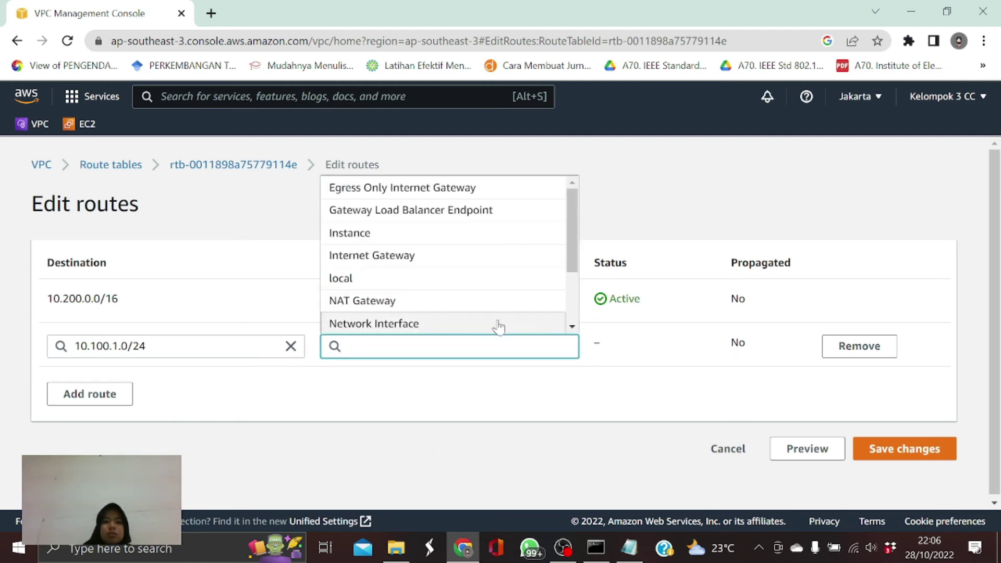
{"action": "scroll", "coordinate": [521, 277], "scroll_direction": "down", "scroll_amount": 3}
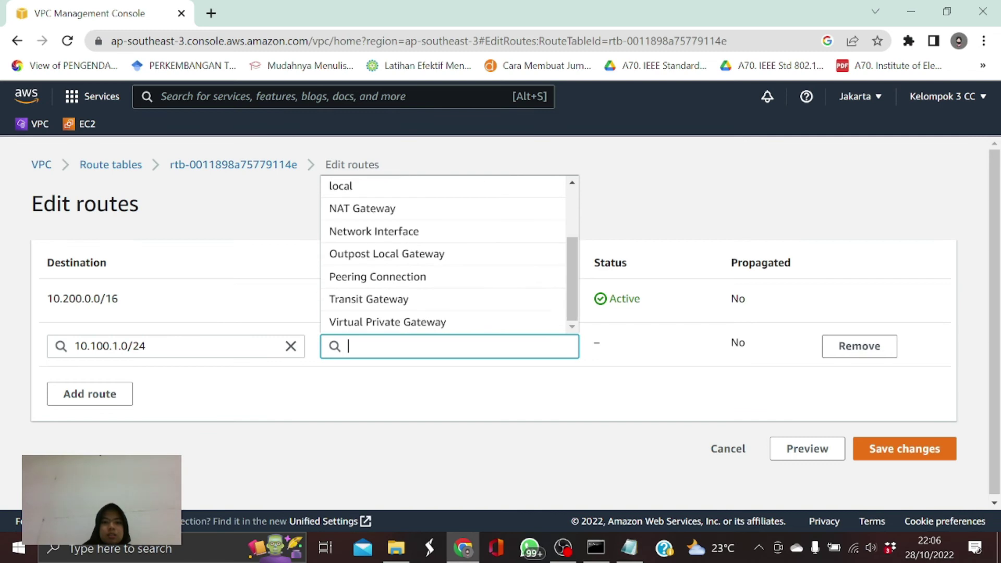
{"action": "left_click", "coordinate": [429, 288]}
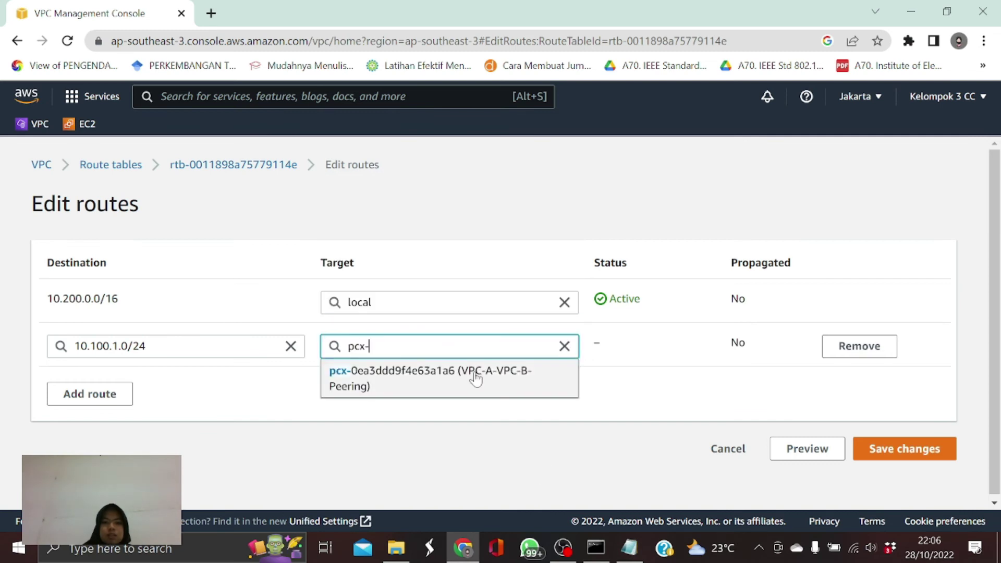
{"action": "left_click", "coordinate": [476, 378]}
{"action": "left_click", "coordinate": [891, 459]}
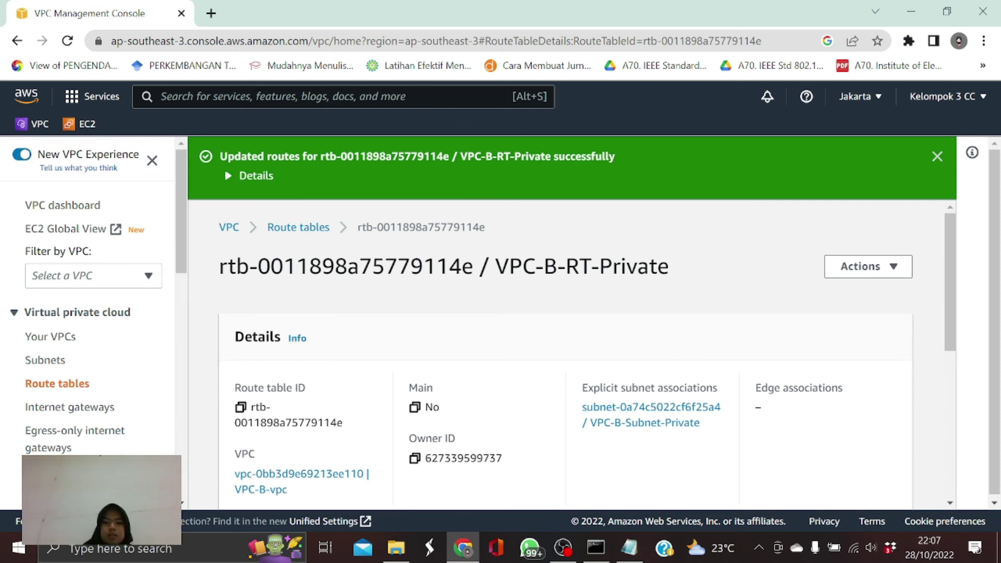
Step: Switch to the SSH terminal, ping 10.200.1.119 from the VPC-A private instance and stop the ping after a few replies
{"action": "left_click", "coordinate": [596, 547]}
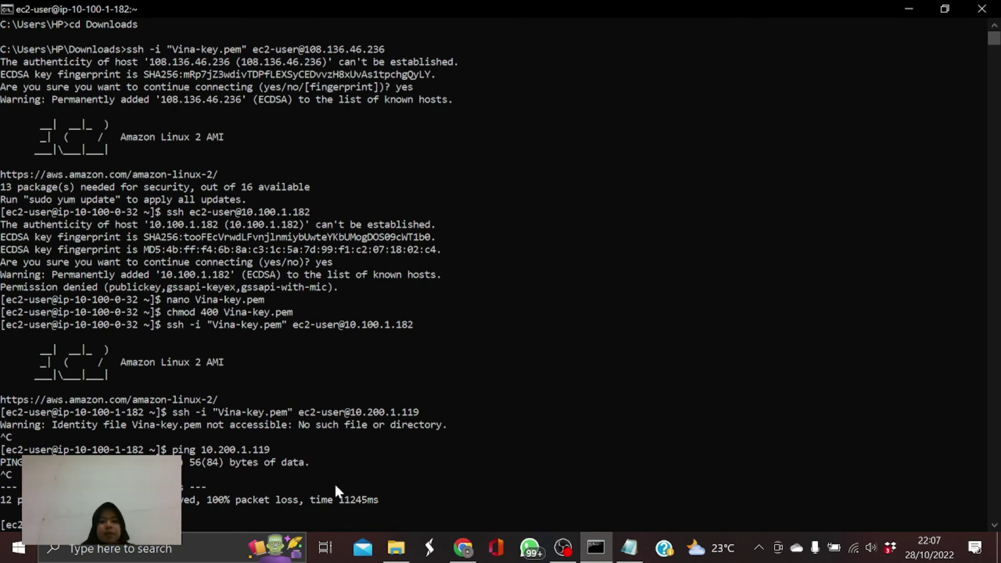
{"action": "type", "text": "ng"}
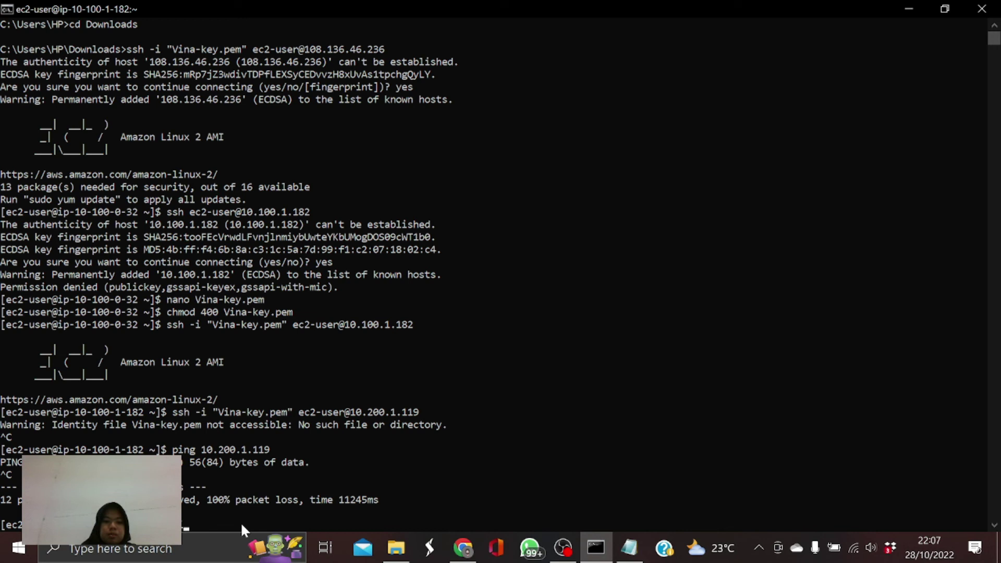
{"action": "type", "text": " 10.200.1.119"}
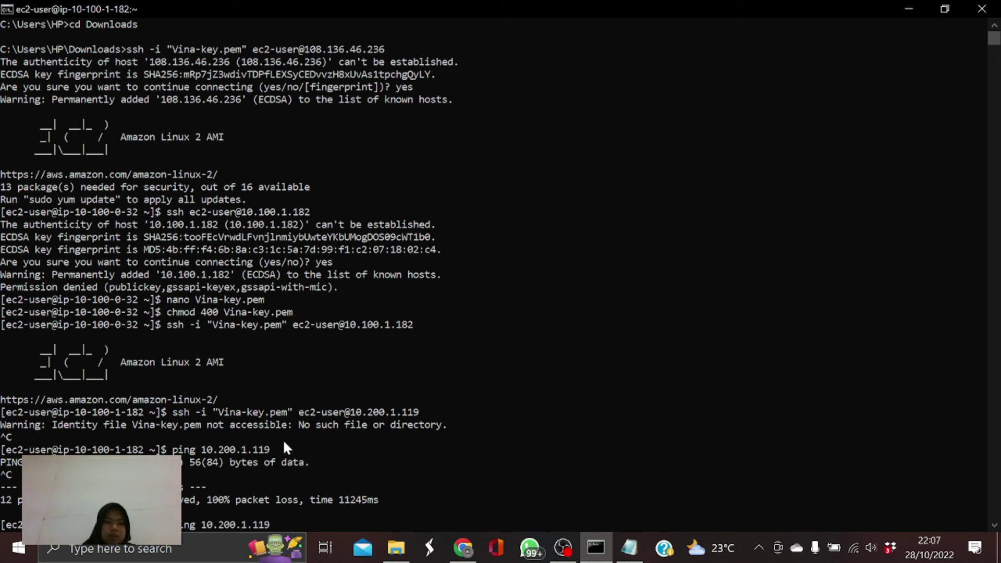
{"action": "left_click_drag", "start_coordinate": [276, 447], "coordinate": [198, 456]}
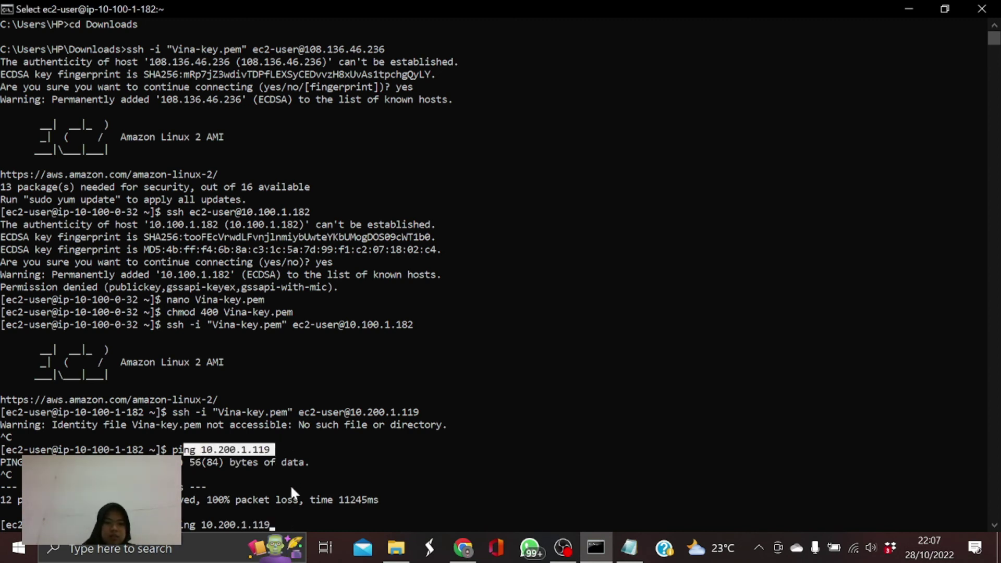
{"action": "right_click", "coordinate": [275, 525]}
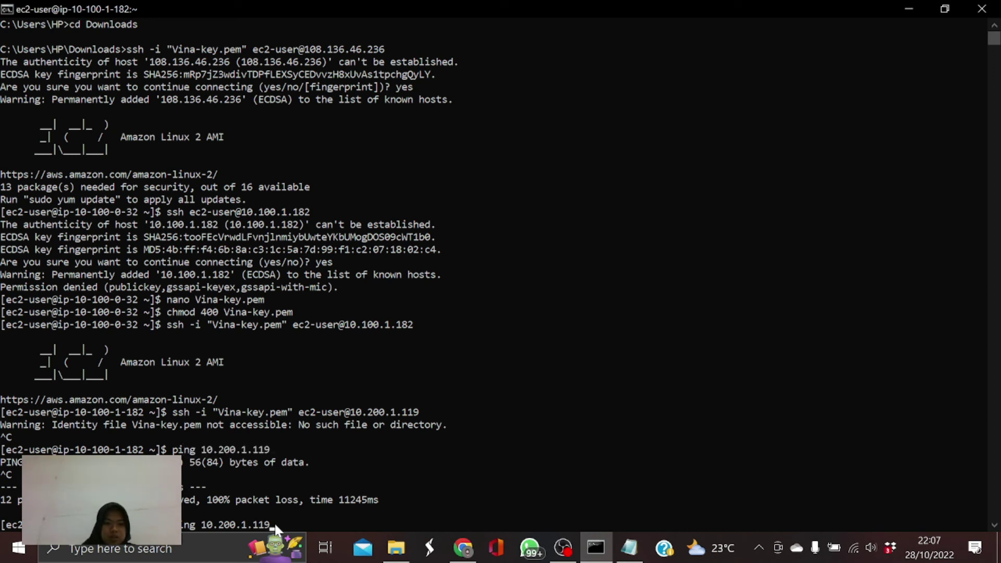
{"action": "left_click", "coordinate": [810, 19]}
{"action": "right_click", "coordinate": [811, 19]}
{"action": "left_click", "coordinate": [278, 525]}
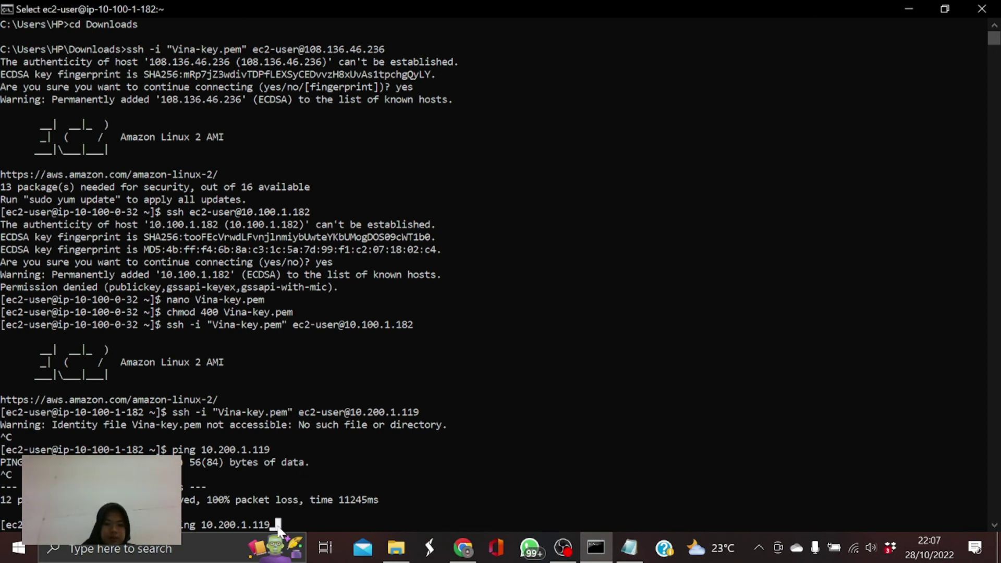
{"action": "right_click", "coordinate": [276, 524]}
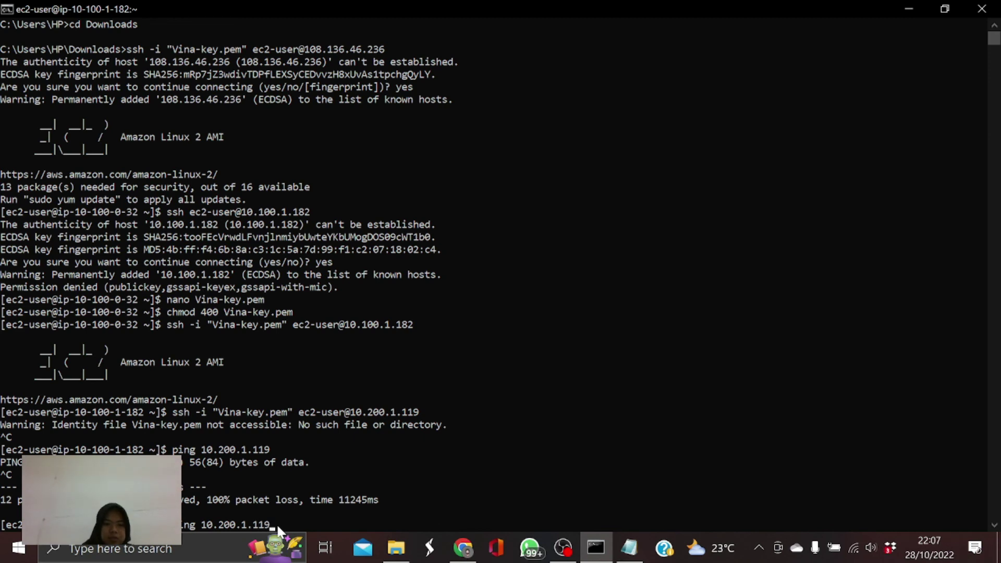
{"action": "key", "text": "Return"}
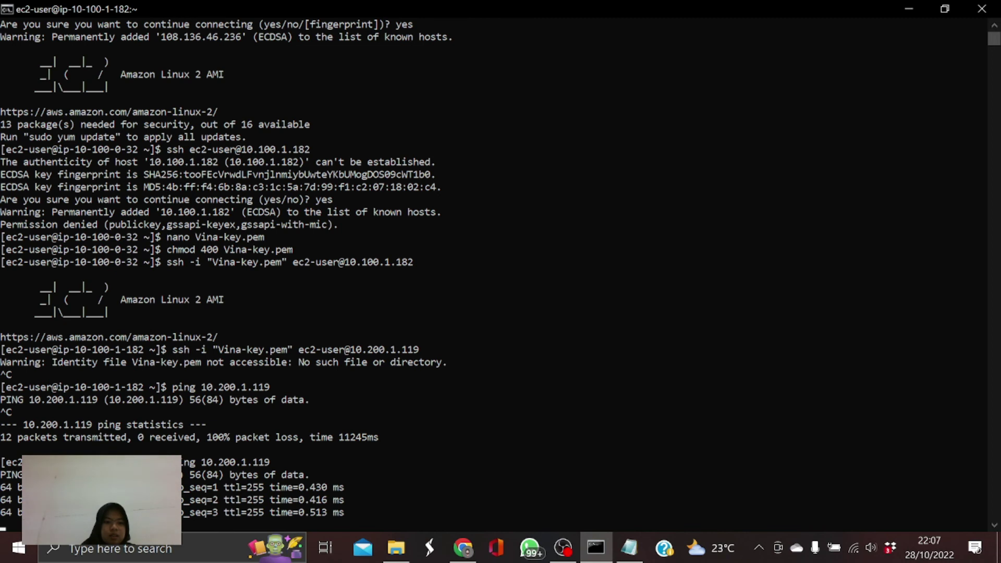
{"action": "key", "text": "ctrl+c"}
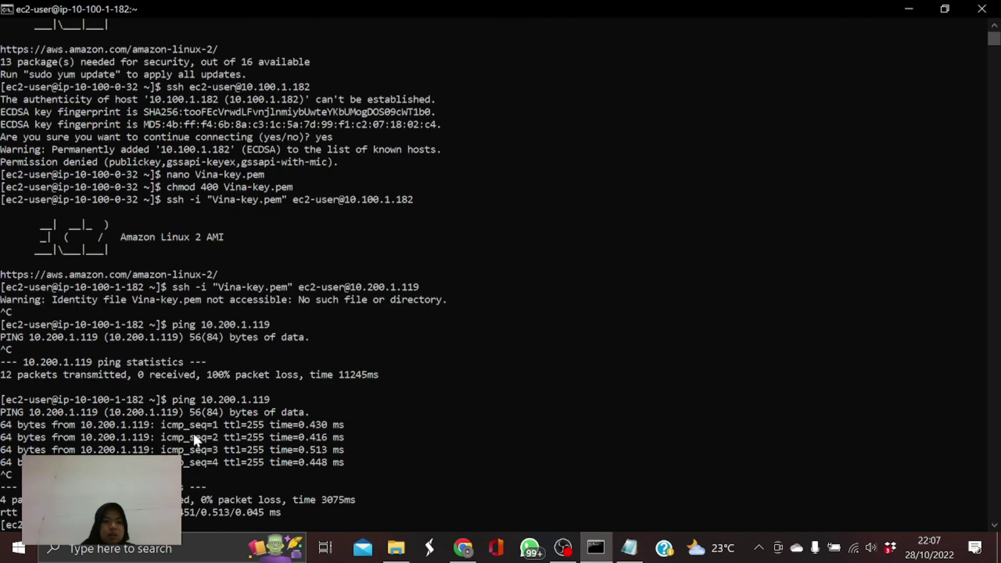
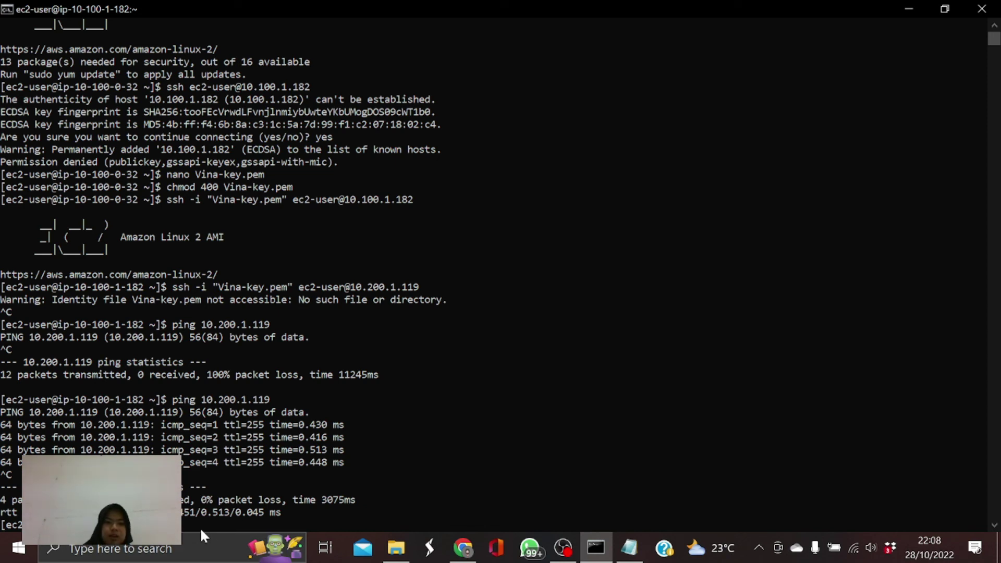
{"action": "type", "text": "h -i"}
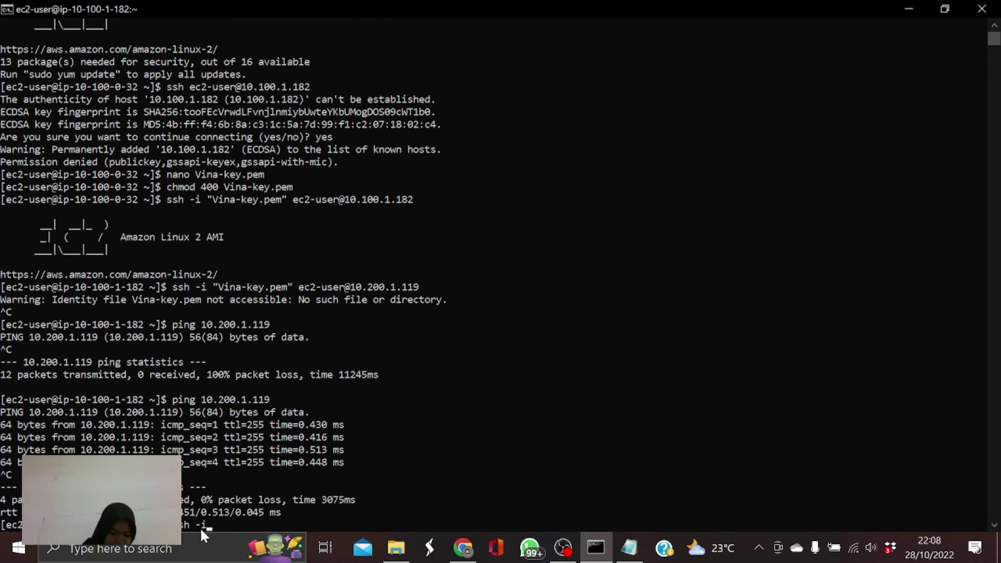
{"action": "key", "text": "BackSpace"}
{"action": "key", "text": "BackSpace"}
{"action": "type", "text": "ec2-user@"}
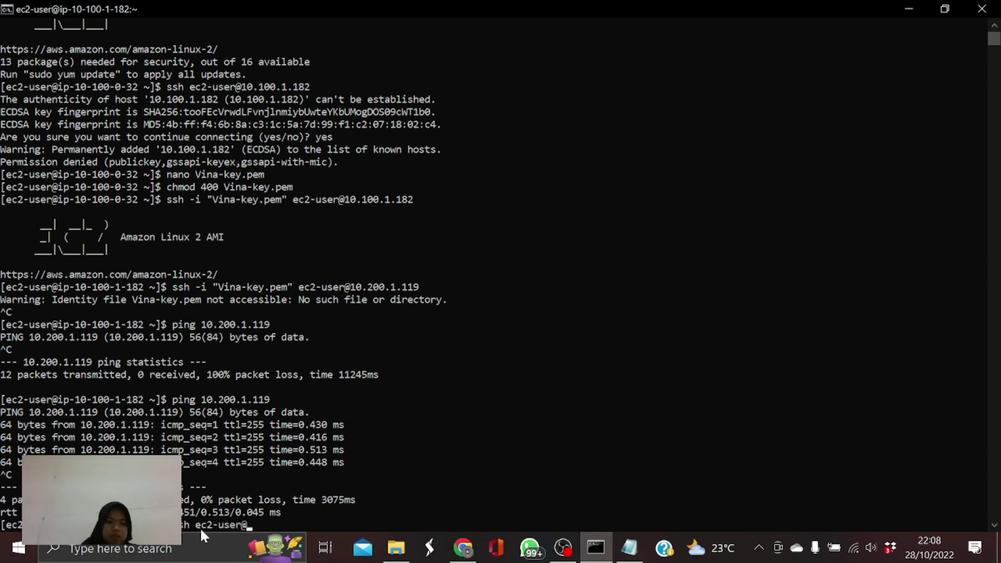
{"action": "left_click_drag", "start_coordinate": [285, 399], "coordinate": [184, 399]}
{"action": "key", "text": "ctrl+c"}
{"action": "type", "text": "10"}
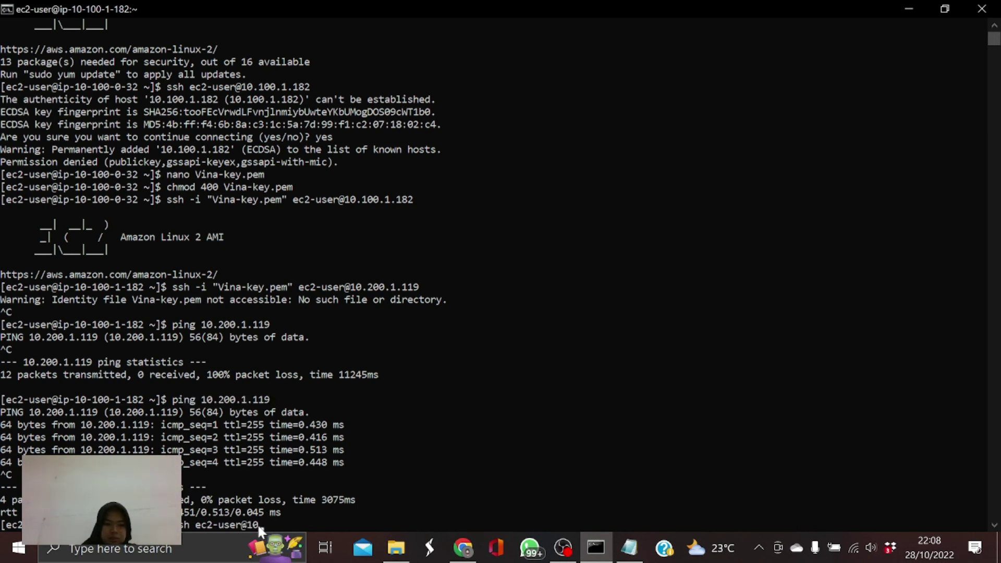
{"action": "type", "text": ".200.1.119"}
{"action": "key", "text": "Return"}
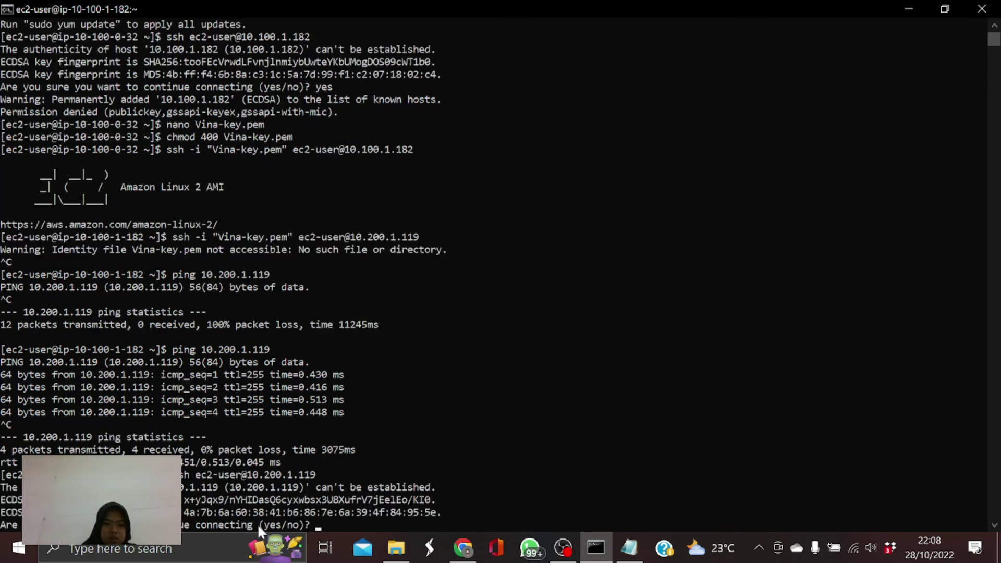
{"action": "type", "text": "yes"}
{"action": "key", "text": "Return"}
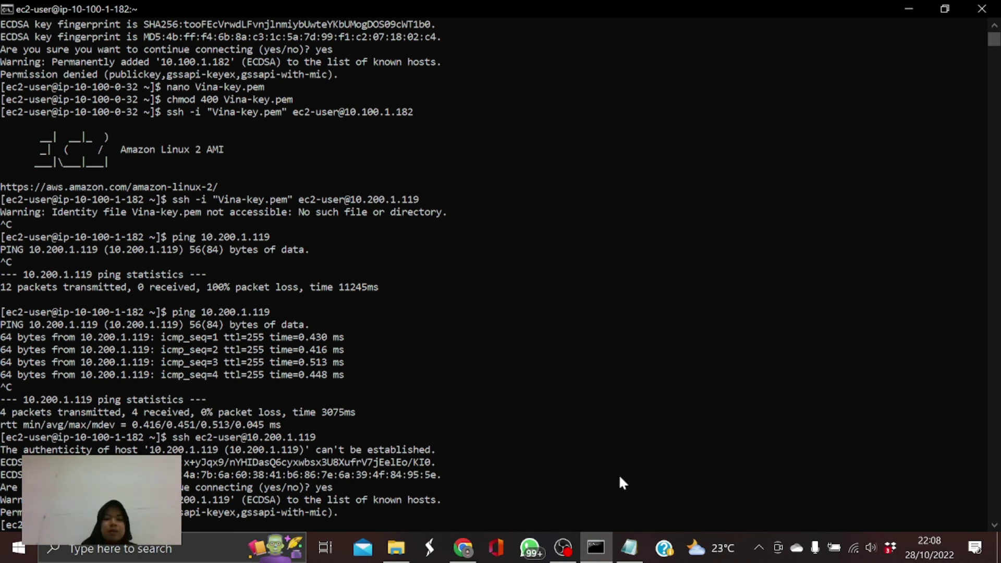
Step: Switch to Notepad and copy the entire private key text of Vina-key.pem
{"action": "left_click", "coordinate": [629, 547]}
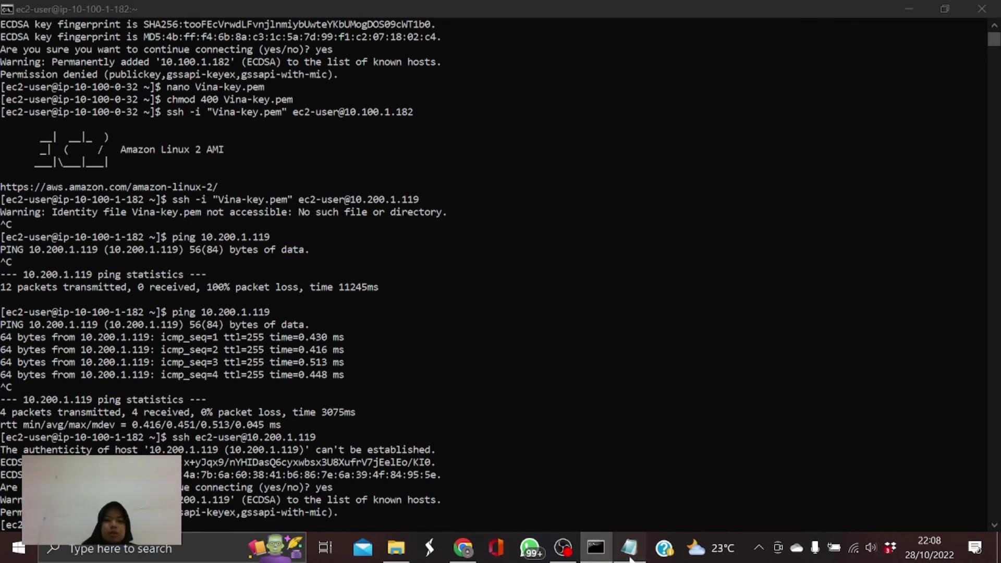
{"action": "right_click", "coordinate": [320, 301]}
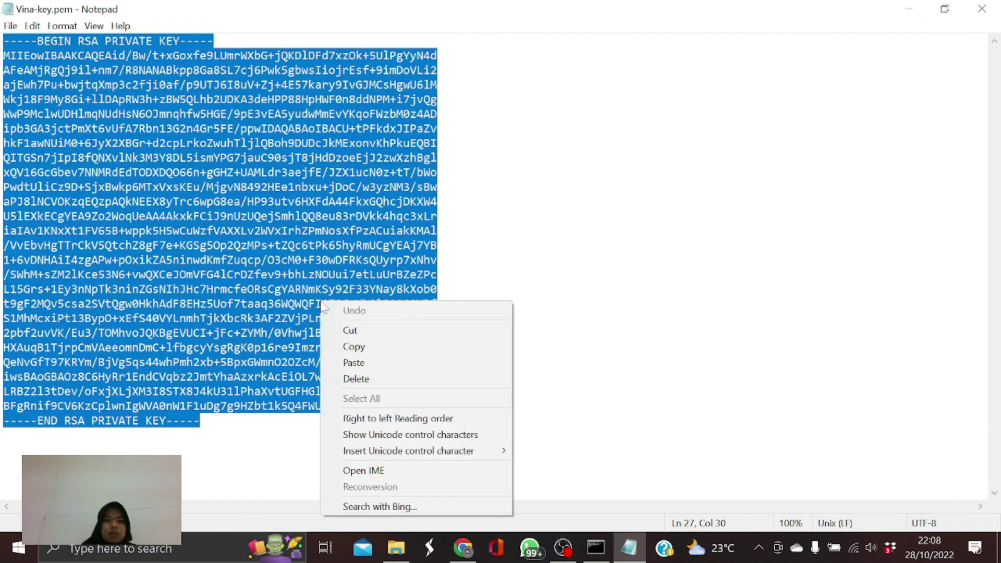
{"action": "left_click", "coordinate": [349, 347]}
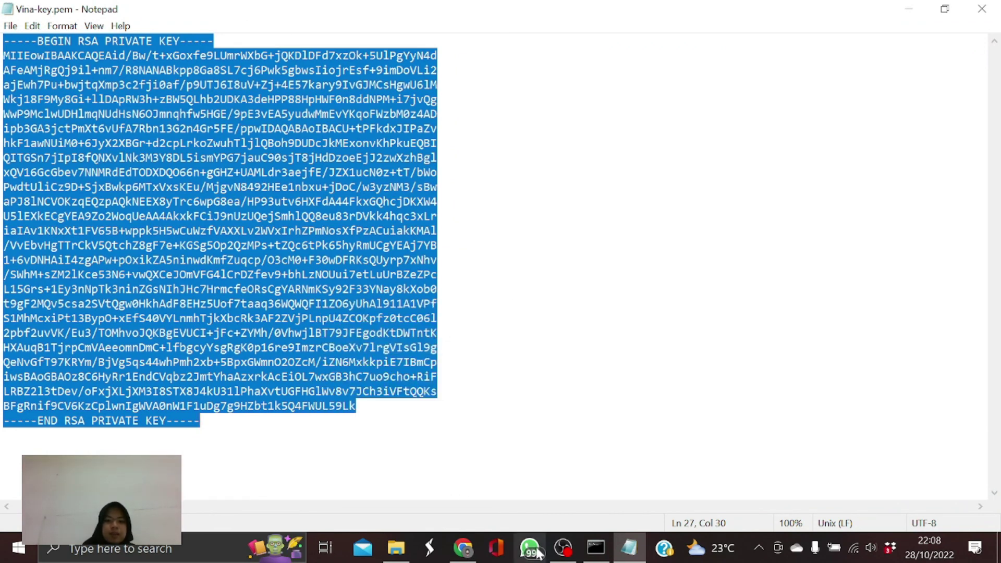
Step: Switch to the SSH terminal, create Vina-key.pem in nano, paste the copied private key text and save the file
{"action": "left_click", "coordinate": [605, 553]}
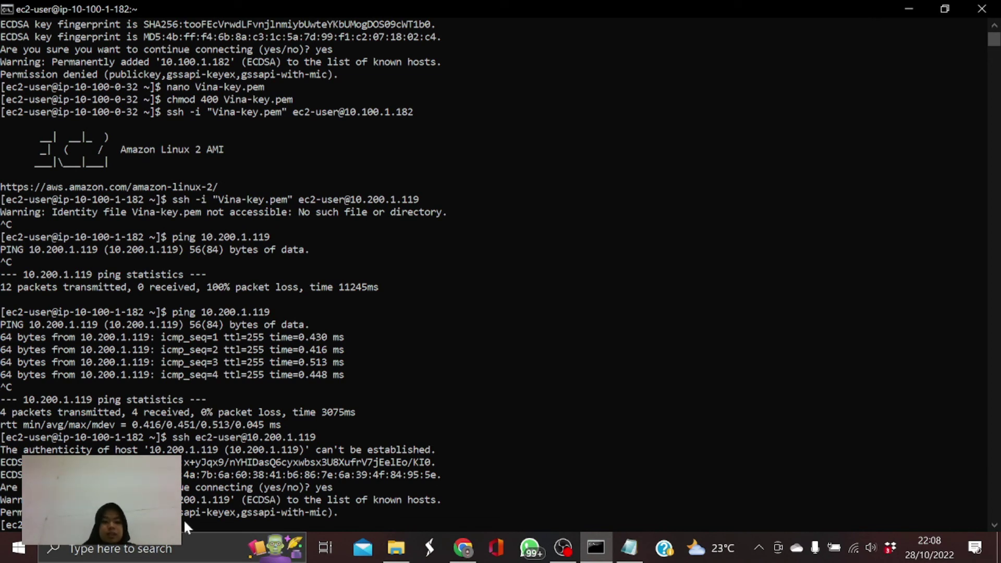
{"action": "type", "text": "nano "}
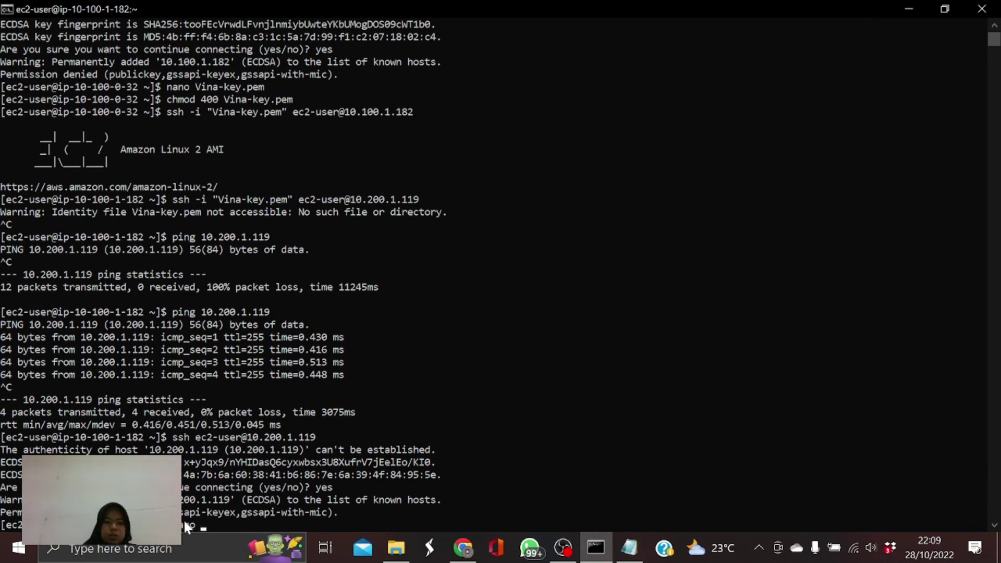
{"action": "type", "text": "Vina-key.pem"}
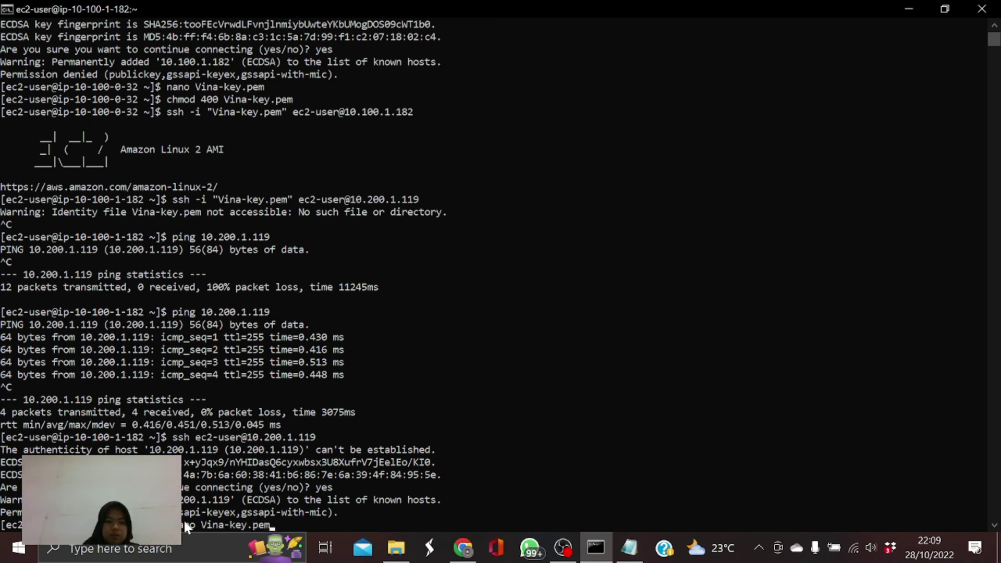
{"action": "key", "text": "Return"}
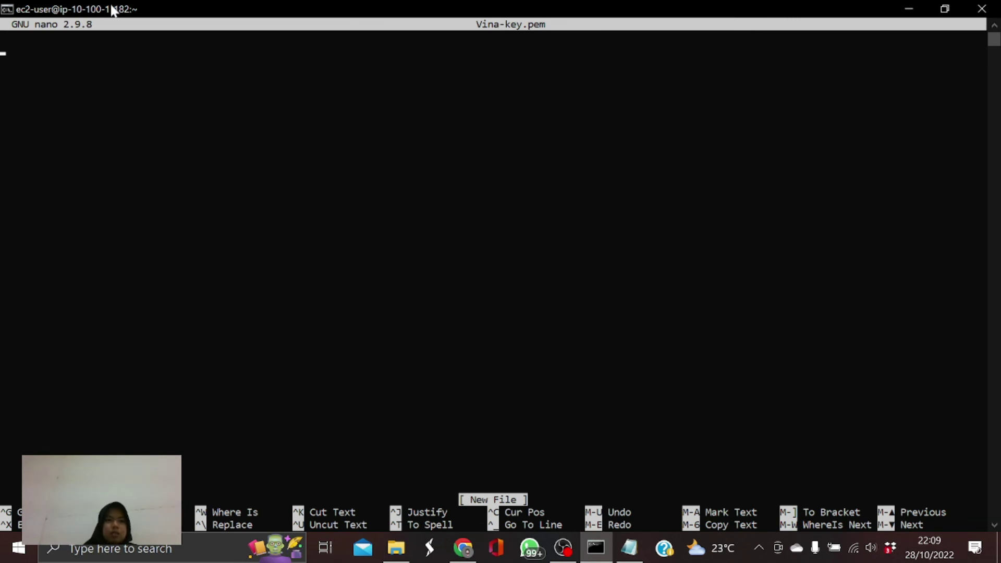
{"action": "right_click", "coordinate": [29, 45]}
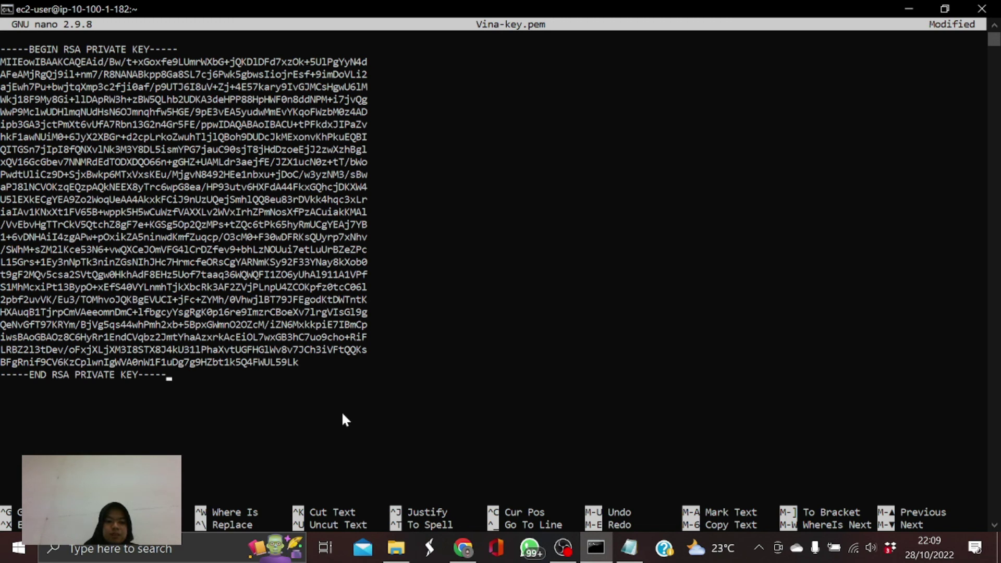
{"action": "key", "text": "ctrl+o"}
{"action": "key", "text": "Return"}
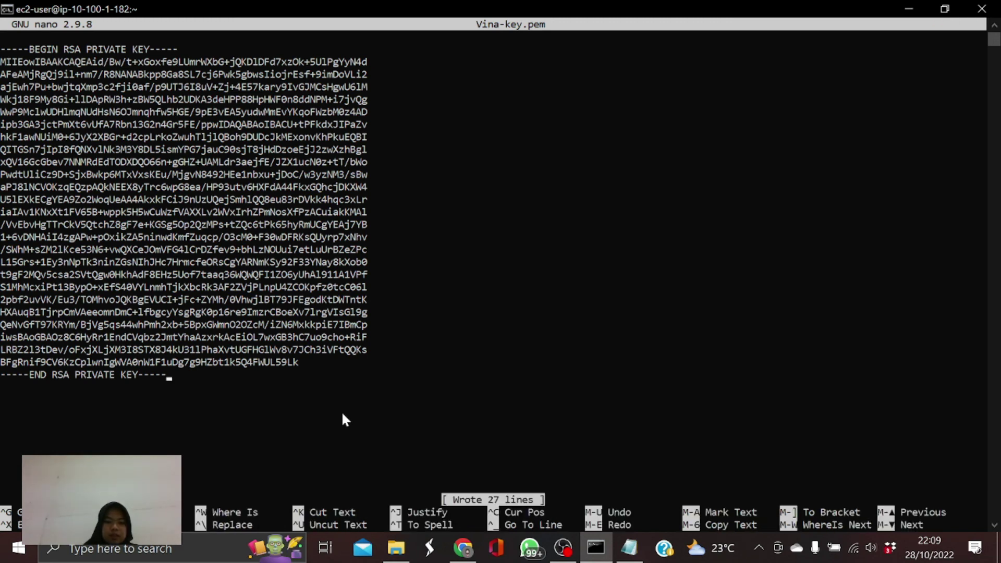
{"action": "key", "text": "ctrl+x"}
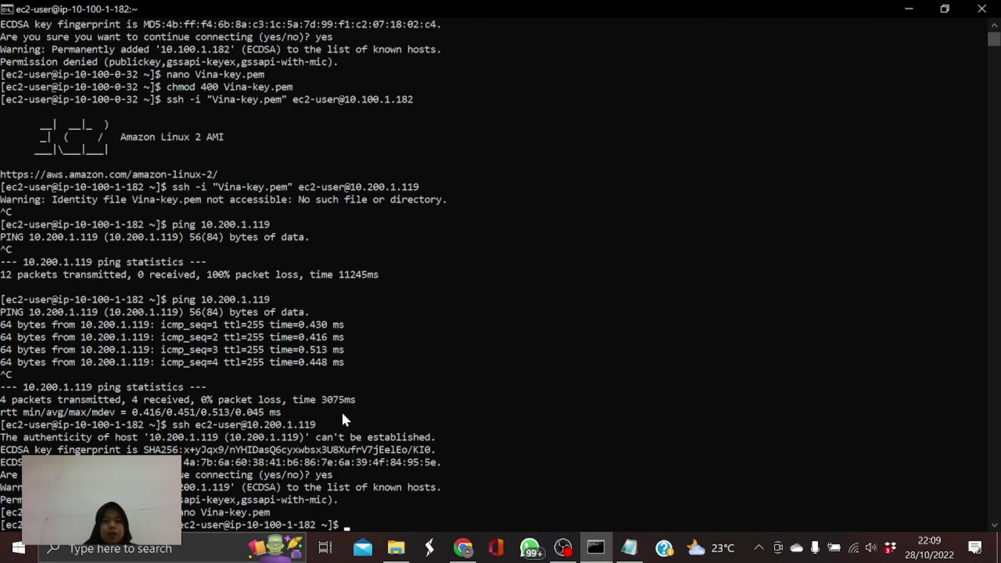
Step: Set the permissions of Vina-key.pem to 400 with chmod
{"action": "type", "text": "ch"}
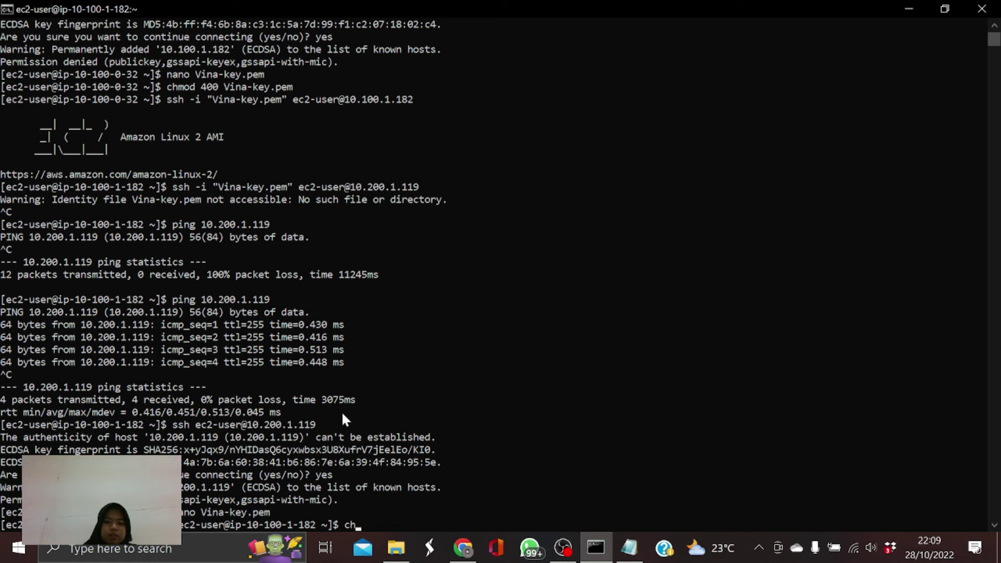
{"action": "type", "text": "mod"}
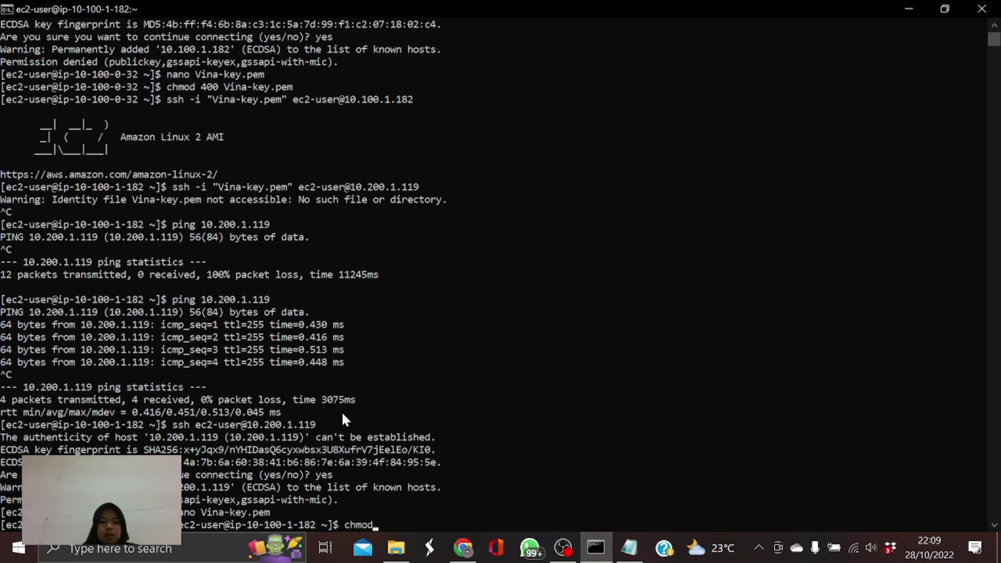
{"action": "type", "text": " 400 "}
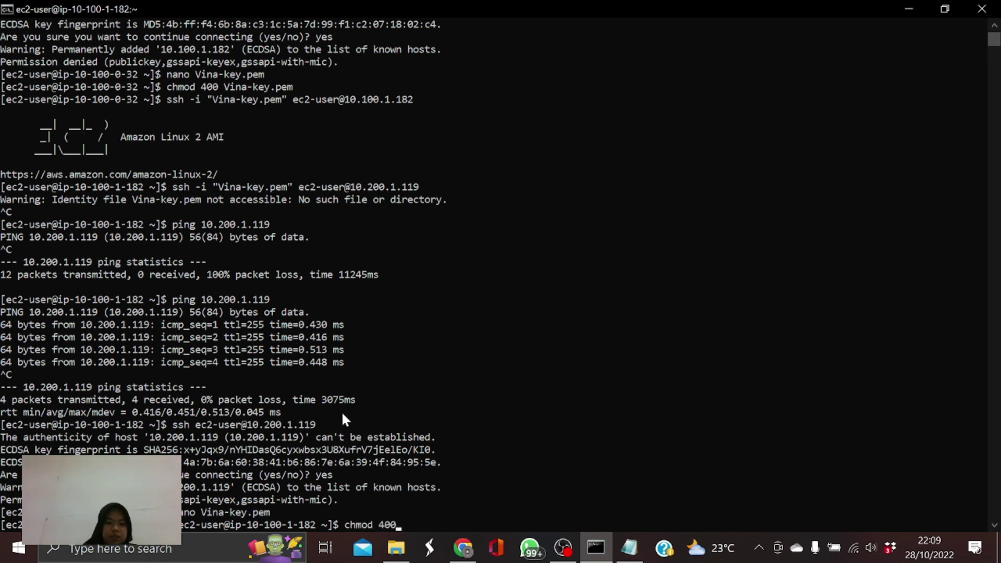
{"action": "type", "text": "Vina-key.pair"}
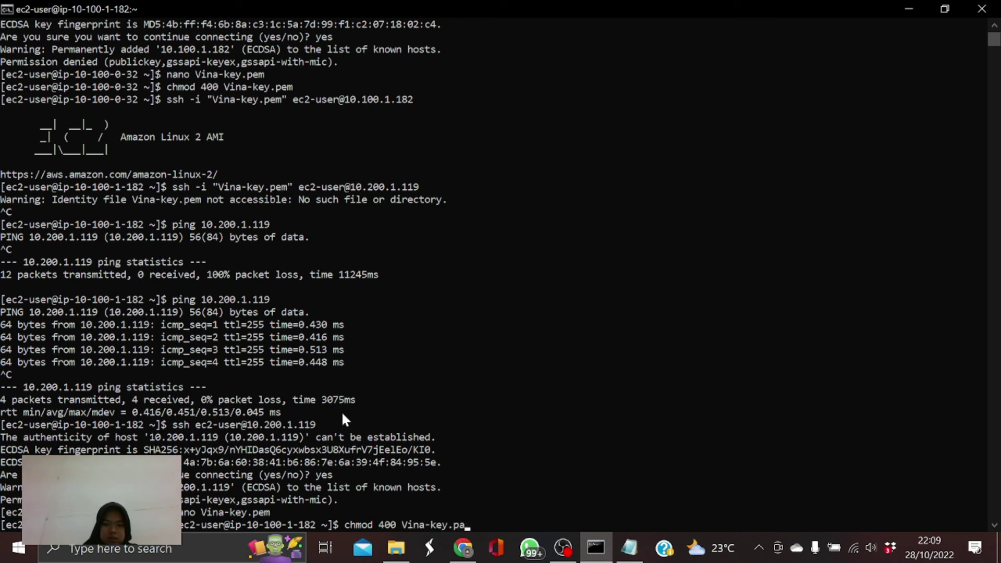
{"action": "key", "text": "BackSpace"}
{"action": "key", "text": "BackSpace"}
{"action": "key", "text": "BackSpace"}
{"action": "type", "text": "em"}
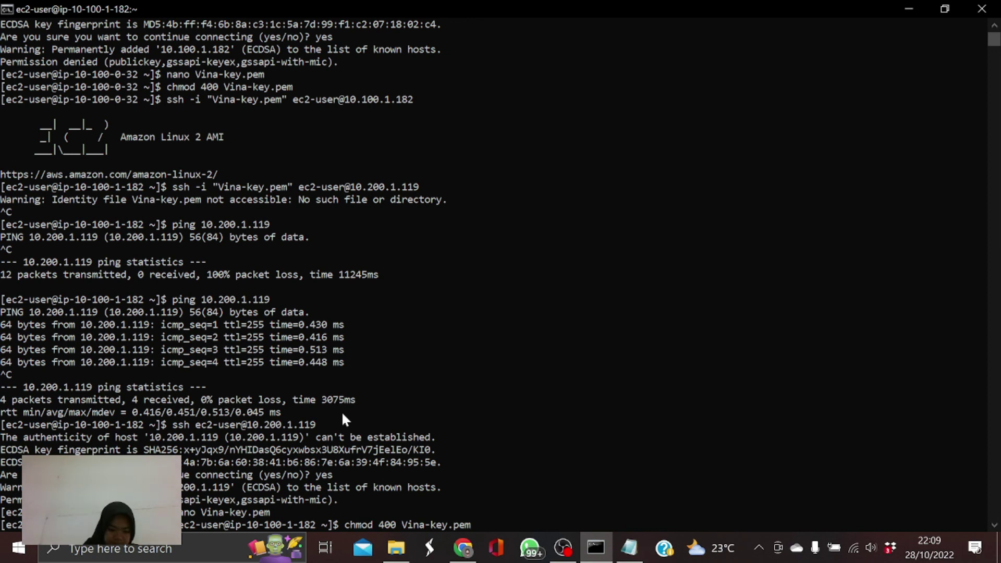
{"action": "key", "text": "Return"}
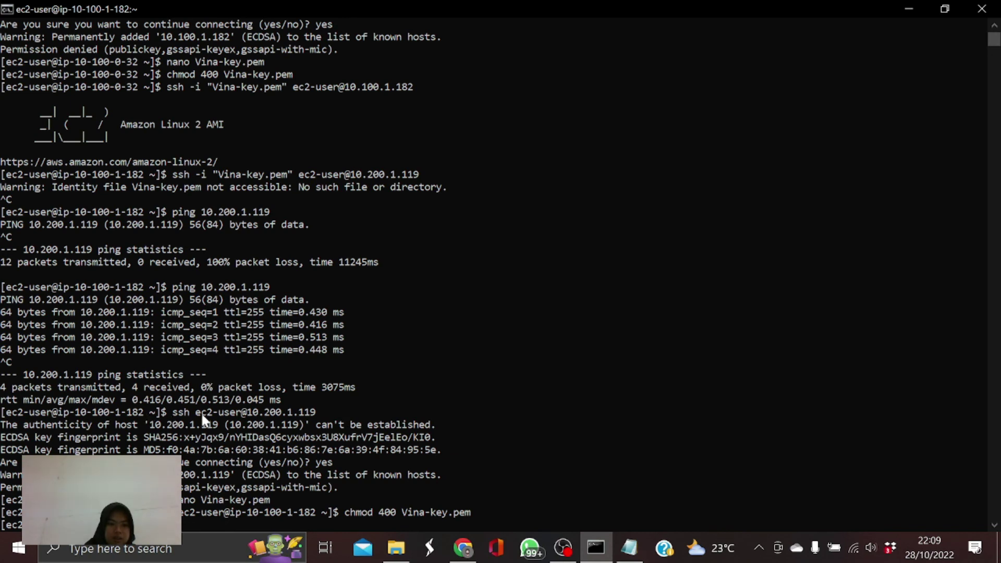
{"action": "type", "text": "ssh "}
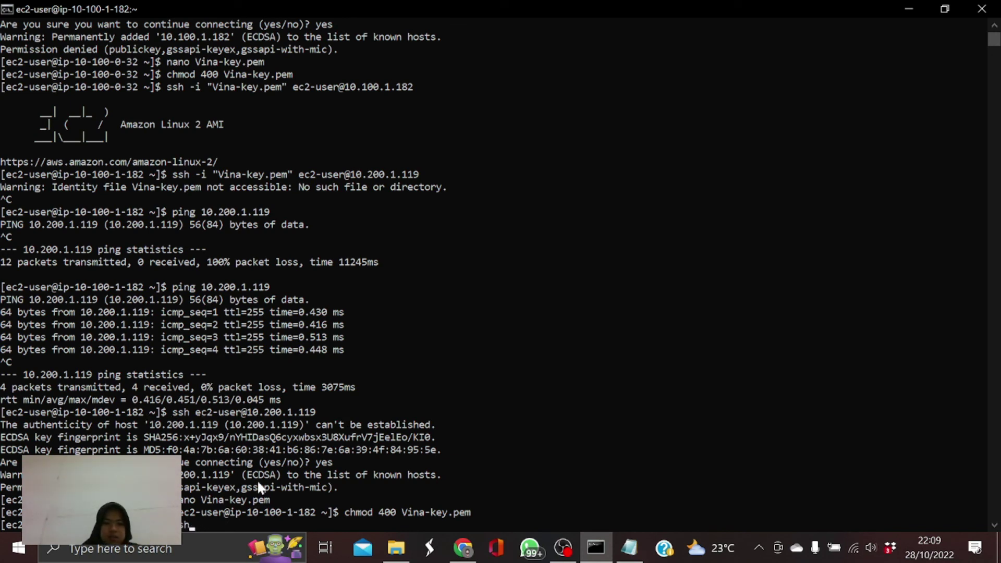
{"action": "type", "text": "-i \"Vina"}
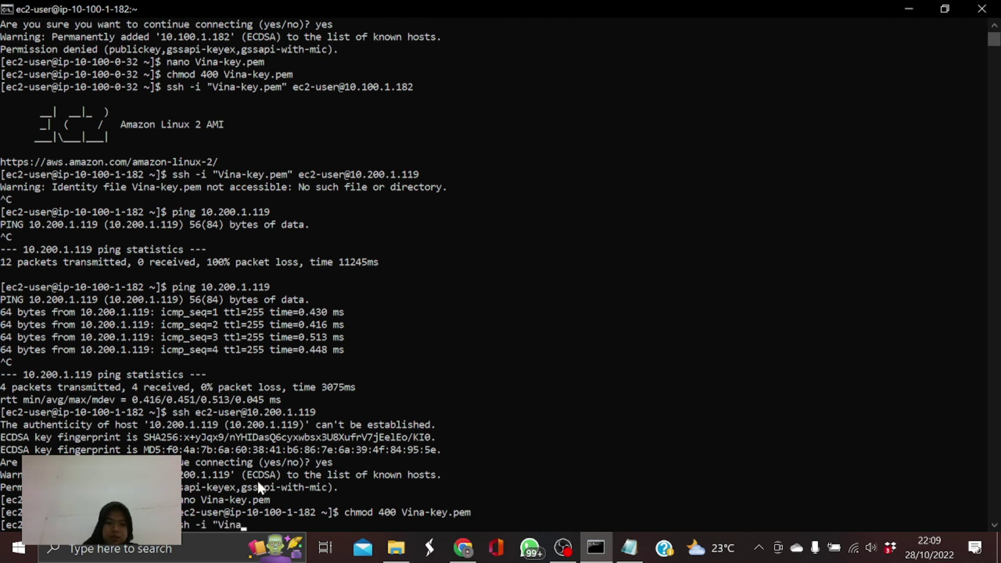
{"action": "type", "text": "-key.pem\" ec2"}
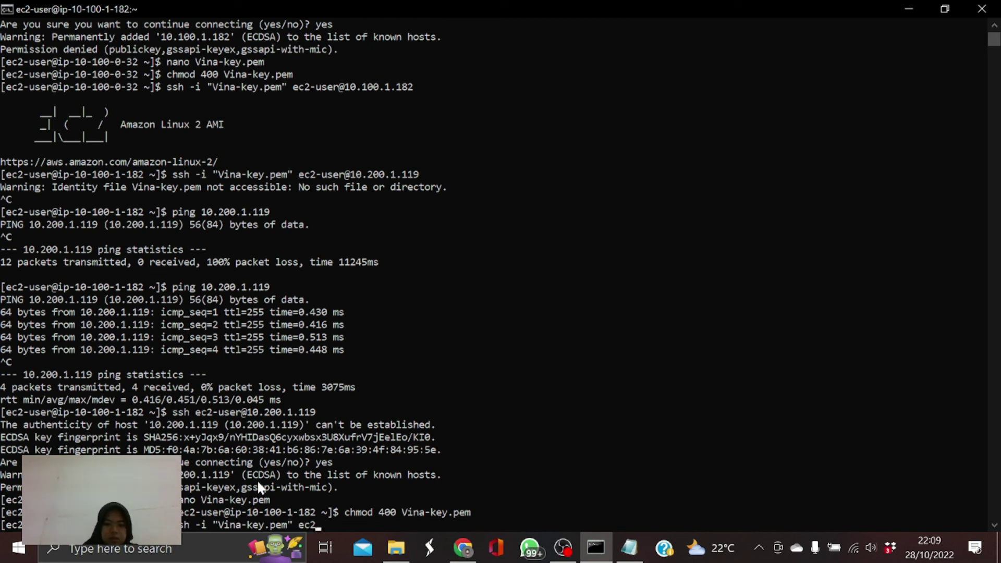
{"action": "type", "text": "-user"}
{"action": "type", "text": "@"}
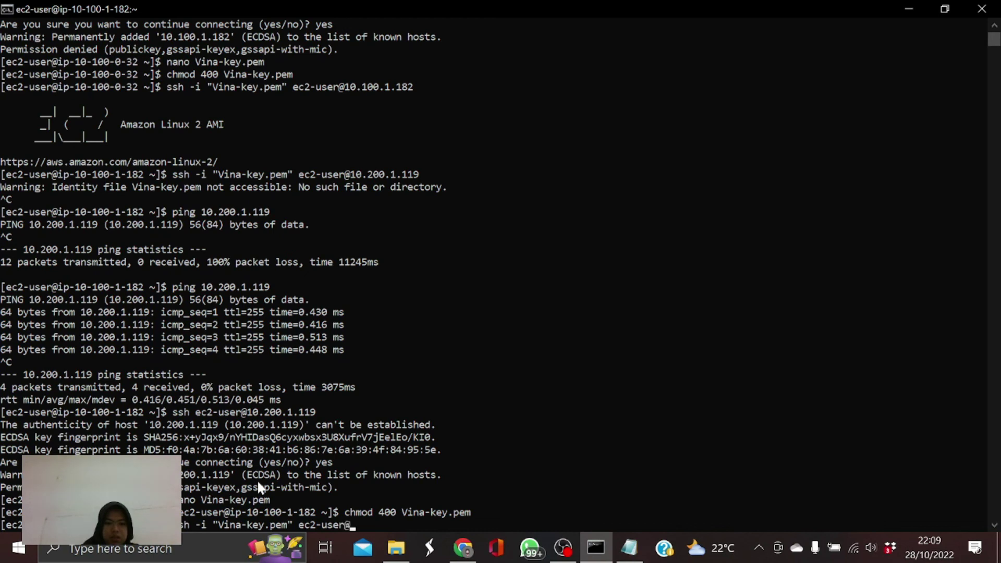
{"action": "right_click", "coordinate": [365, 521]}
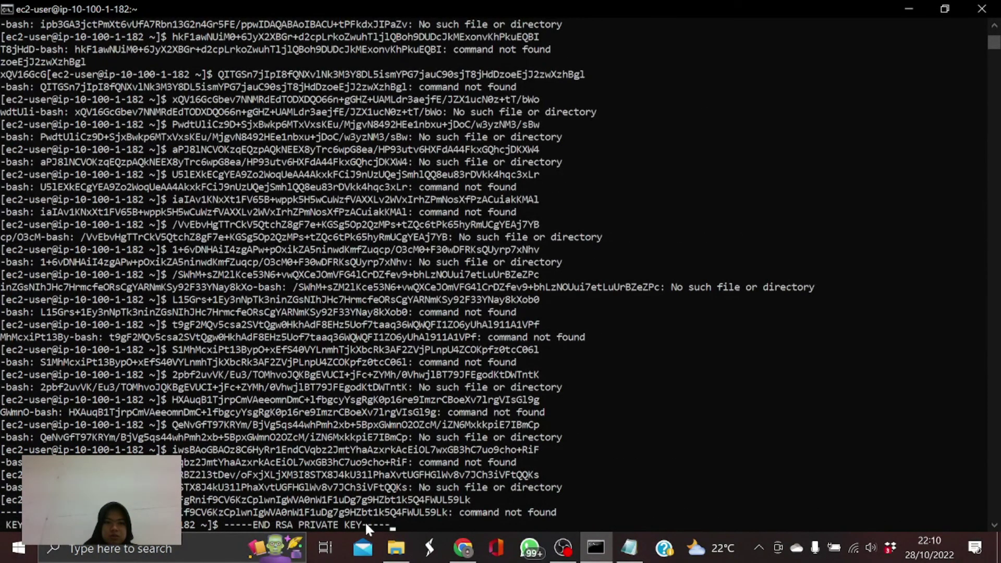
{"action": "key", "text": "BackSpace"}
{"action": "key", "text": "BackSpace"}
{"action": "key", "text": "BackSpace"}
{"action": "key", "text": "BackSpace"}
{"action": "key", "text": "BackSpace"}
{"action": "key", "text": "BackSpace"}
{"action": "key", "text": "BackSpace"}
{"action": "key", "text": "BackSpace"}
{"action": "key", "text": "BackSpace"}
{"action": "key", "text": "BackSpace"}
{"action": "key", "text": "BackSpace"}
{"action": "key", "text": "BackSpace"}
{"action": "key", "text": "BackSpace"}
{"action": "key", "text": "BackSpace"}
{"action": "key", "text": "BackSpace"}
{"action": "key", "text": "BackSpace"}
{"action": "key", "text": "BackSpace"}
{"action": "key", "text": "BackSpace"}
{"action": "key", "text": "BackSpace"}
{"action": "key", "text": "BackSpace"}
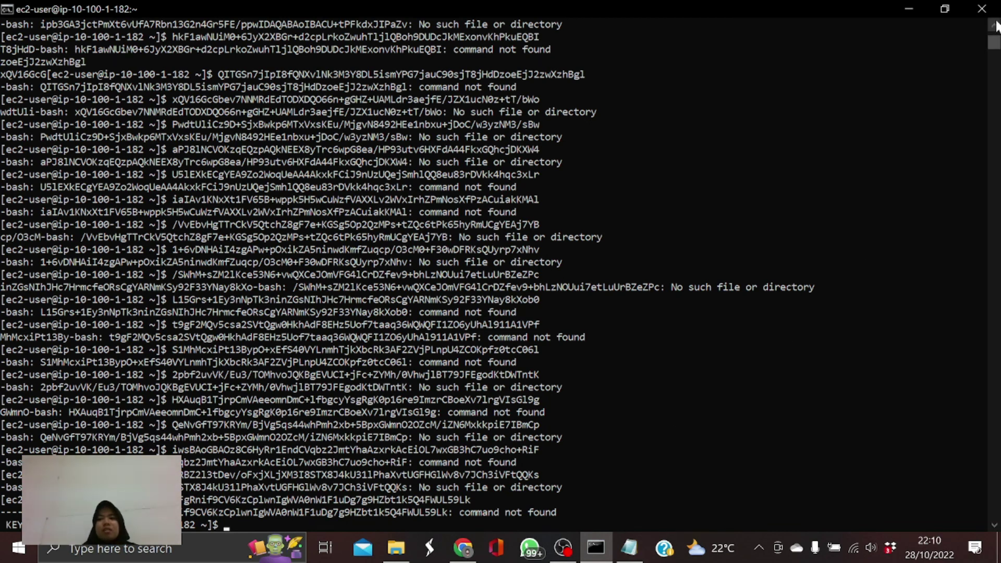
Step: Compose the SSH command ssh -i "Vina-key.pem" ec2-user@ up to the host address, without running it
{"action": "left_click_drag", "start_coordinate": [993, 45], "coordinate": [993, 47]}
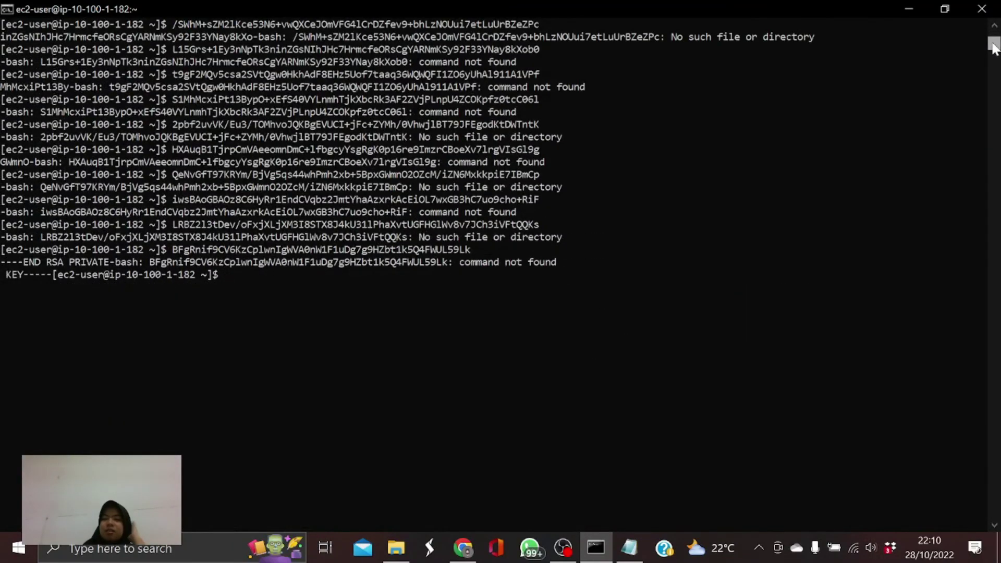
{"action": "type", "text": "ssh"}
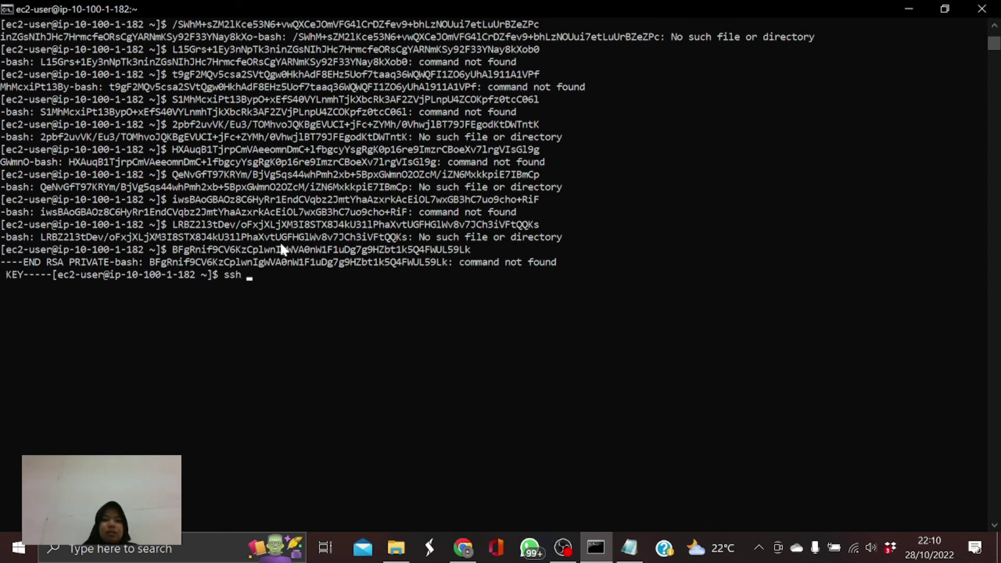
{"action": "type", "text": " -i "}
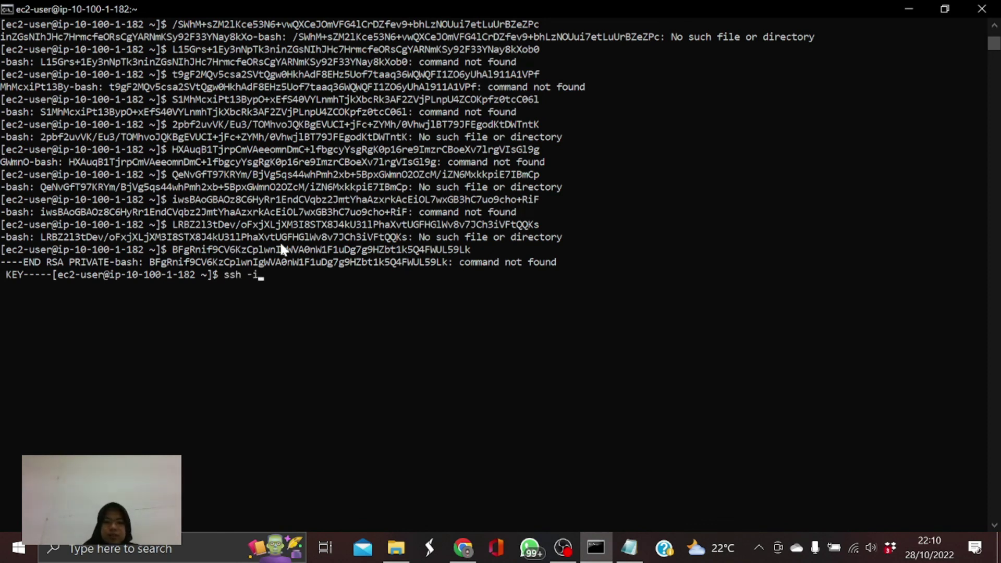
{"action": "type", "text": "\"Vina-"}
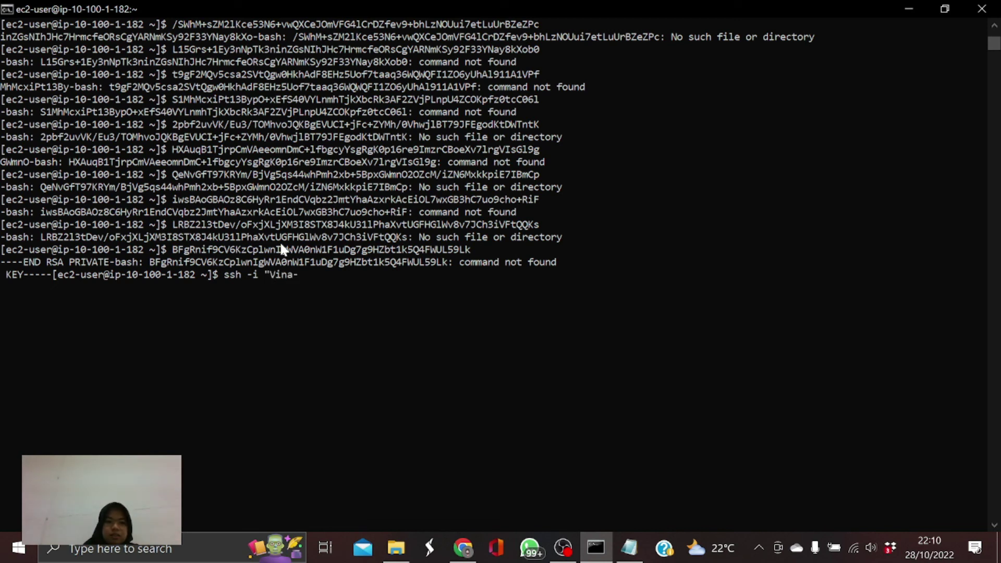
{"action": "type", "text": "key.pem"}
{"action": "type", "text": "\" e"}
{"action": "type", "text": "c2-us"}
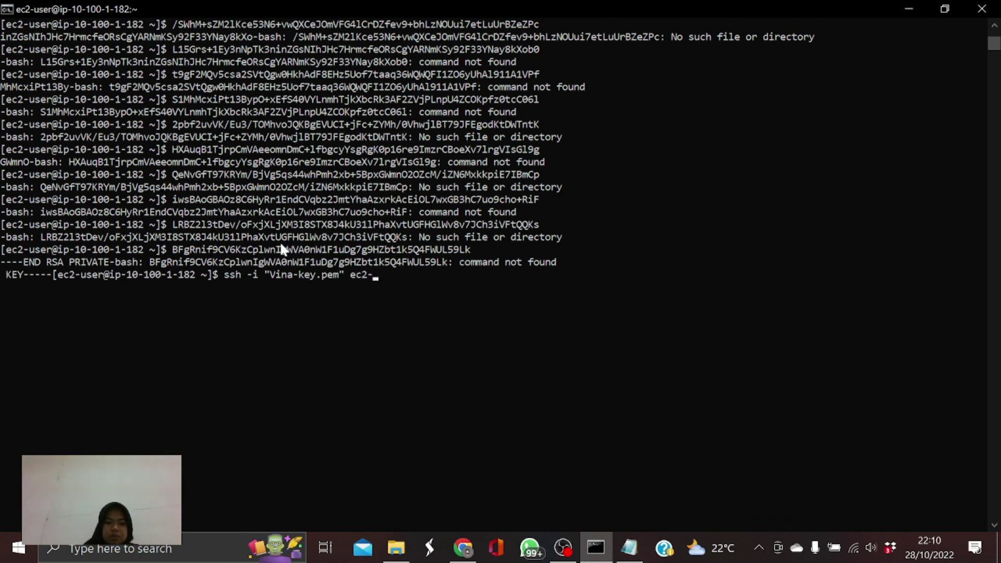
{"action": "type", "text": "er@"}
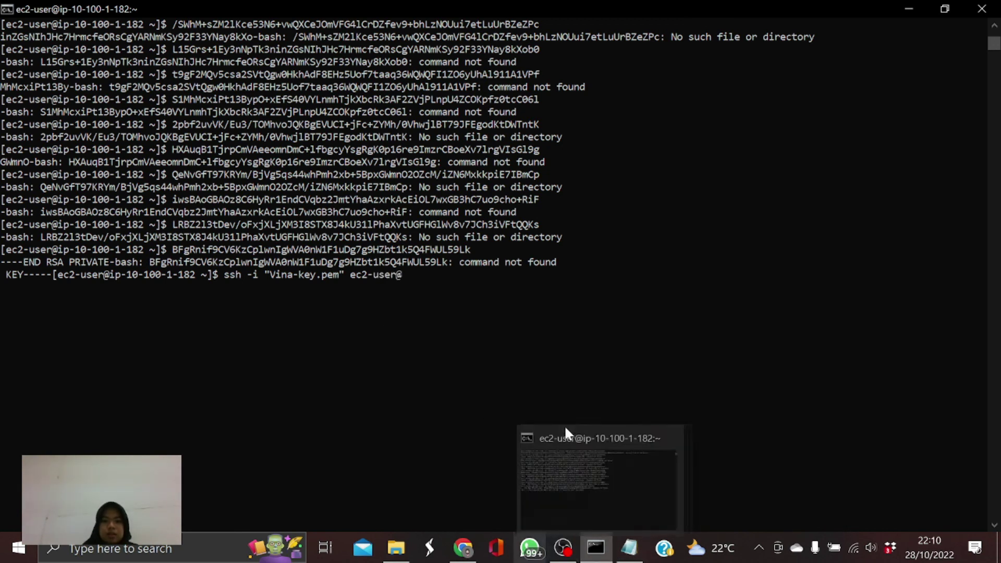
Step: Switch to the AWS console in Chrome, open the EC2 instances list and copy the private IPv4 address of VPC-B-EC2-Private
{"action": "left_click", "coordinate": [463, 547]}
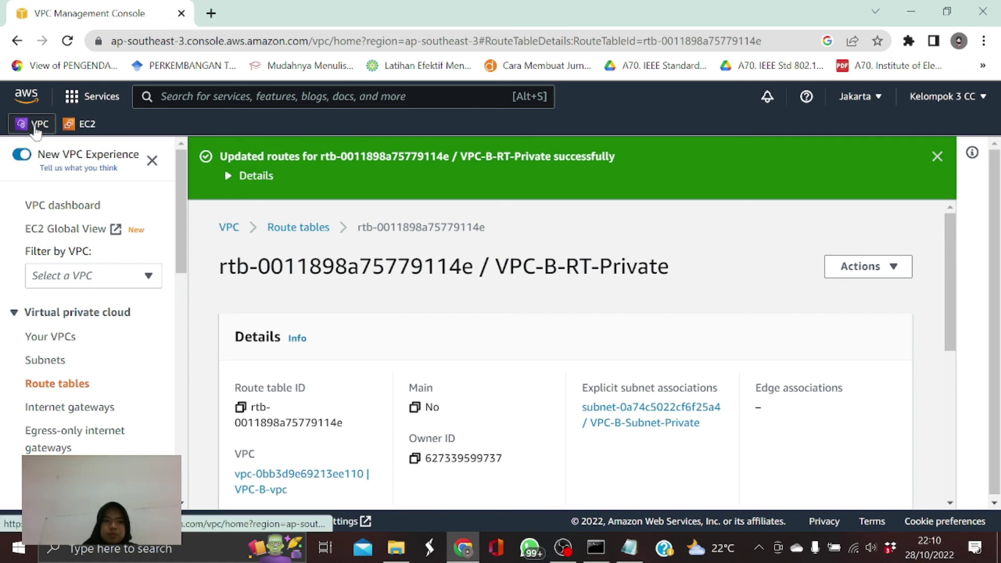
{"action": "left_click", "coordinate": [87, 127]}
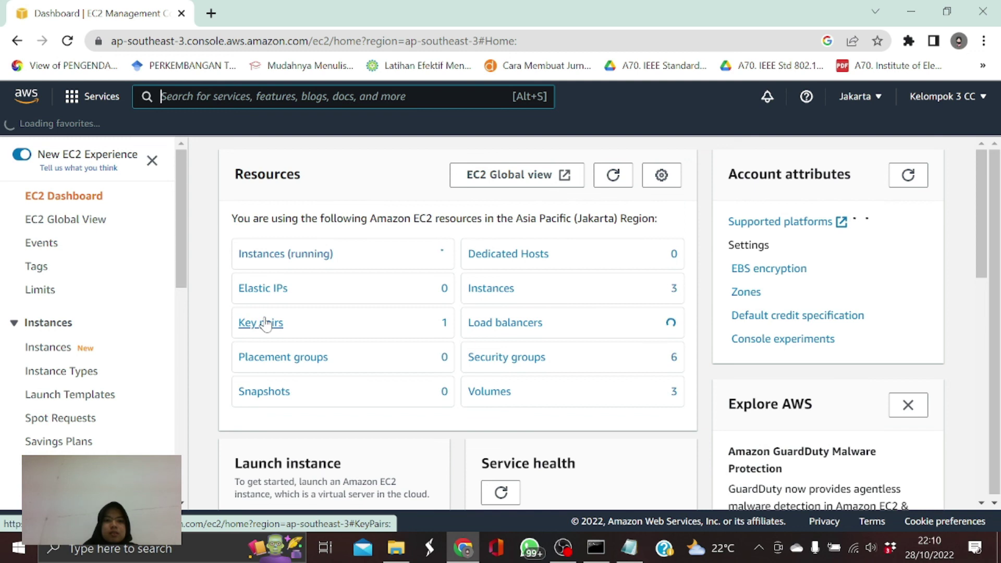
{"action": "left_click", "coordinate": [60, 347]}
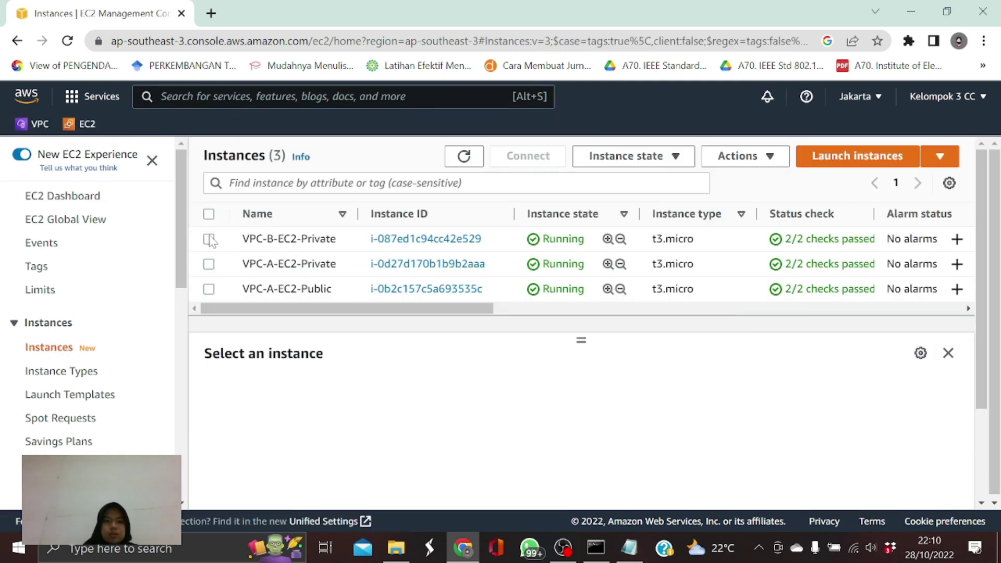
{"action": "left_click", "coordinate": [209, 239]}
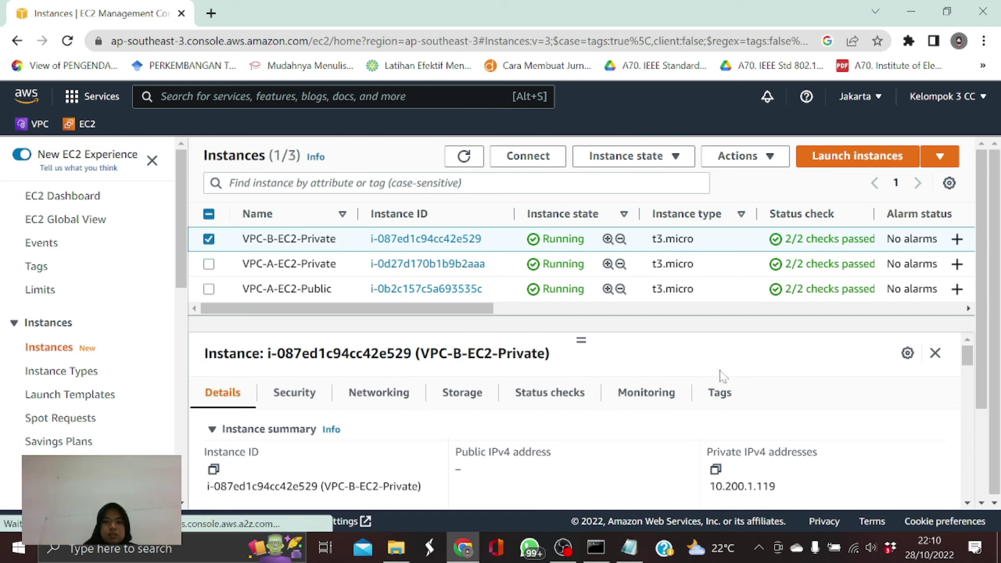
{"action": "left_click", "coordinate": [715, 469]}
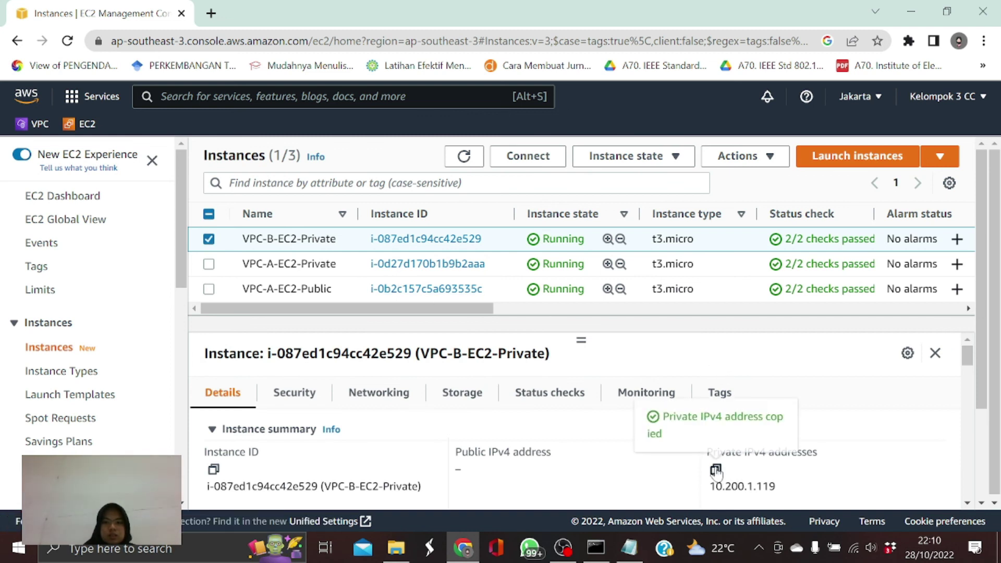
Step: Return to the terminal, complete the SSH command with the copied address 10.200.1.119 and run it
{"action": "left_click", "coordinate": [602, 559]}
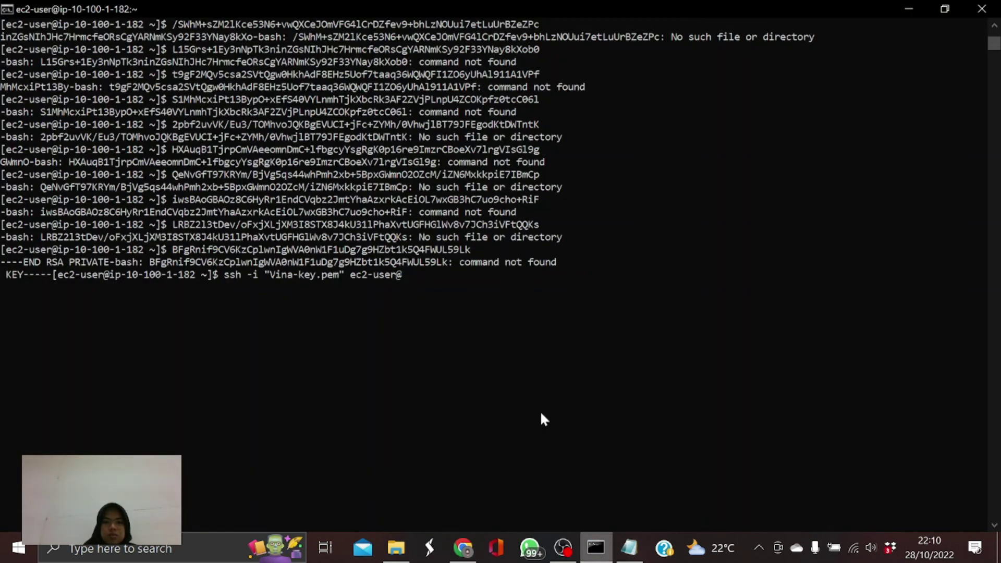
{"action": "right_click", "coordinate": [442, 272]}
{"action": "key", "text": "Return"}
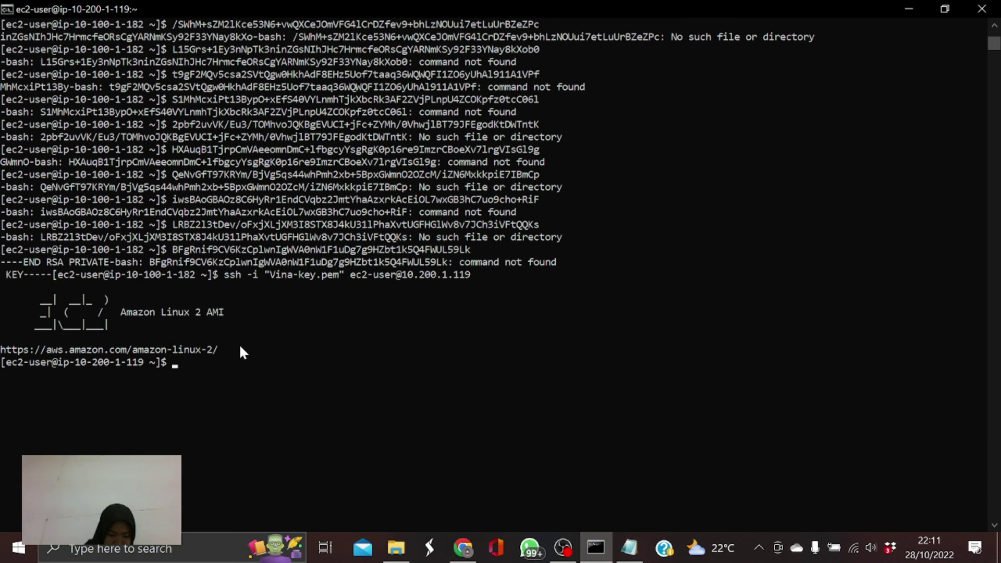
Step: Begin a ping command in the terminal, switch to the EC2 instances list in Chrome and copy the private IPv4 address of VPC-A-EC2-Private
{"action": "type", "text": "ping"}
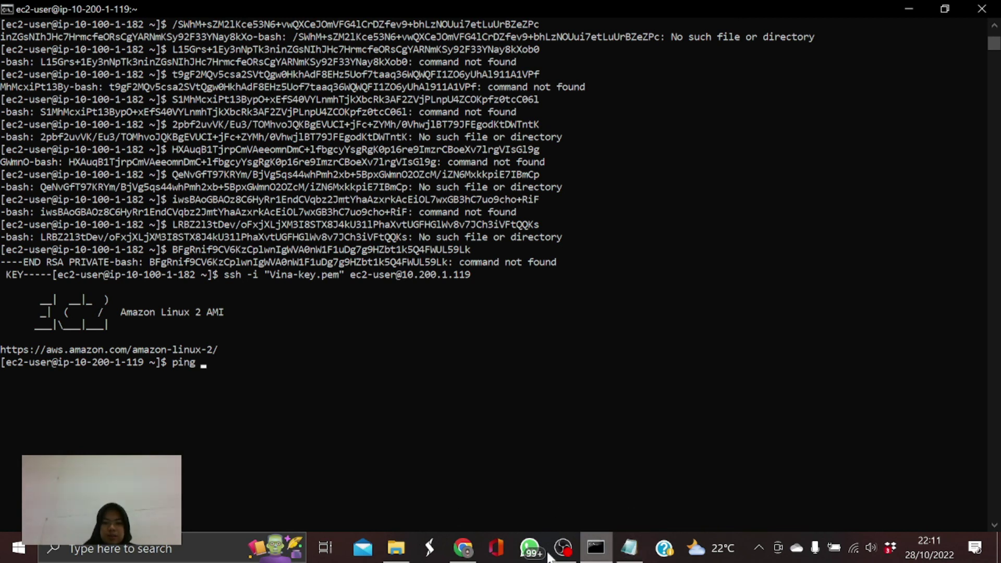
{"action": "left_click", "coordinate": [468, 546]}
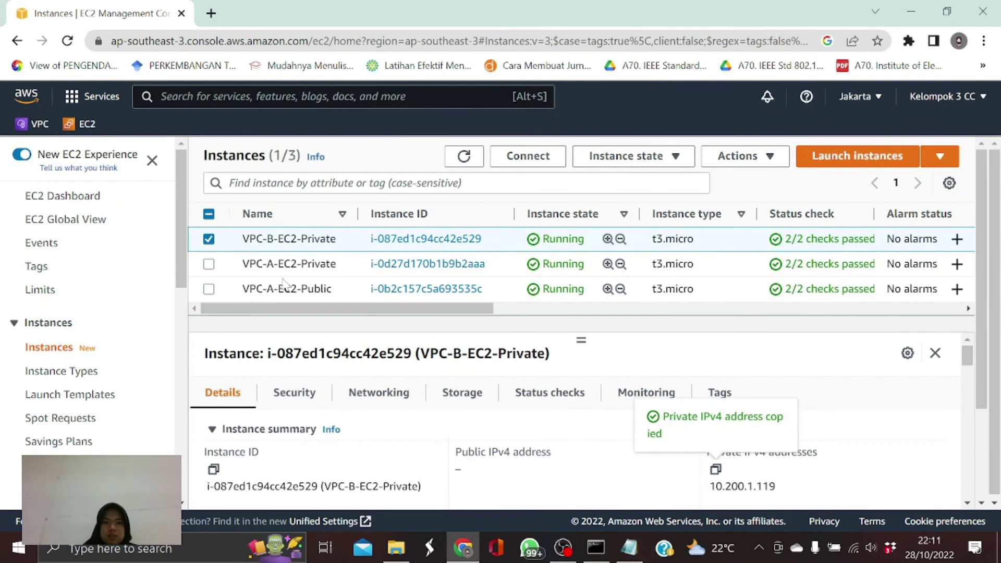
{"action": "left_click", "coordinate": [208, 239]}
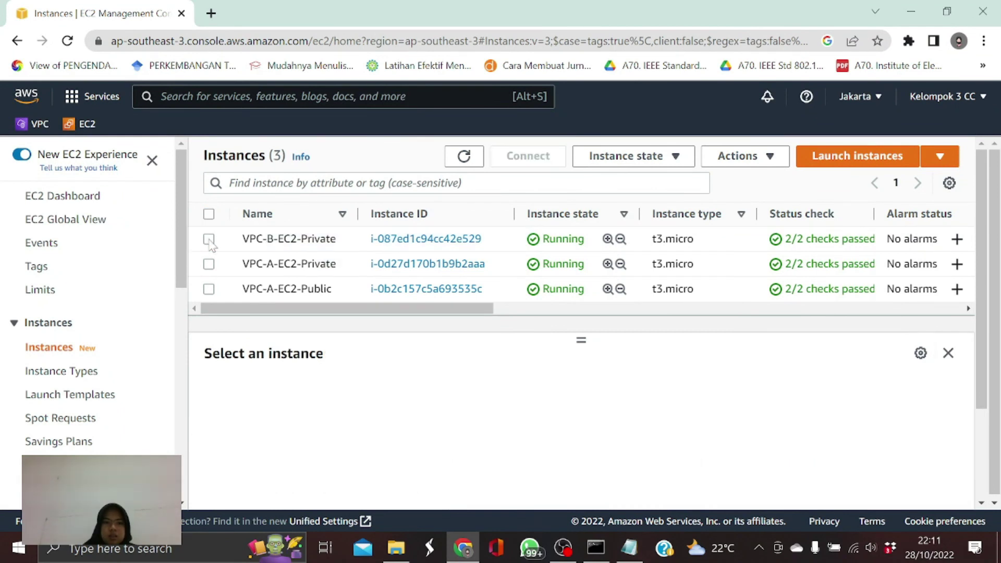
{"action": "left_click", "coordinate": [209, 265]}
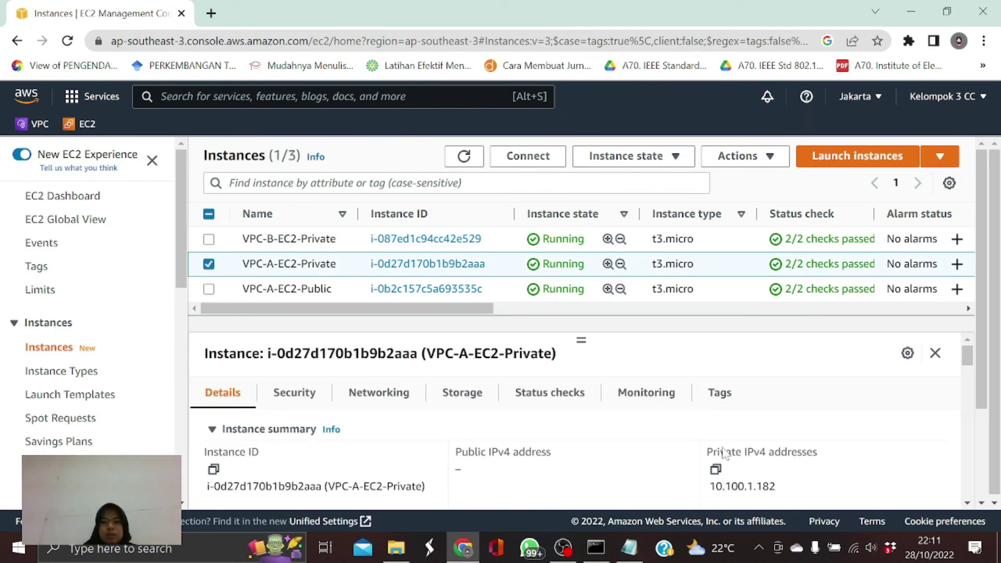
{"action": "left_click", "coordinate": [715, 472]}
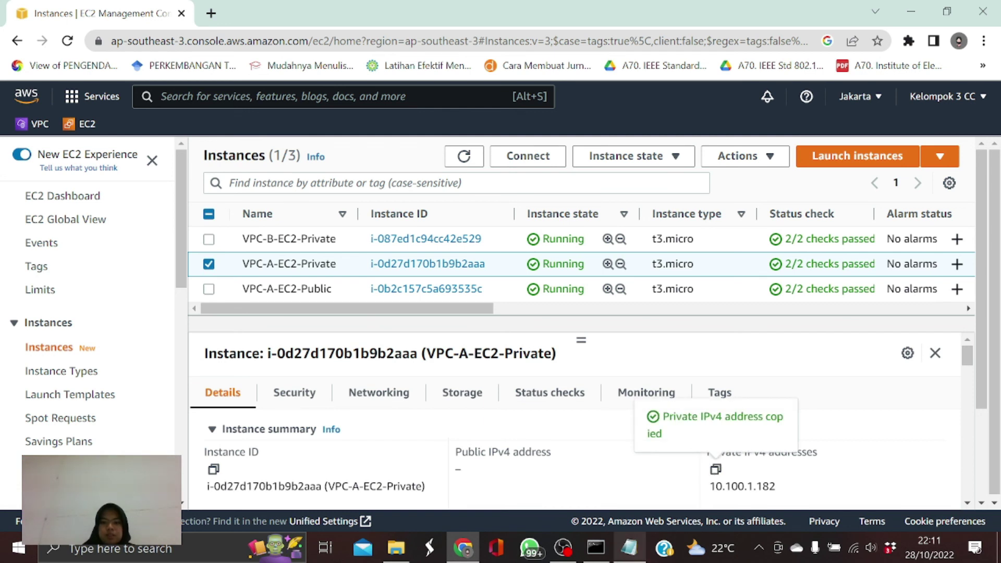
Step: Return to the terminal, complete the ping command with the copied address 10.100.1.182, run it and stop it after several packets
{"action": "left_click", "coordinate": [596, 547]}
{"action": "key", "text": "ctrl+v"}
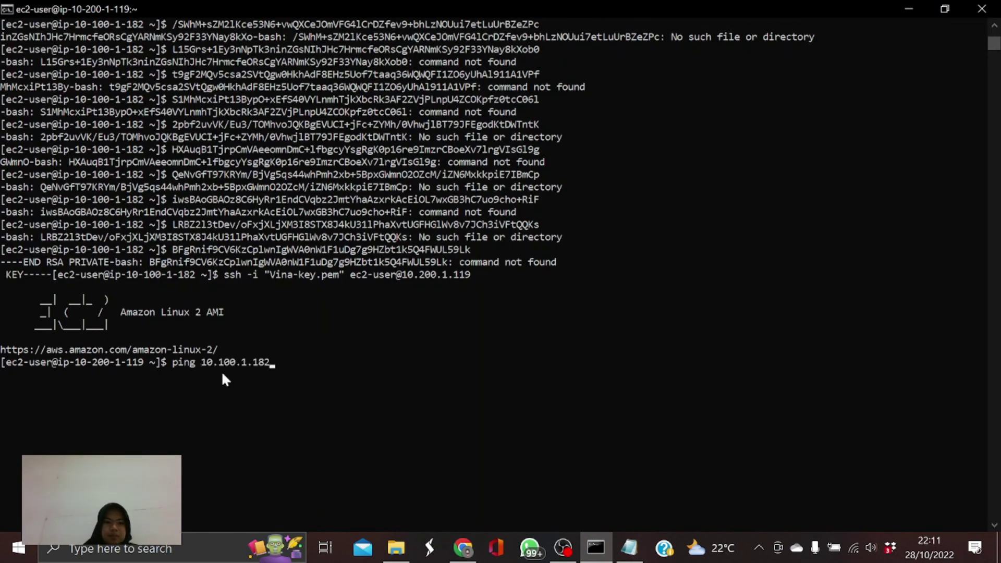
{"action": "key", "text": "Return"}
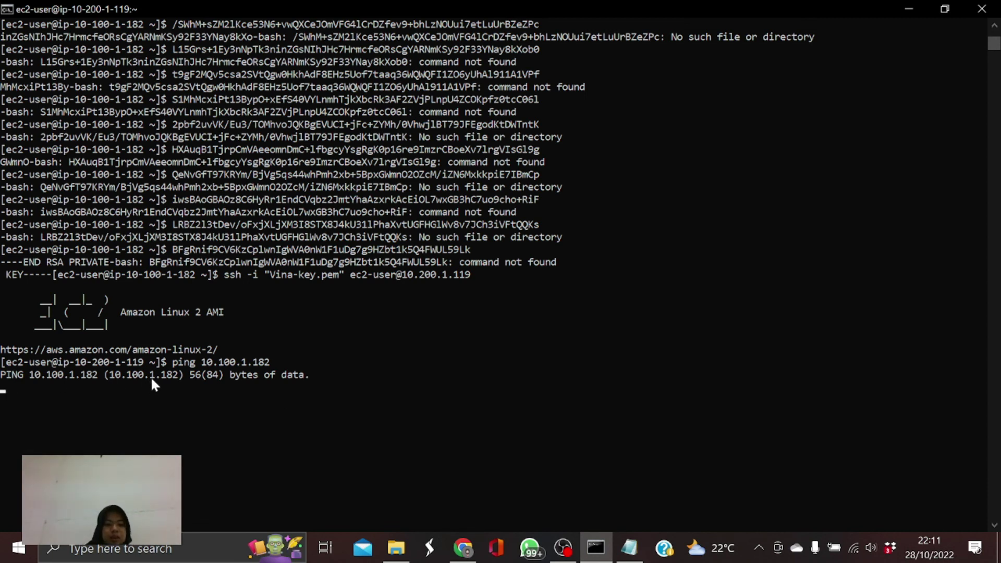
{"action": "key", "text": "ctrl+c"}
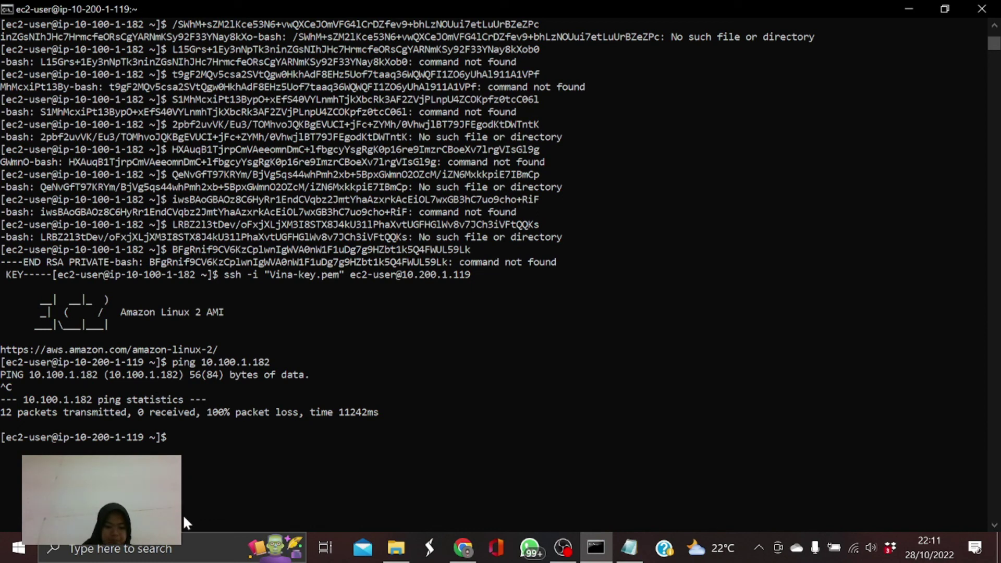
Step: Switch to the AWS console in Chrome and open the inbound rules of VPC-A-EC2-Private's security group, VPC-A-JKT-Private, for editing
{"action": "left_click", "coordinate": [463, 548]}
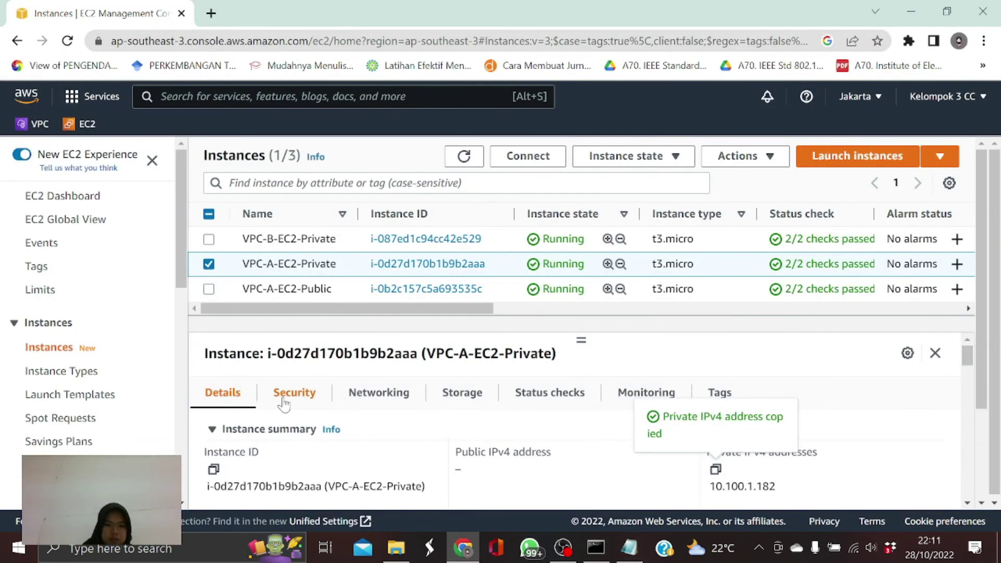
{"action": "left_click", "coordinate": [286, 406]}
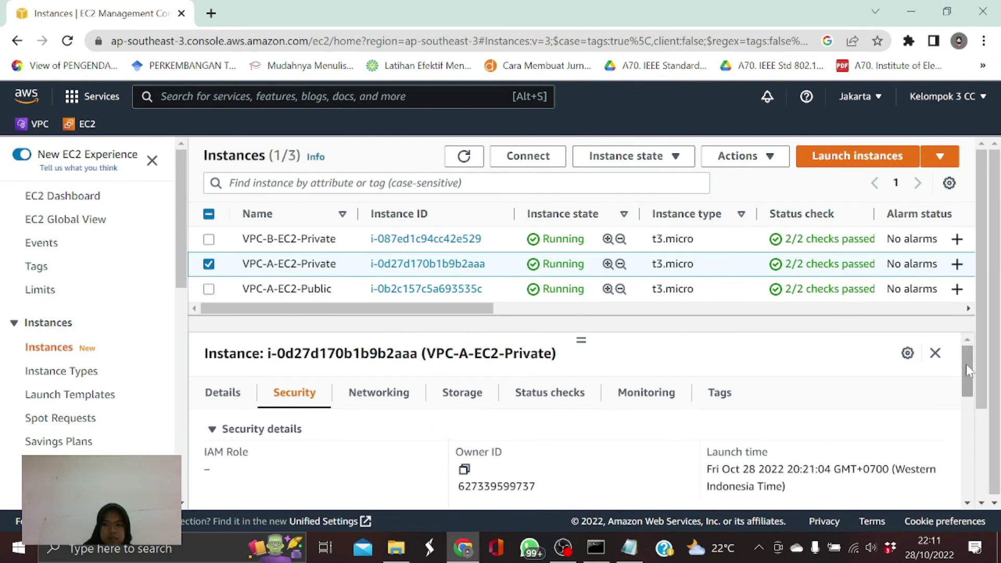
{"action": "left_click_drag", "start_coordinate": [966, 368], "coordinate": [961, 404]}
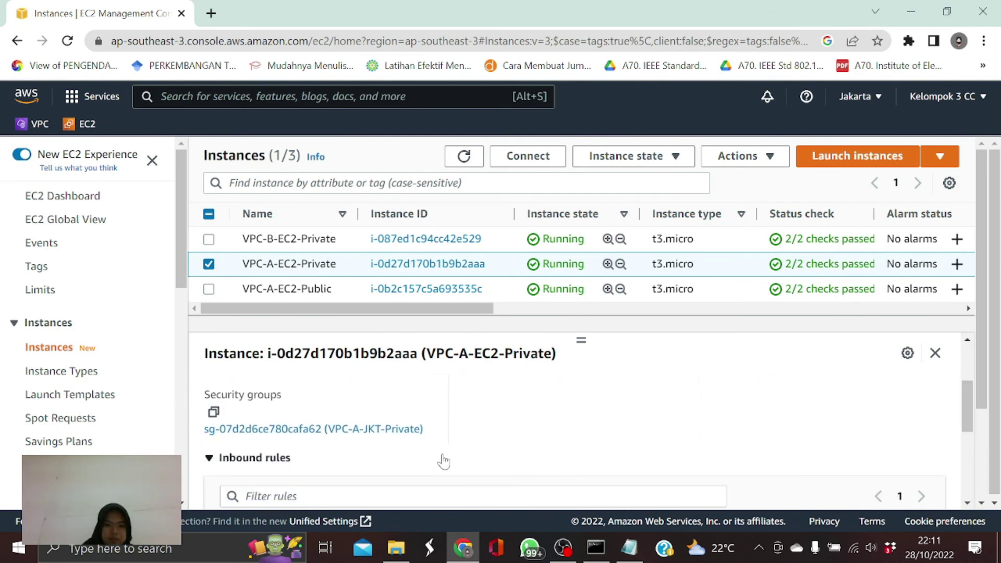
{"action": "left_click", "coordinate": [370, 428]}
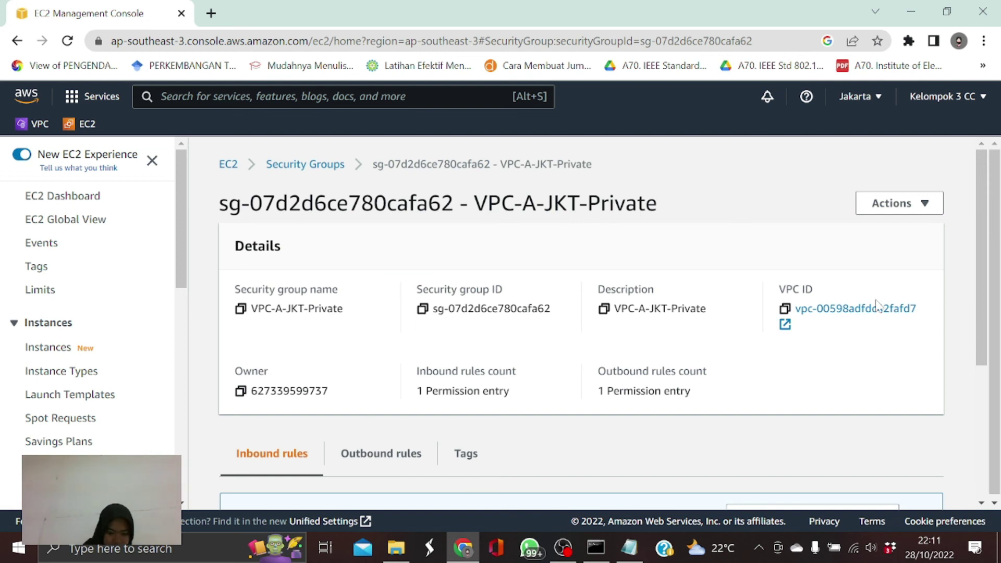
{"action": "left_click_drag", "start_coordinate": [981, 256], "coordinate": [972, 400]}
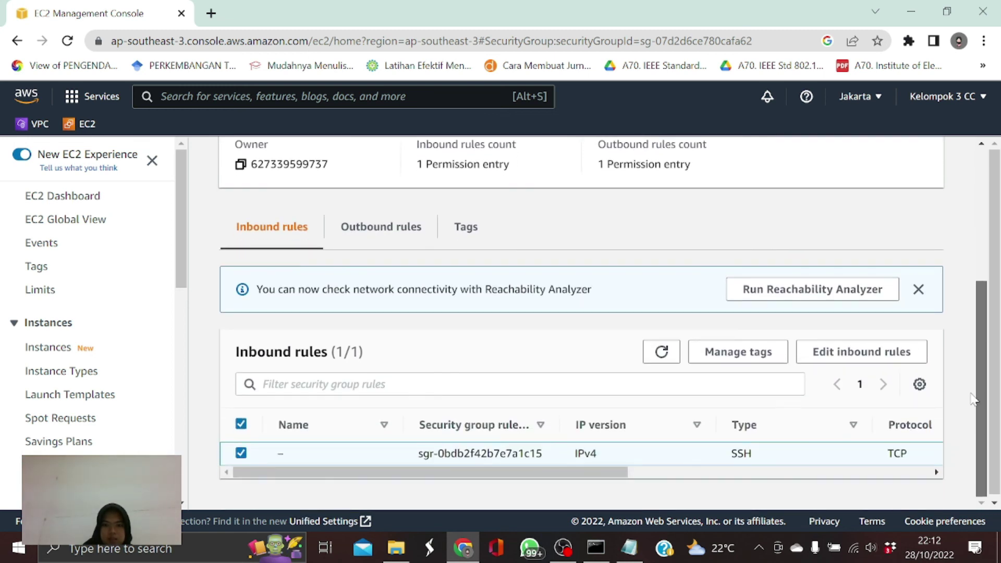
{"action": "left_click", "coordinate": [849, 353]}
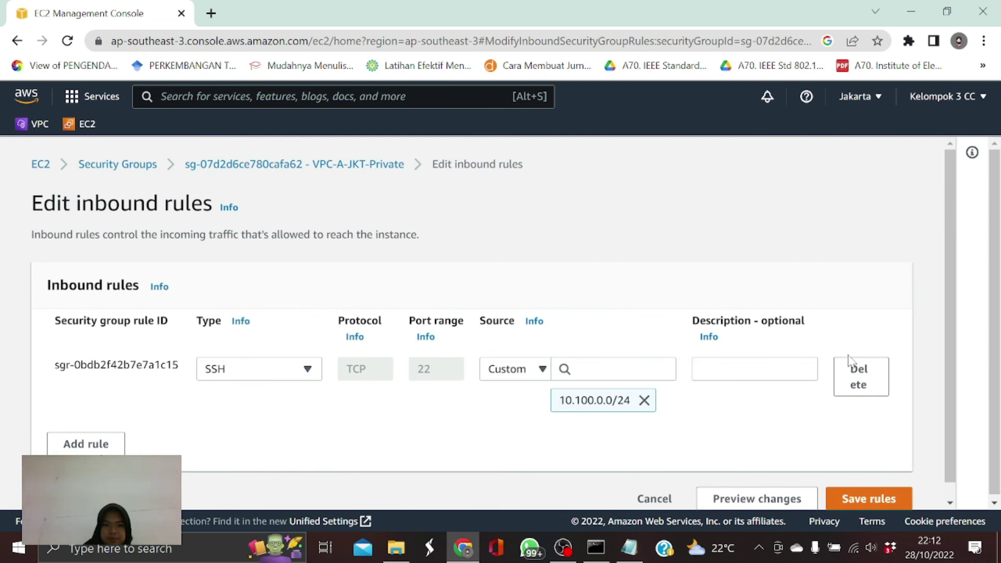
Step: Add an inbound rule of type All ICMP - IPv4 and delete the surplus Custom TCP rule
{"action": "left_click", "coordinate": [96, 445]}
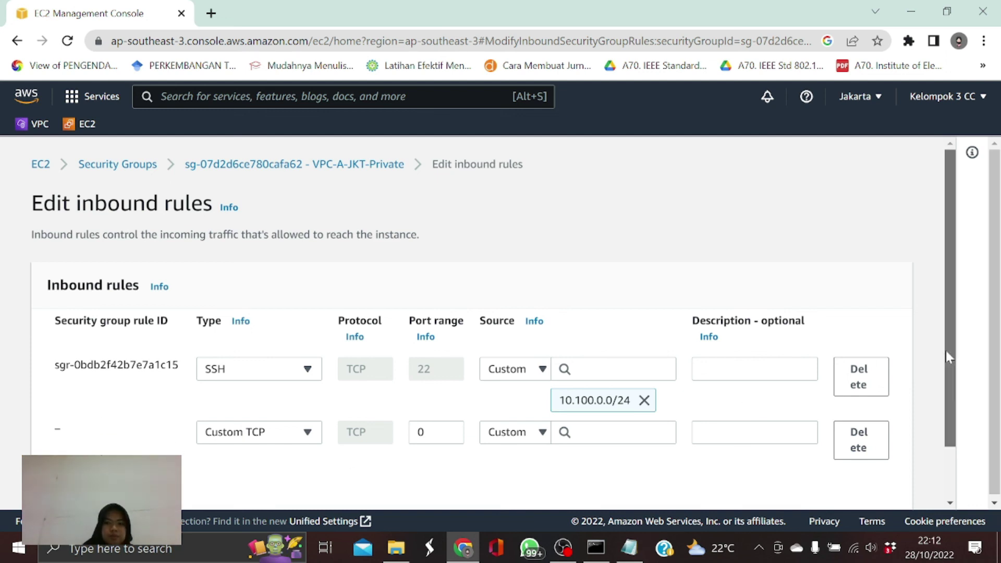
{"action": "scroll", "coordinate": [945, 351], "scroll_direction": "down", "scroll_amount": 2}
{"action": "left_click", "coordinate": [249, 370]}
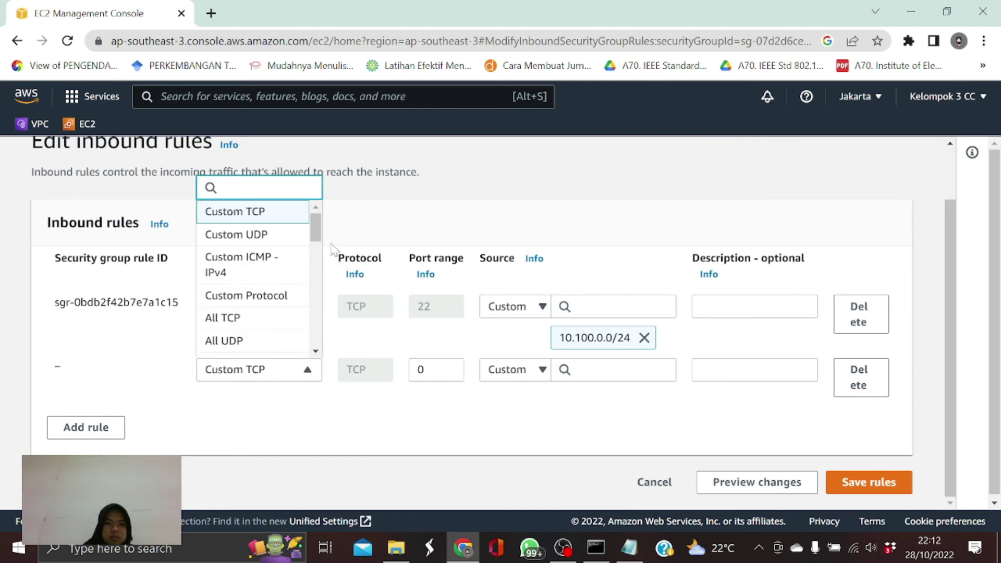
{"action": "left_click", "coordinate": [134, 389]}
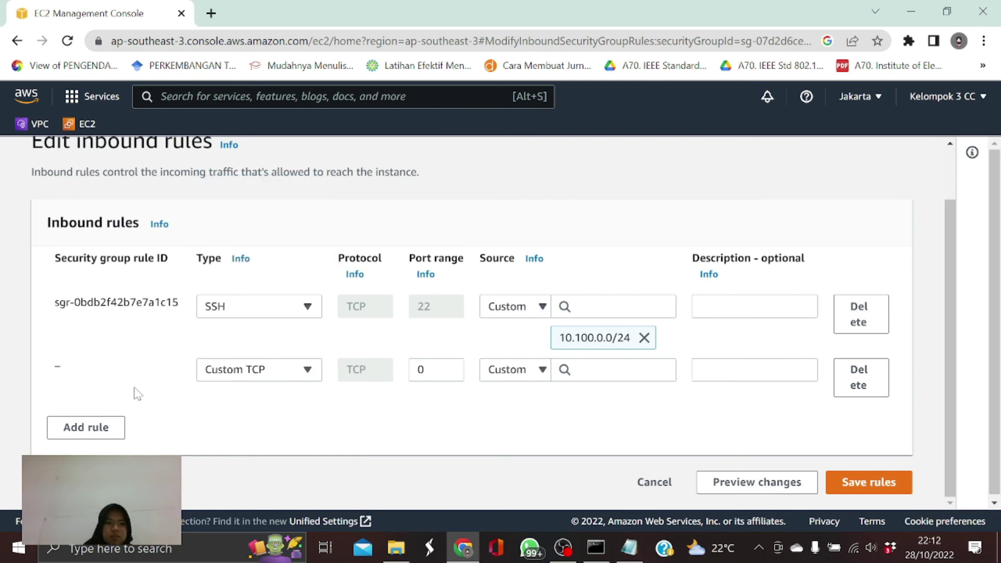
{"action": "left_click", "coordinate": [89, 434]}
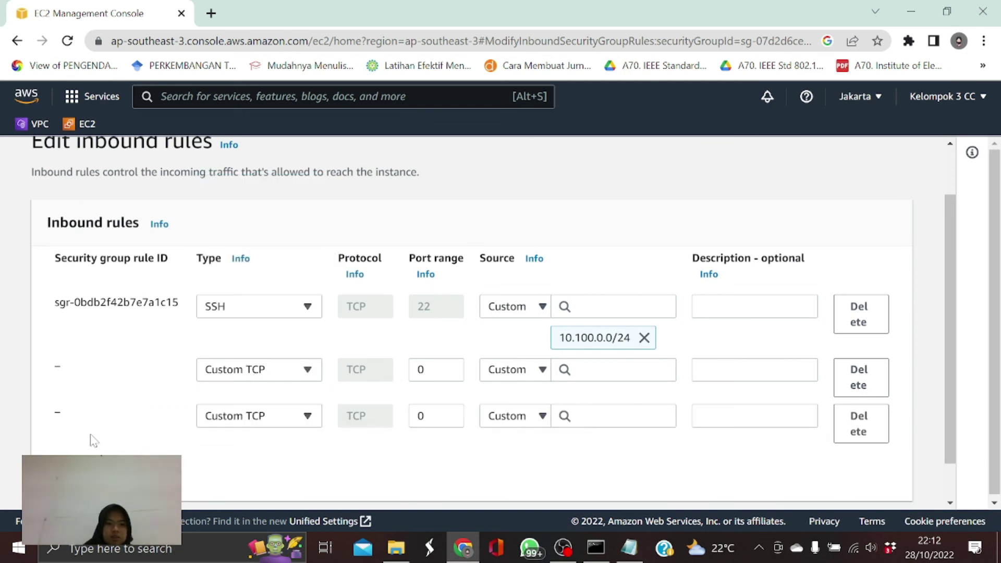
{"action": "left_click", "coordinate": [266, 376]}
{"action": "left_click_drag", "start_coordinate": [317, 237], "coordinate": [317, 267]}
{"action": "left_click", "coordinate": [242, 247]}
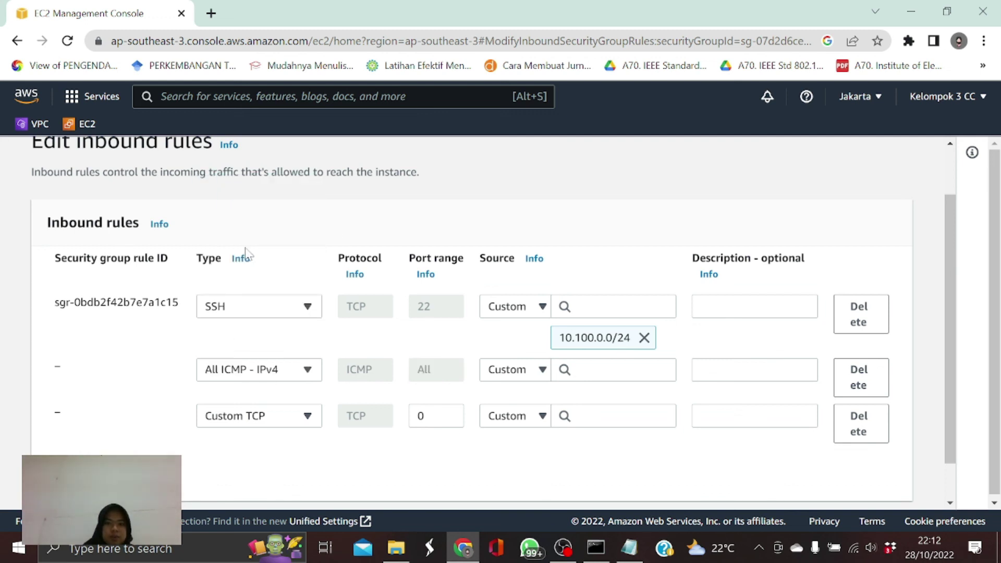
{"action": "left_click", "coordinate": [850, 438]}
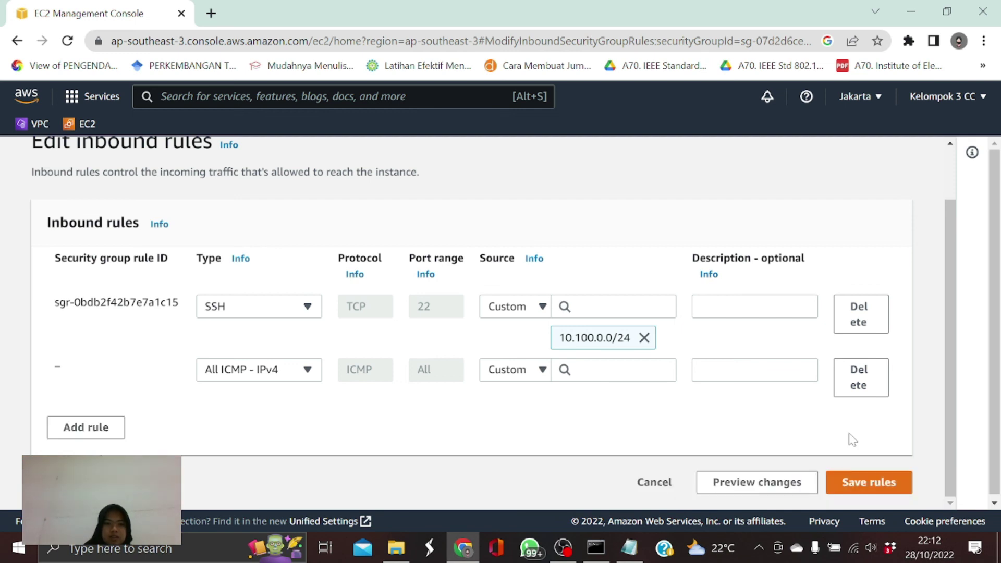
Step: Set the ICMP rule's source to 10.200.1.0/24 and save the inbound rules
{"action": "left_click", "coordinate": [599, 376]}
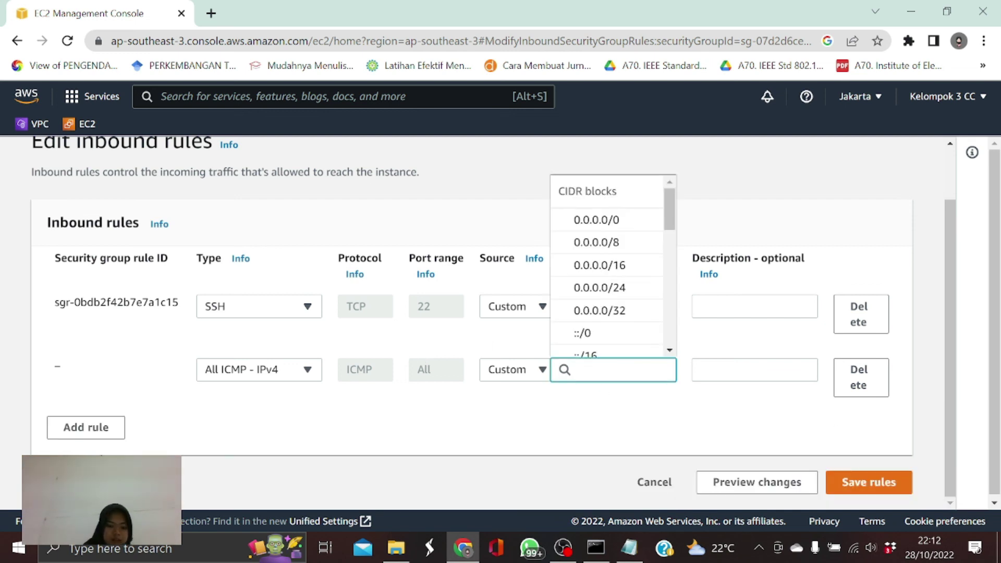
{"action": "type", "text": "10.200"}
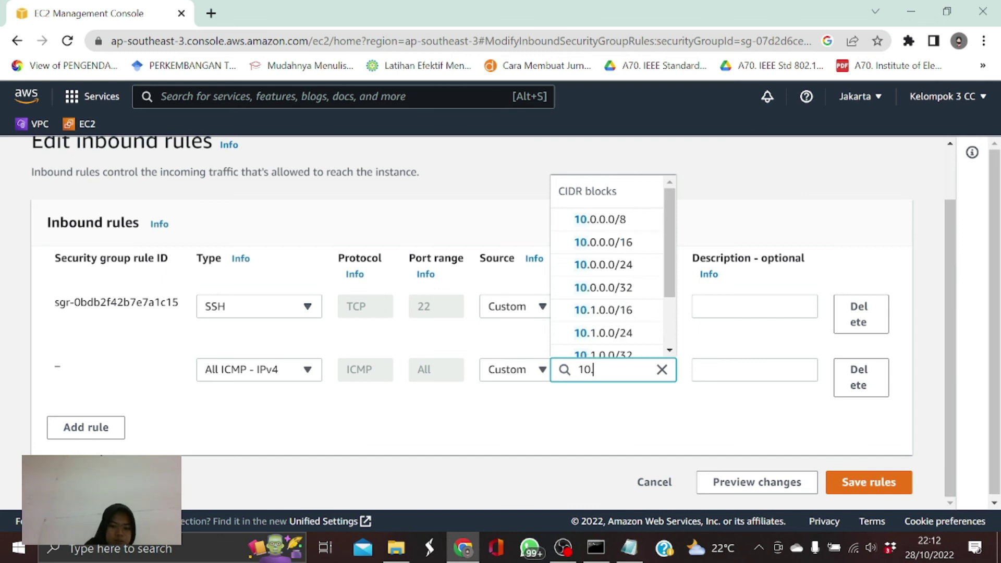
{"action": "type", "text": ".1"}
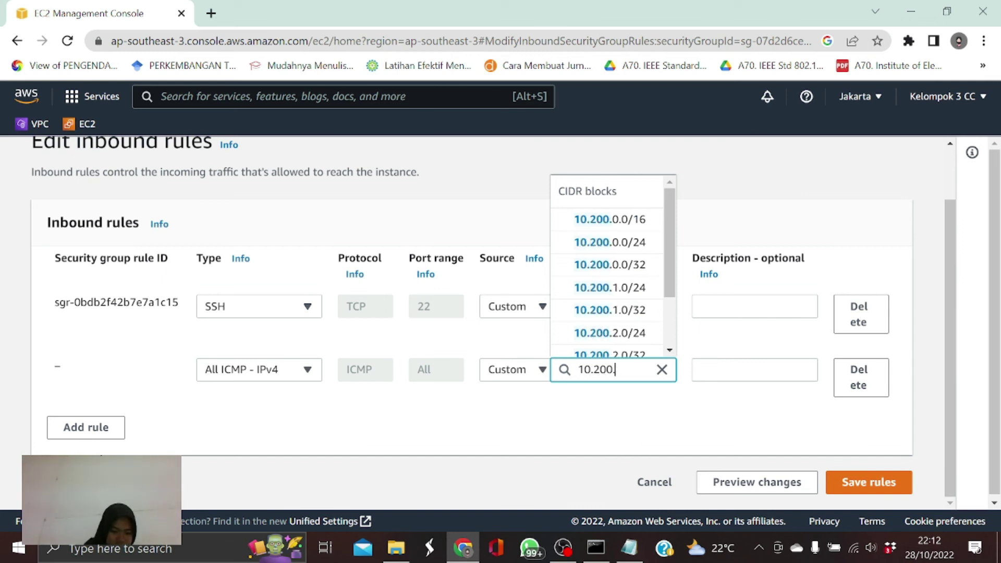
{"action": "type", "text": ".0/24"}
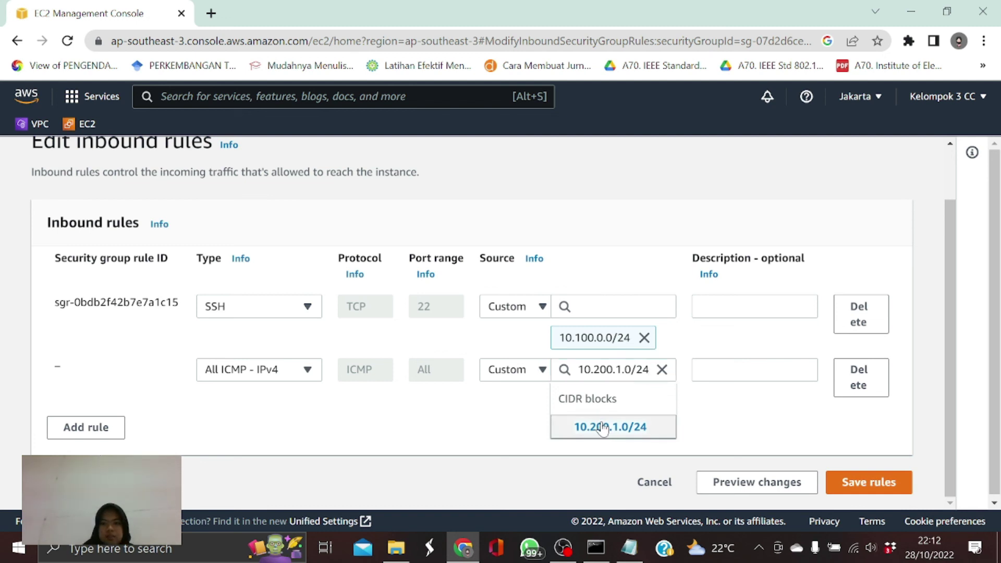
{"action": "left_click", "coordinate": [605, 426]}
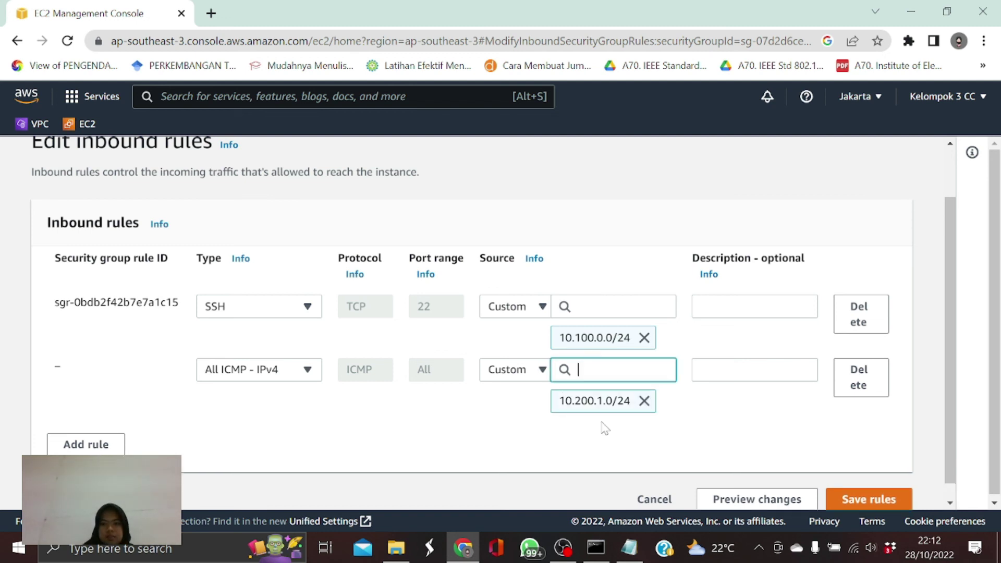
{"action": "scroll", "coordinate": [945, 420], "scroll_direction": "down", "scroll_amount": 1}
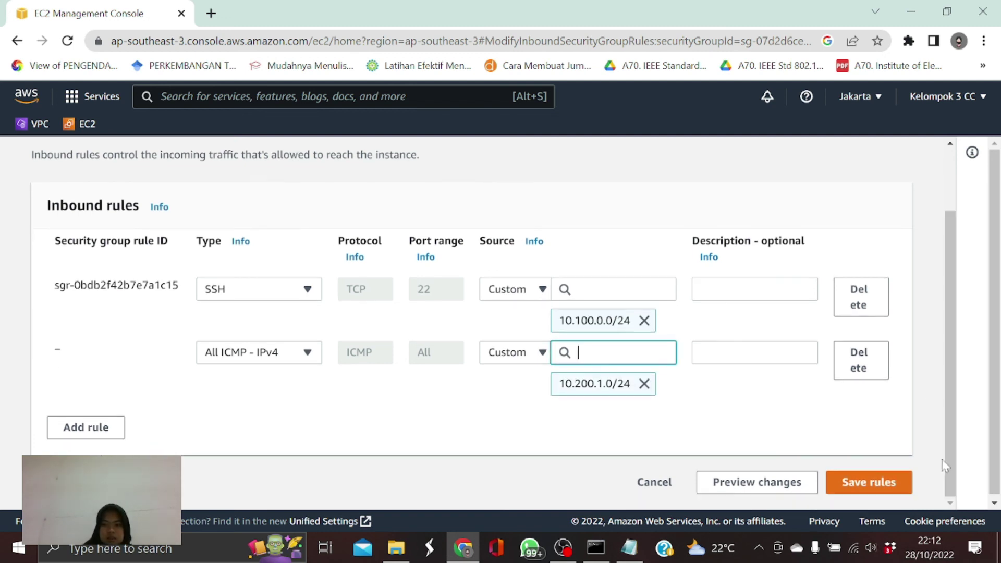
{"action": "left_click", "coordinate": [853, 485]}
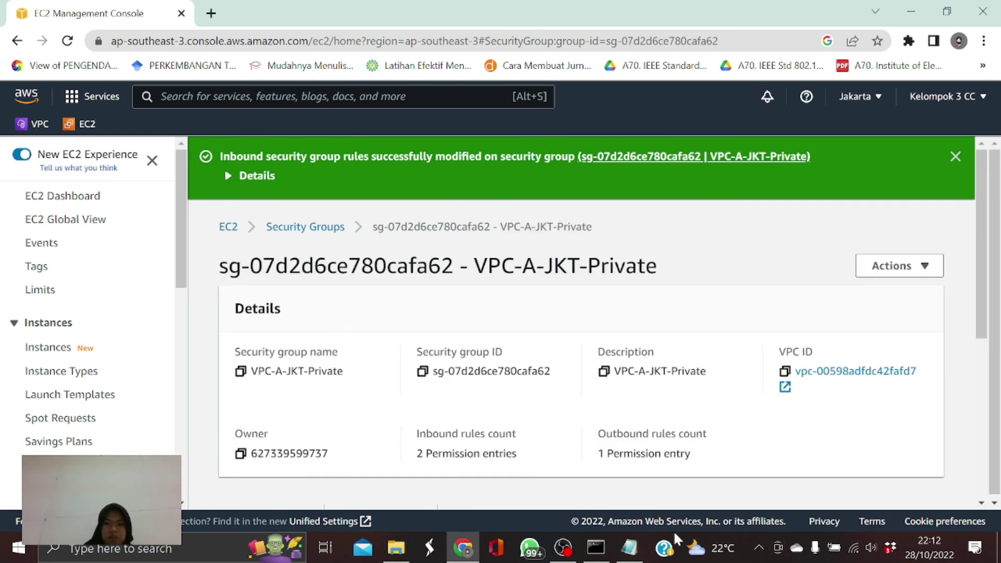
Step: Switch back to the terminal, ping 10.100.1.182 again from VPC-B-EC2-Private and stop the ping after several replies
{"action": "left_click", "coordinate": [595, 551]}
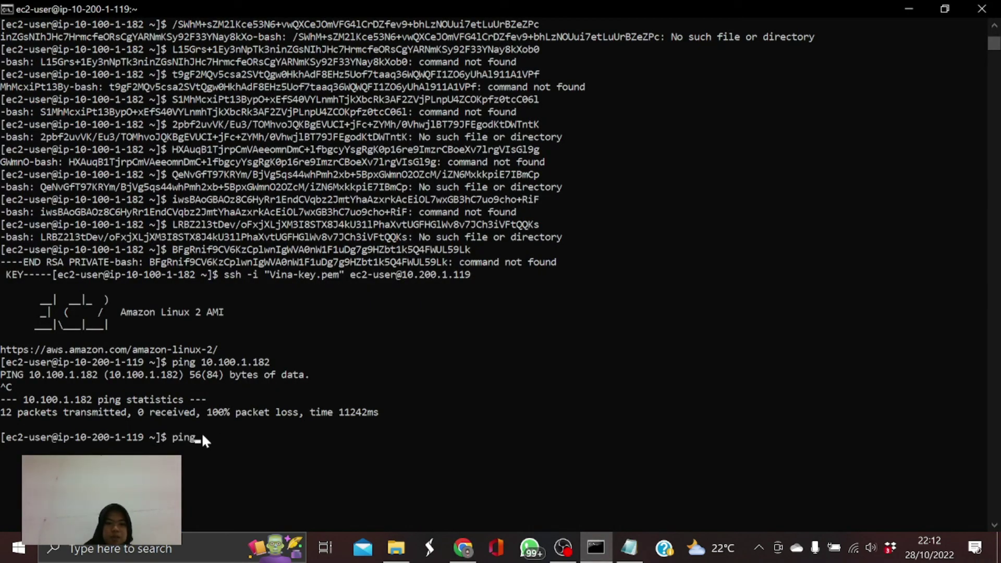
{"action": "type", "text": "ping 10.100.1.182"}
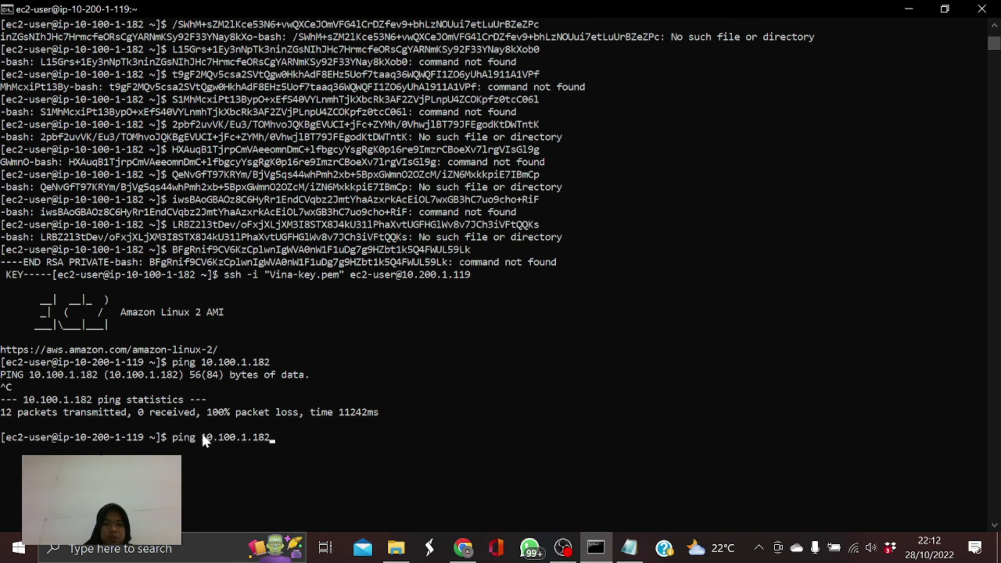
{"action": "key", "text": "Return"}
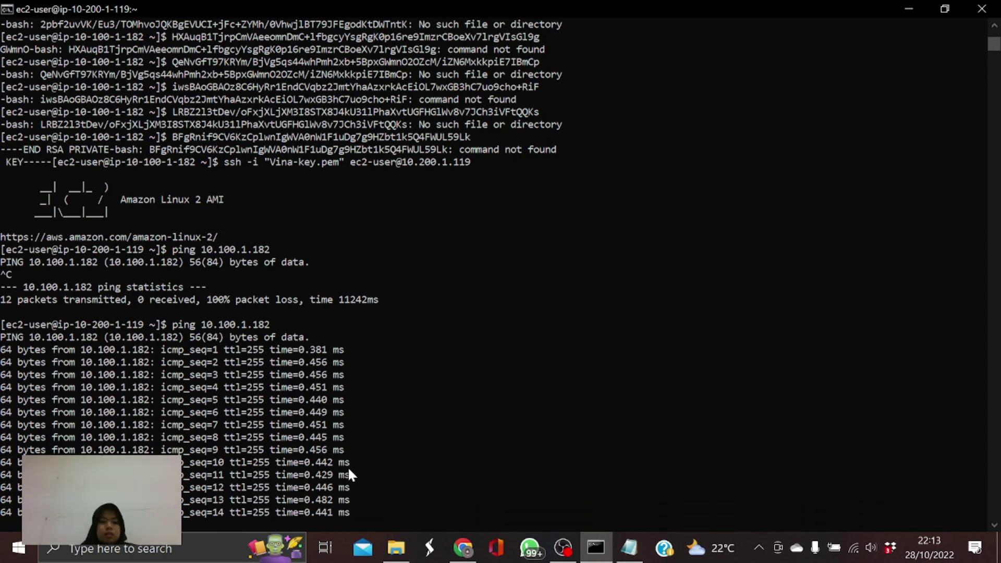
{"action": "key", "text": "ctrl+c"}
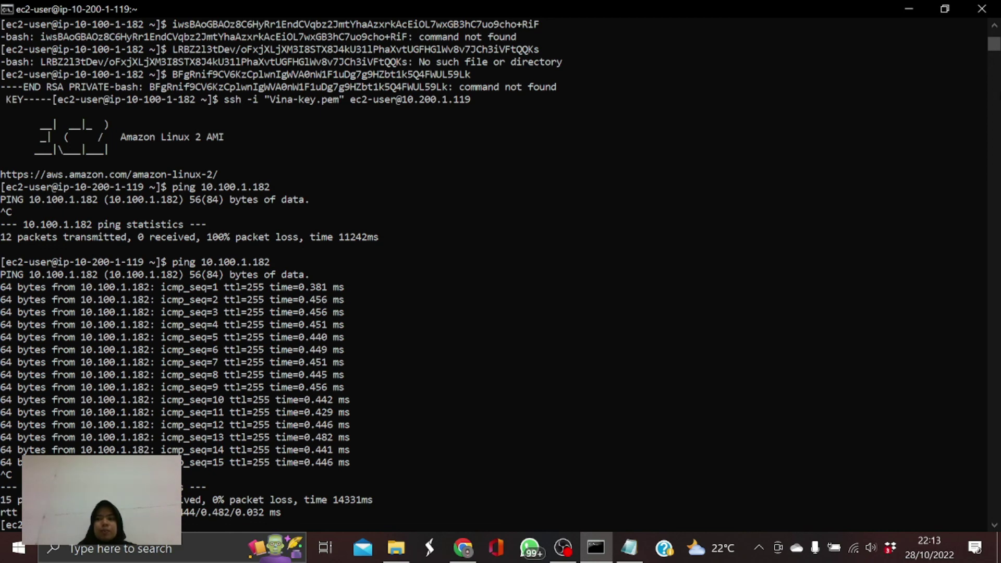
Step: Review the earlier SSH and ping output in the terminal and switch back to the AWS console in Chrome
{"action": "mouse_move", "coordinate": [994, 47]}
{"action": "left_mouse_down"}
{"action": "mouse_move", "coordinate": [995, 28]}
{"action": "mouse_move", "coordinate": [997, 46]}
{"action": "left_mouse_up"}
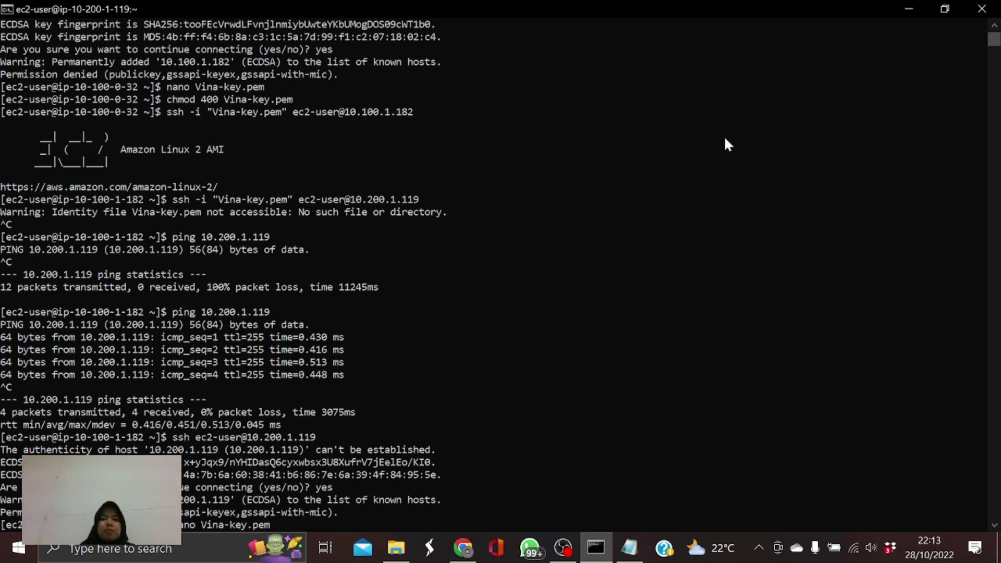
{"action": "mouse_move", "coordinate": [993, 50]}
{"action": "left_mouse_down"}
{"action": "mouse_move", "coordinate": [992, 141]}
{"action": "mouse_move", "coordinate": [980, 128]}
{"action": "mouse_move", "coordinate": [991, 55]}
{"action": "left_mouse_up"}
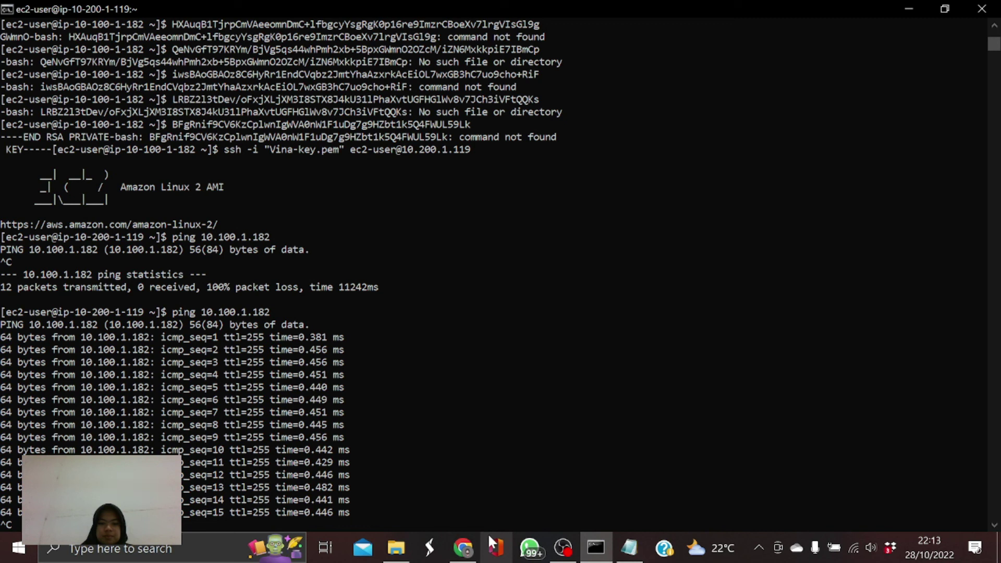
{"action": "mouse_move", "coordinate": [400, 545]}
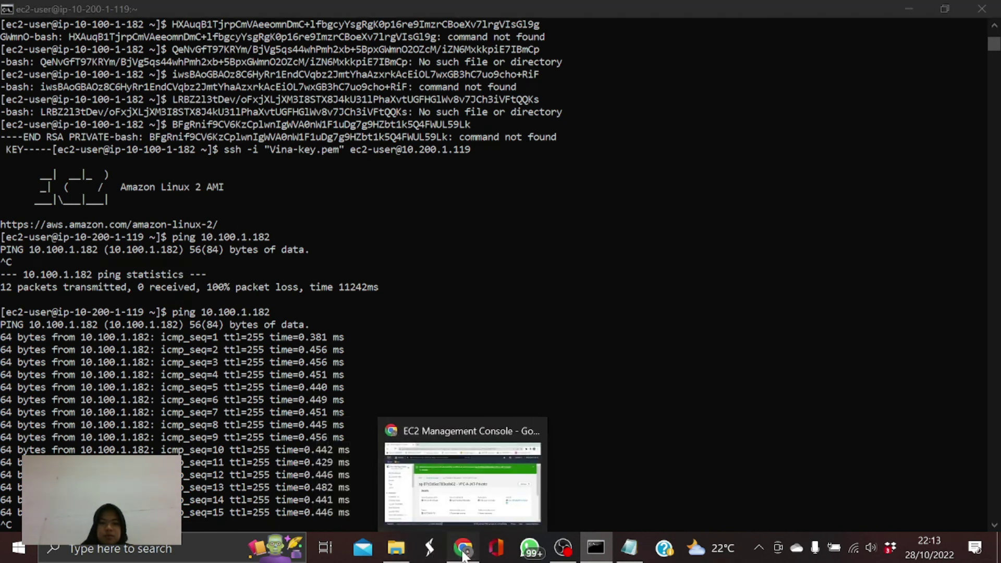
{"action": "left_click", "coordinate": [448, 484]}
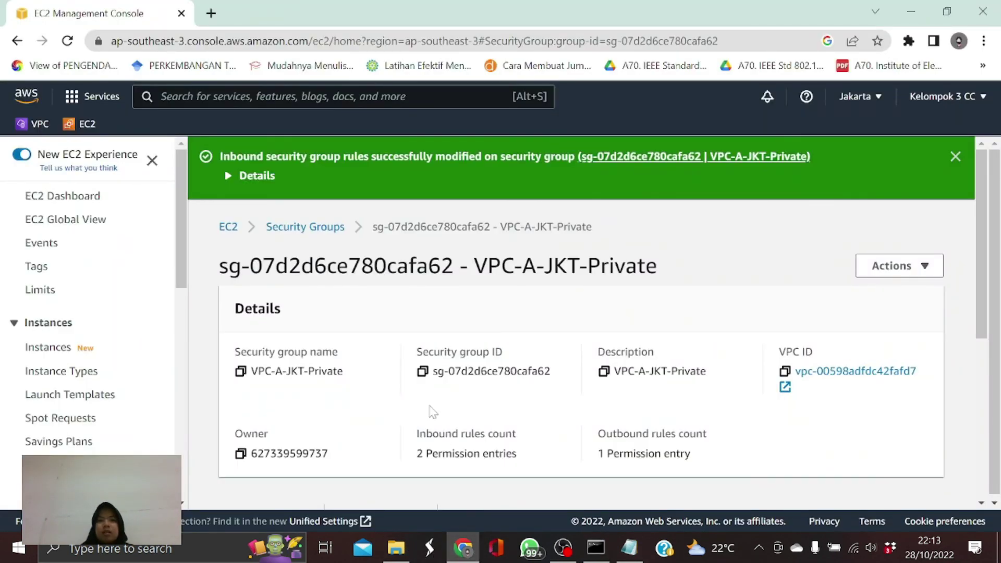